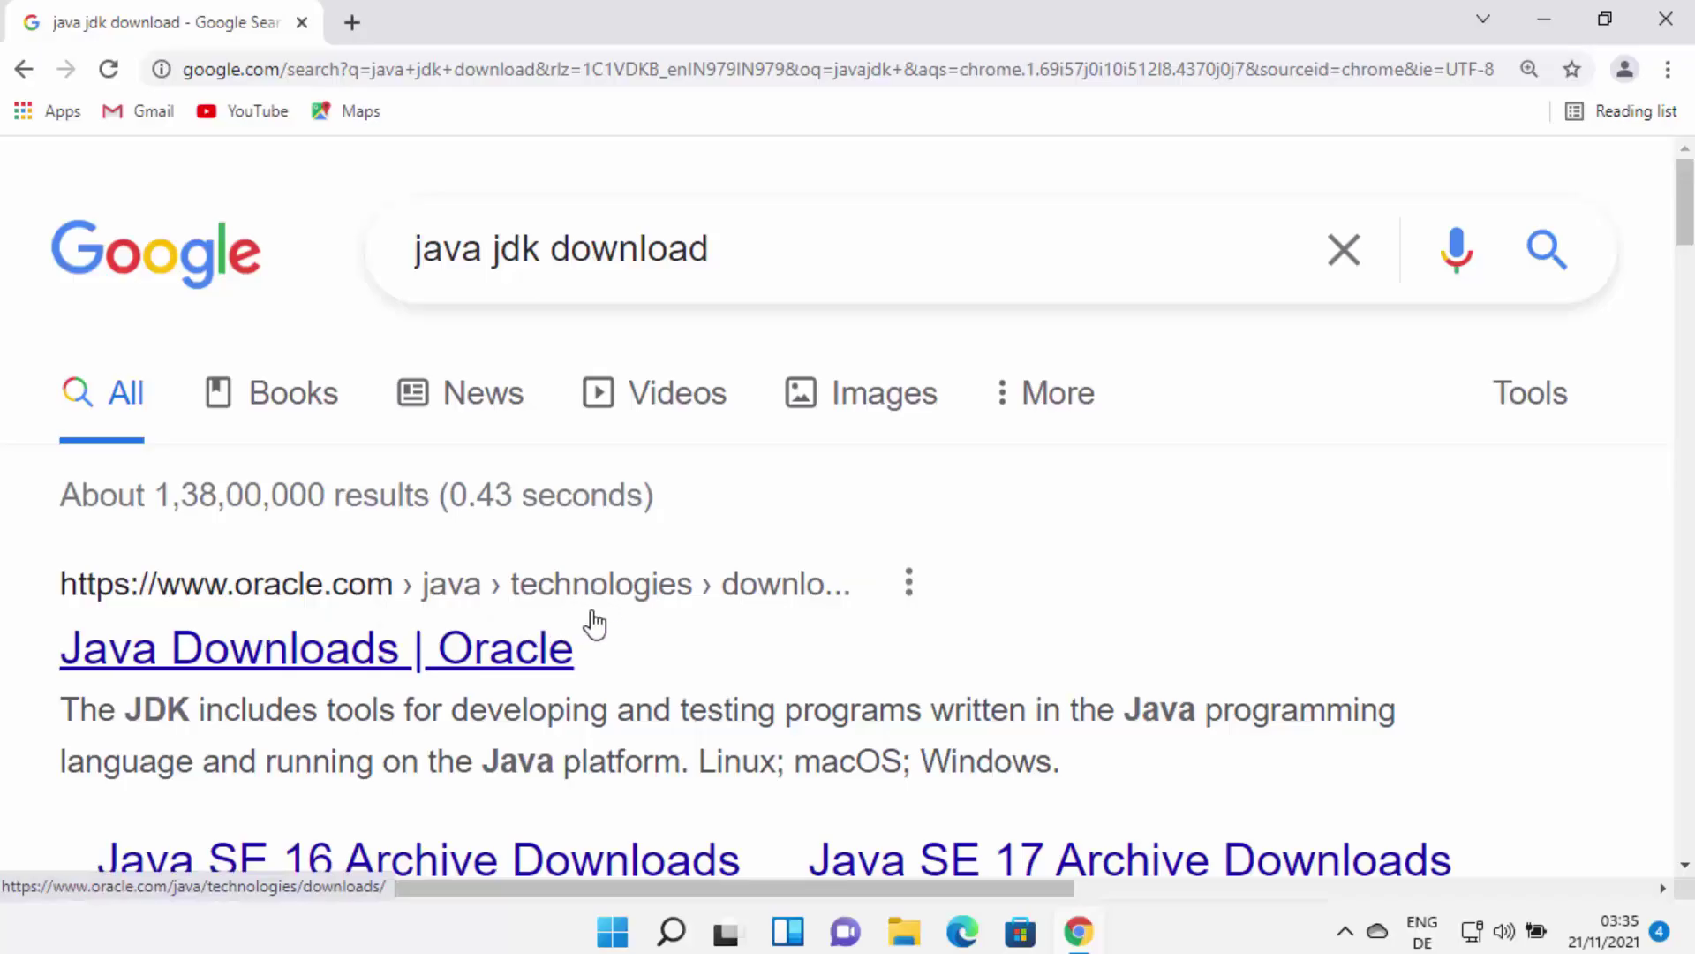
Open Oracle's Java Downloads page from the search results and highlight the "Java 17 available now" heading
click(450, 647)
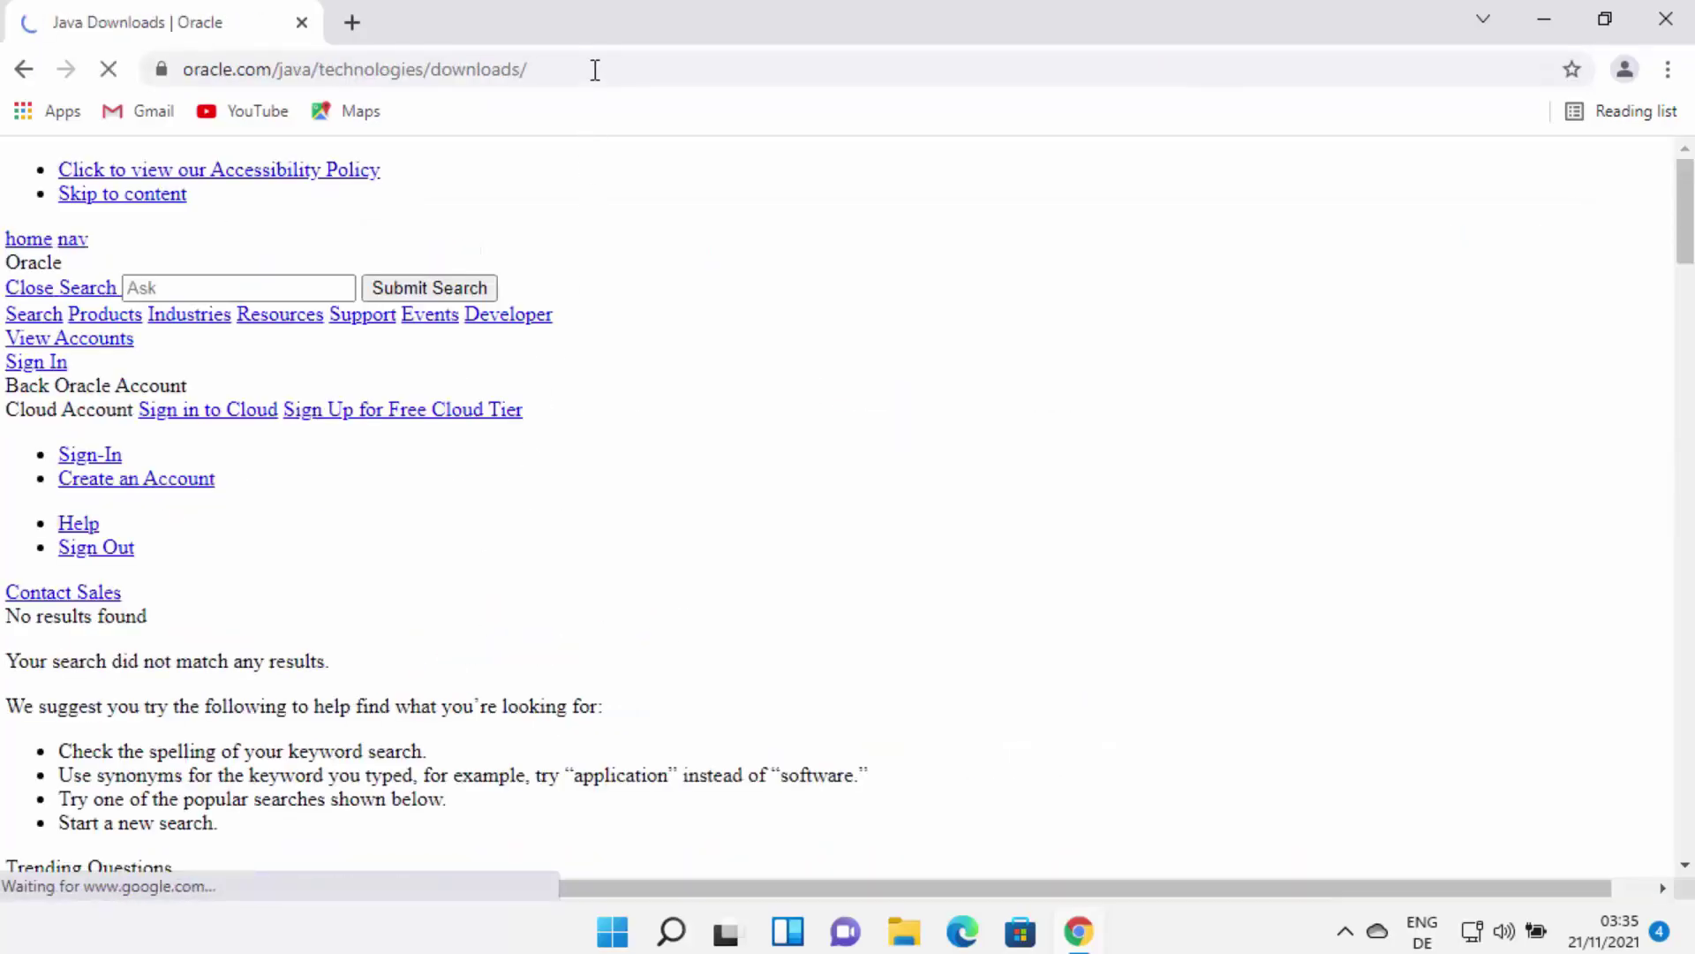
click(596, 69)
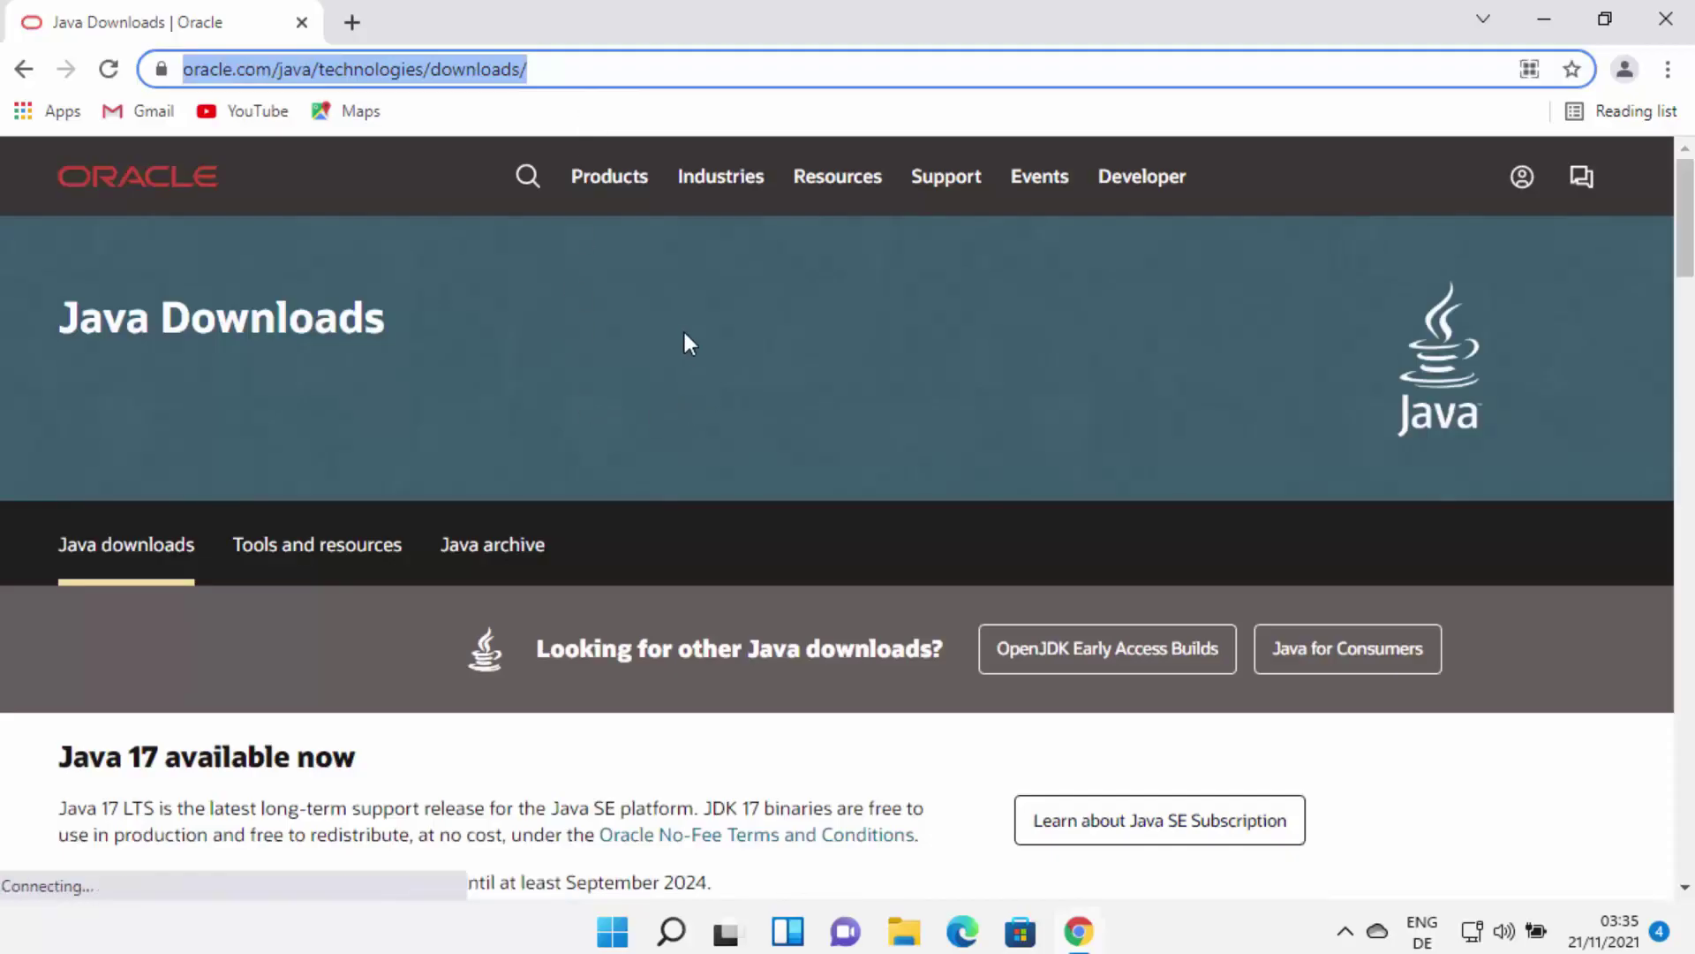
scroll(676, 340, down, 3)
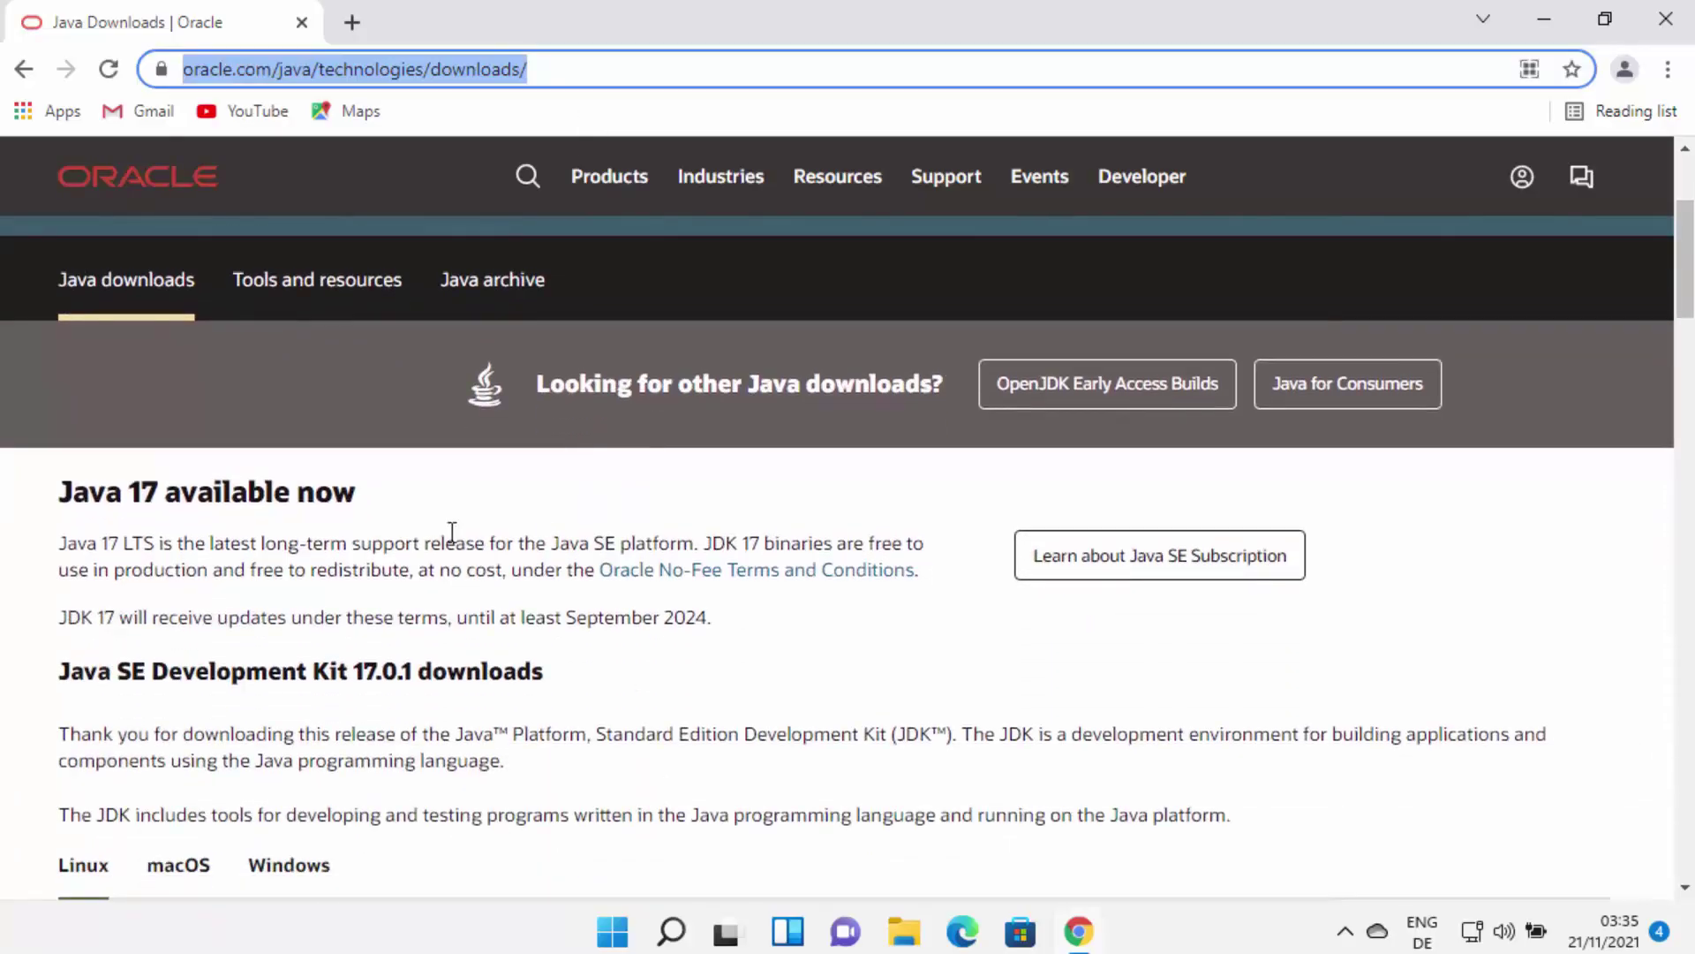
drag(58, 494, 599, 501)
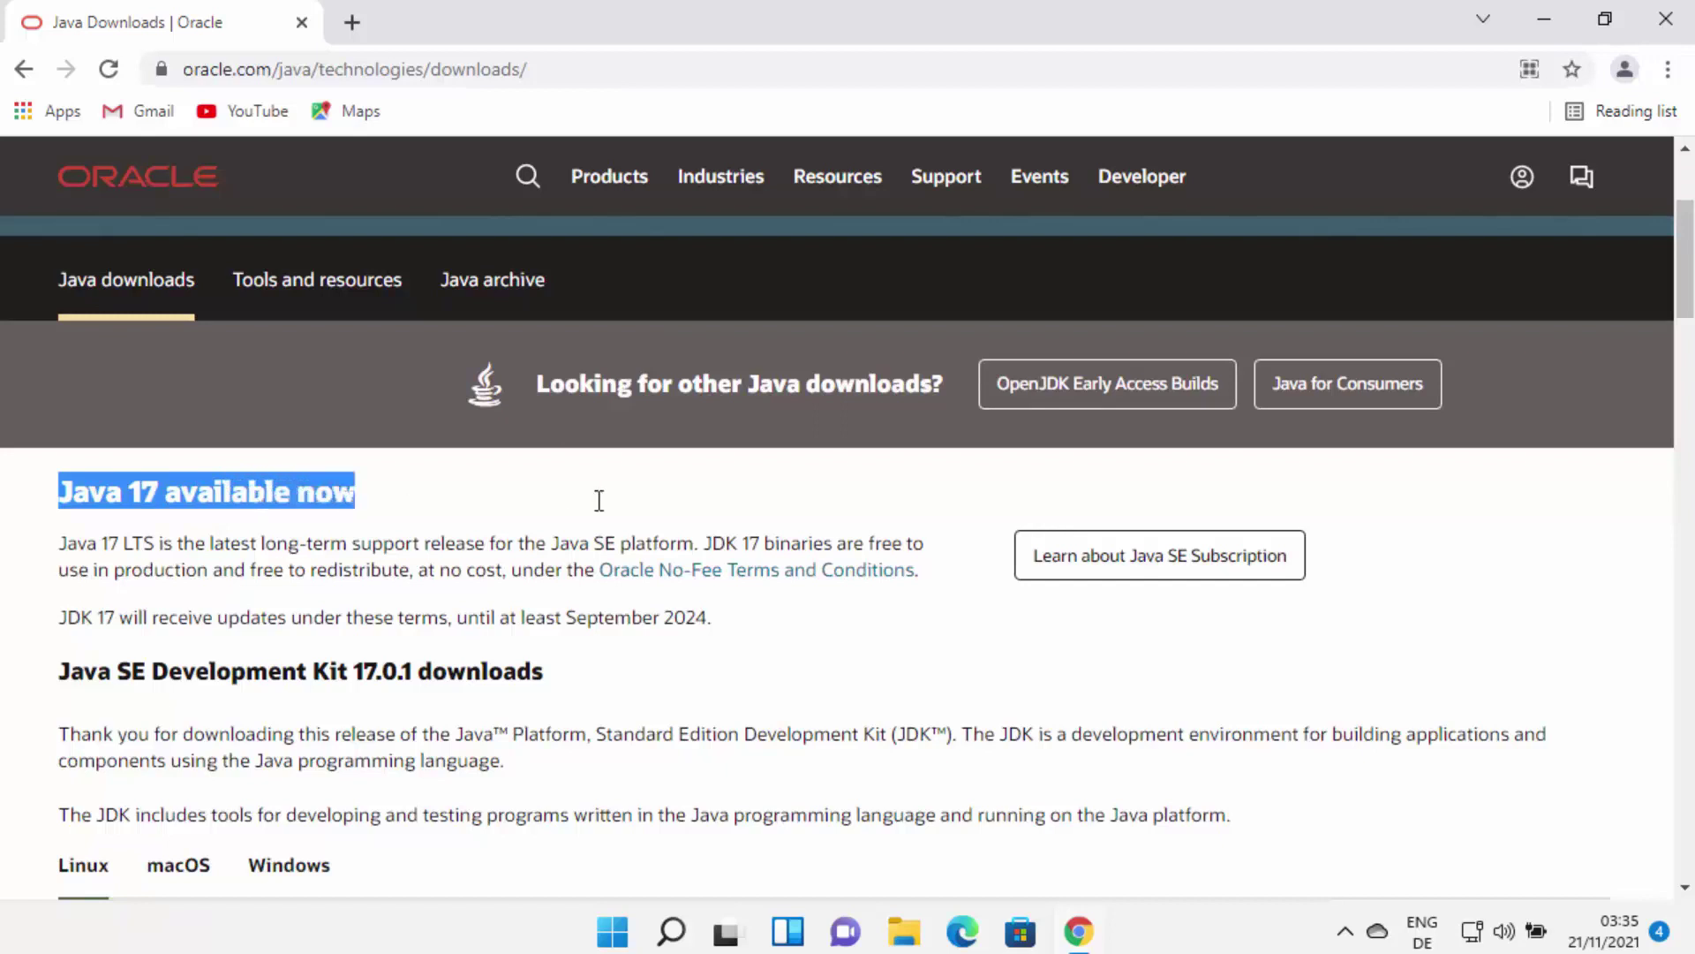
Download the Windows x64 Installer of Java SE Development Kit 17.0.1, jdk-17_windows-x64_bin.exe
scroll(599, 501, down, 3)
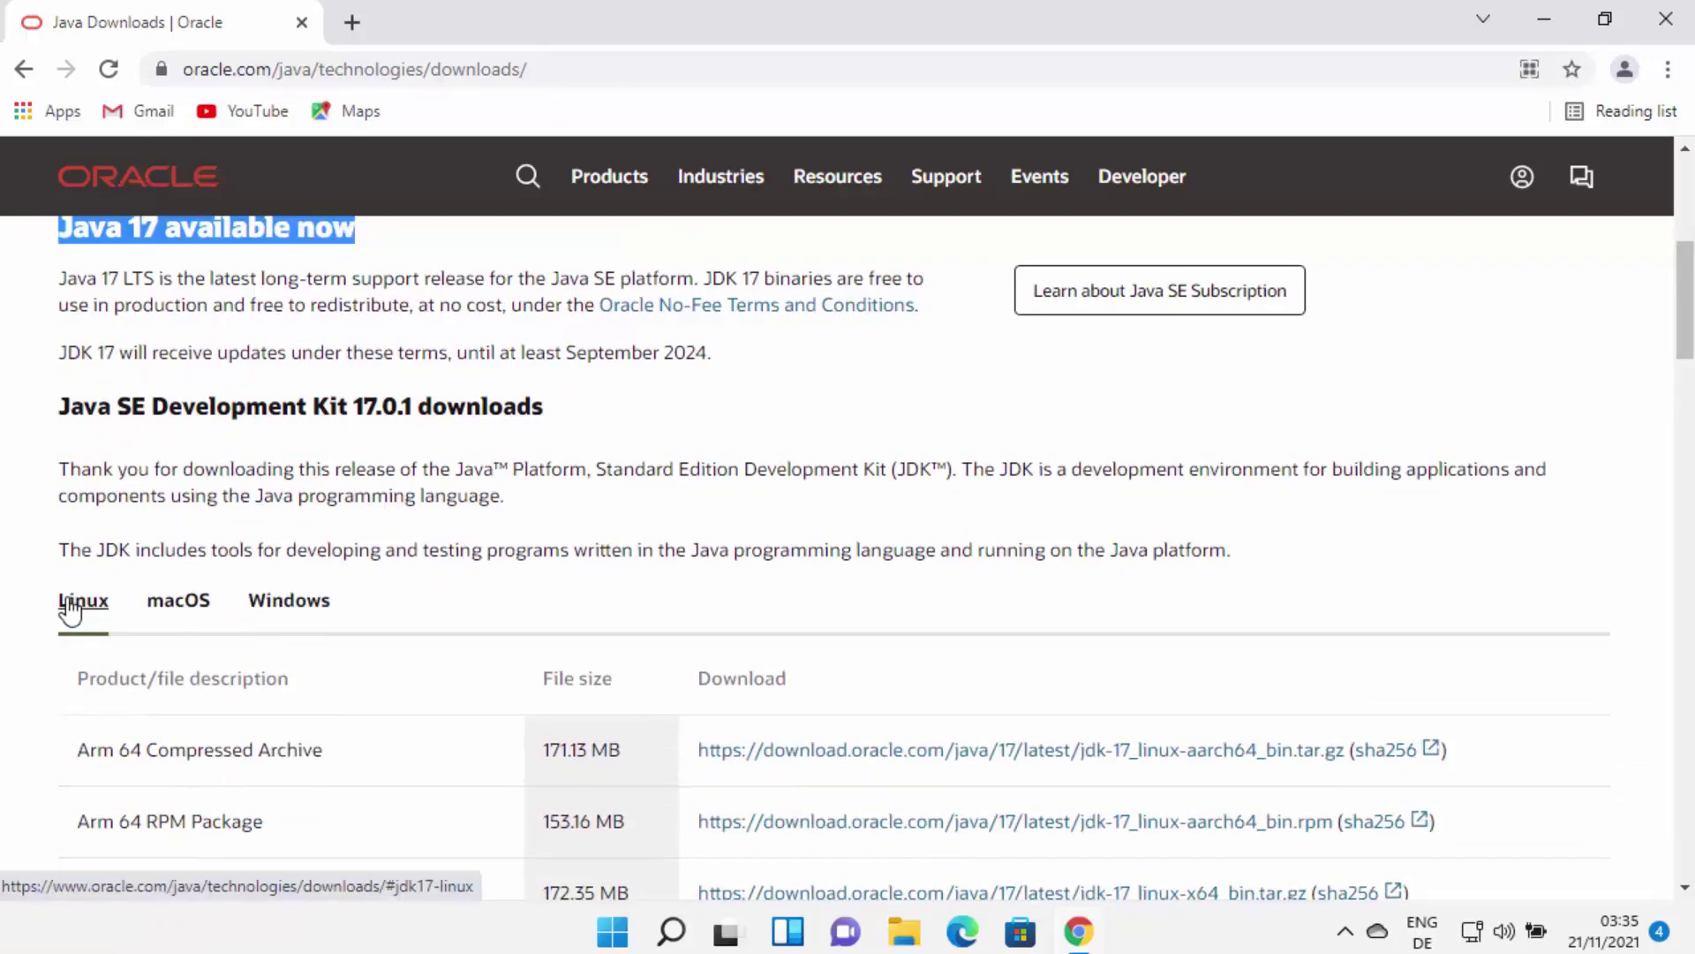
click(169, 611)
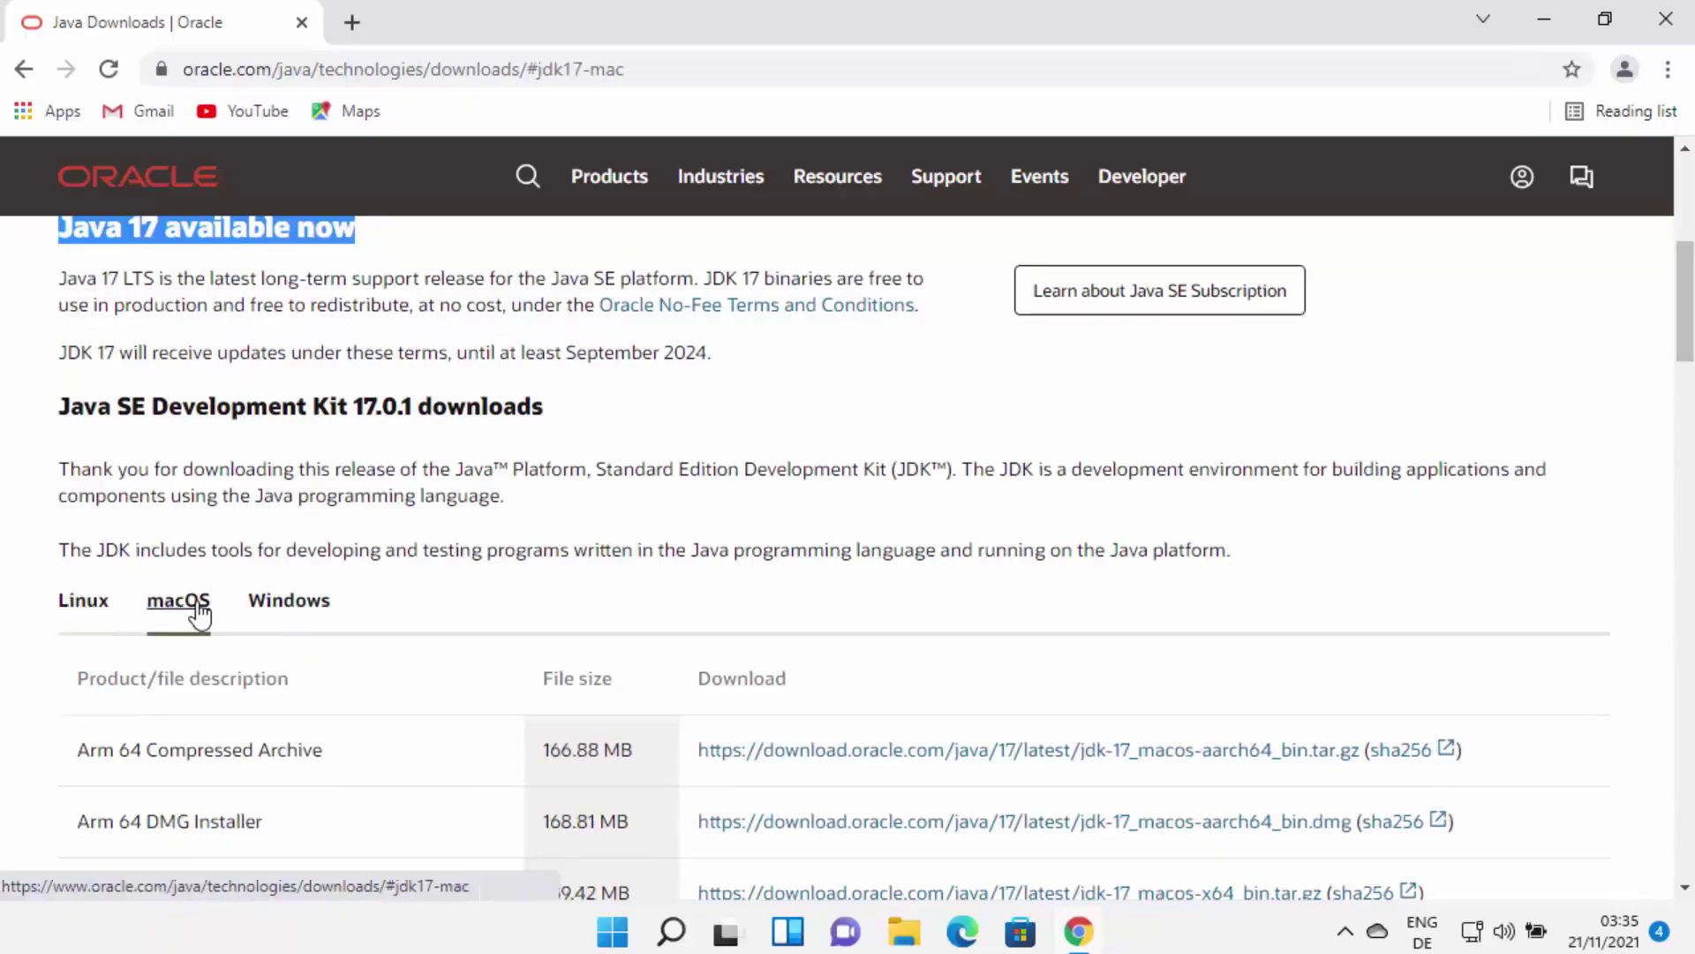
click(268, 609)
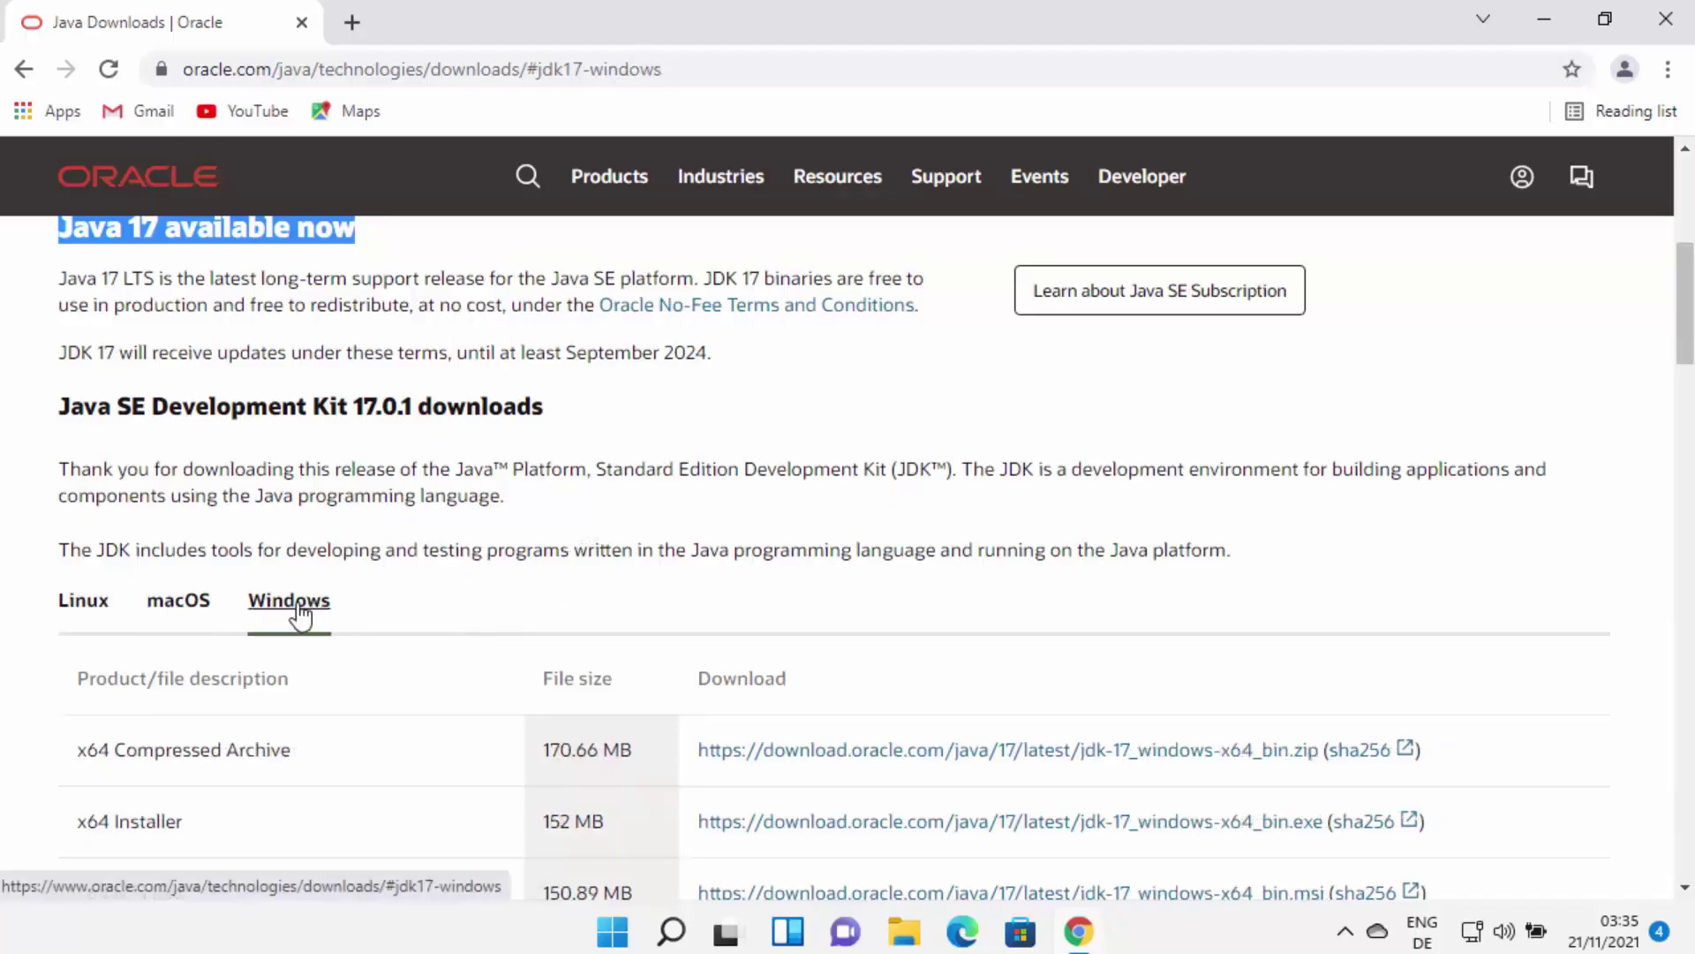
scroll(394, 599, down, 3)
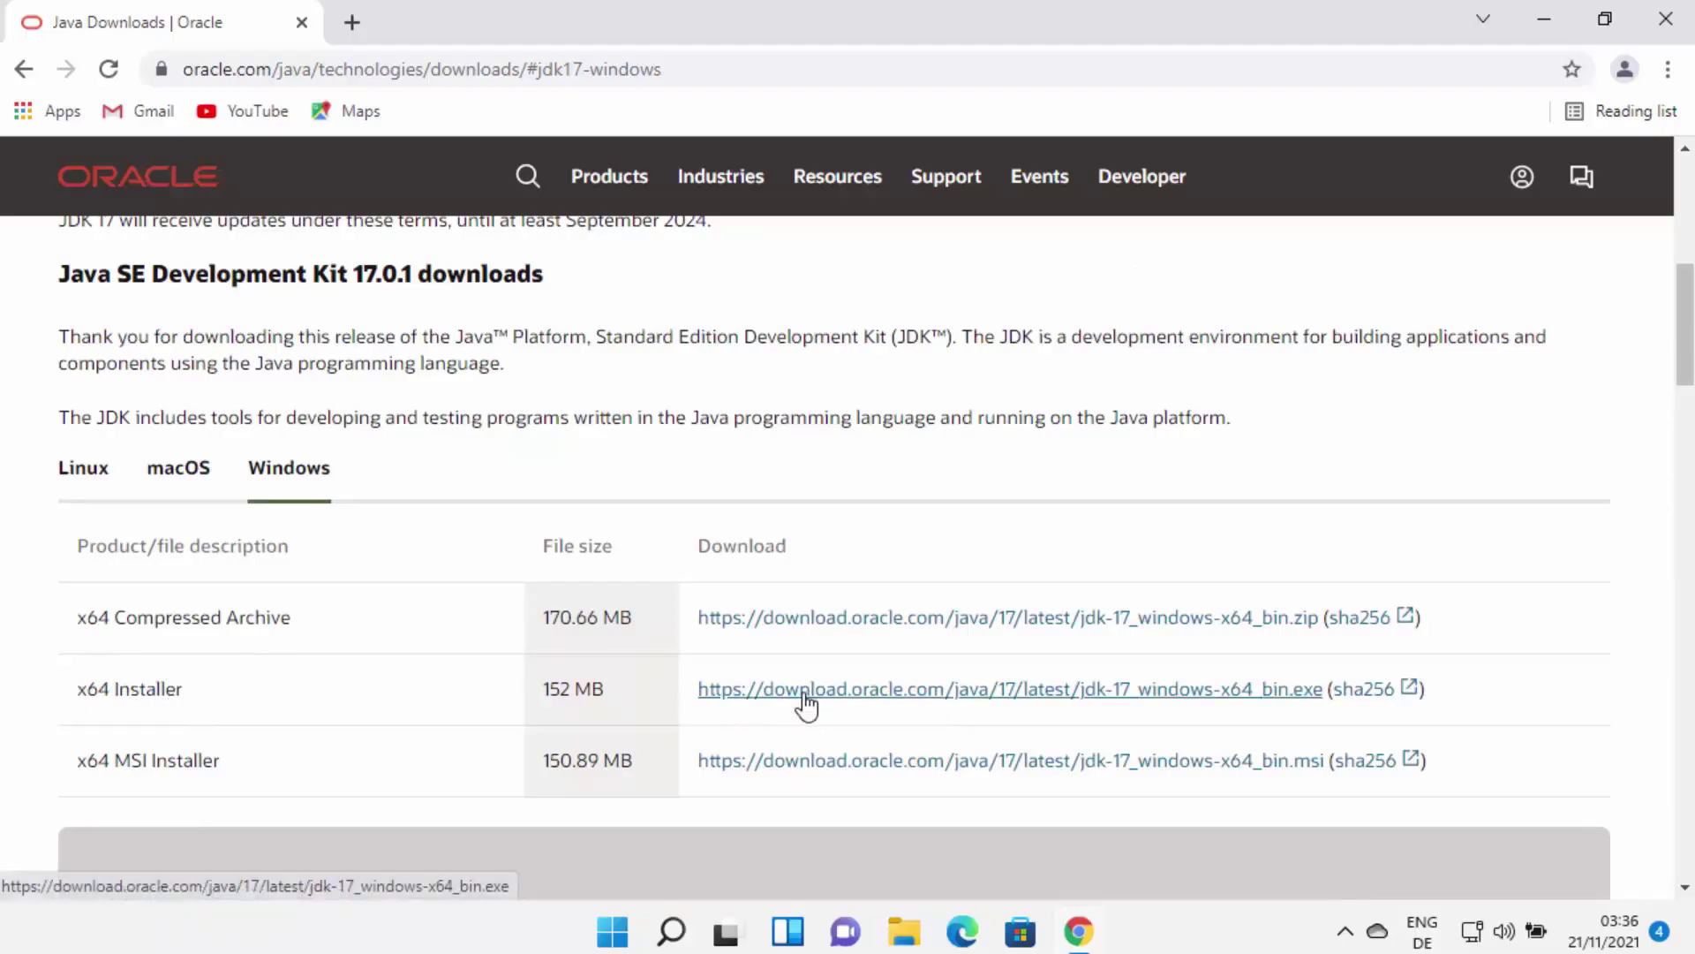
click(836, 693)
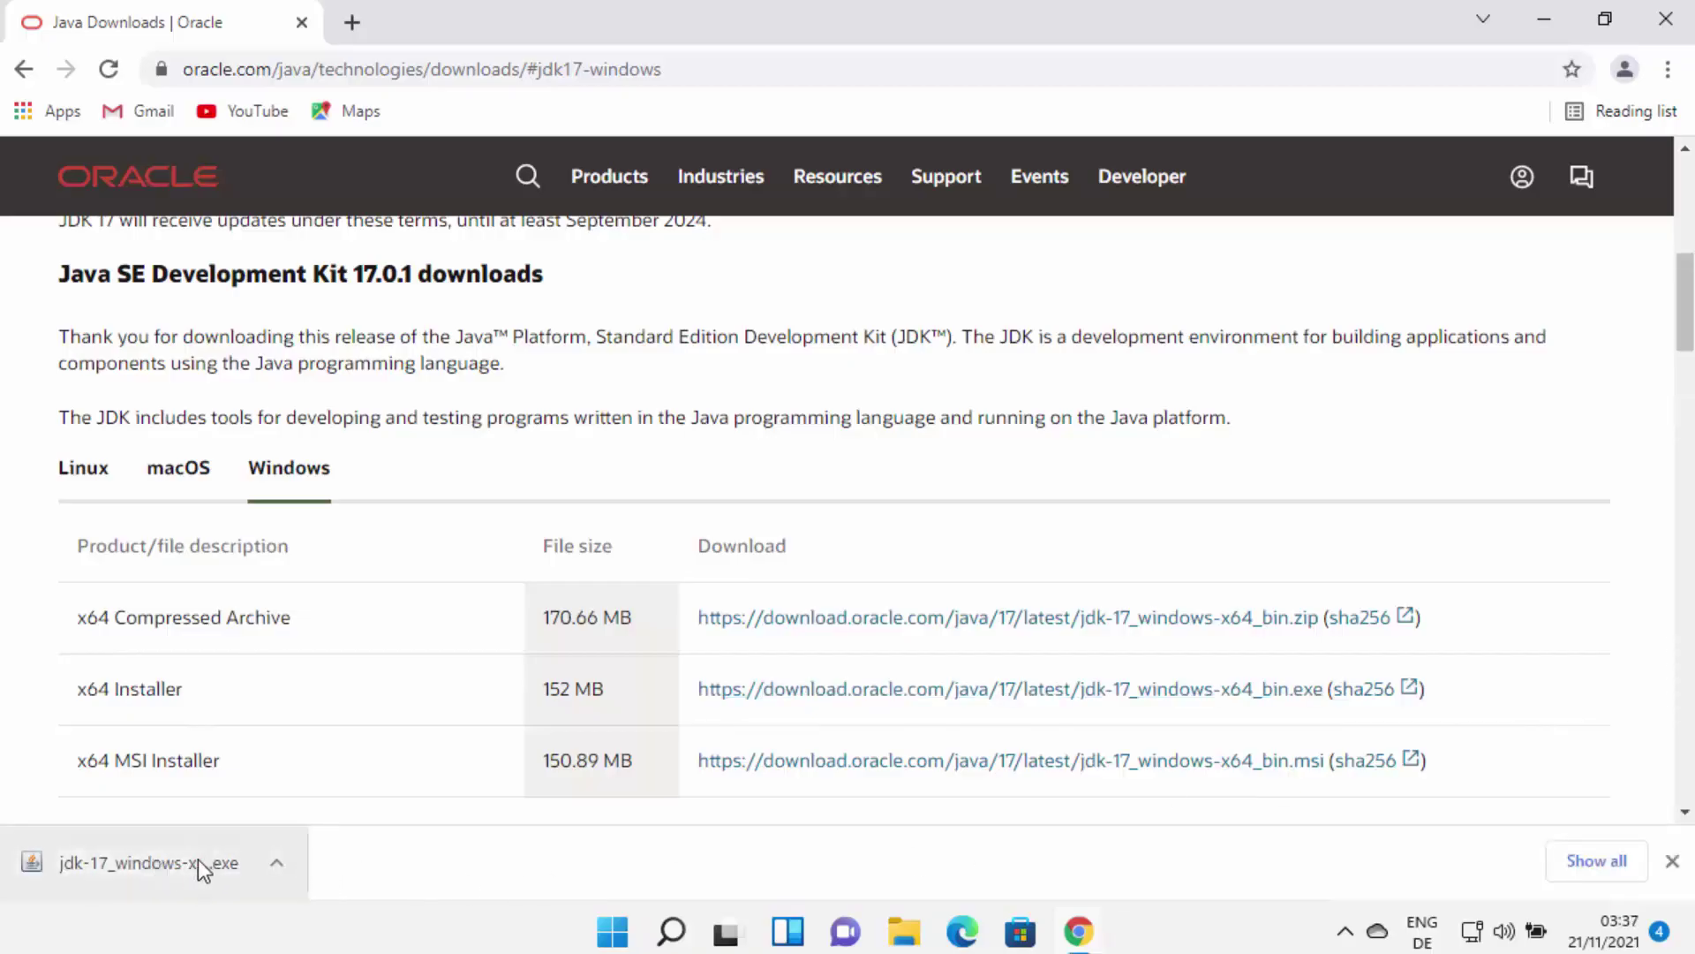
Run the downloaded JDK 17 installer, minimize the browser and allow the installer to make changes to the device
click(198, 860)
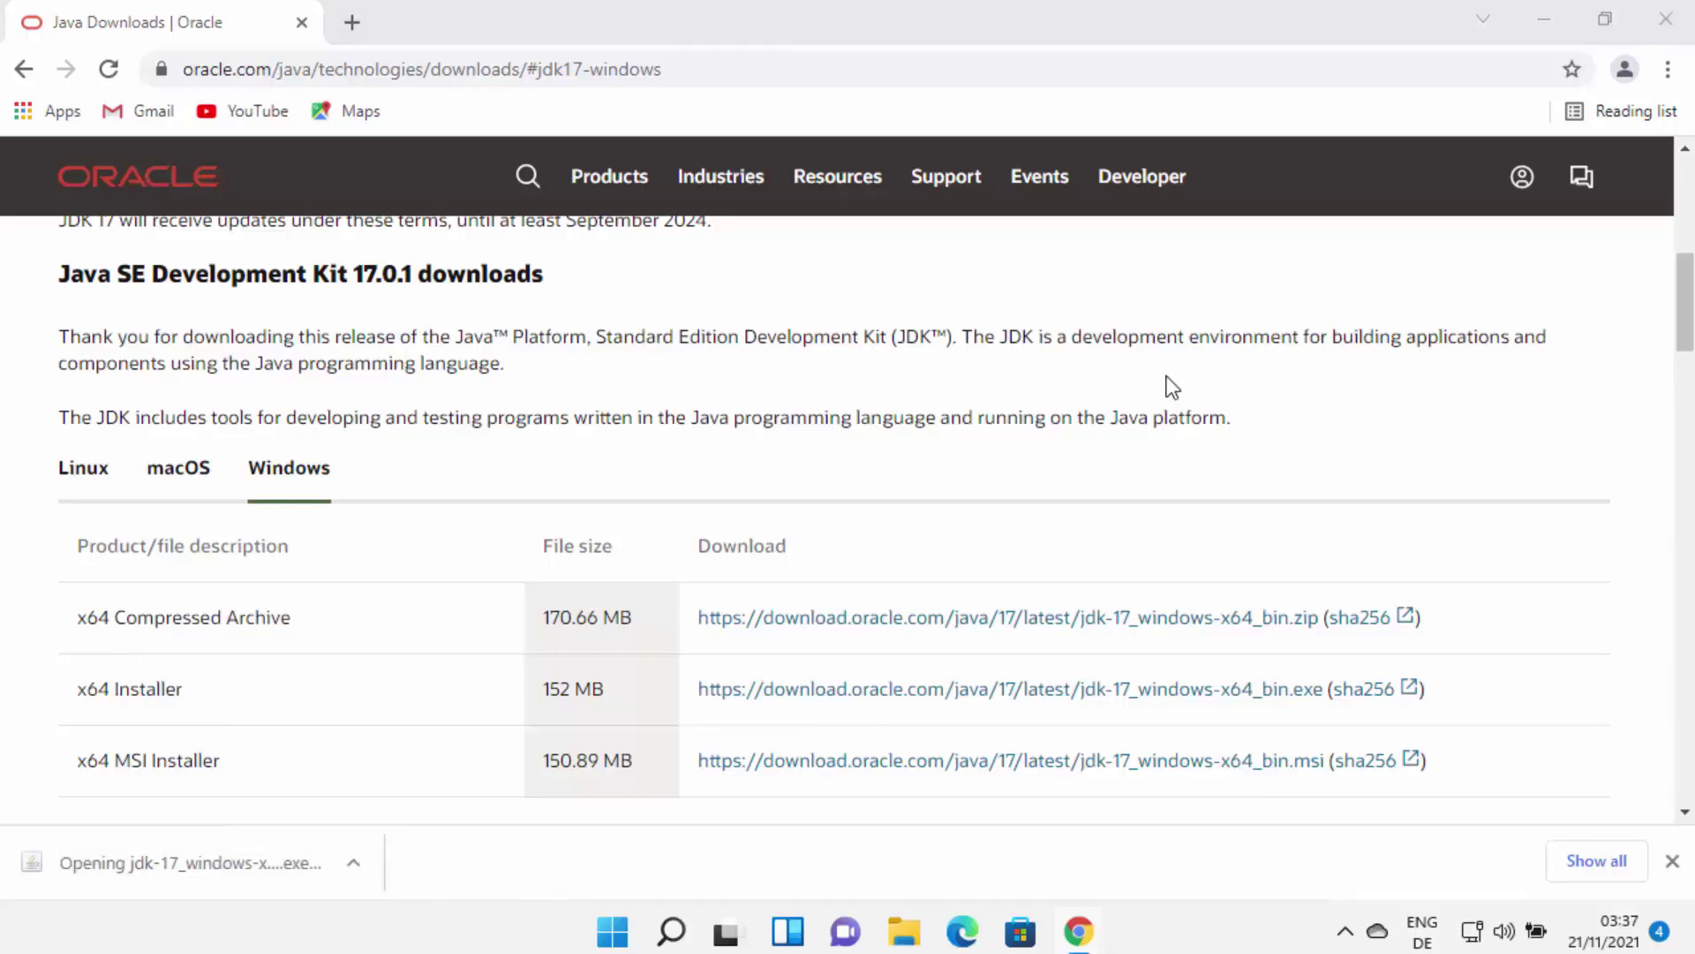
click(1543, 19)
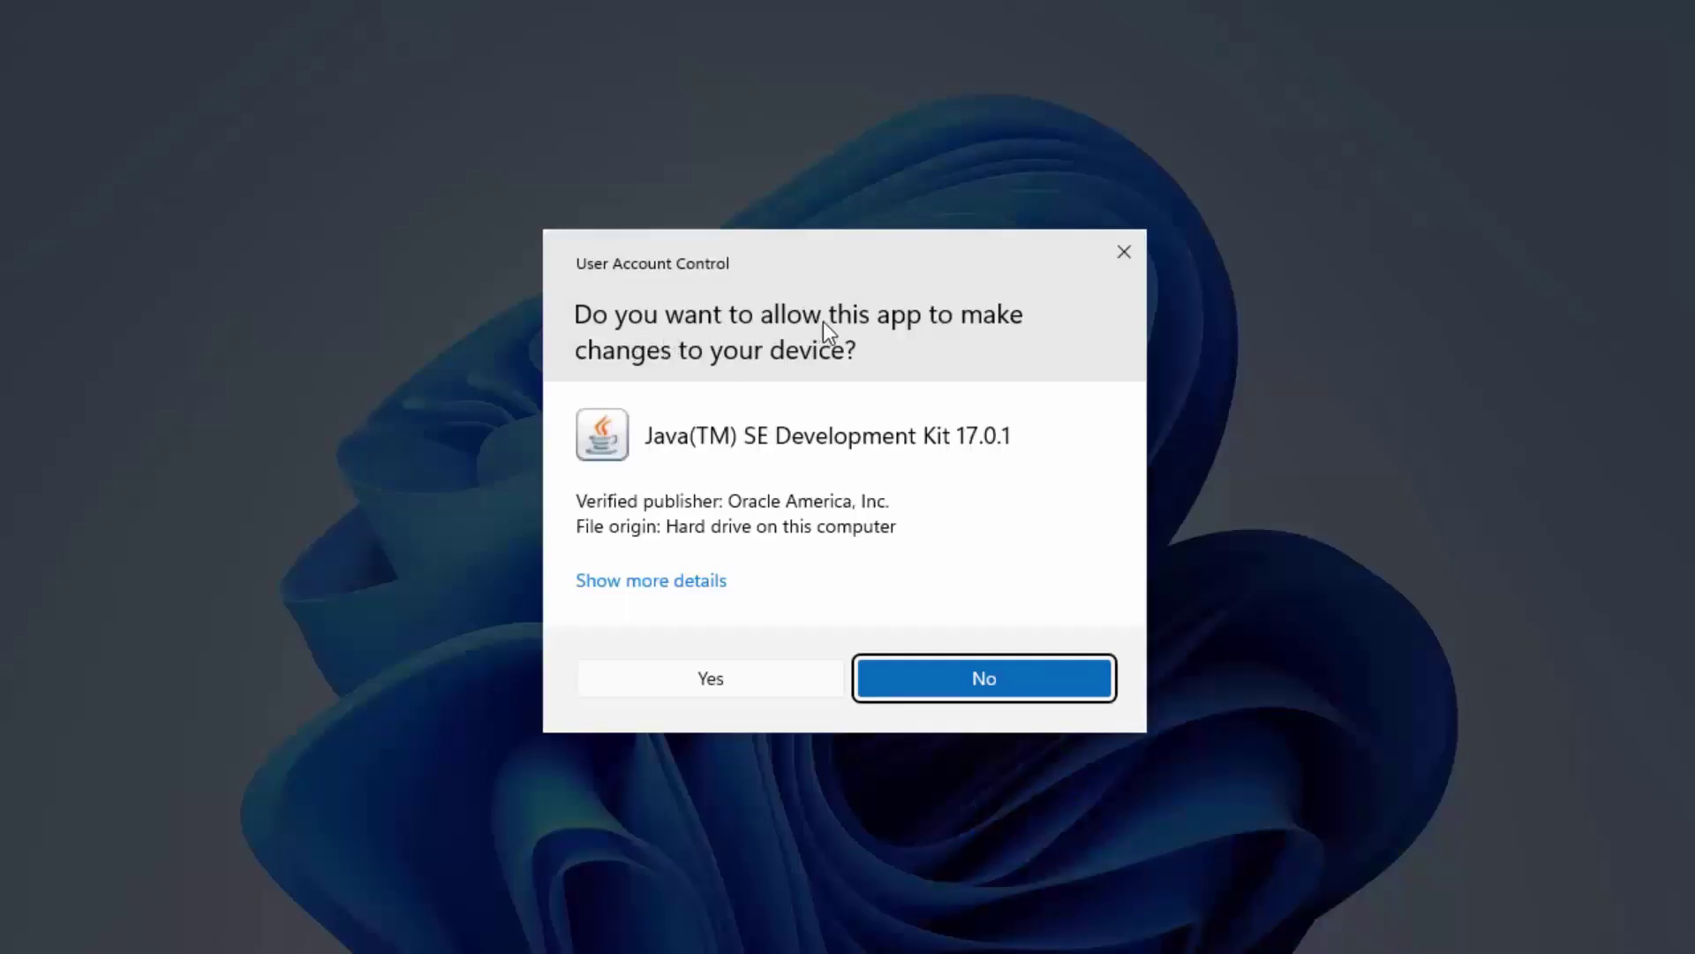
click(682, 678)
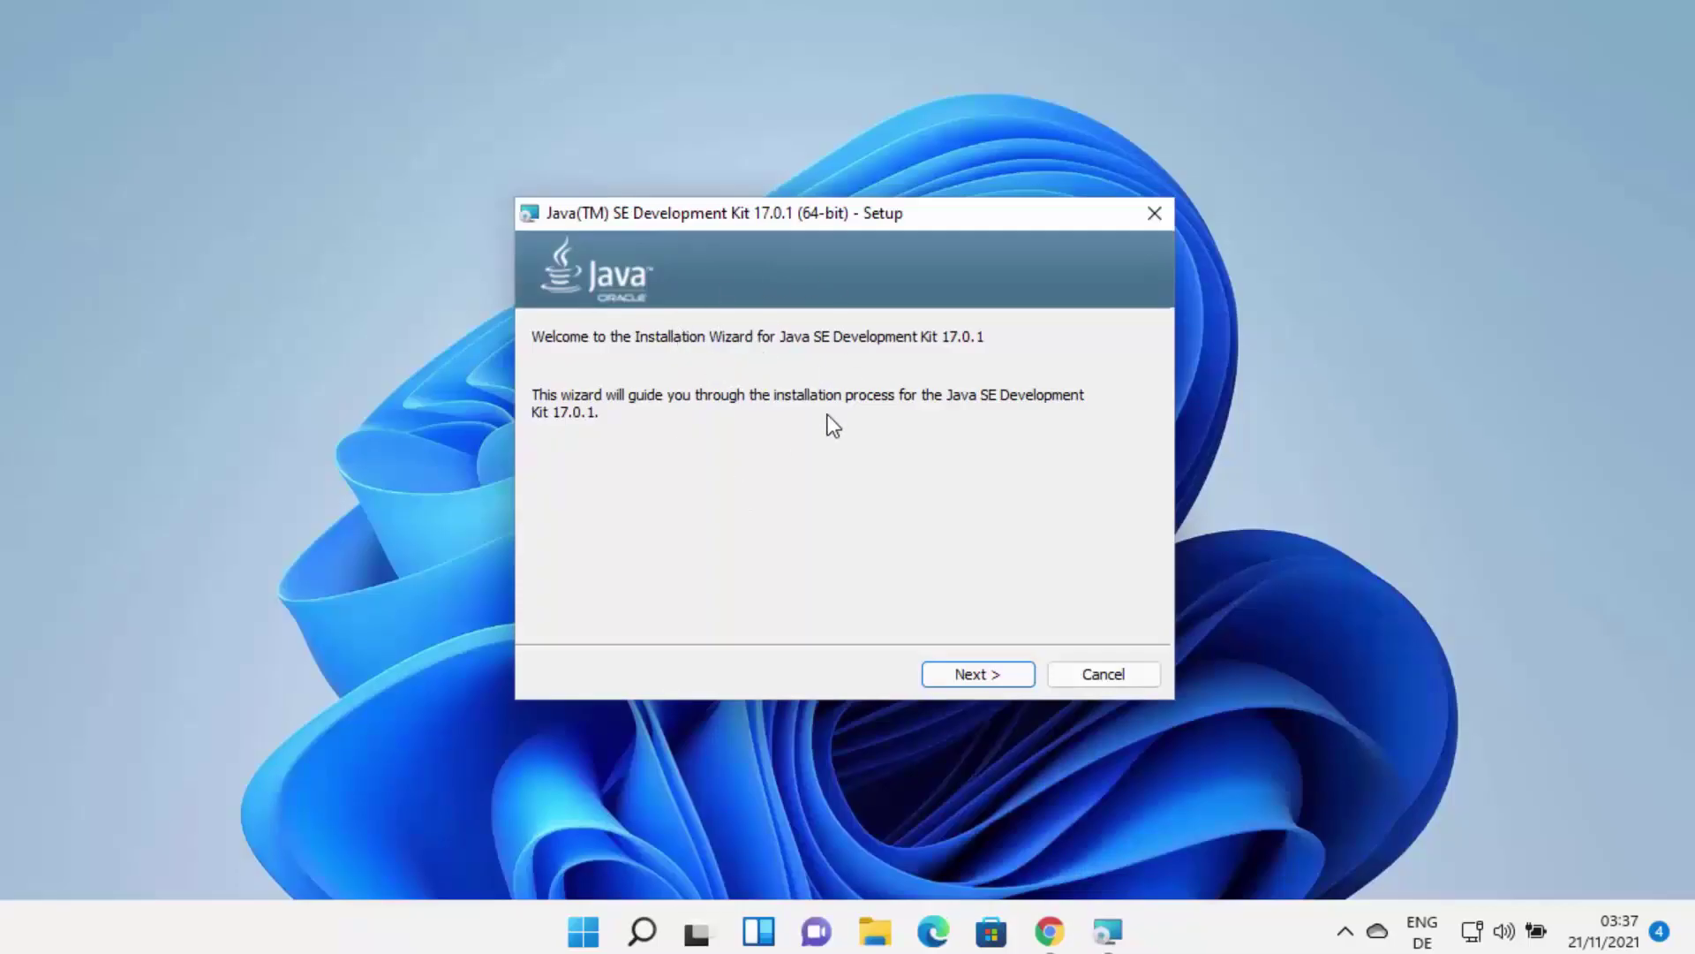
Install Java SE Development Kit 17.0.1 into the default folder C:\Program Files\Java\jdk-17.0.1\ and close the finished wizard
click(1477, 492)
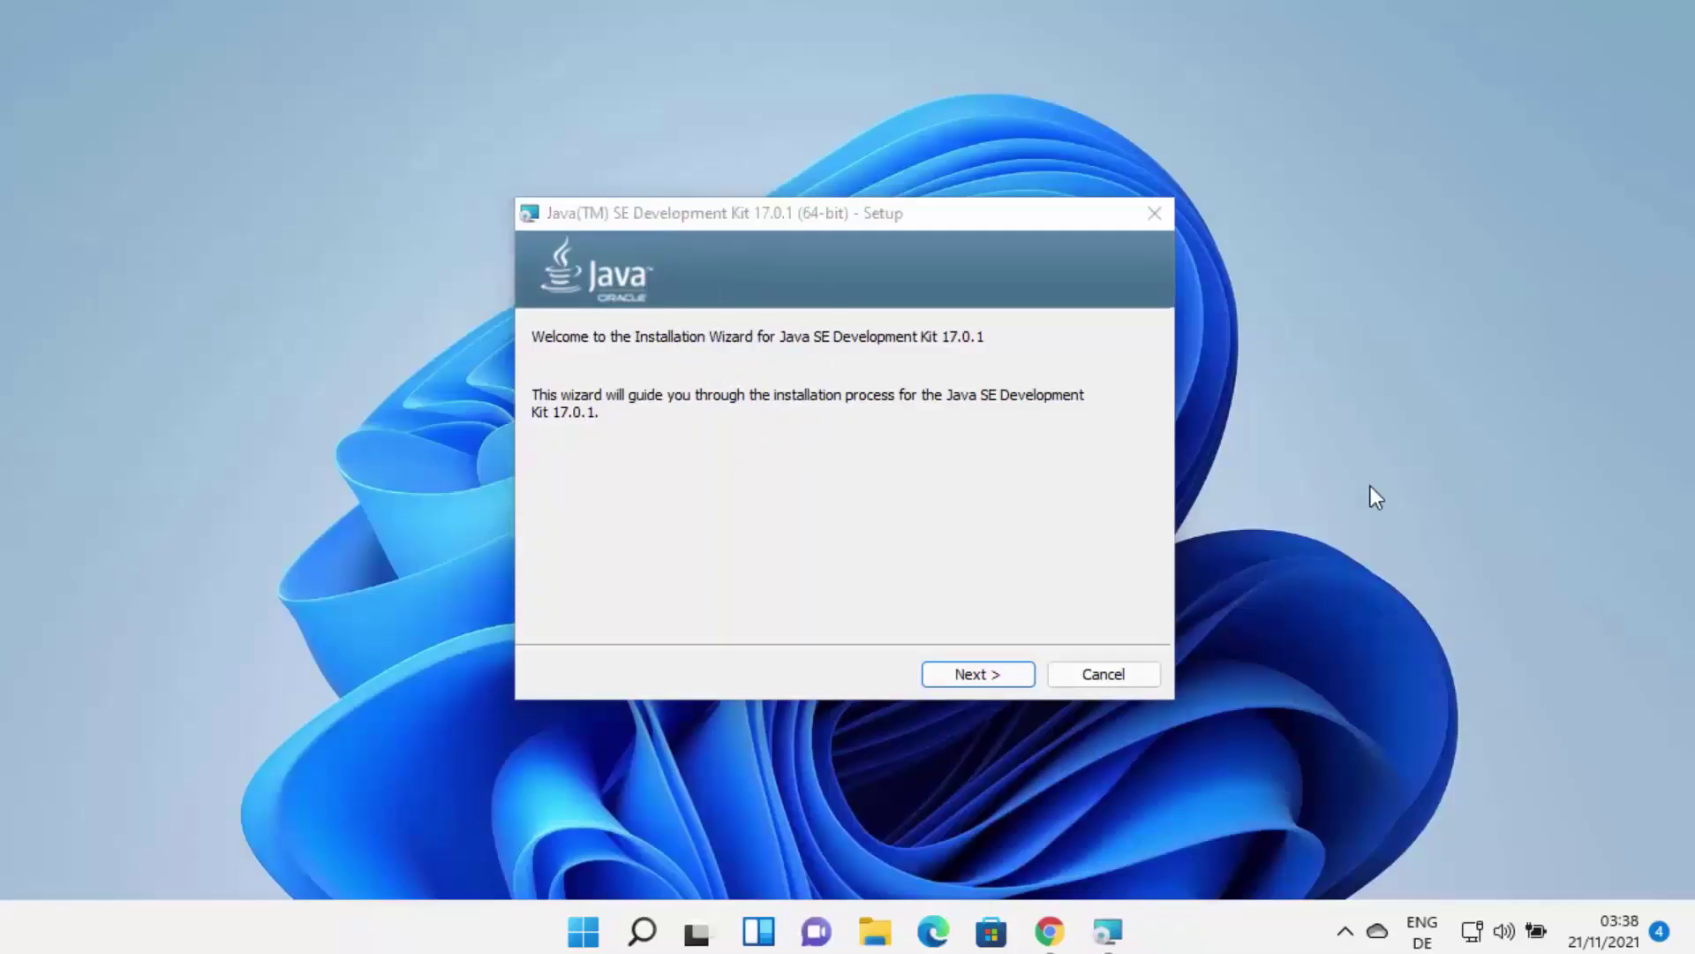
click(1005, 671)
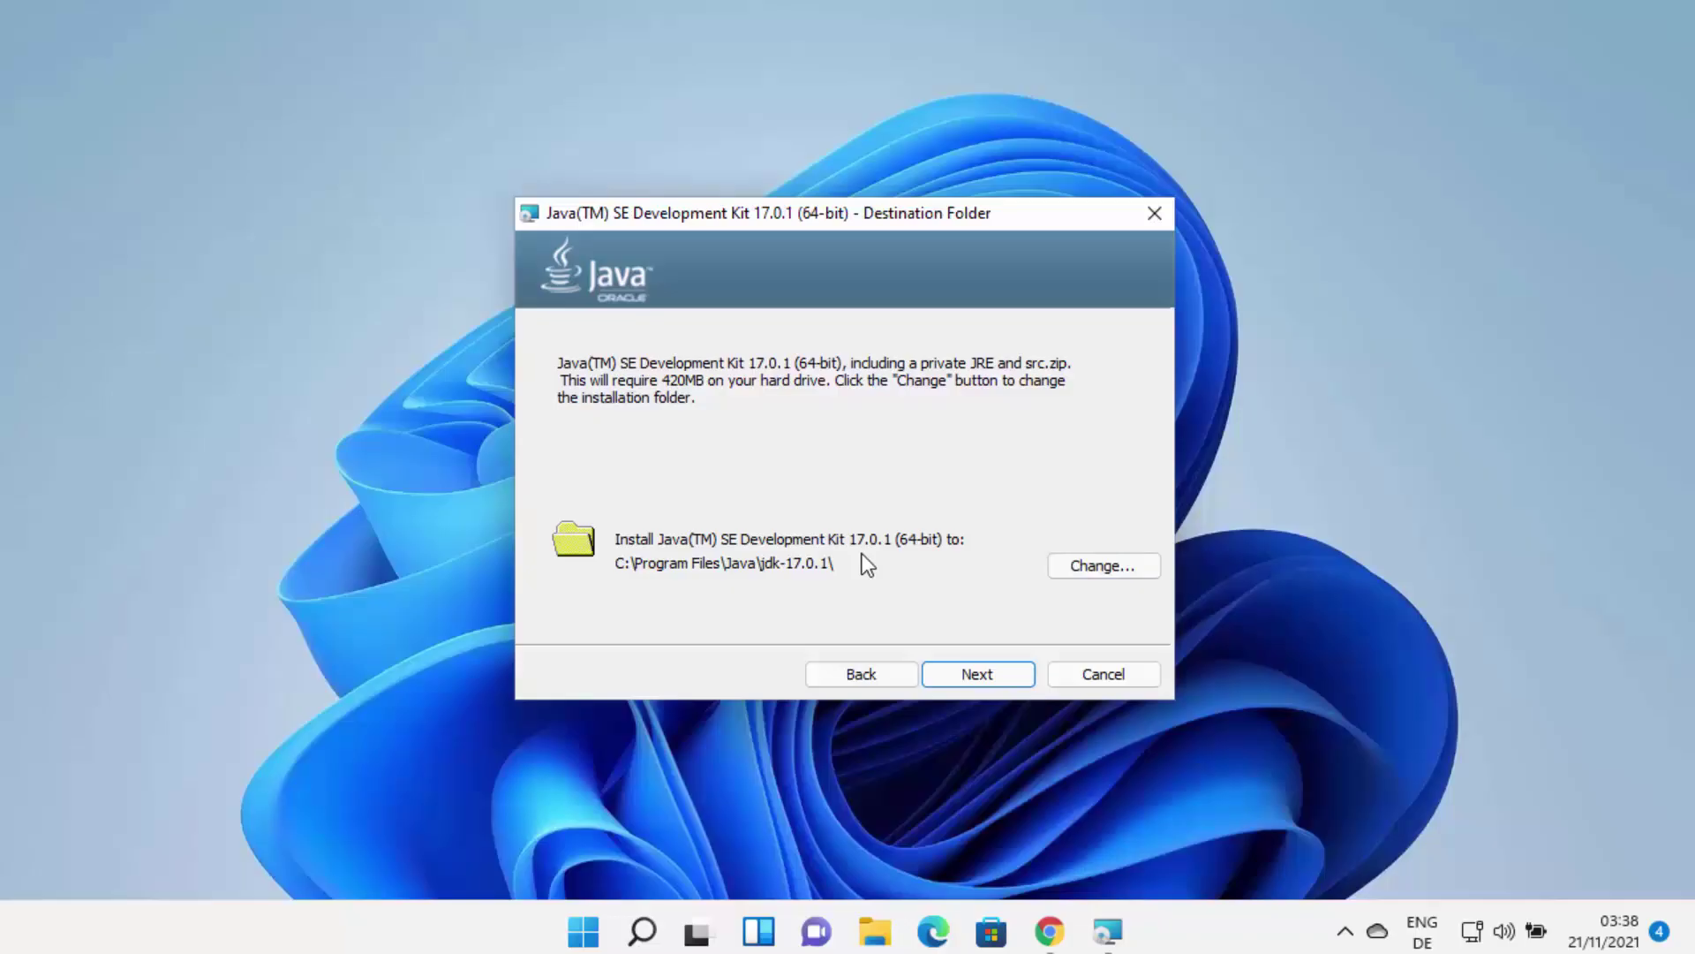
click(949, 679)
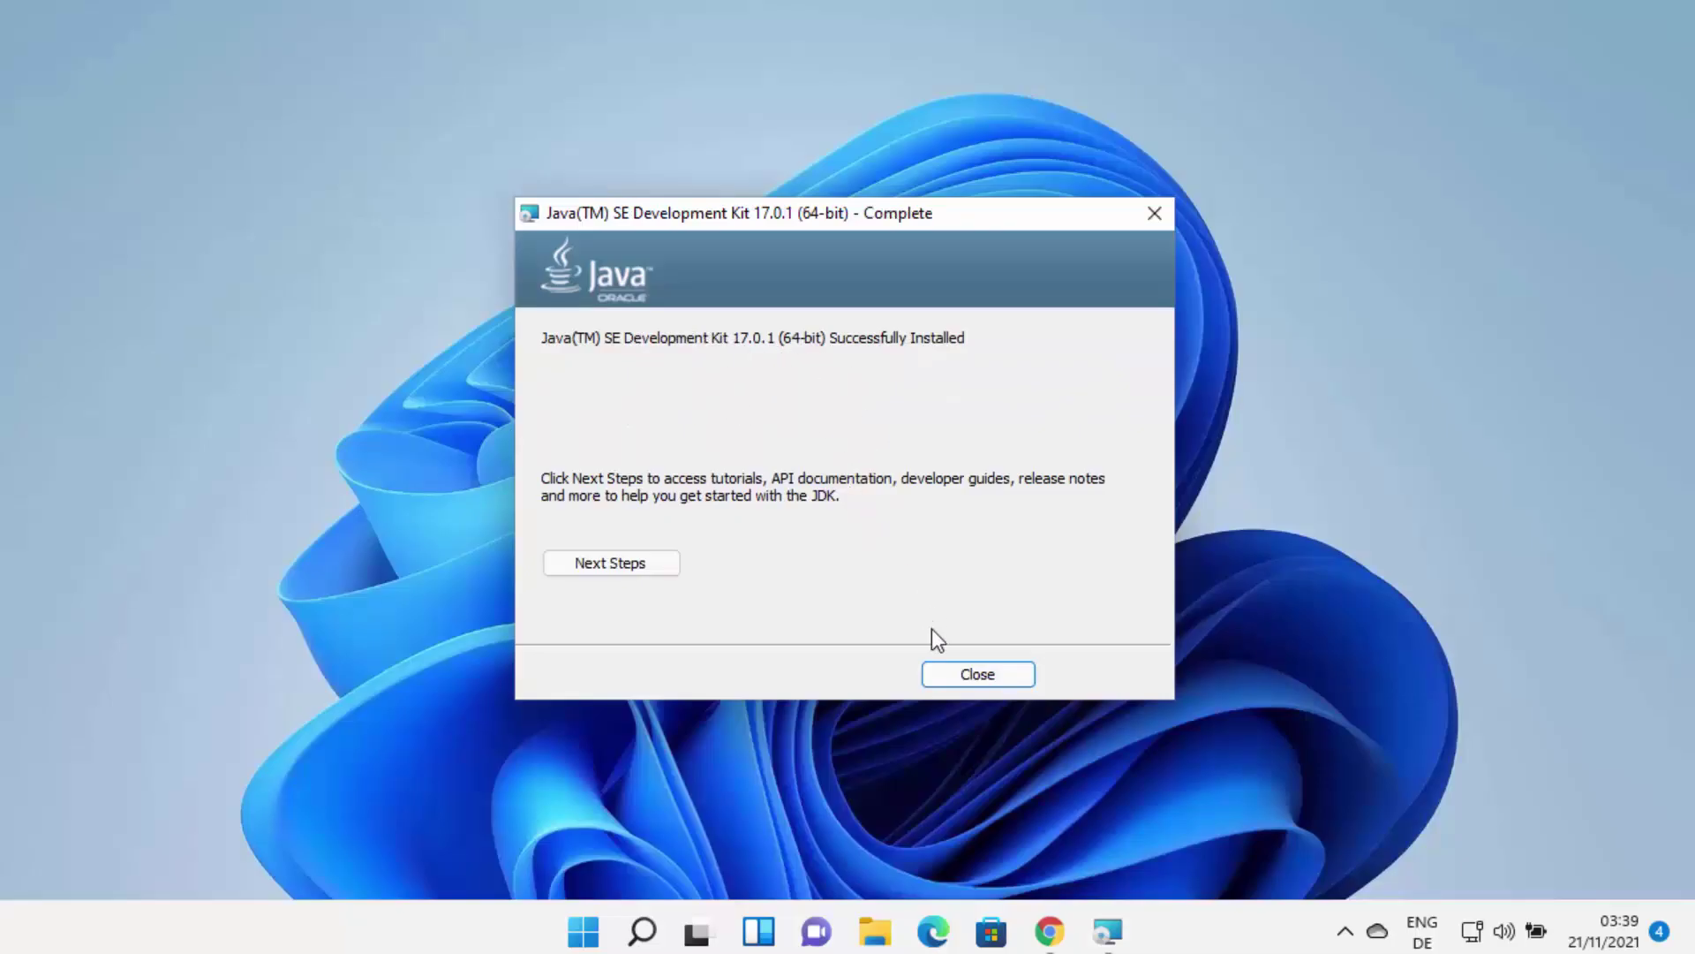
click(945, 678)
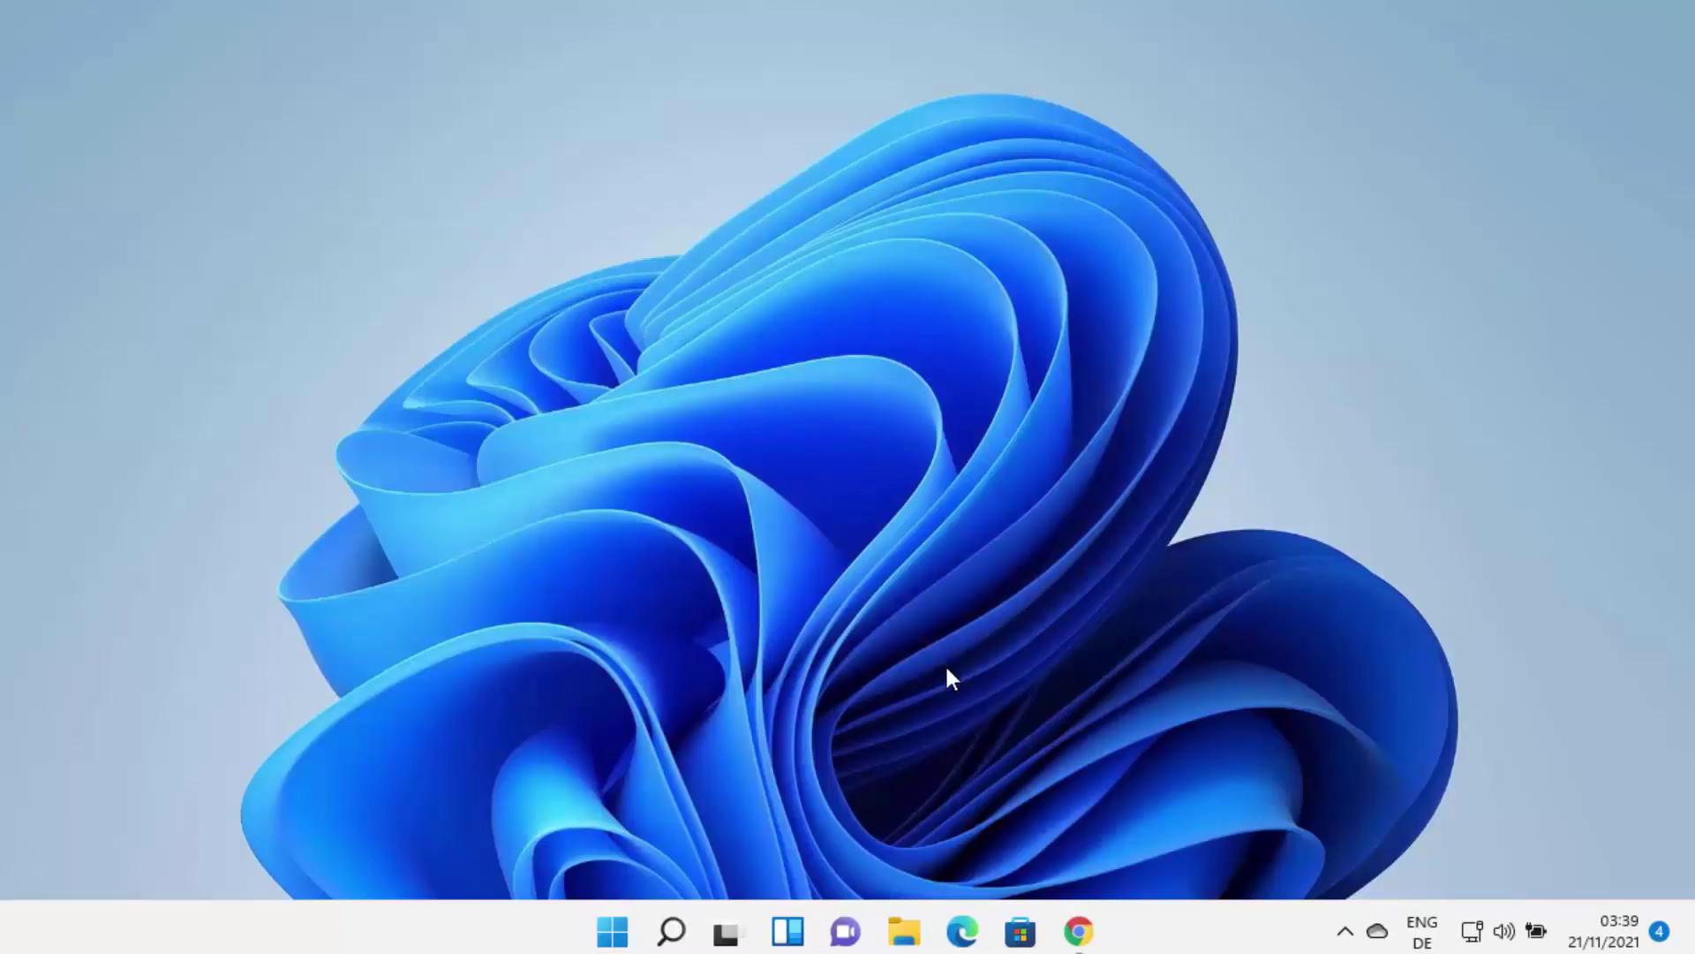
Switch to File Explorer and browse to C:\Program Files\Java\jdk-17.0.1 to inspect the installed JDK files
click(904, 929)
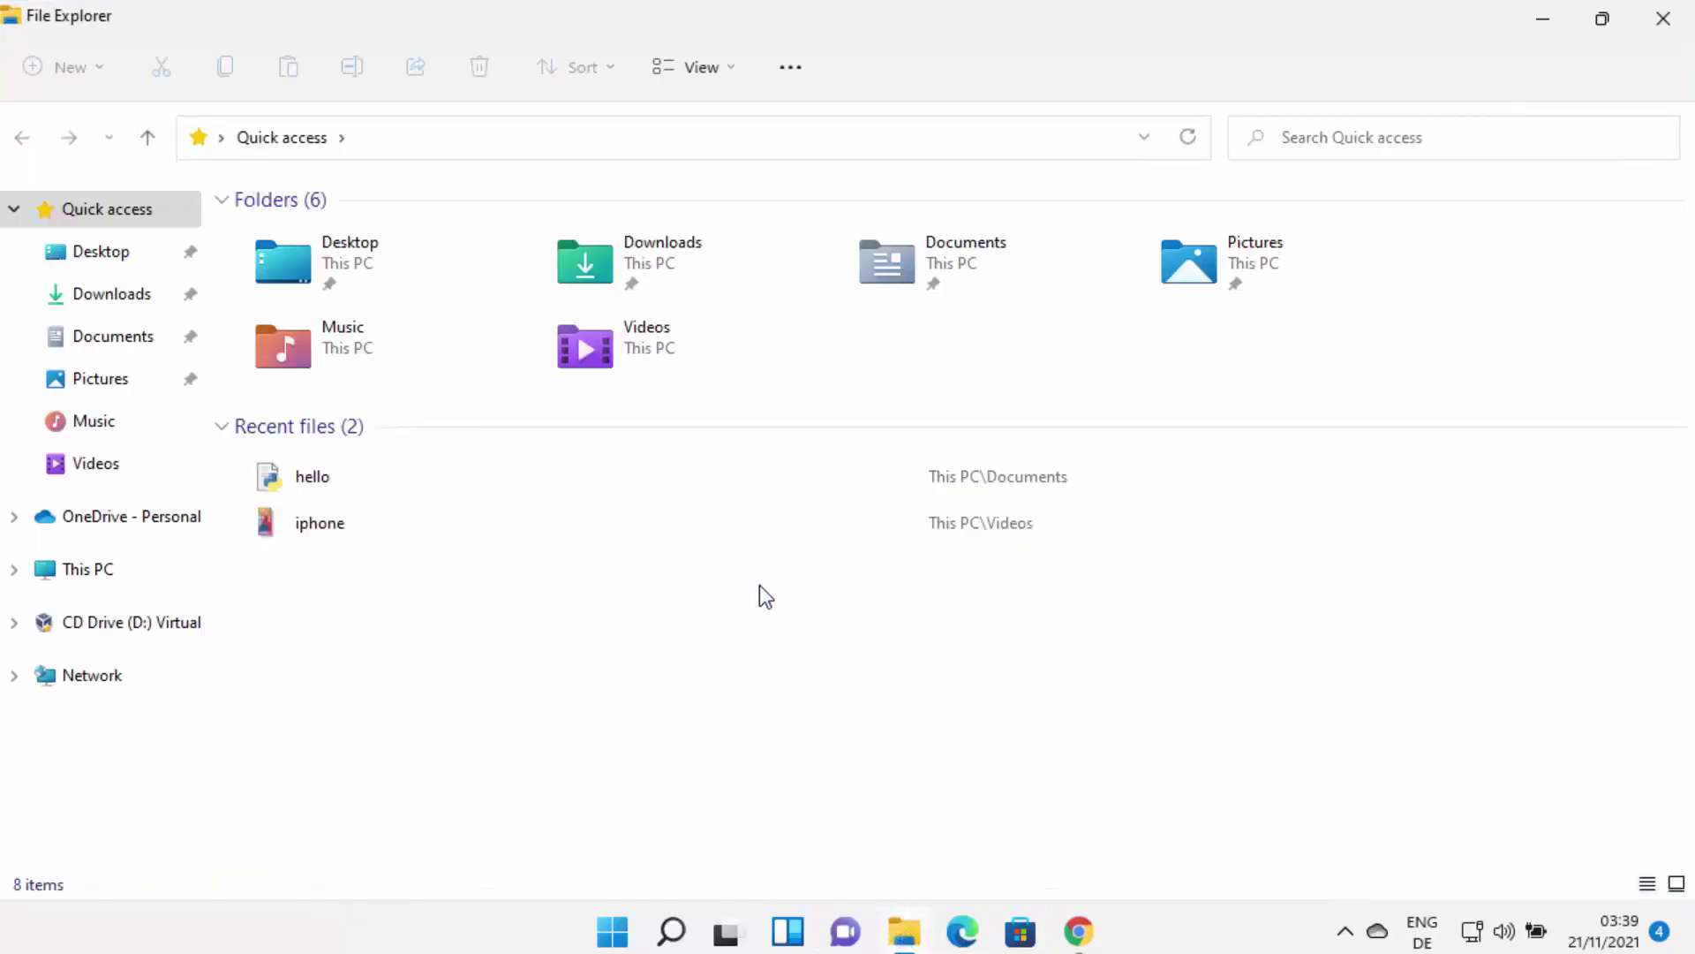
click(124, 572)
double_click(390, 472)
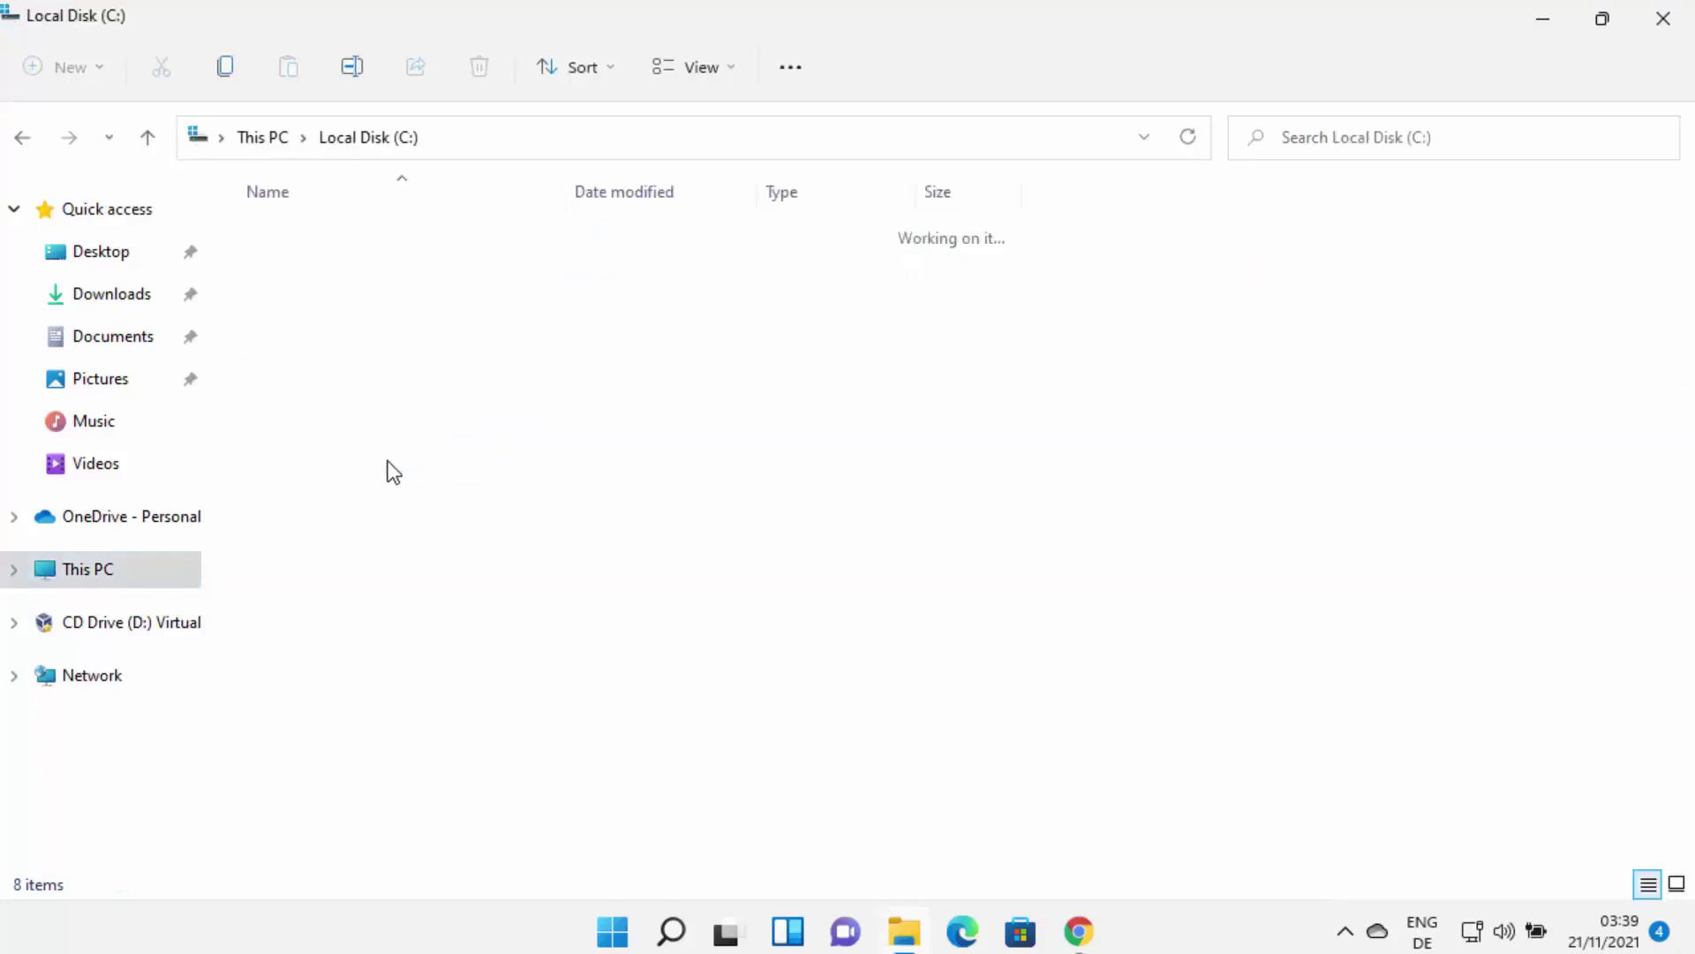
click(325, 327)
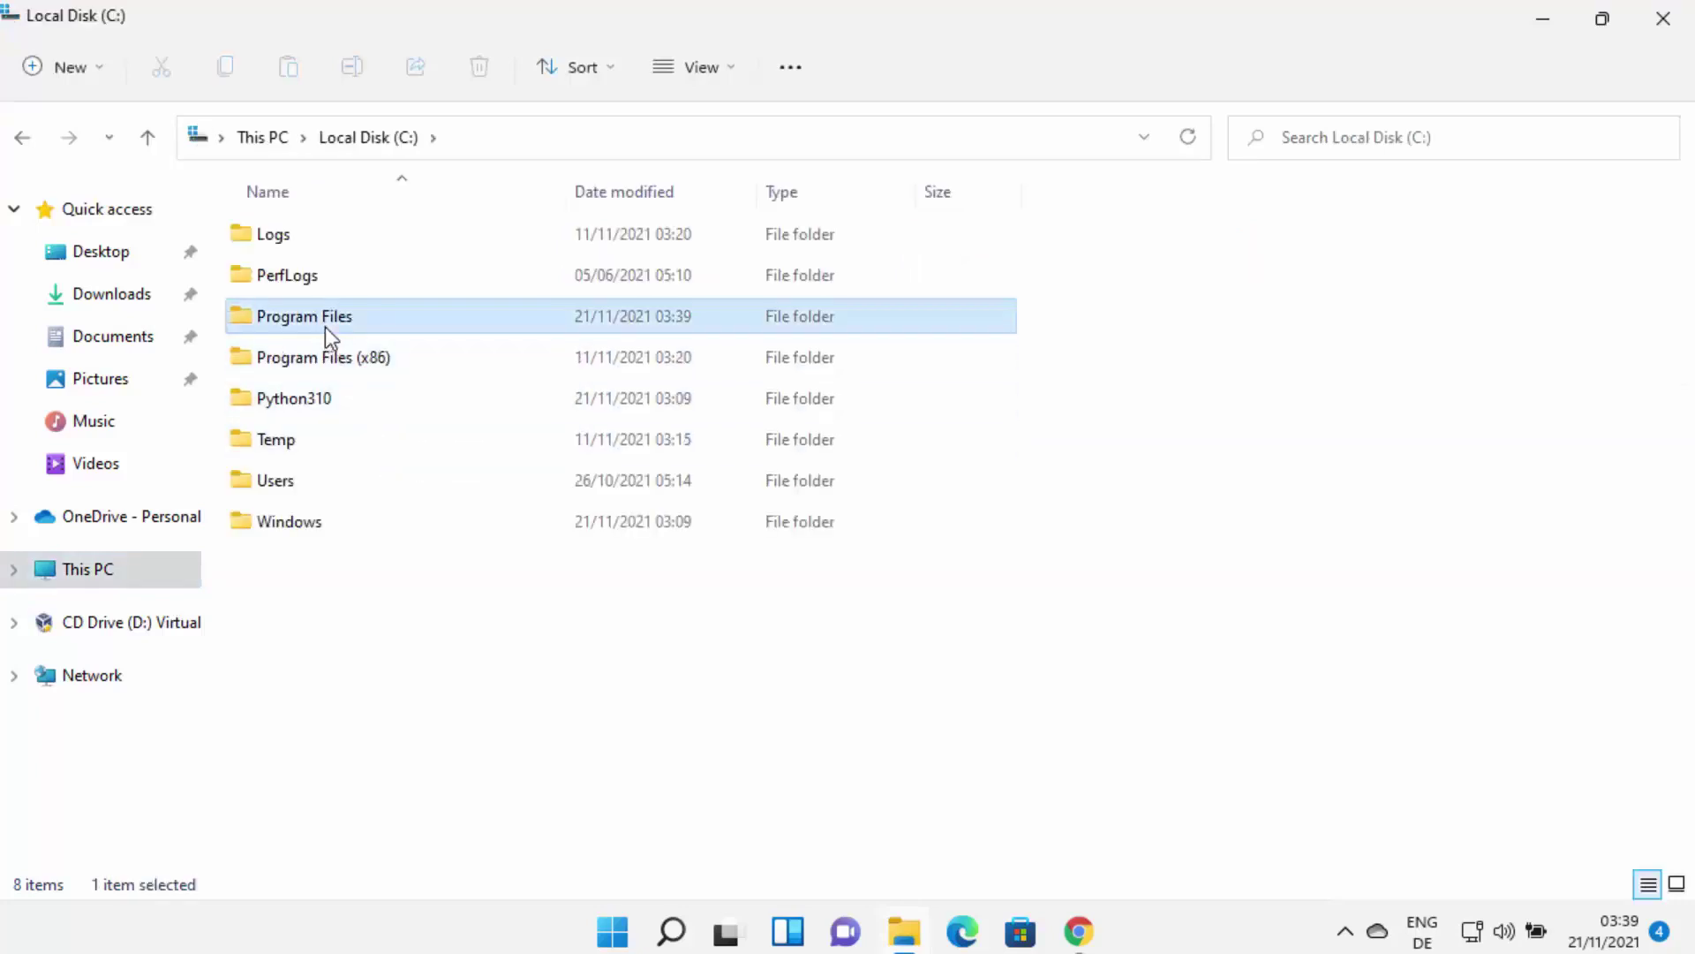
double_click(325, 326)
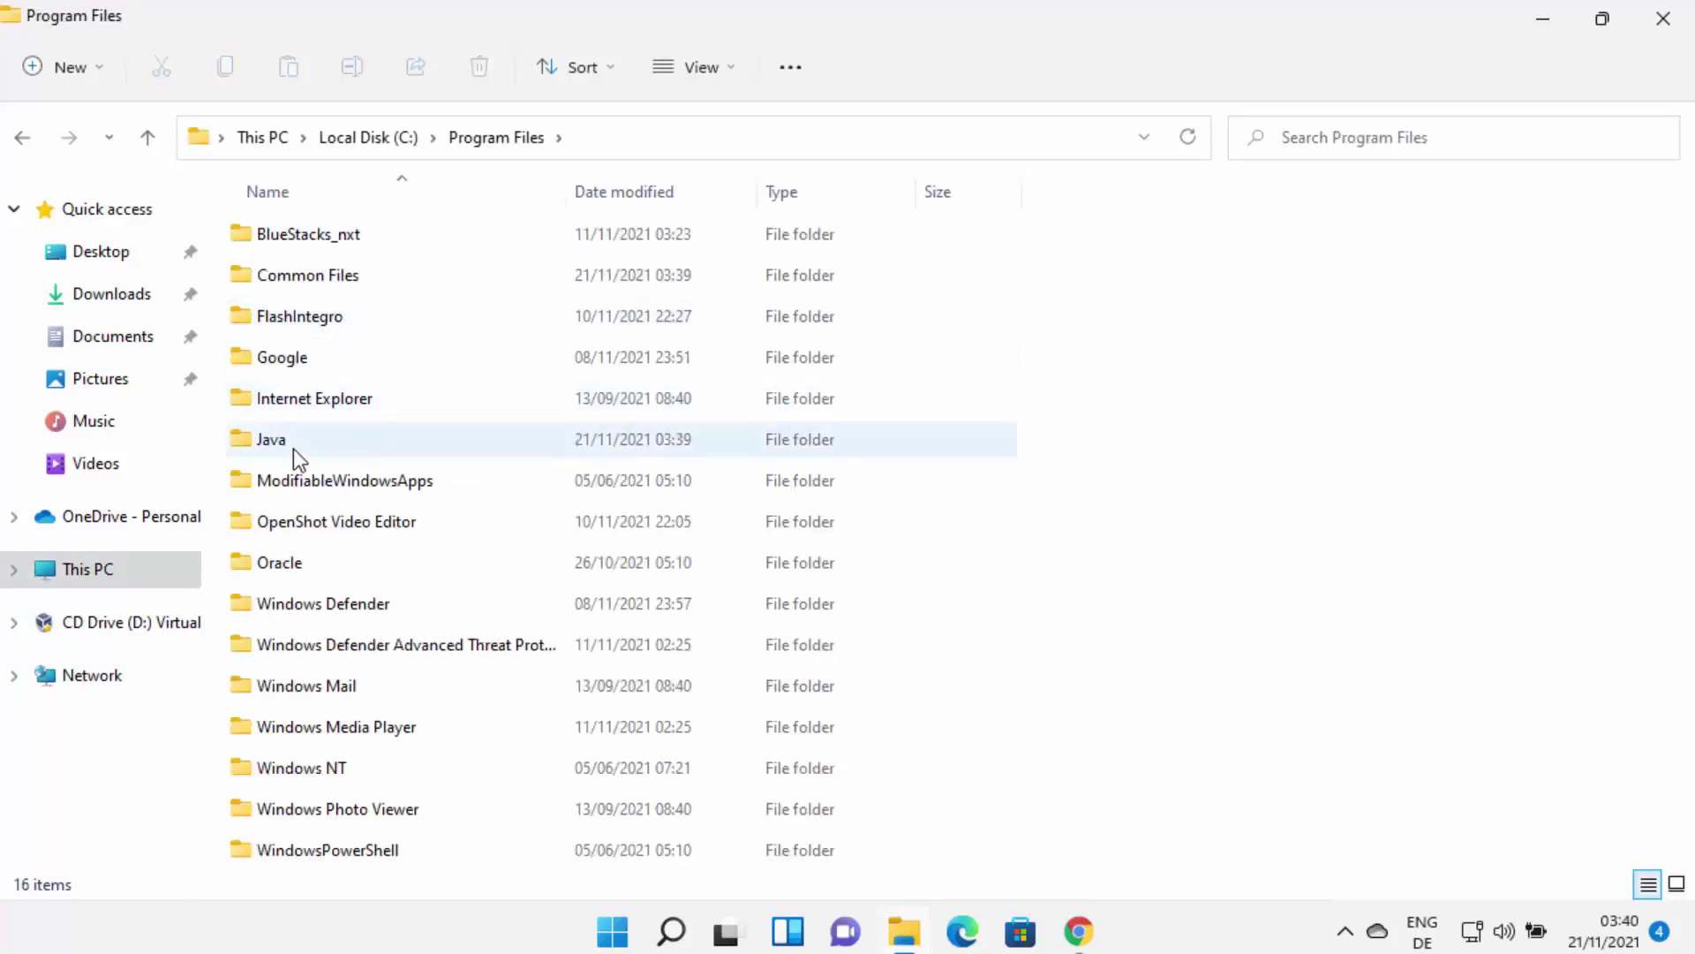
double_click(293, 442)
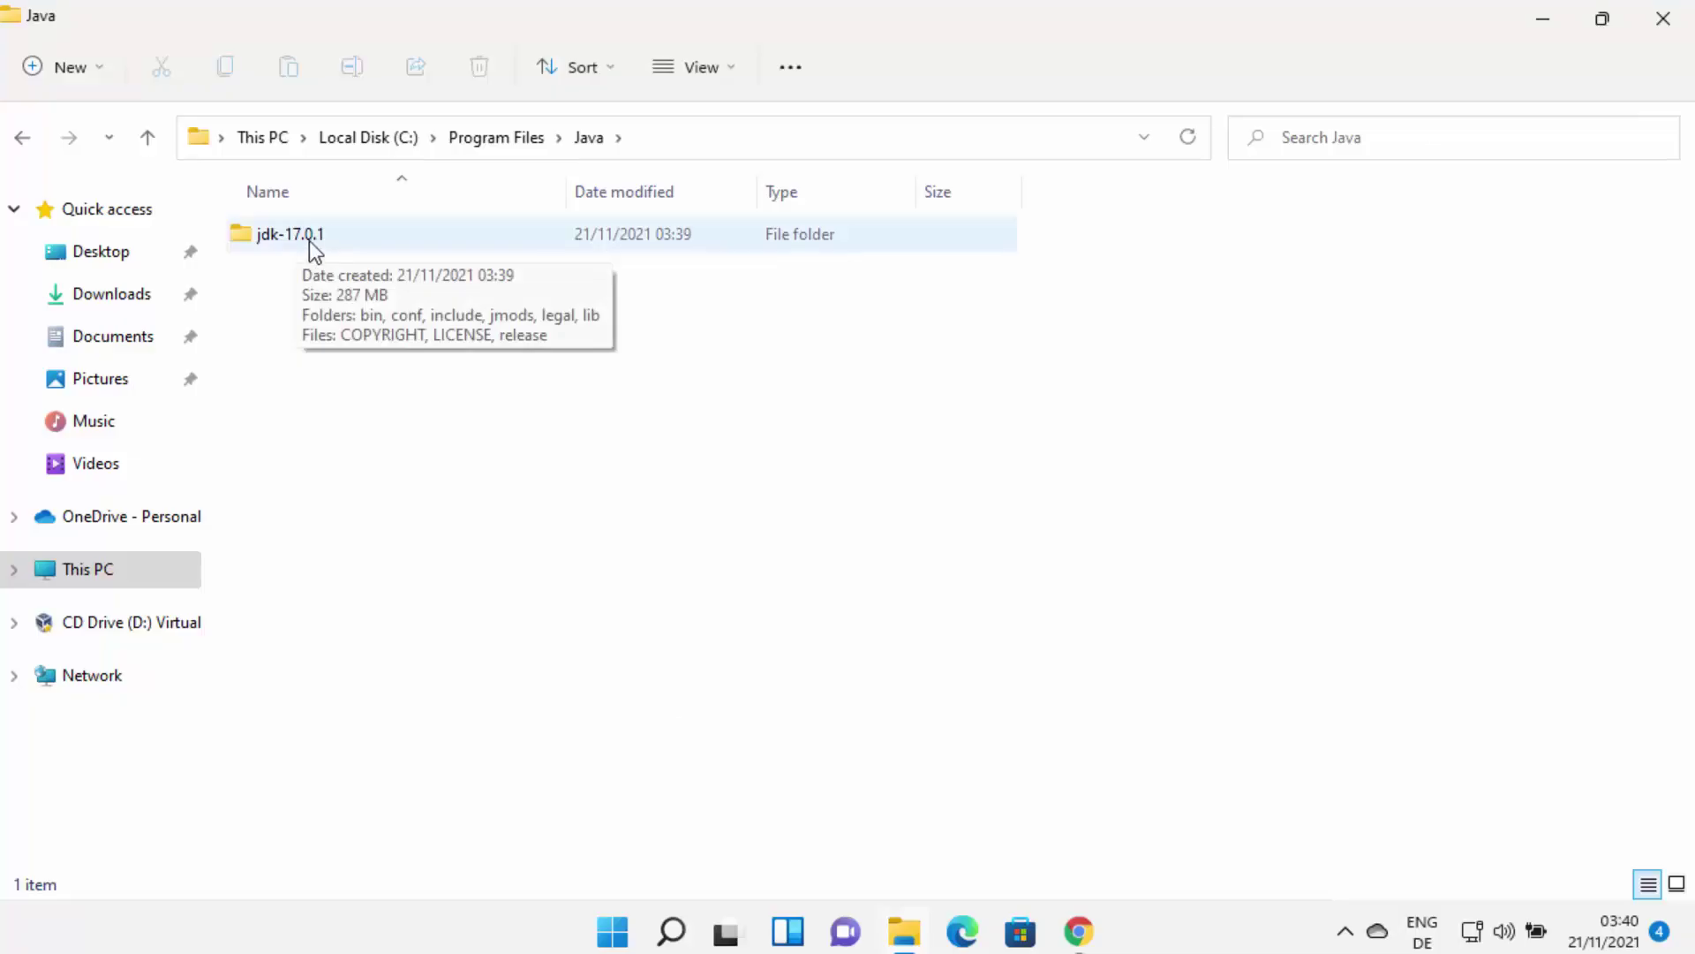
click(309, 242)
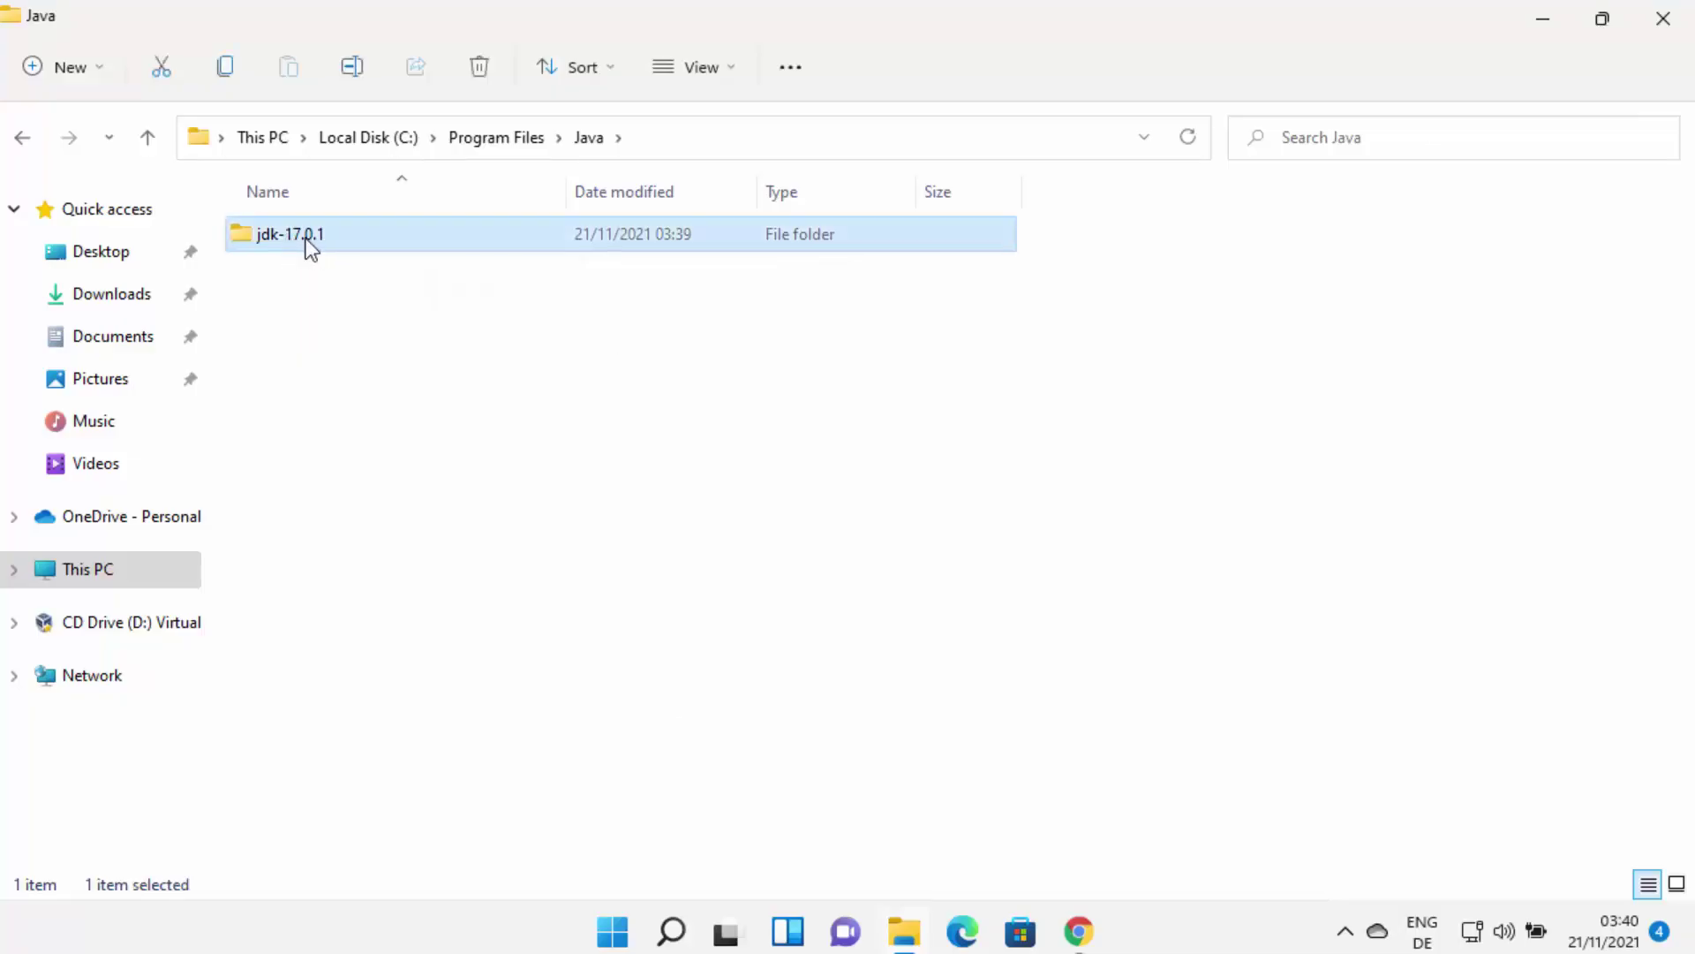
double_click(317, 235)
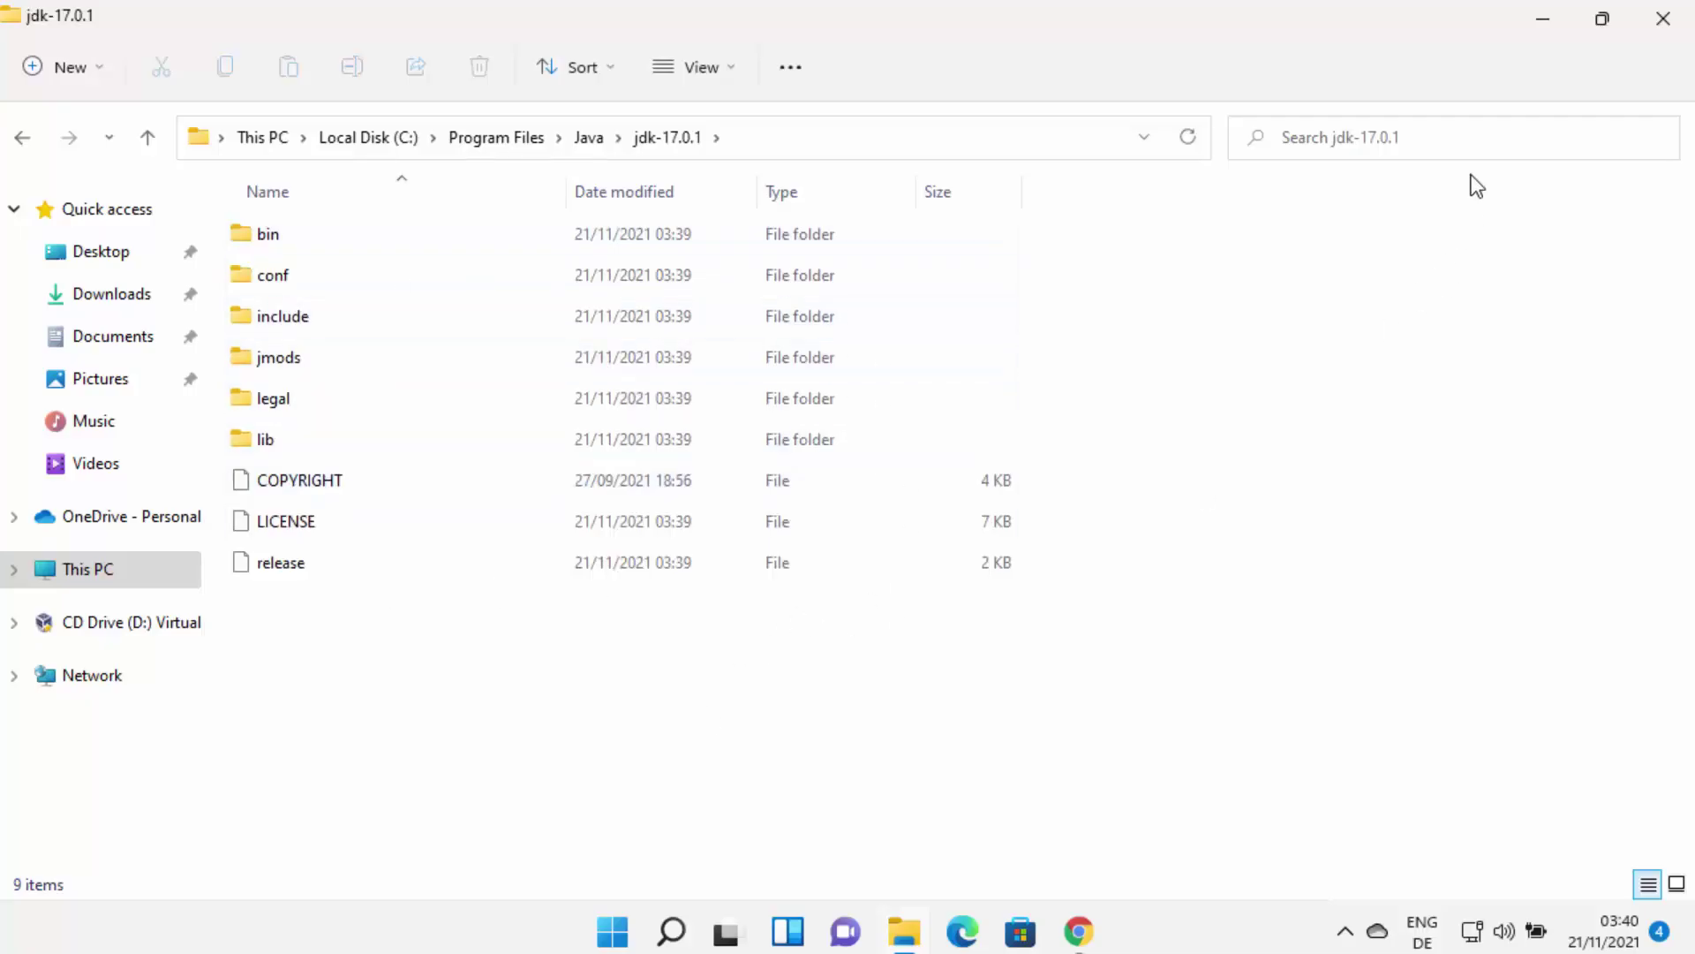
Minimize File Explorer, search Windows for "edit env" and open the environment variables editor for the account
click(1544, 18)
click(671, 931)
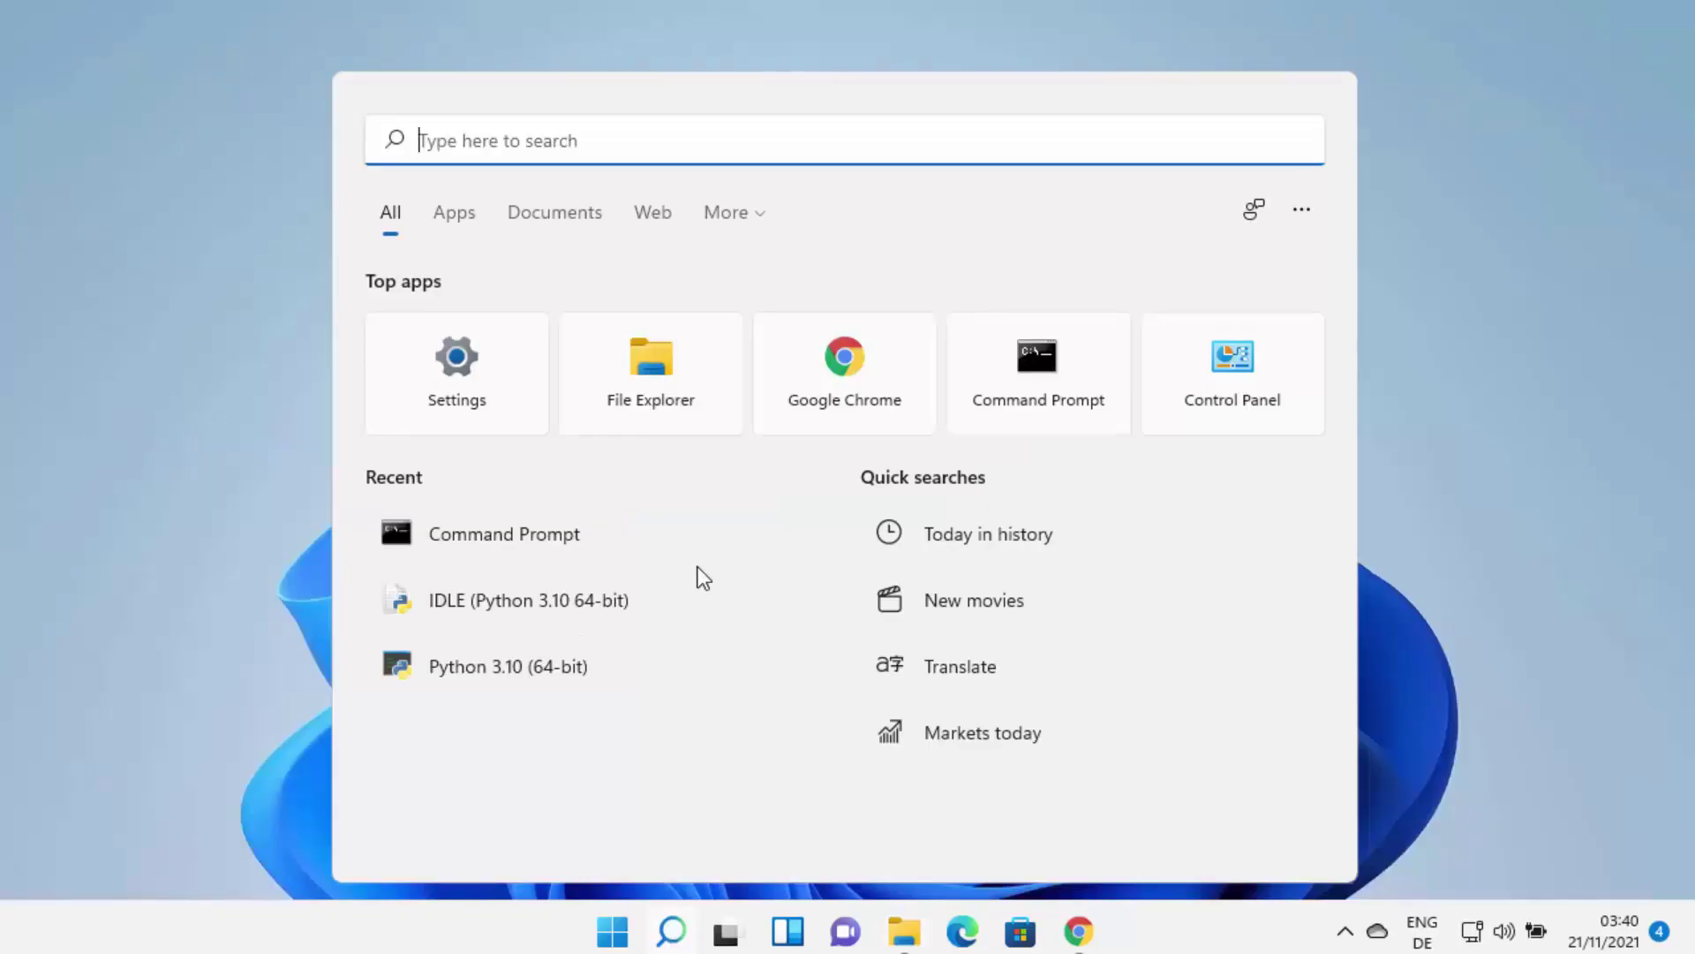
text(edit)
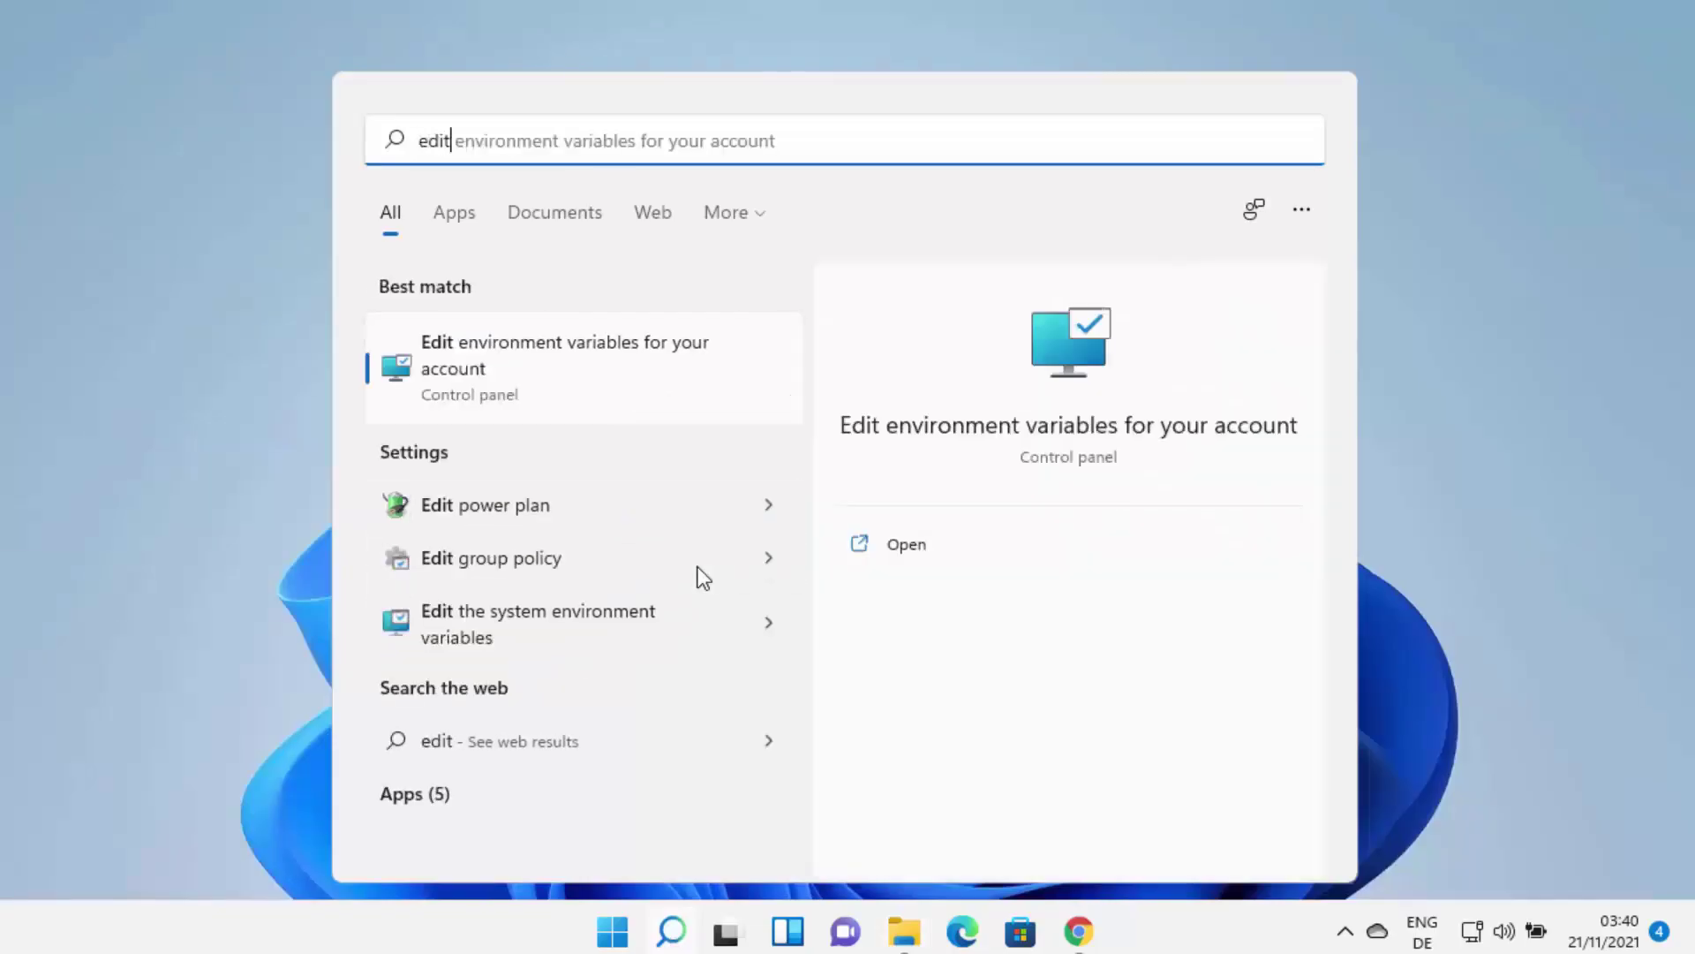
text( env)
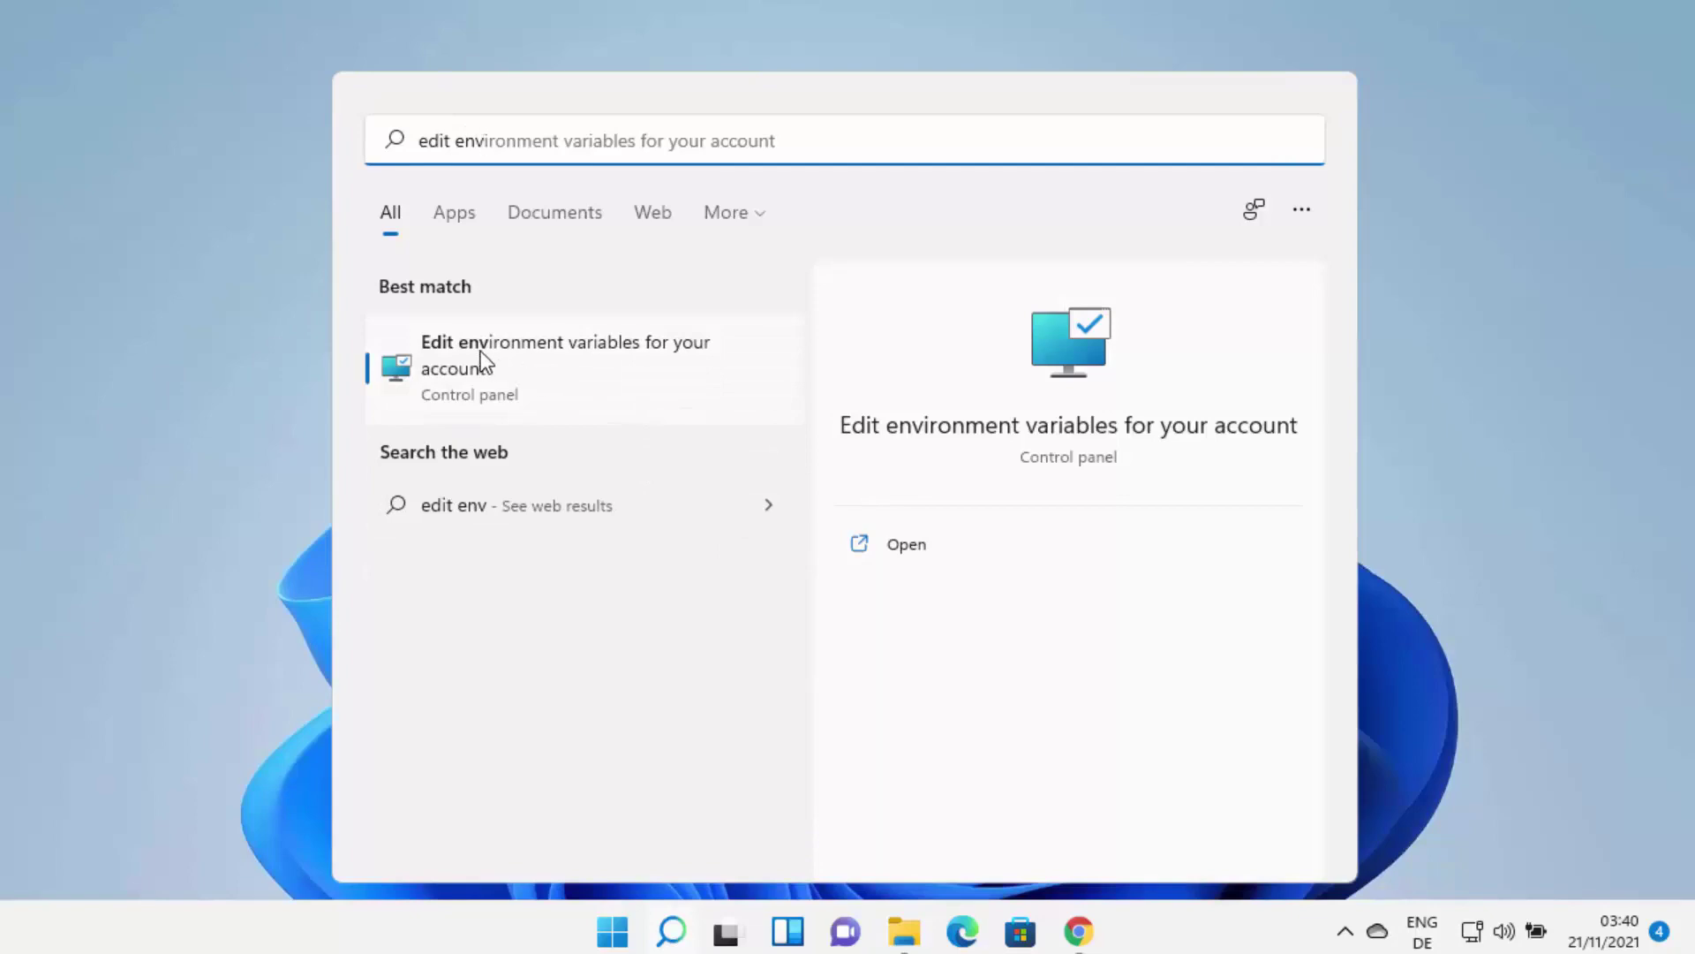
click(622, 356)
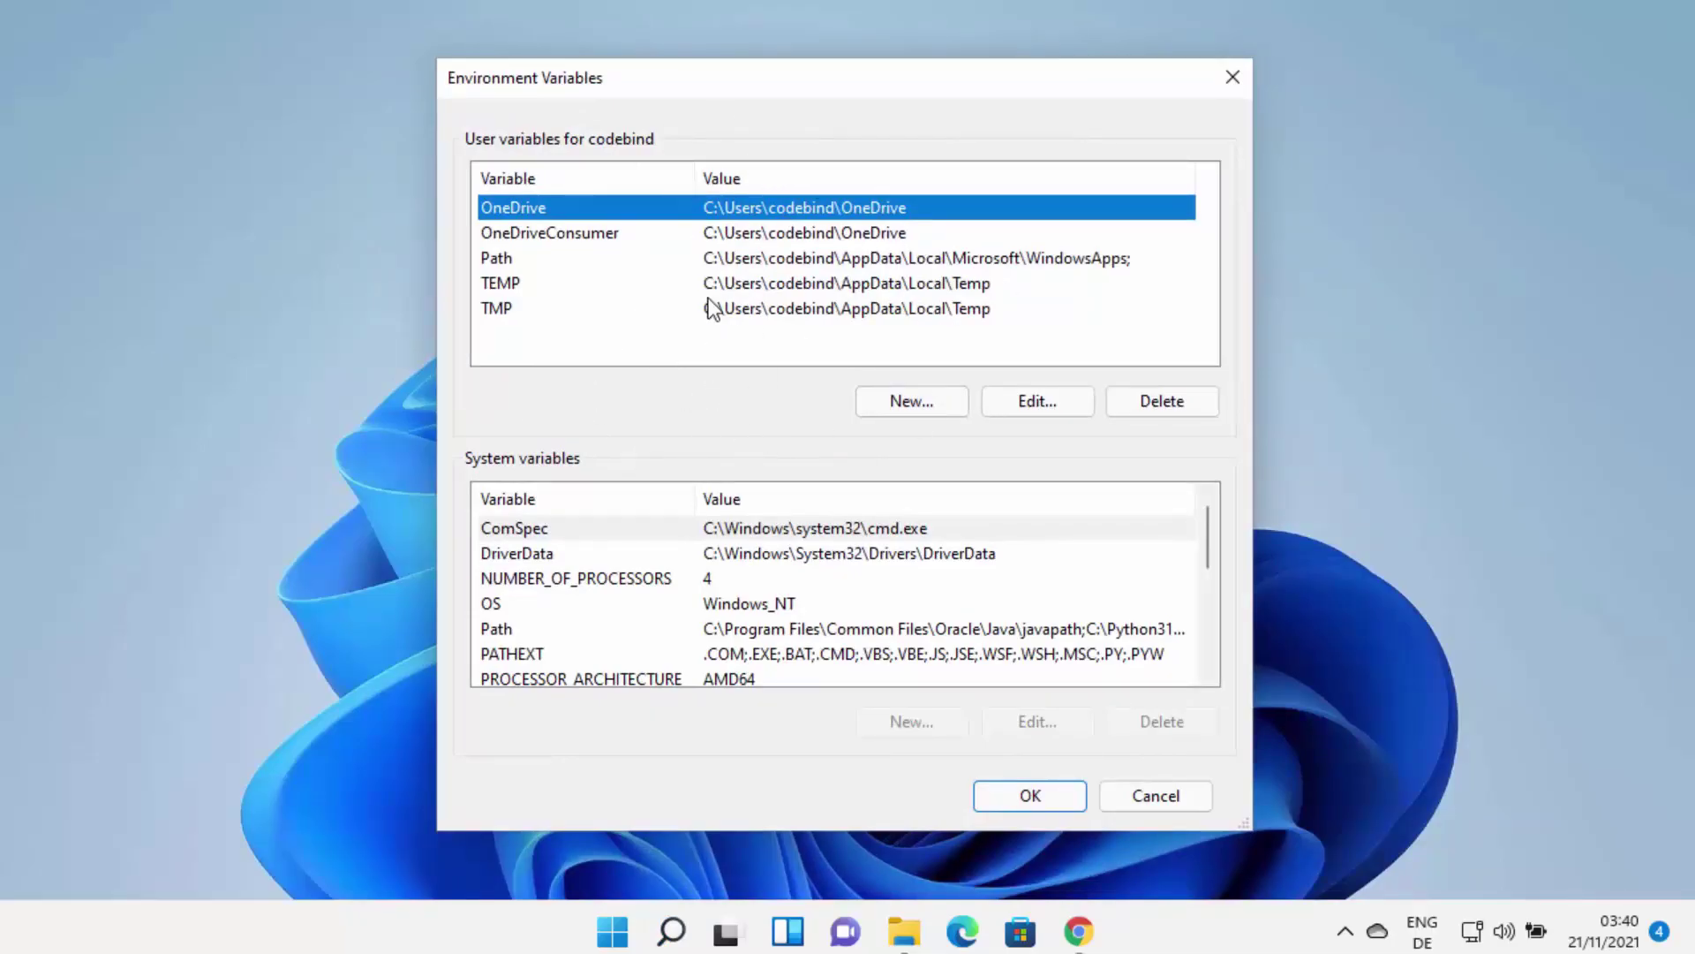
Search Windows for "con", open Control Panel and set it to view by Category
click(673, 932)
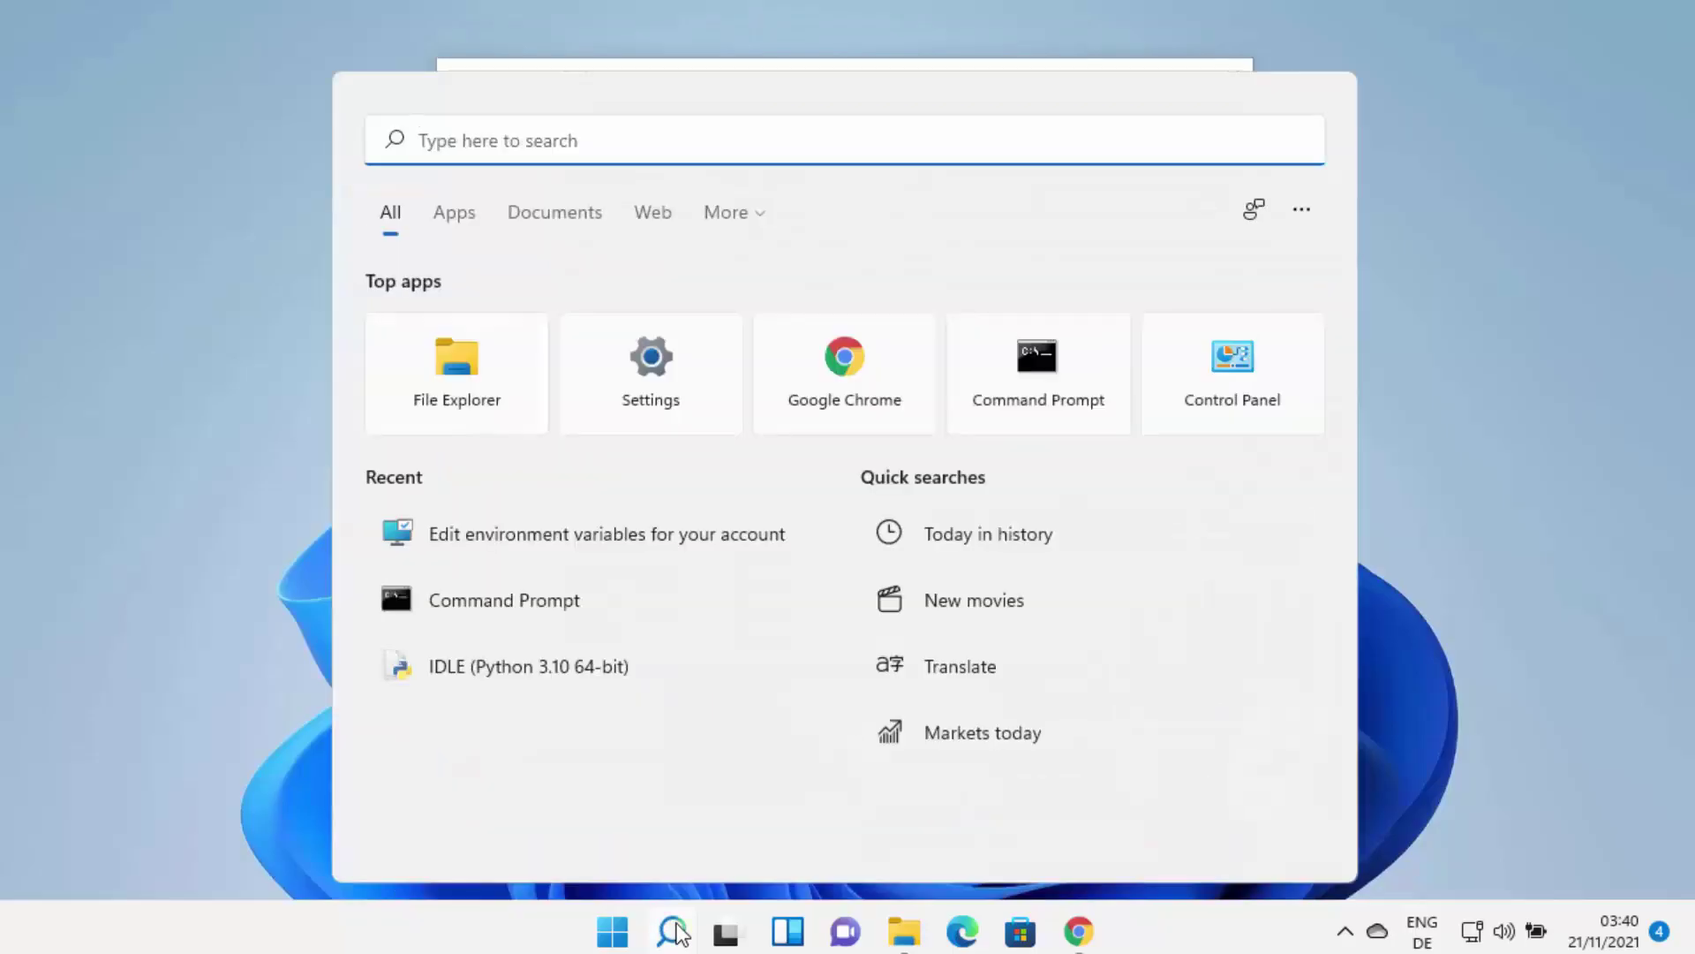
text(con)
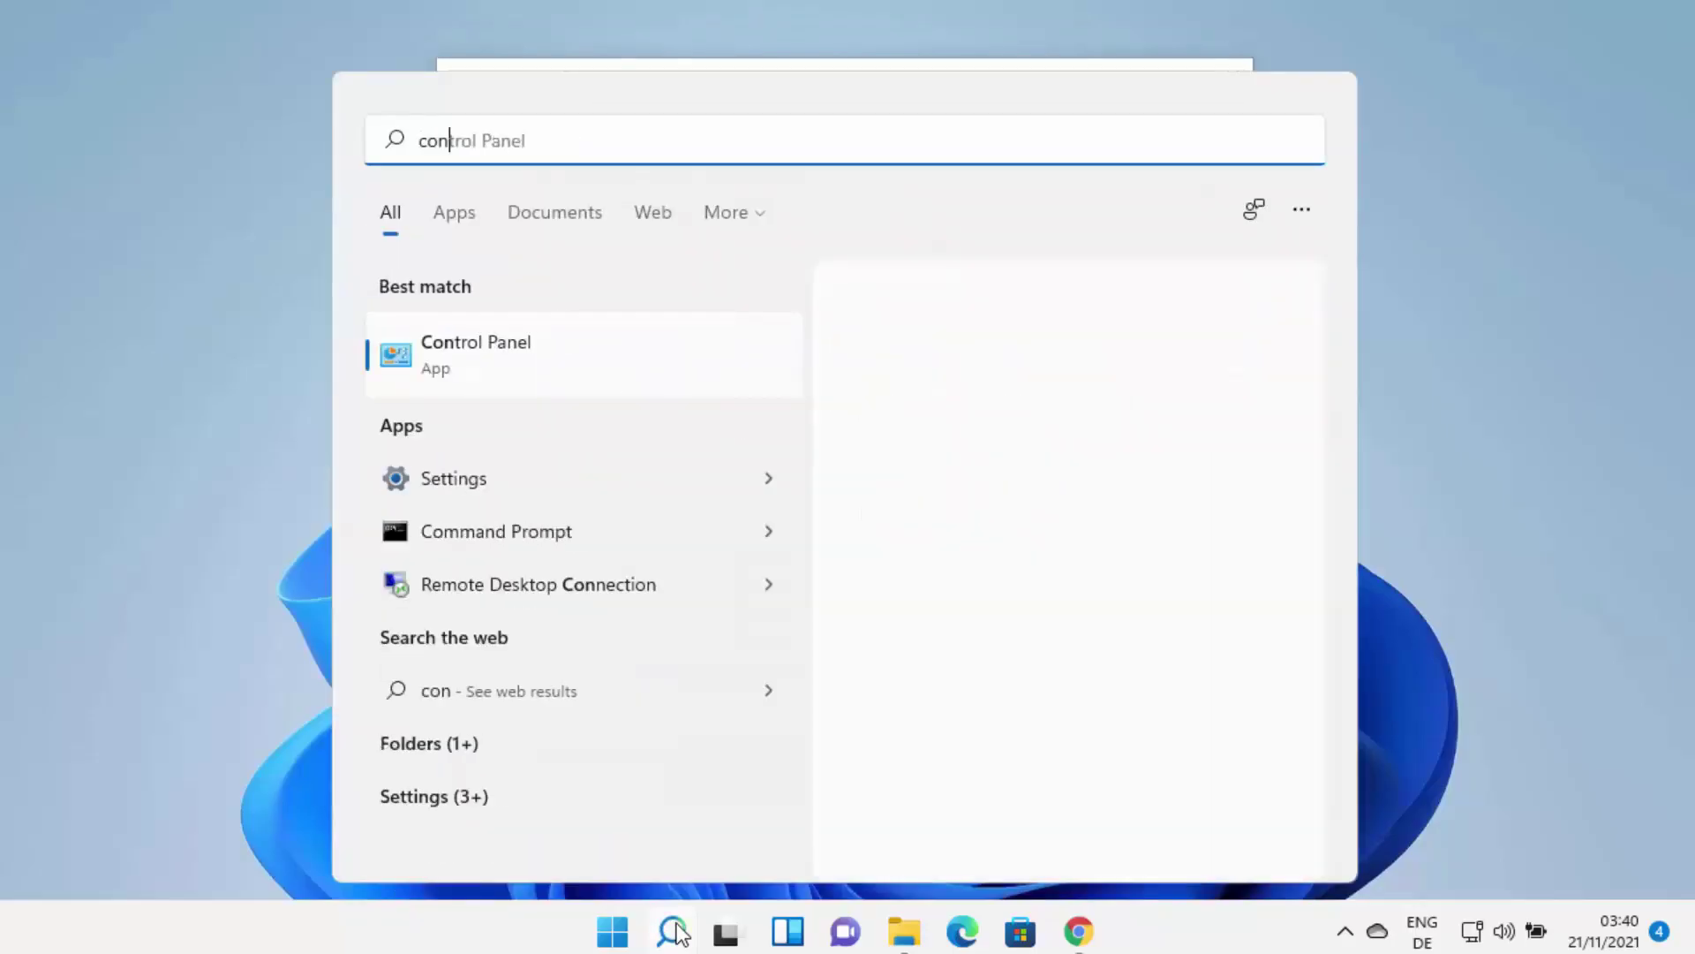
click(606, 369)
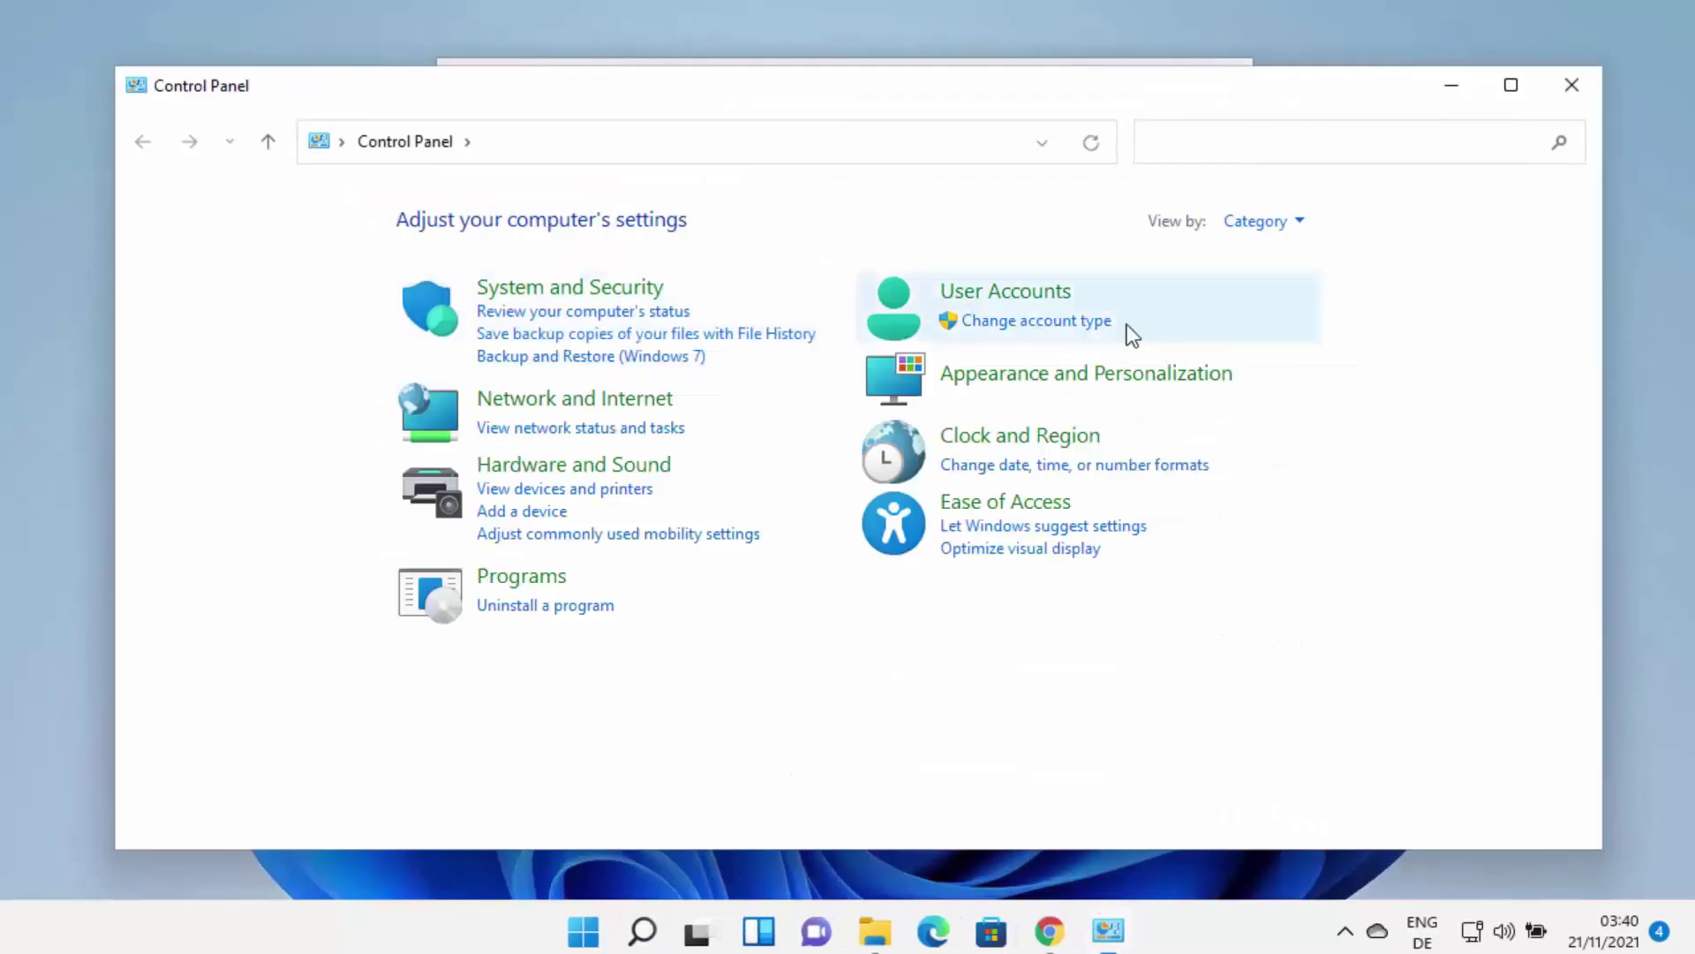
click(1259, 224)
click(1262, 256)
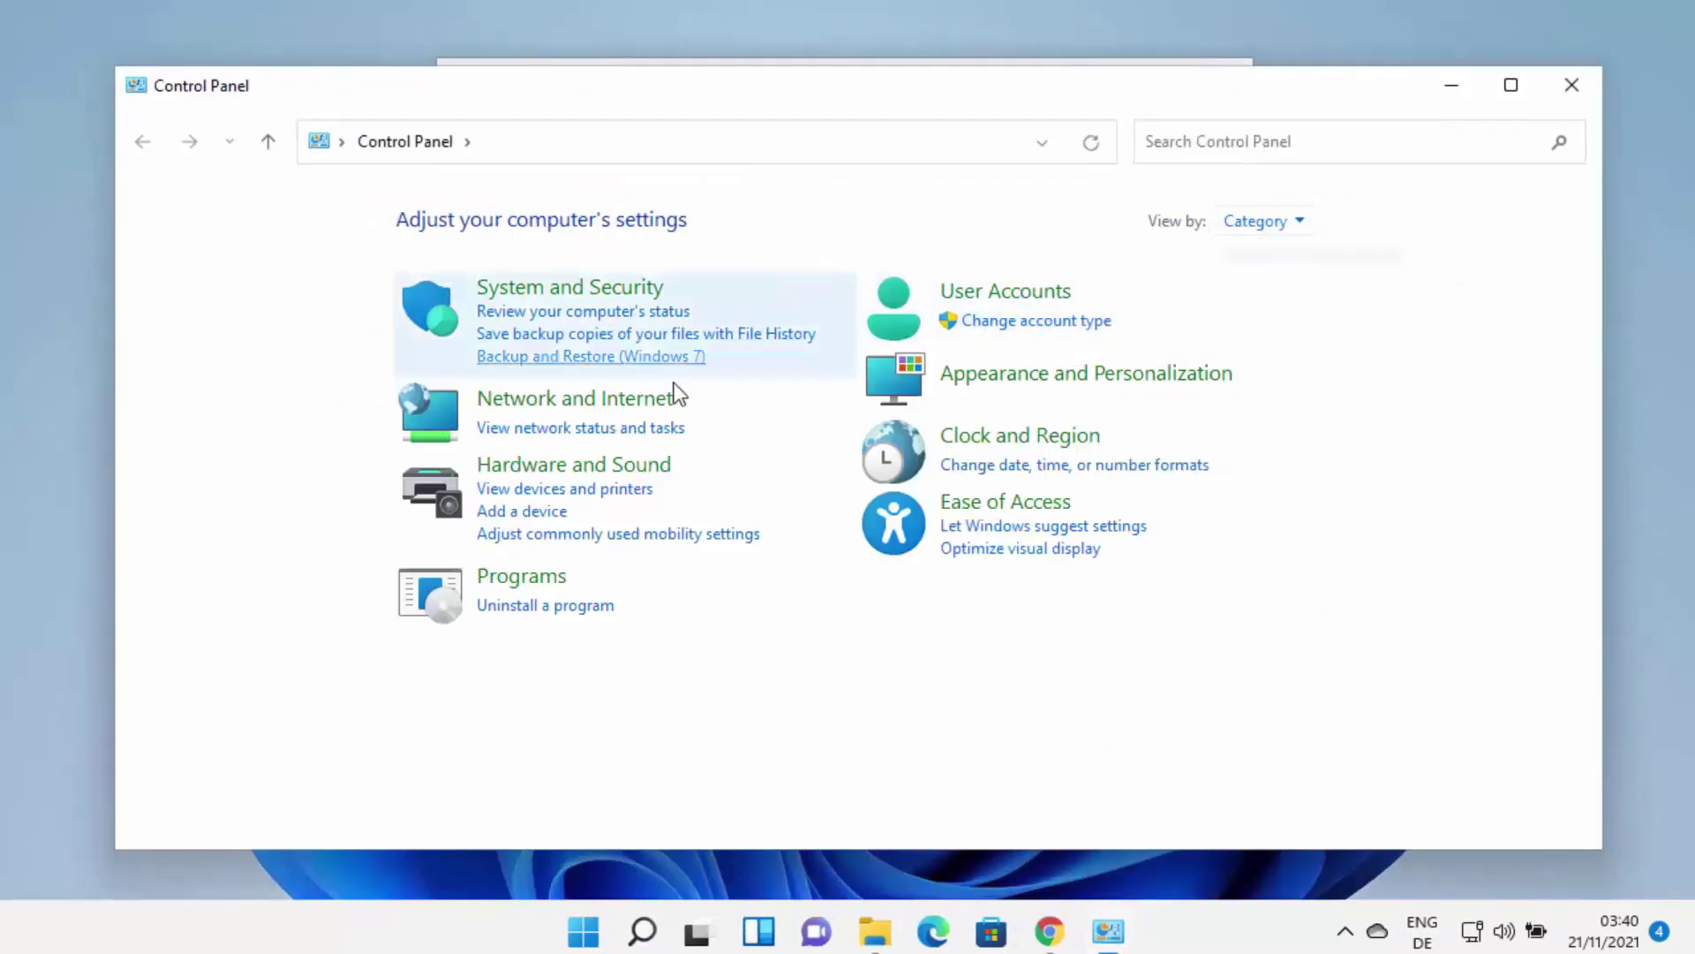
Go from System and Security to the advanced system settings and open the Environment Variables dialog
click(604, 295)
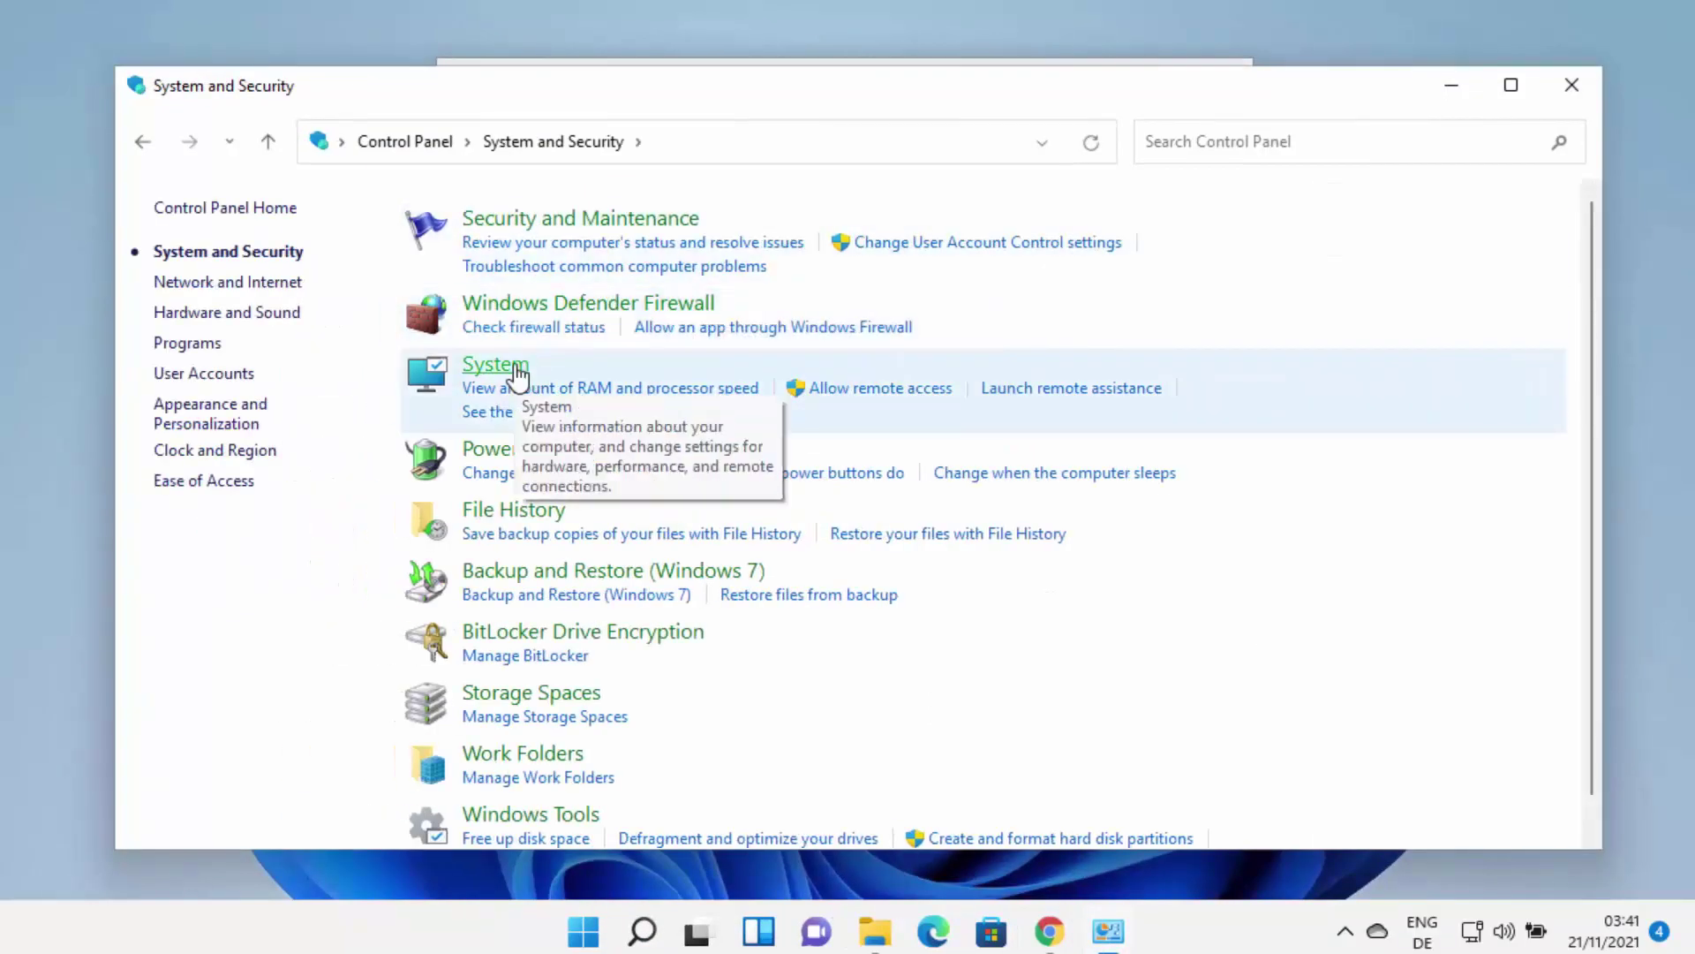
click(494, 364)
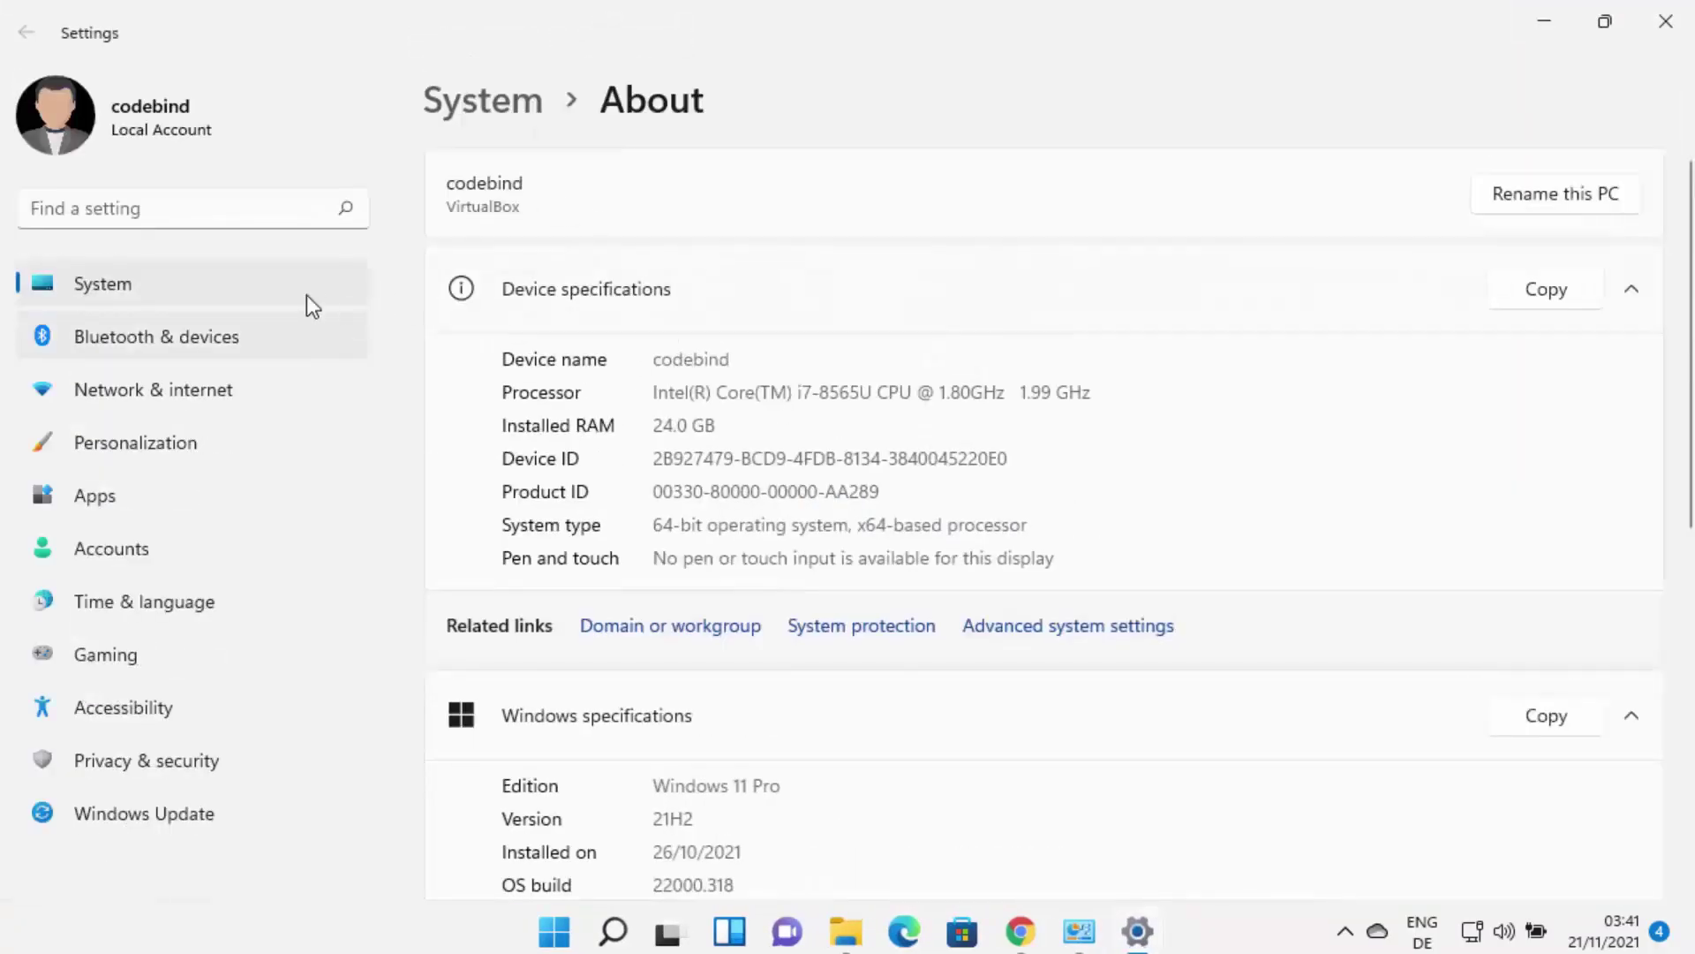
click(1095, 625)
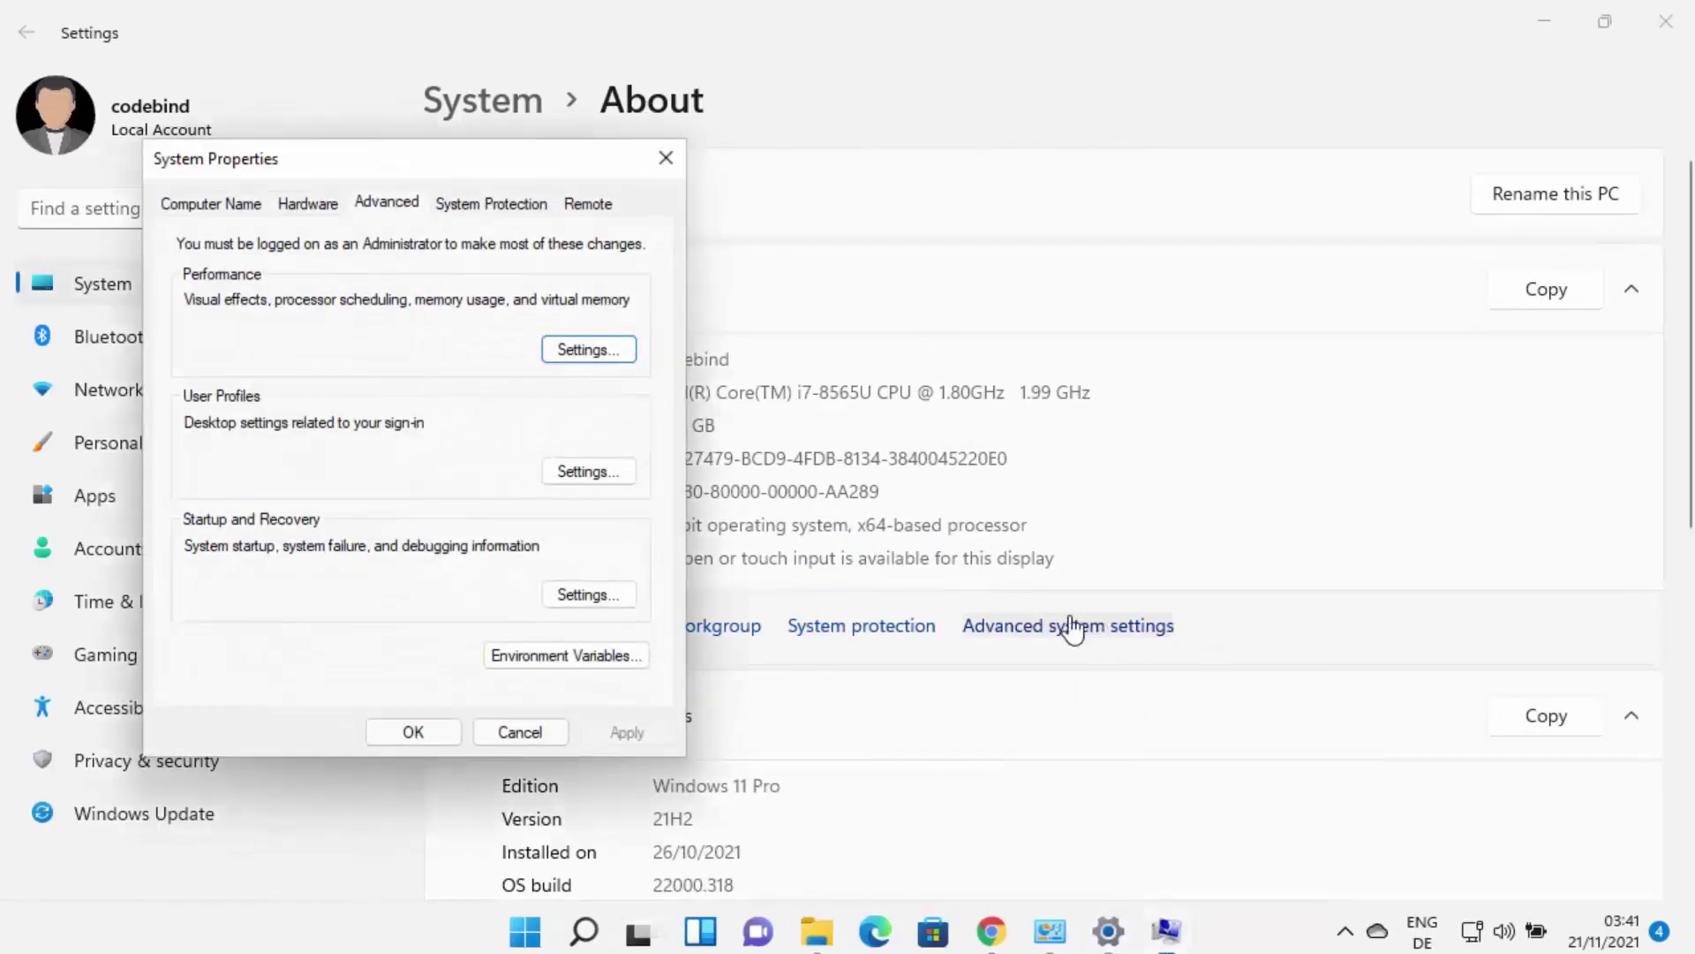
click(574, 658)
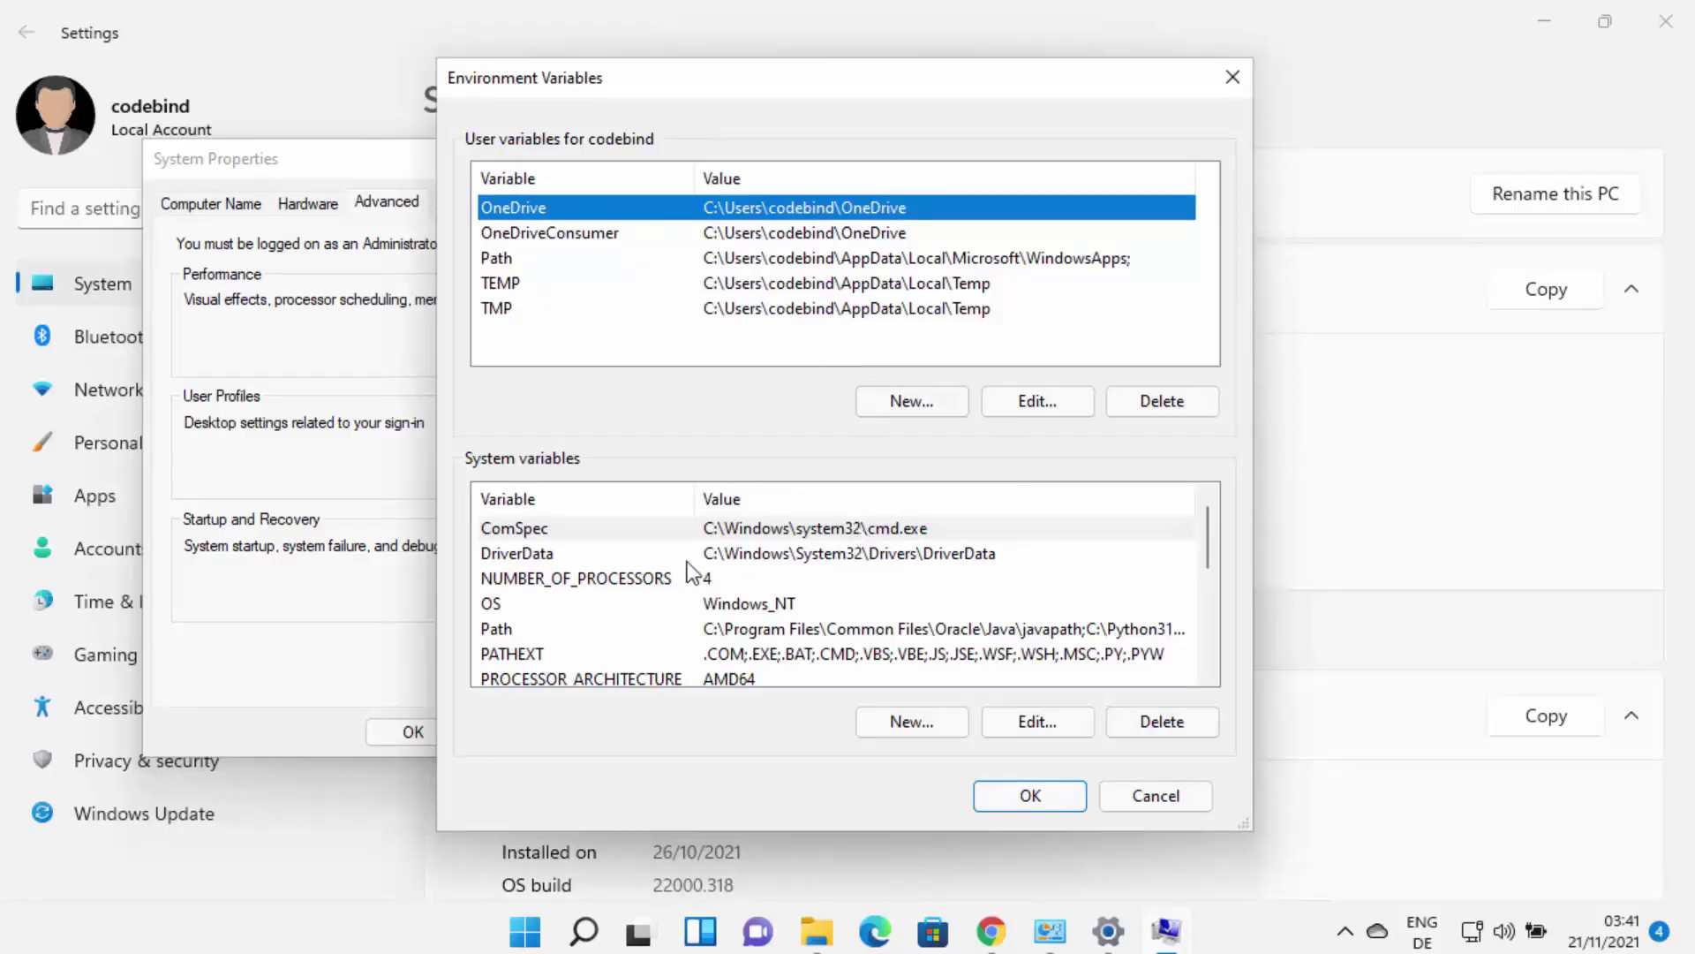
Open the Path entry under System variables for editing
click(498, 629)
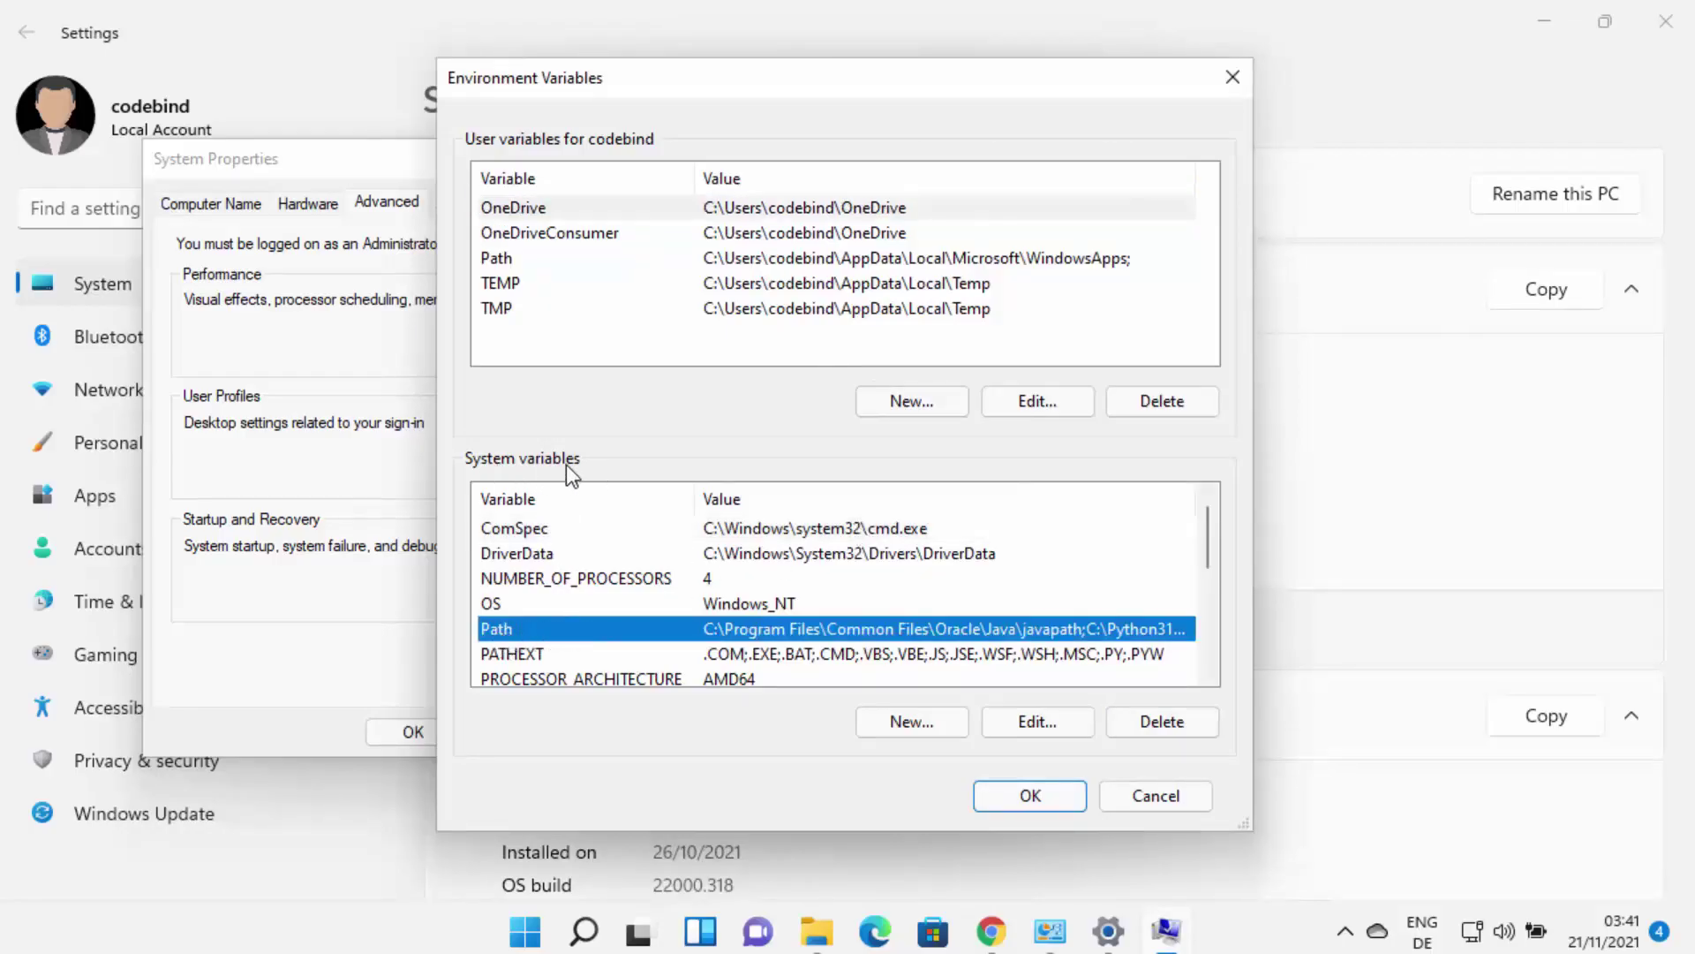
click(1019, 719)
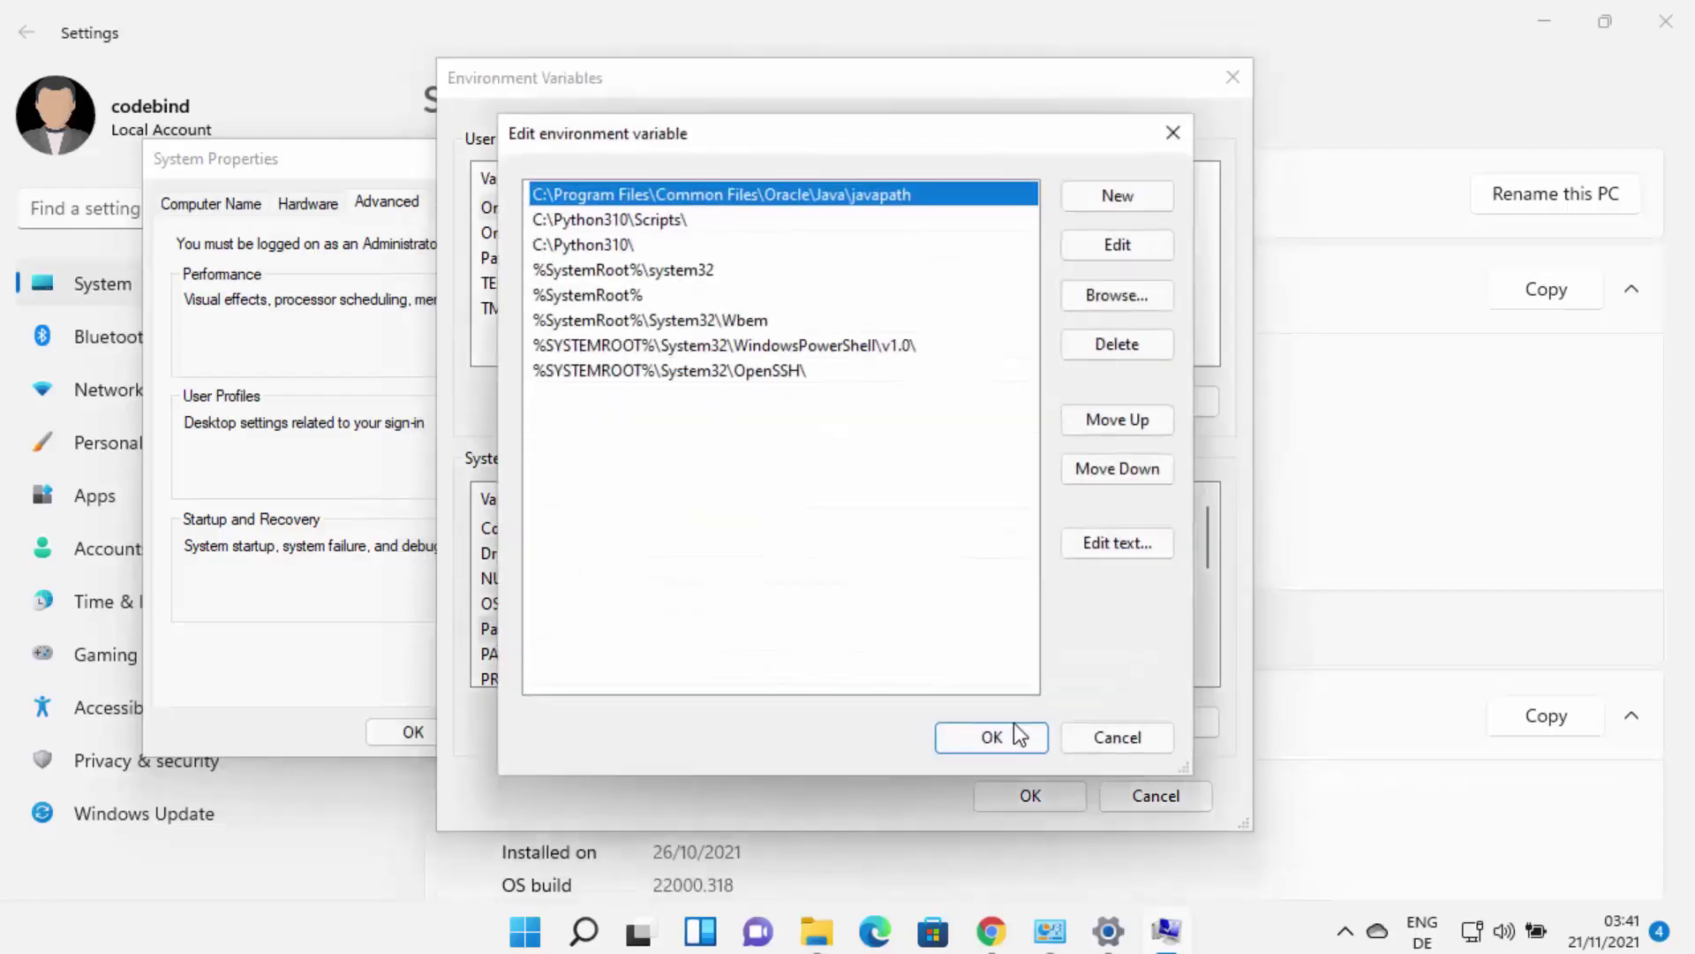
click(642, 407)
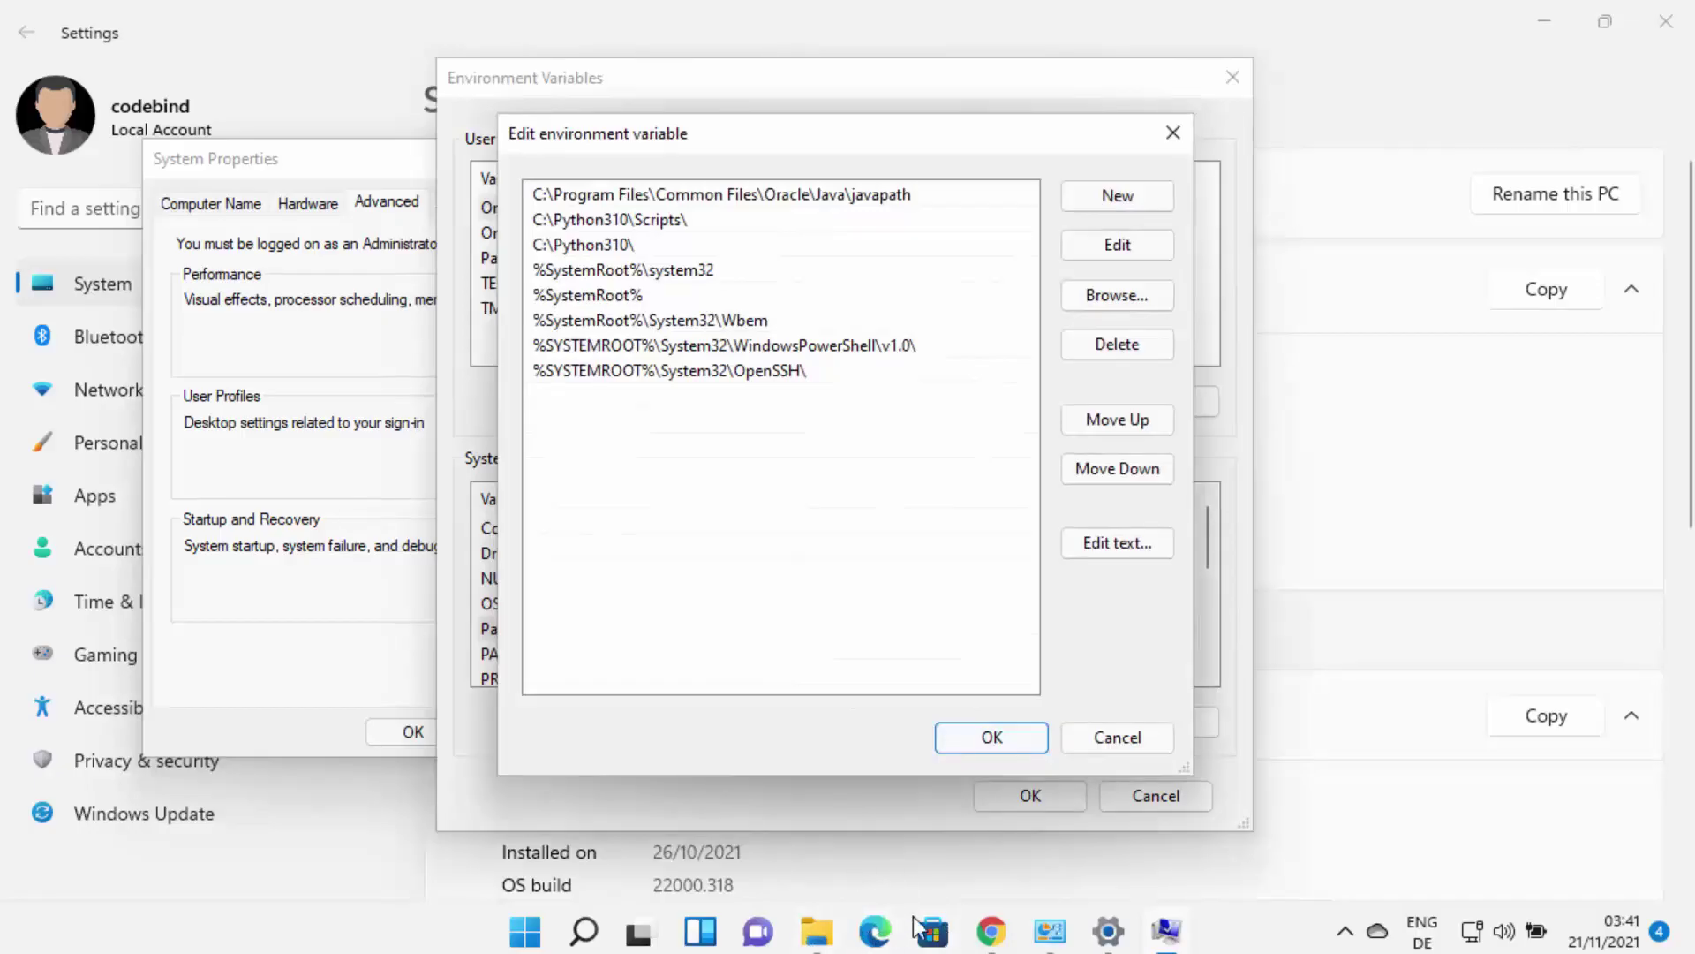
Switch to File Explorer, open the JDK's bin folder and copy its path, C:\Program Files\Java\jdk-17.0.1\bin
click(814, 934)
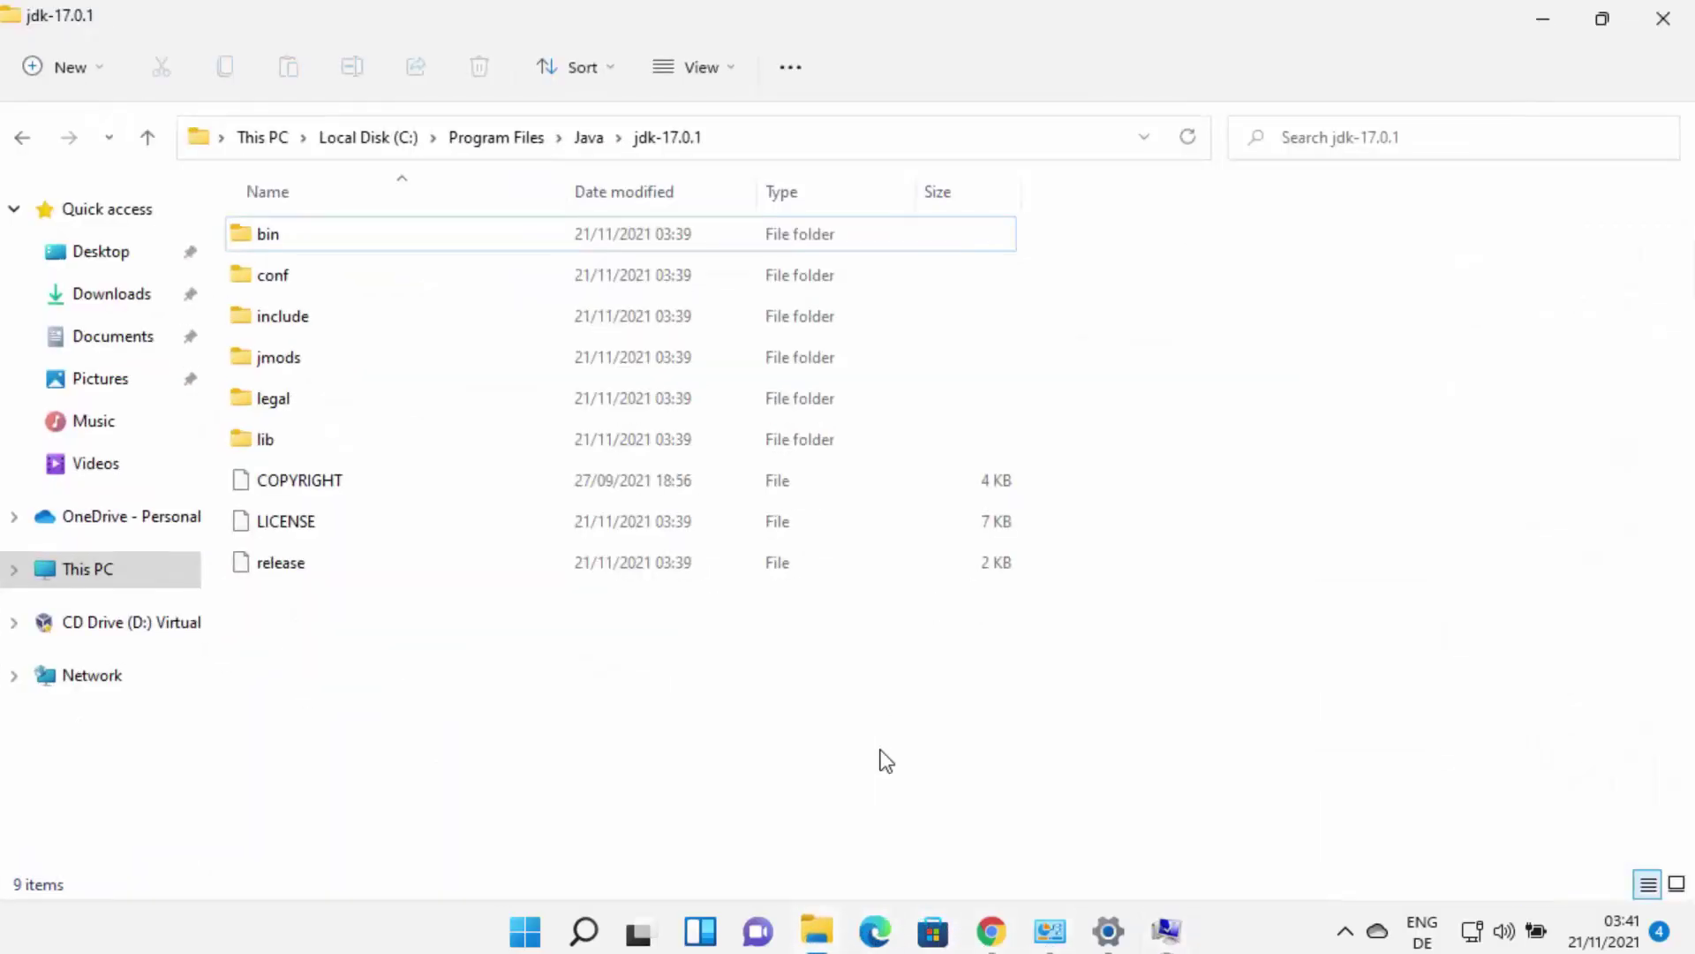
click(726, 136)
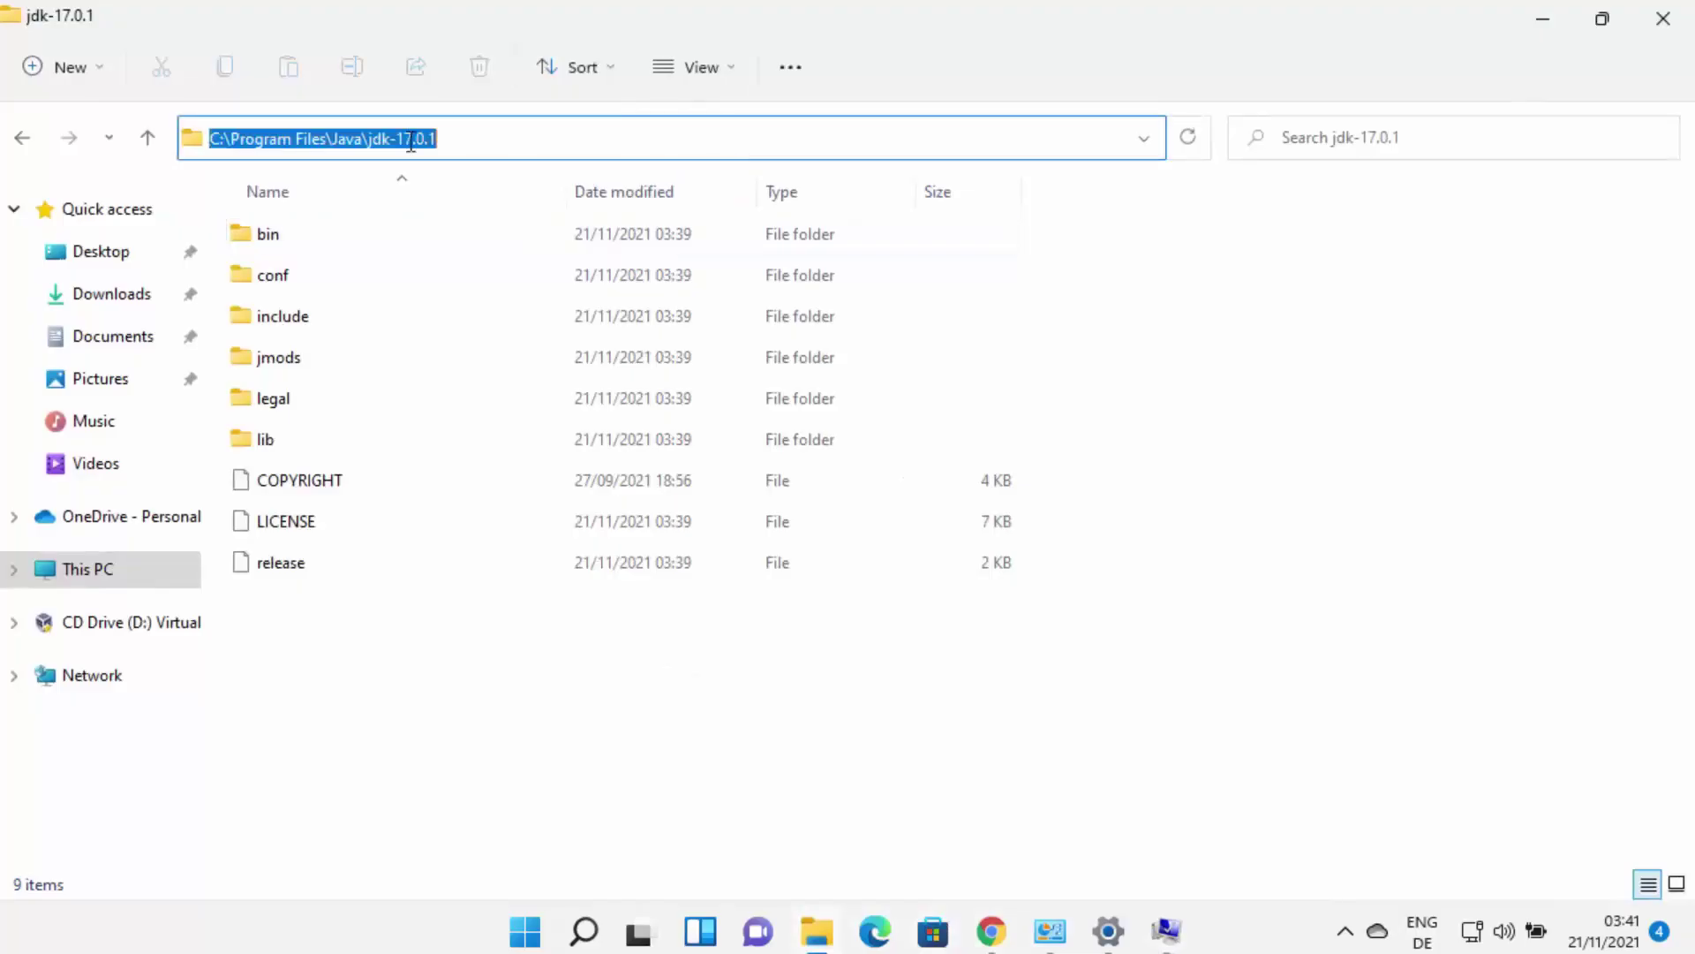
double_click(283, 235)
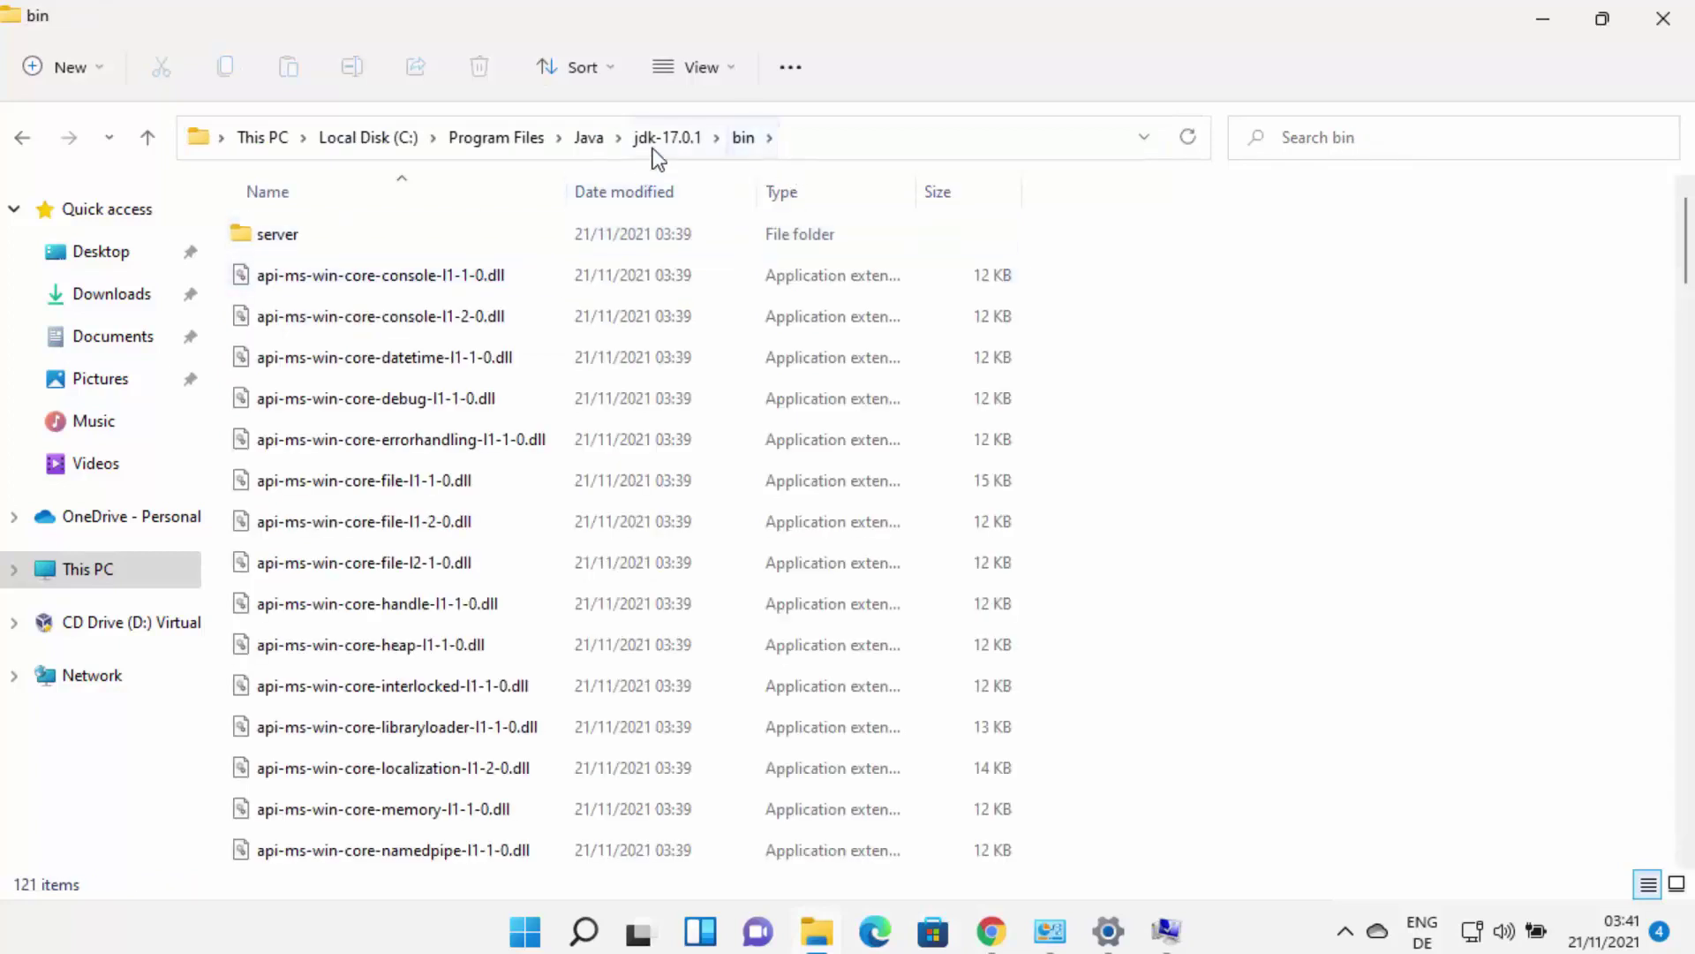
click(815, 149)
key(ctrl+c)
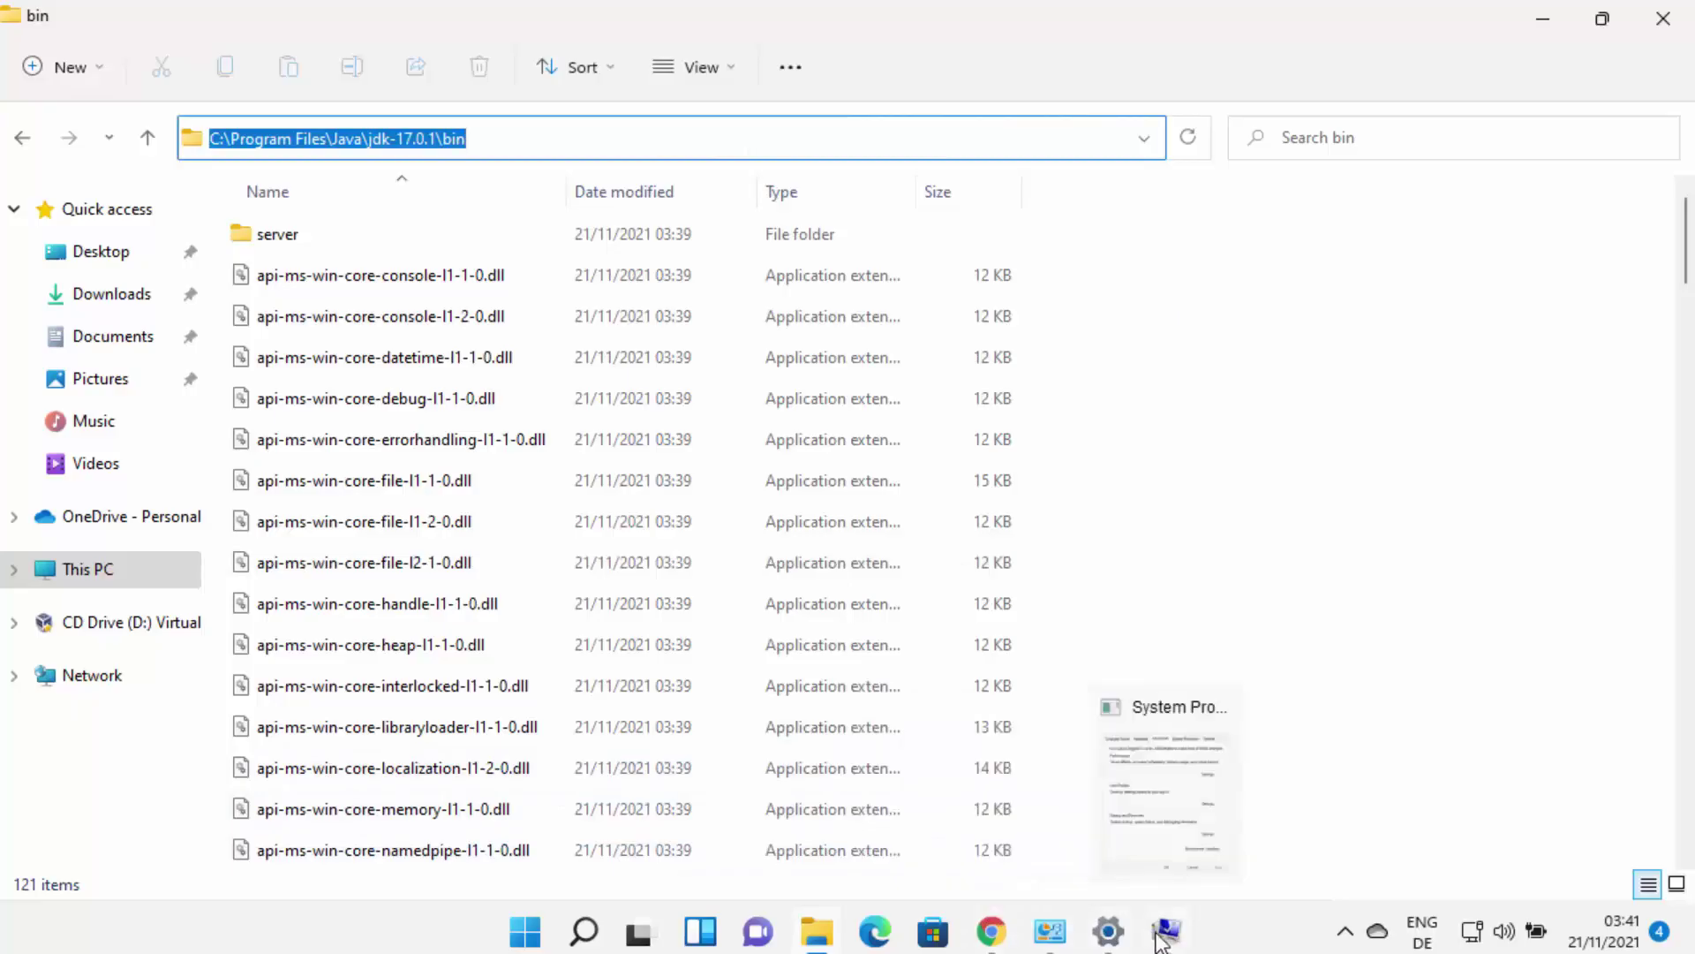
Return to the Path variable editor, add the entry C:\Program Files\Java\jdk-17.0.1\bin and confirm the edit
click(1166, 777)
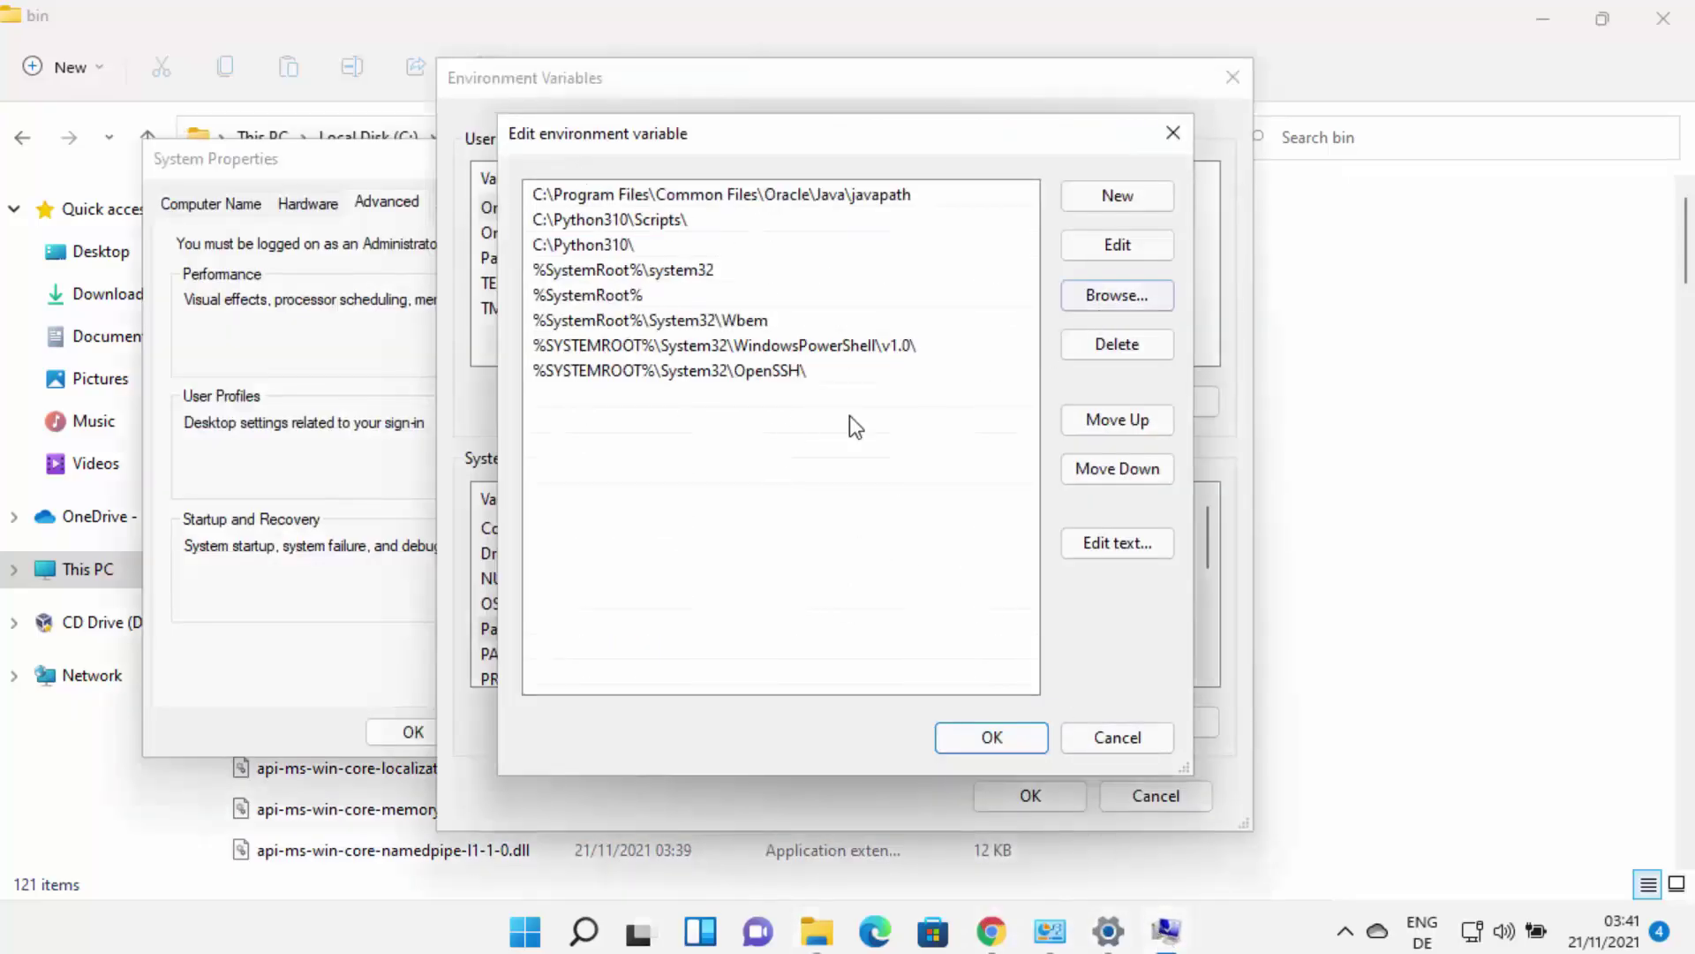
double_click(544, 400)
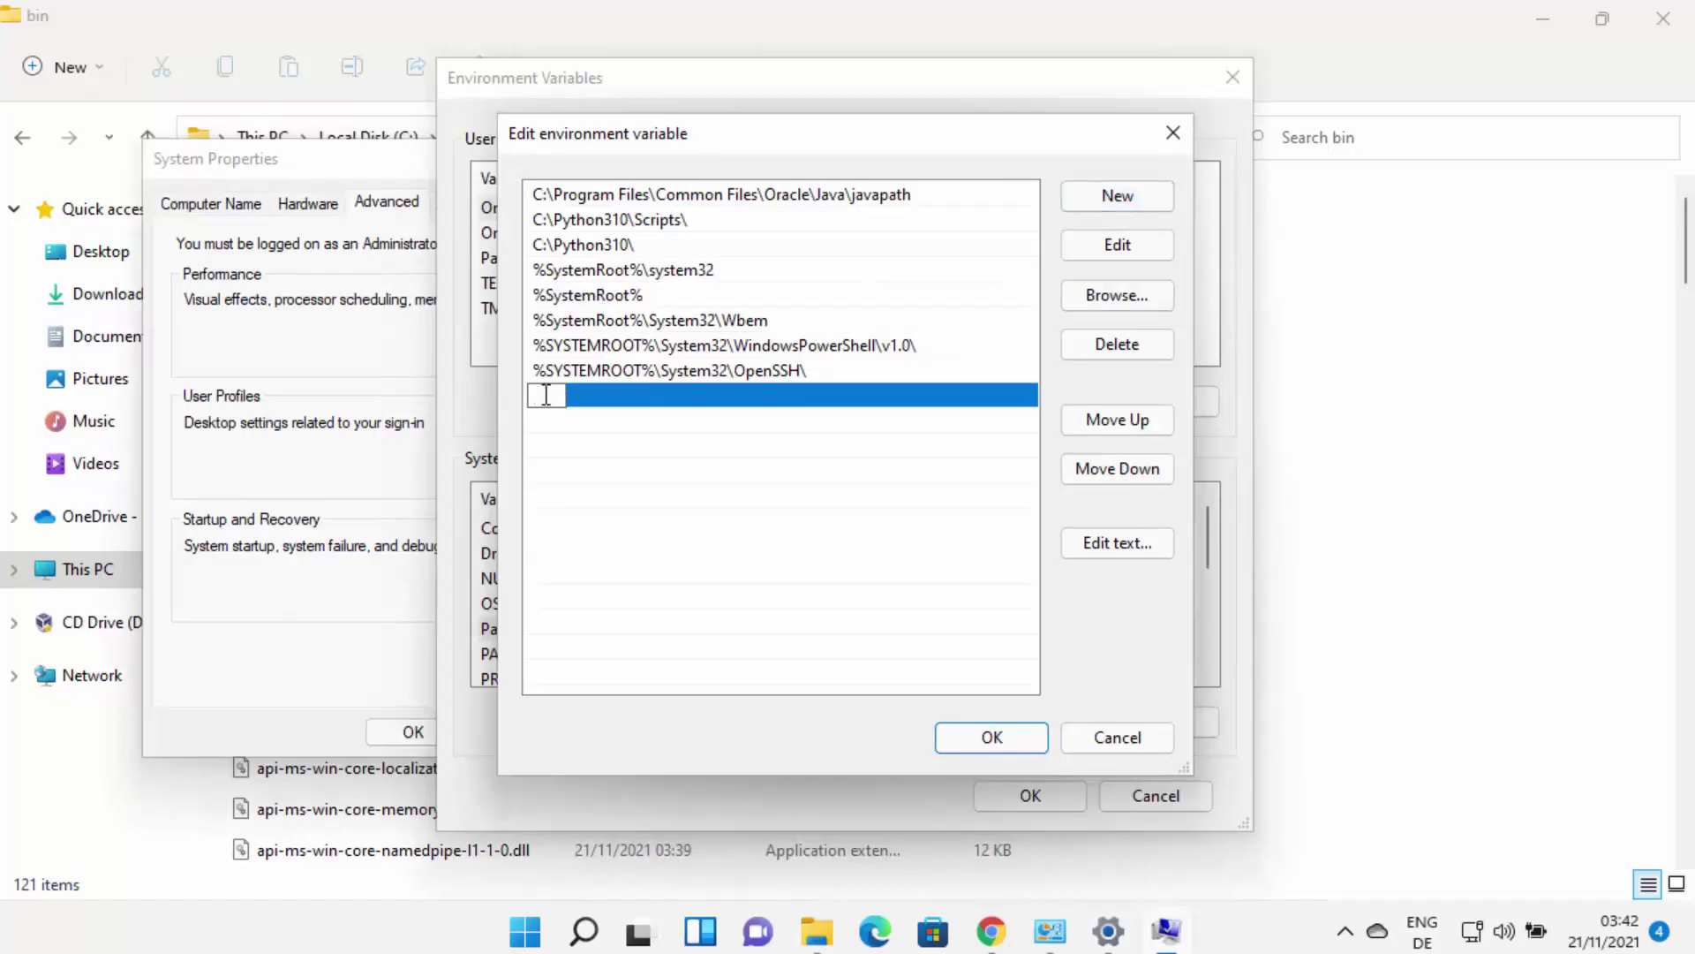
key(ctrl+v)
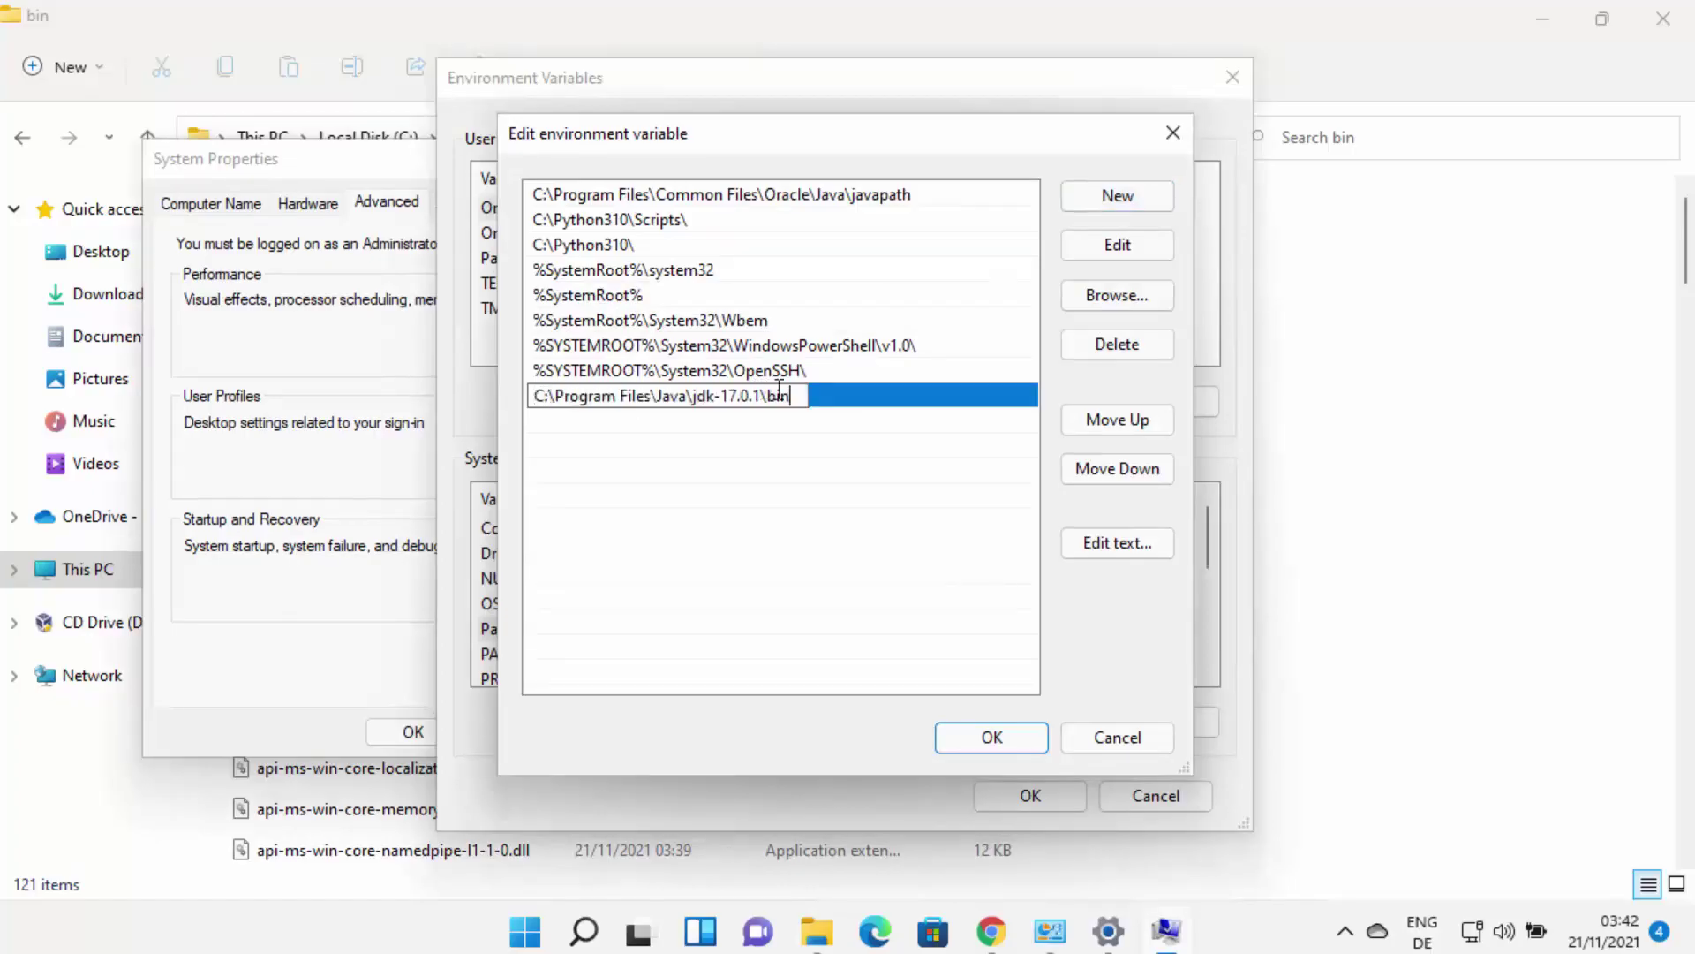
click(807, 415)
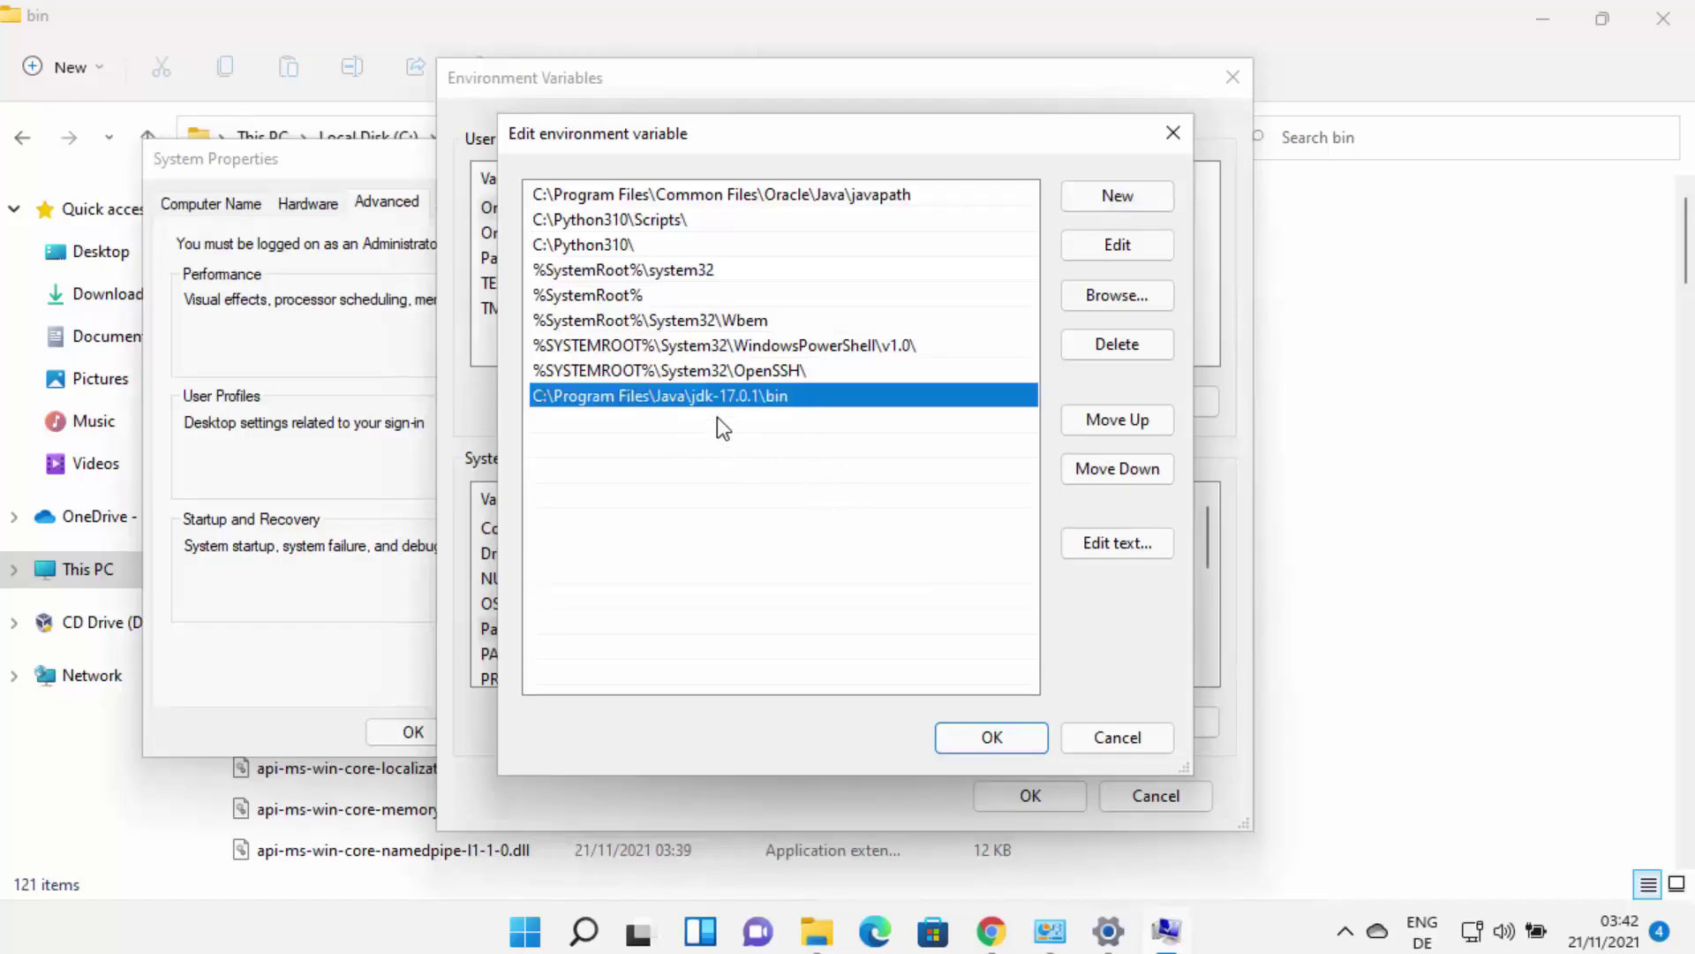
click(987, 734)
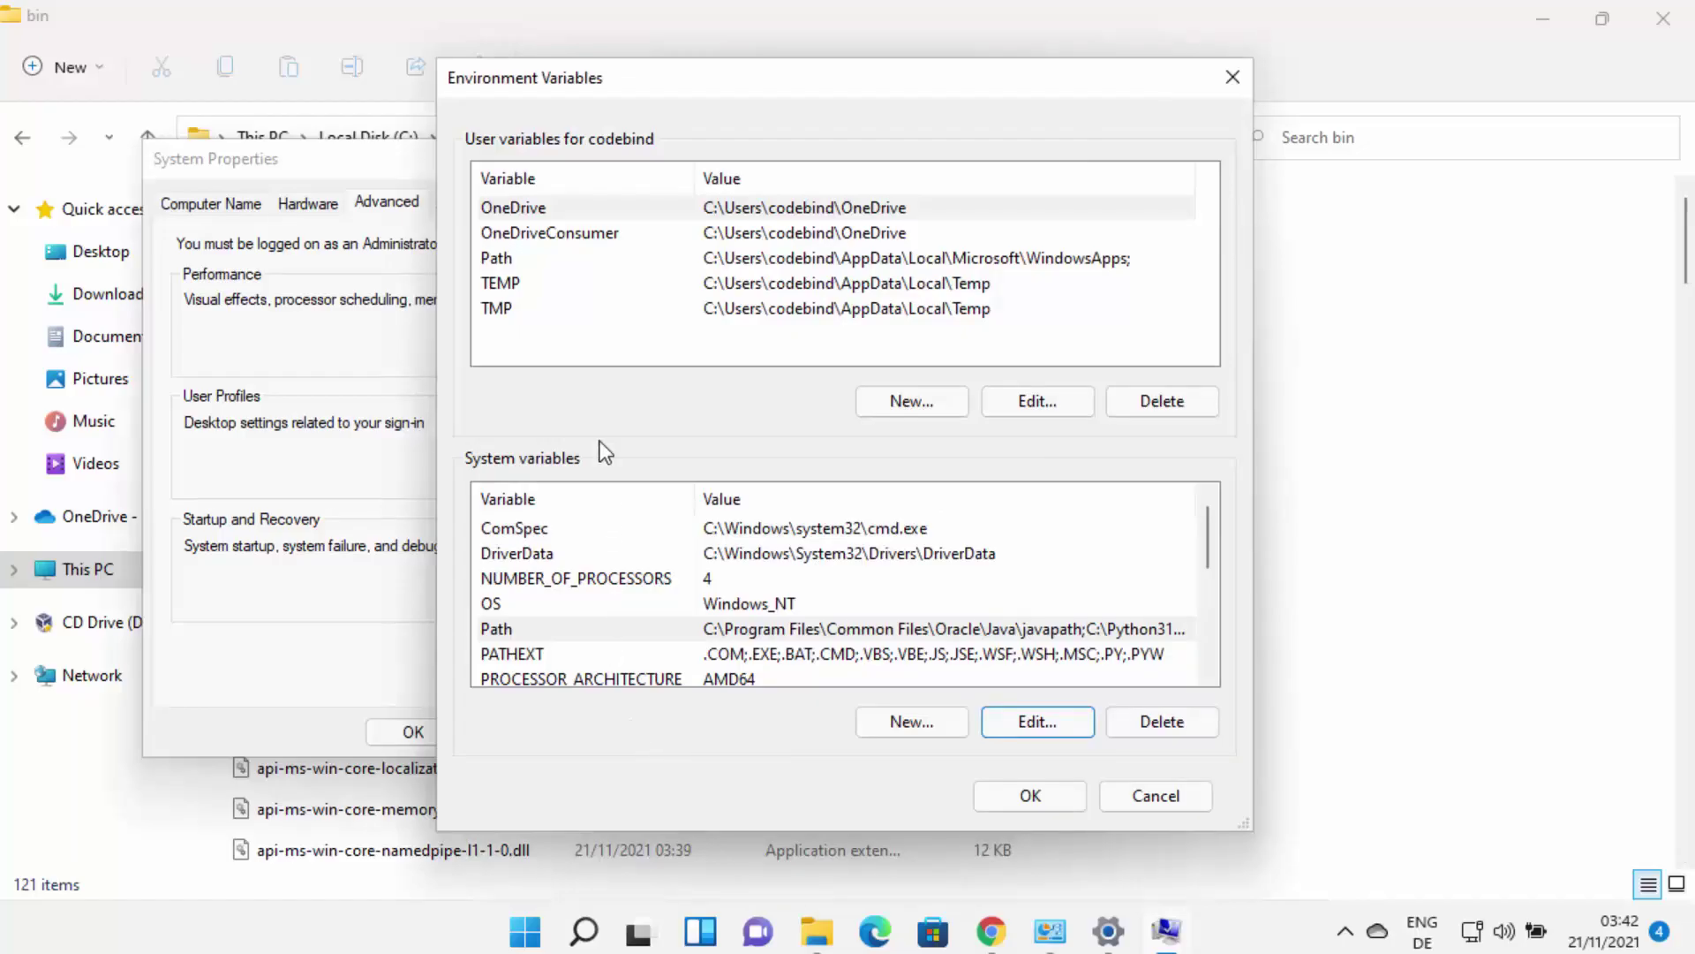
Start a new user variable and name it JAVA_HOME
click(586, 341)
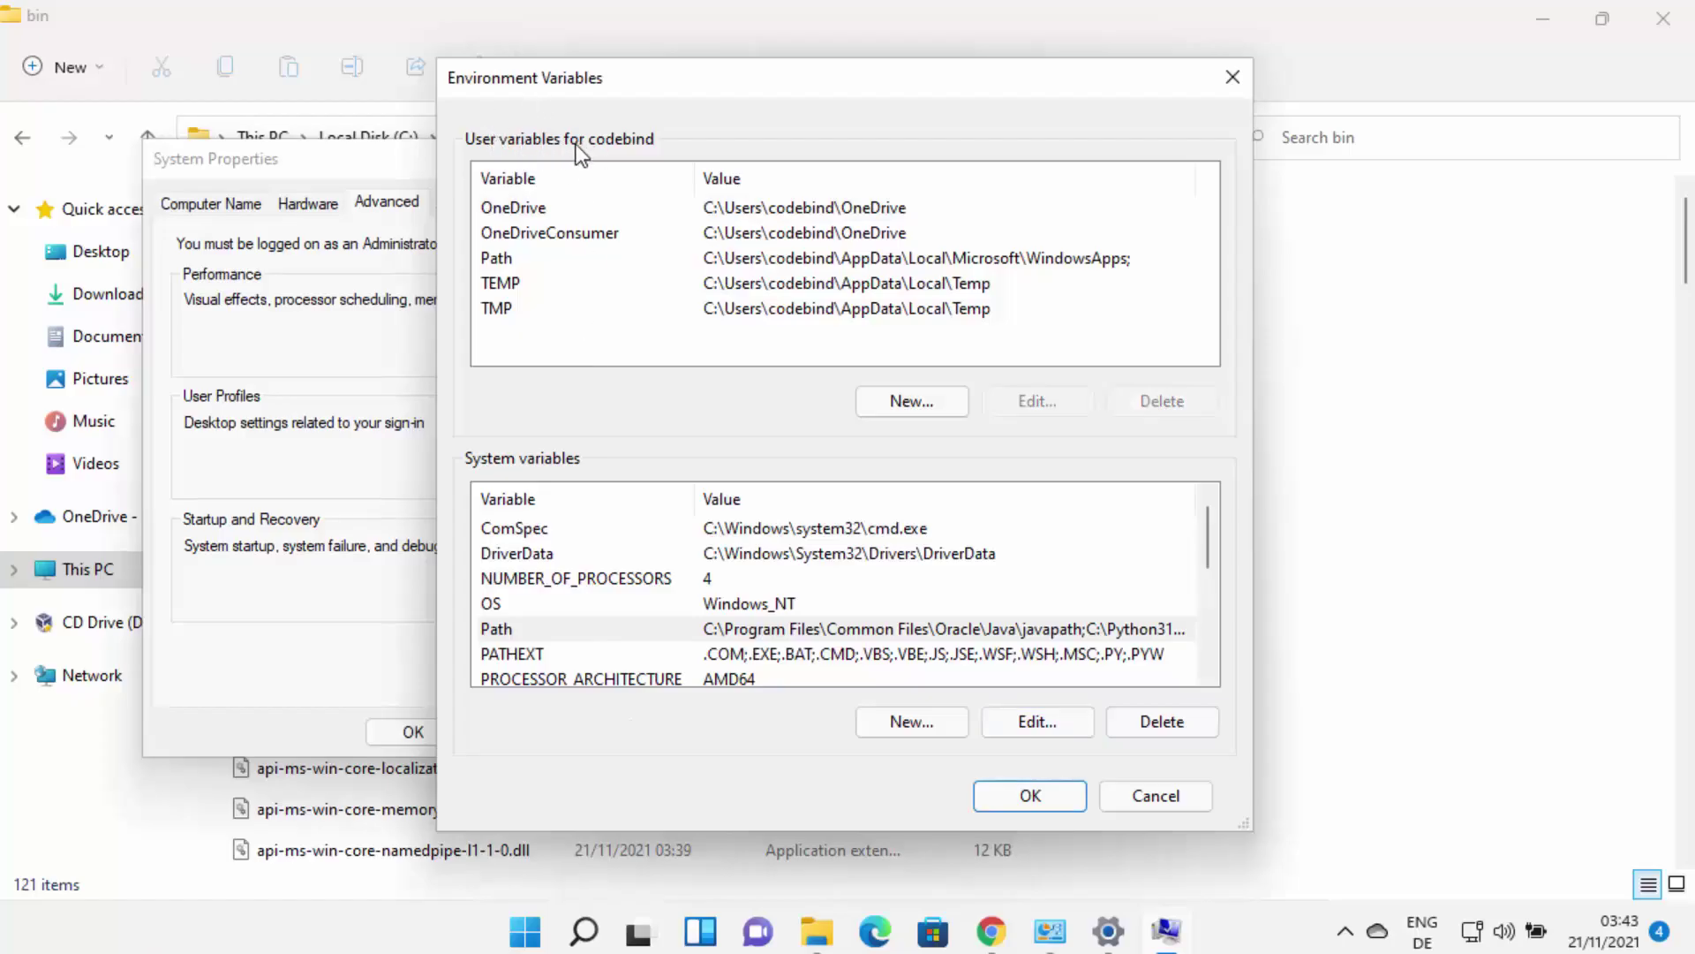
click(878, 401)
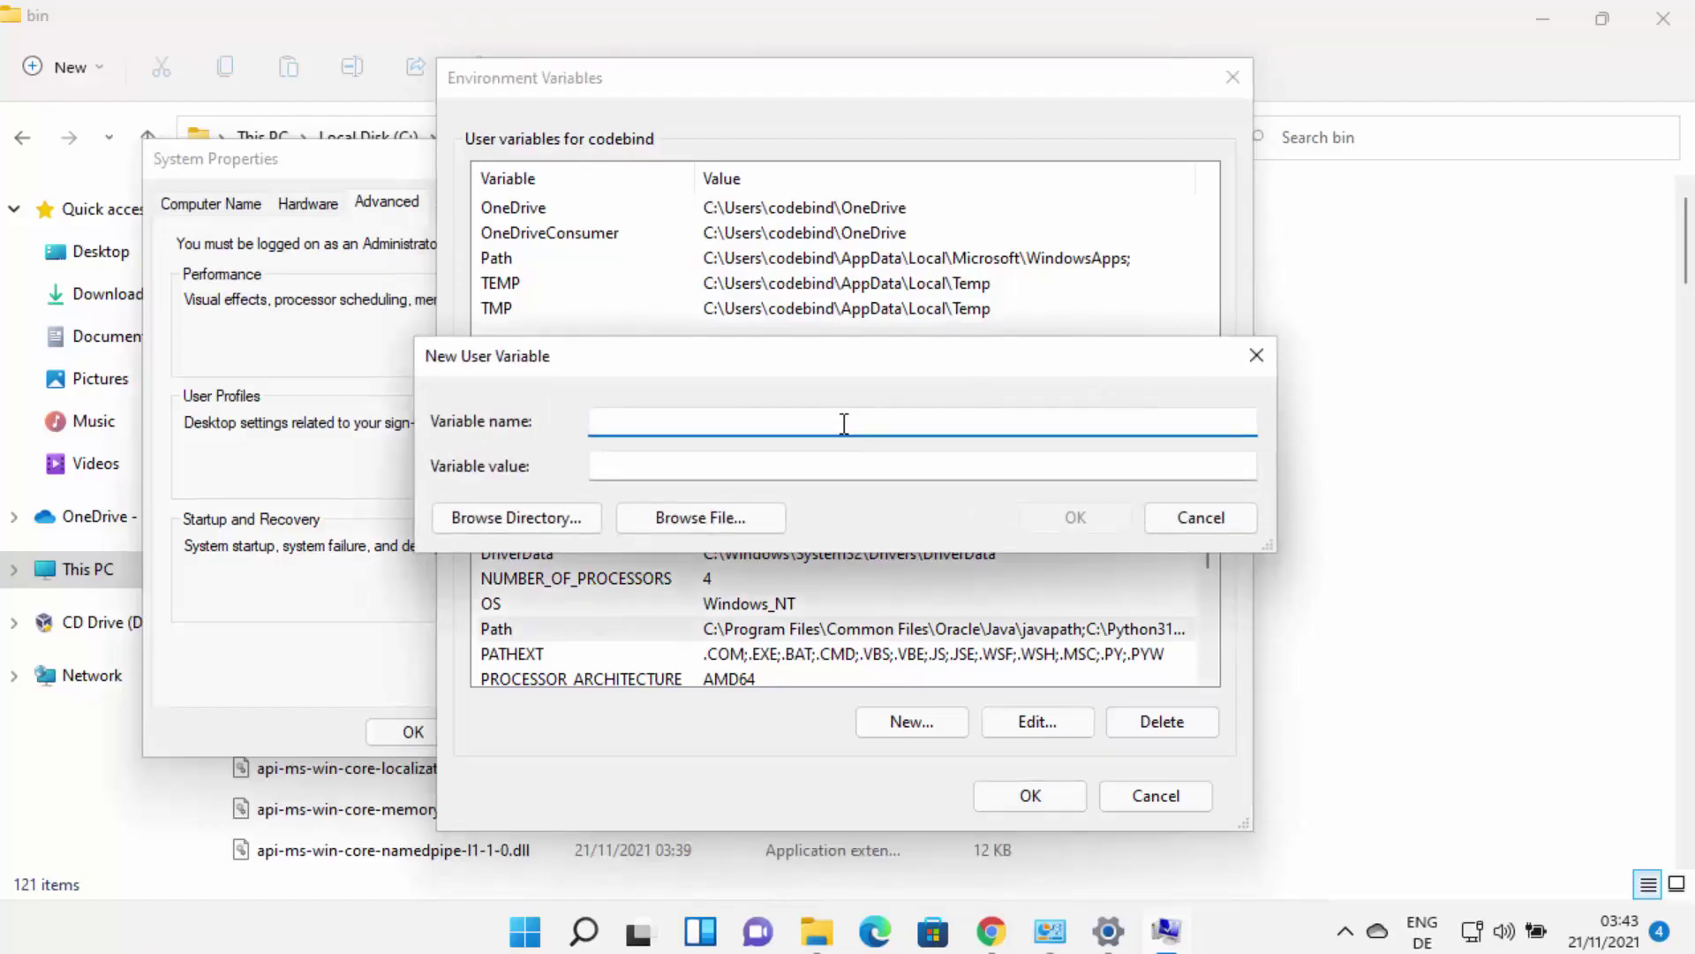
text(JAVA_HOME)
drag(596, 421, 695, 417)
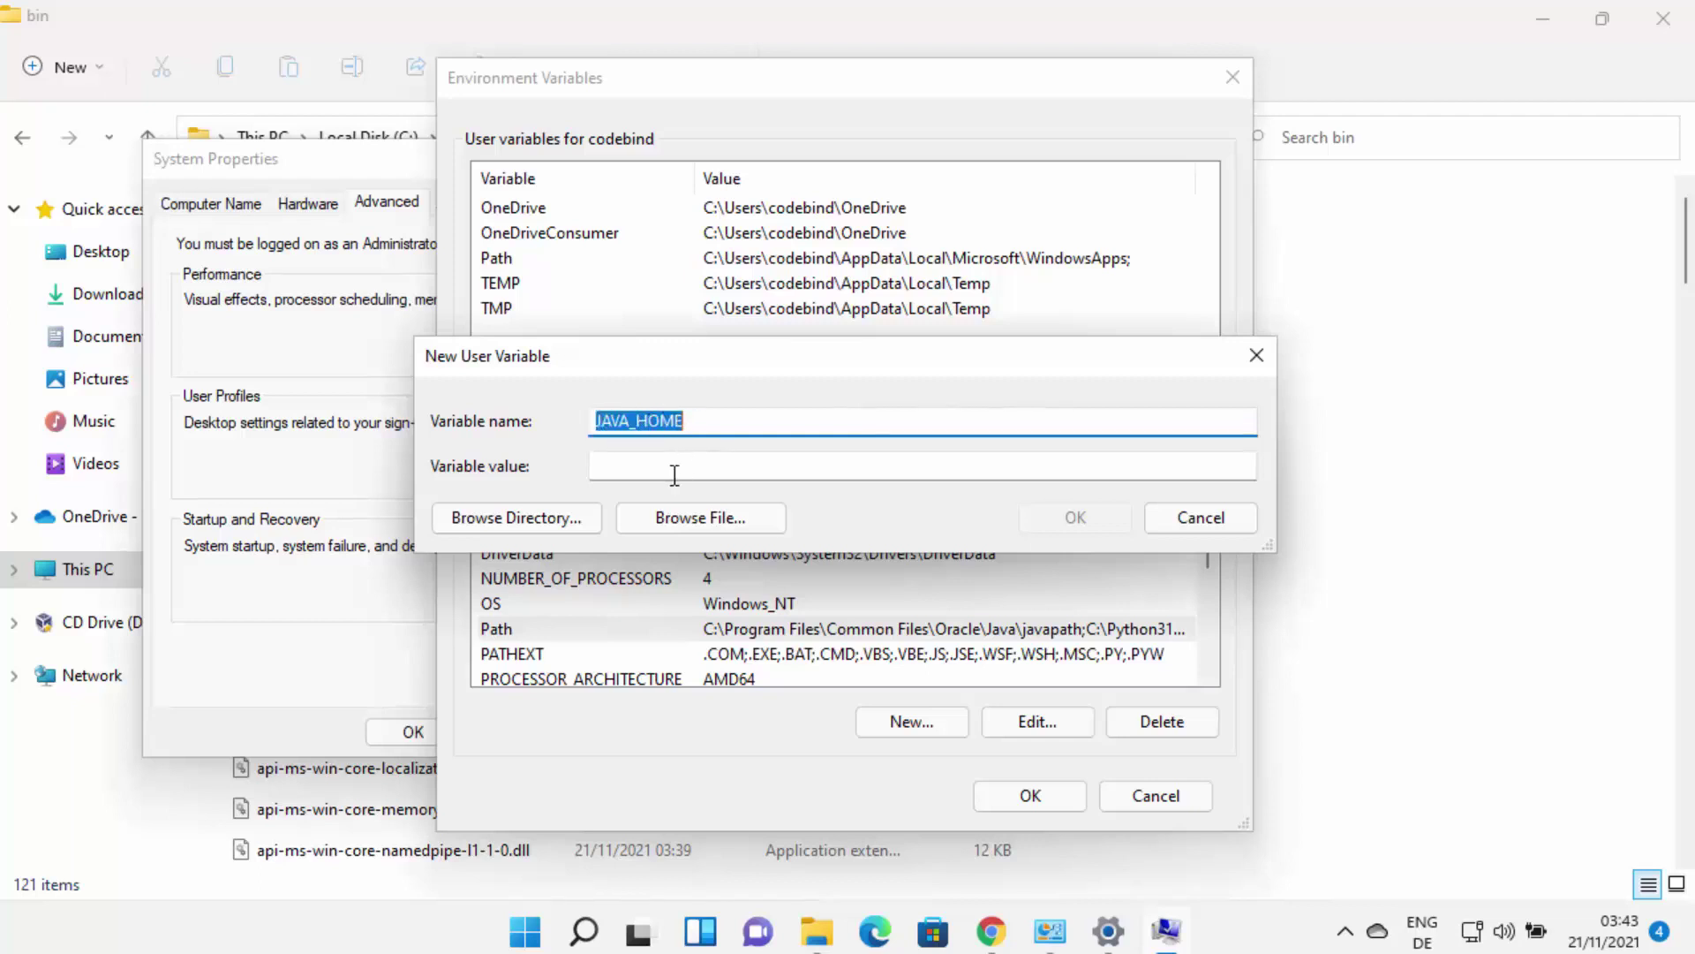
Switch to File Explorer, go up to the jdk-17.0.1 folder and copy its path, C:\Program Files\Java\jdk-17.0.1
click(439, 947)
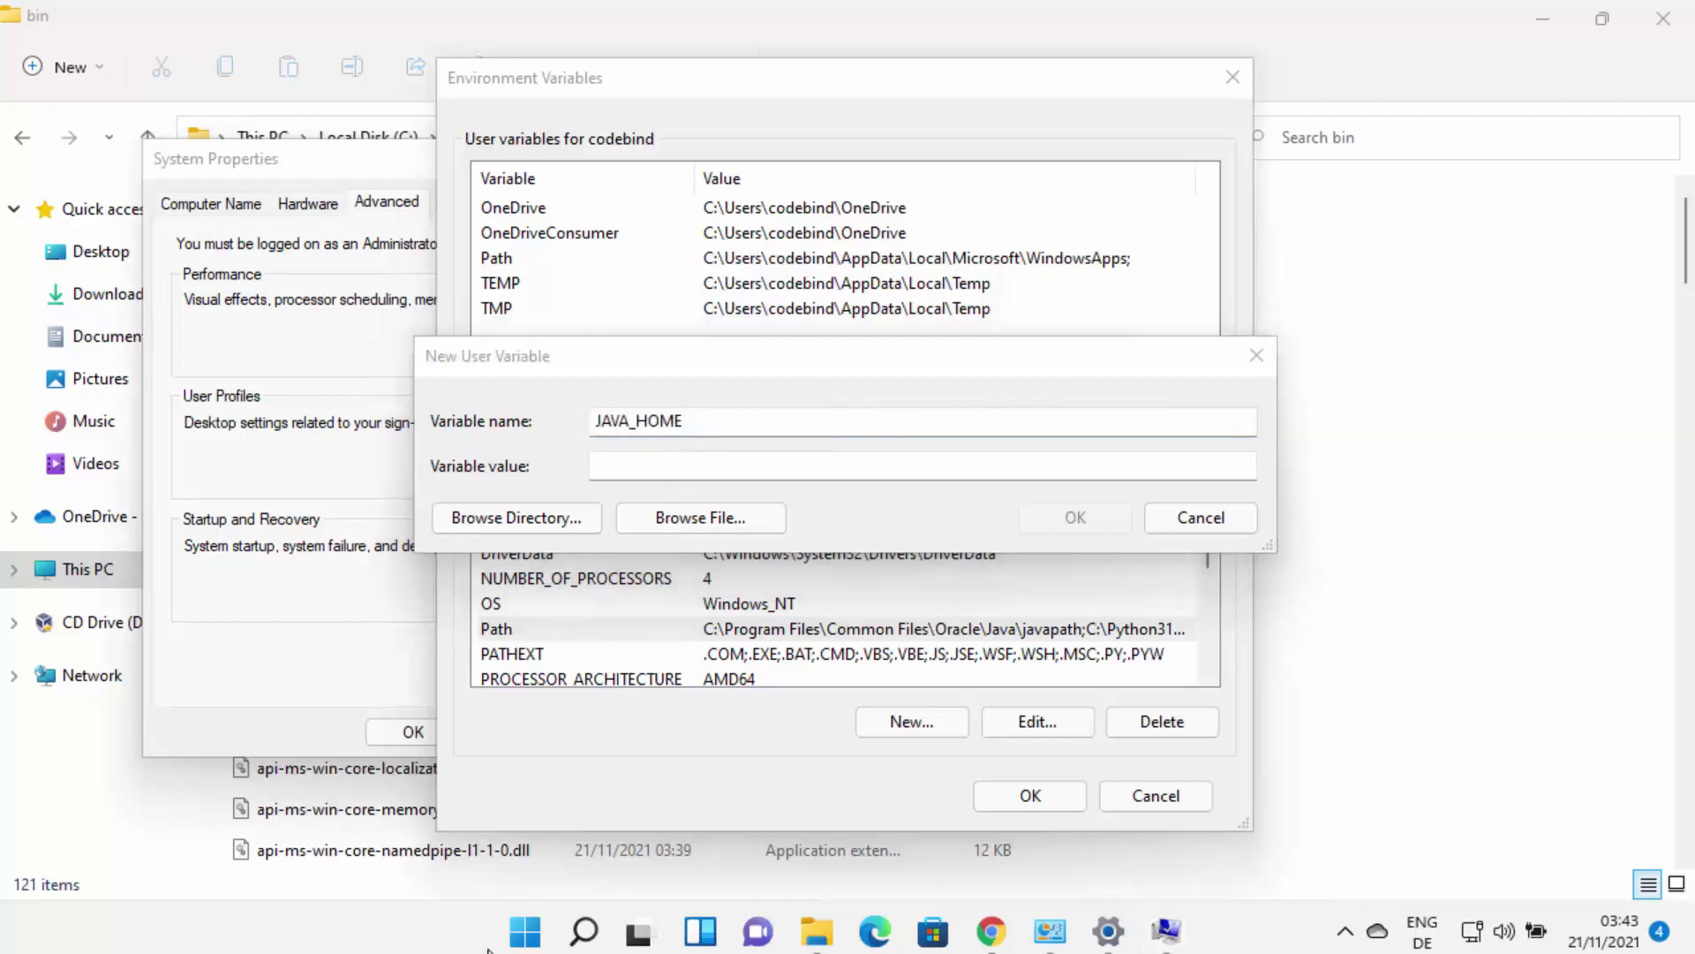
click(817, 930)
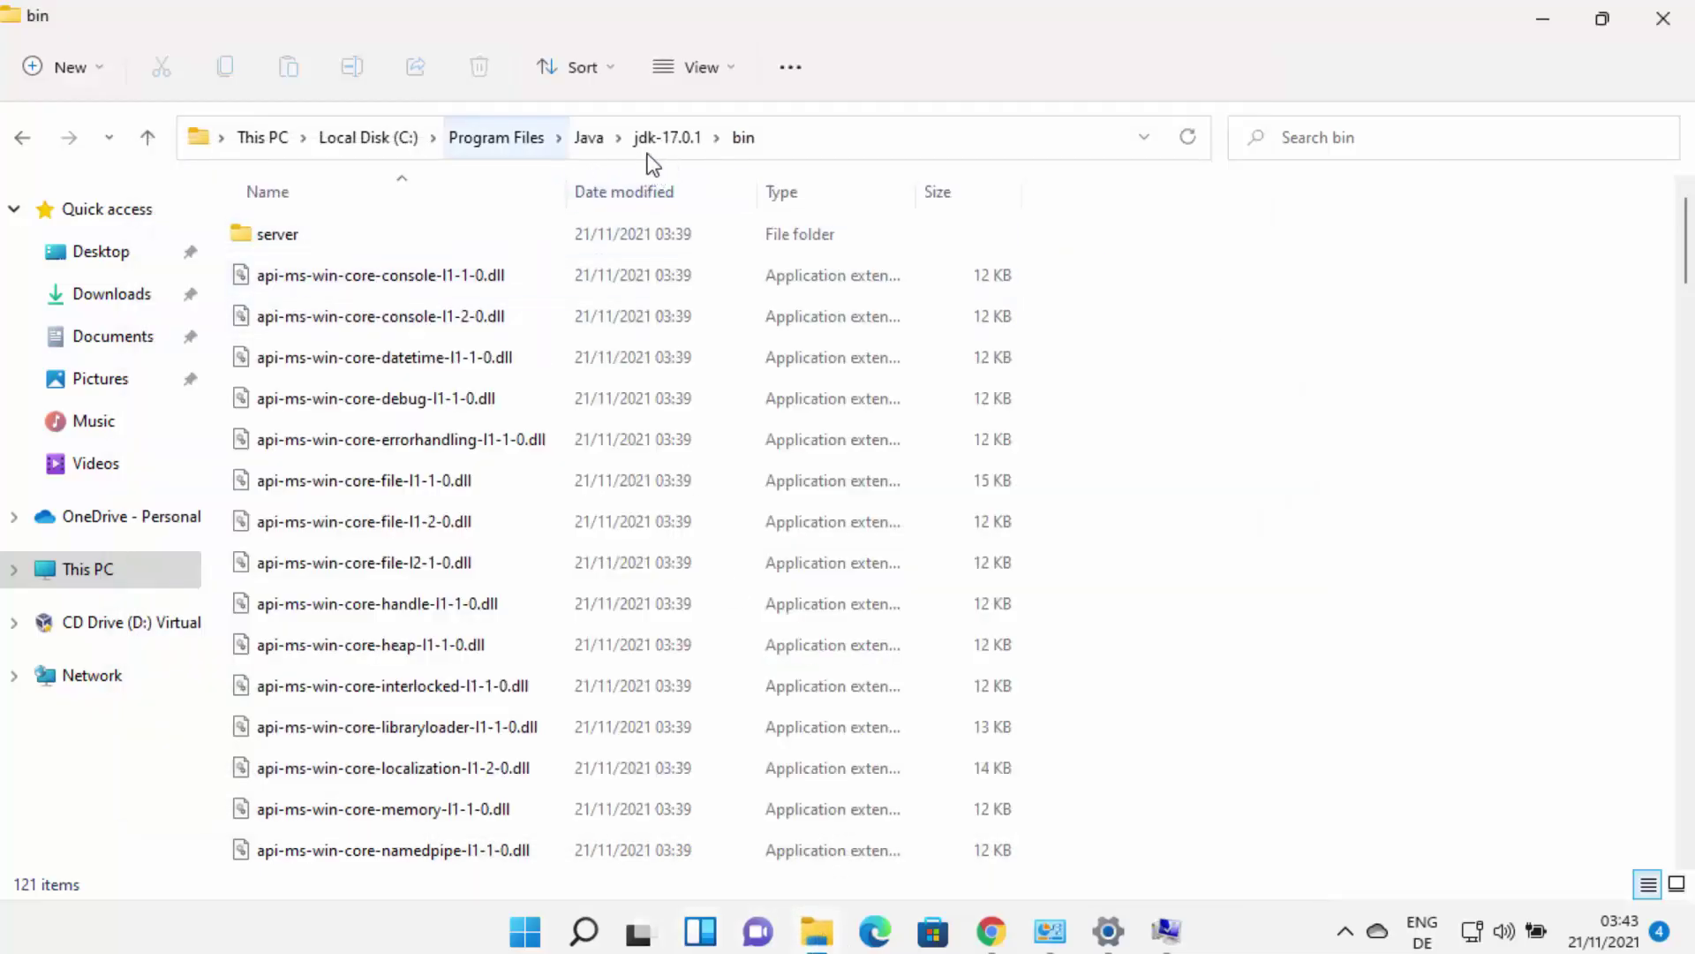
click(693, 139)
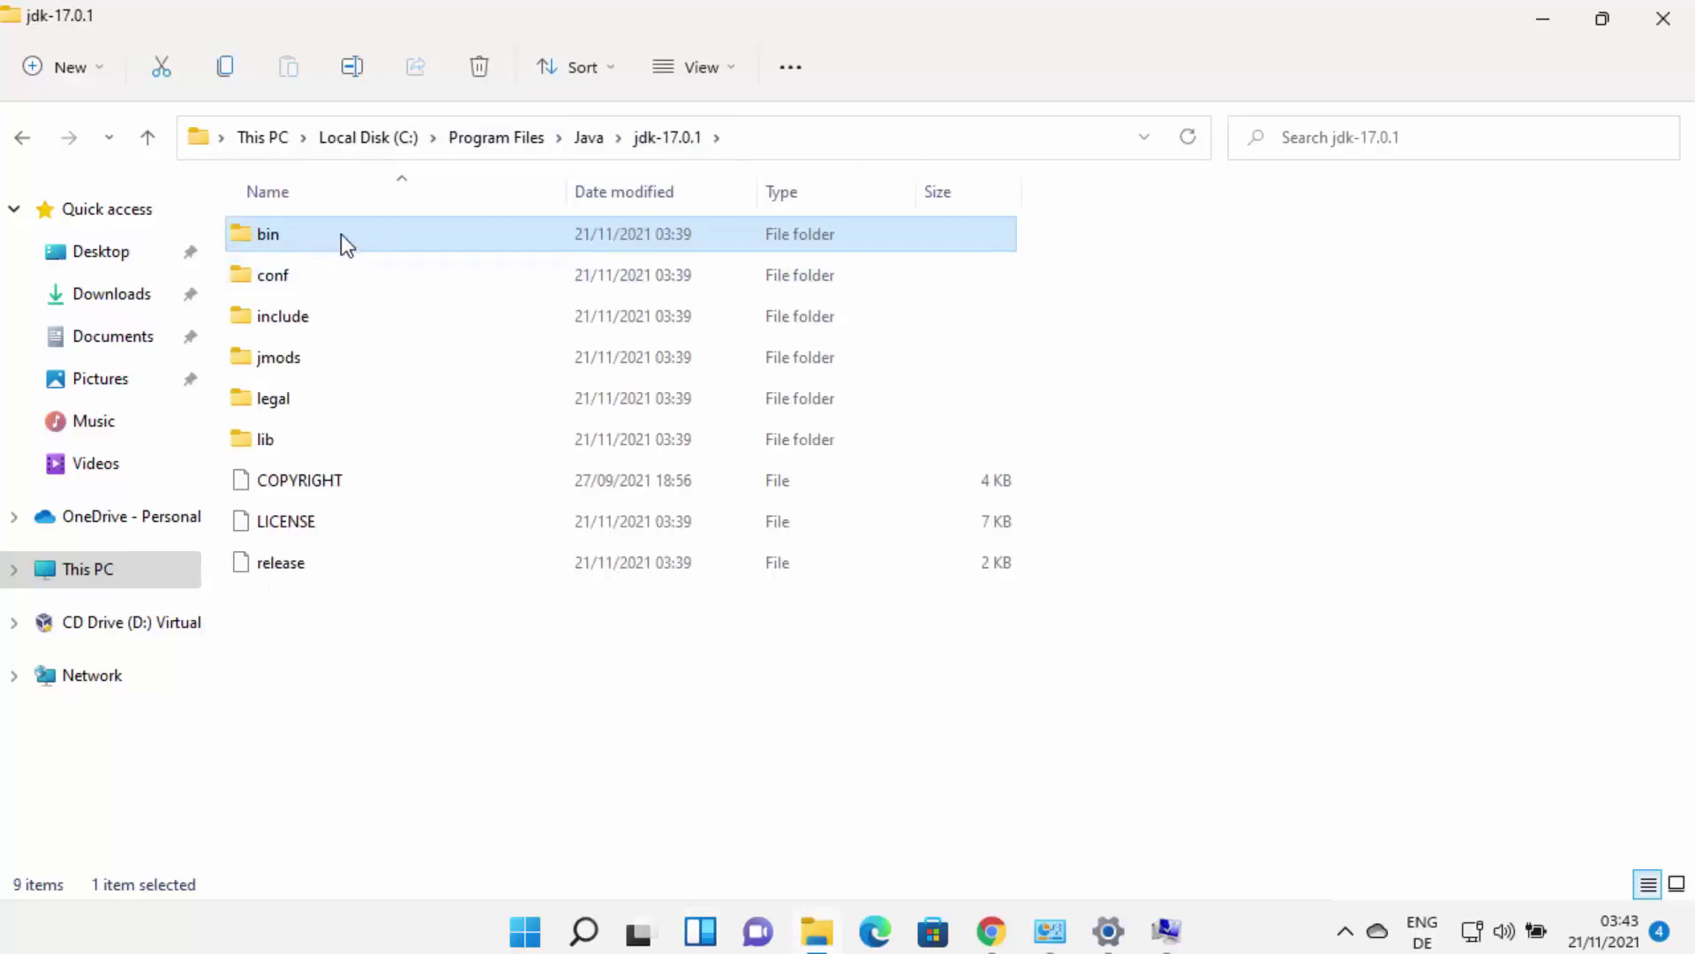
click(770, 141)
key(ctrl+c)
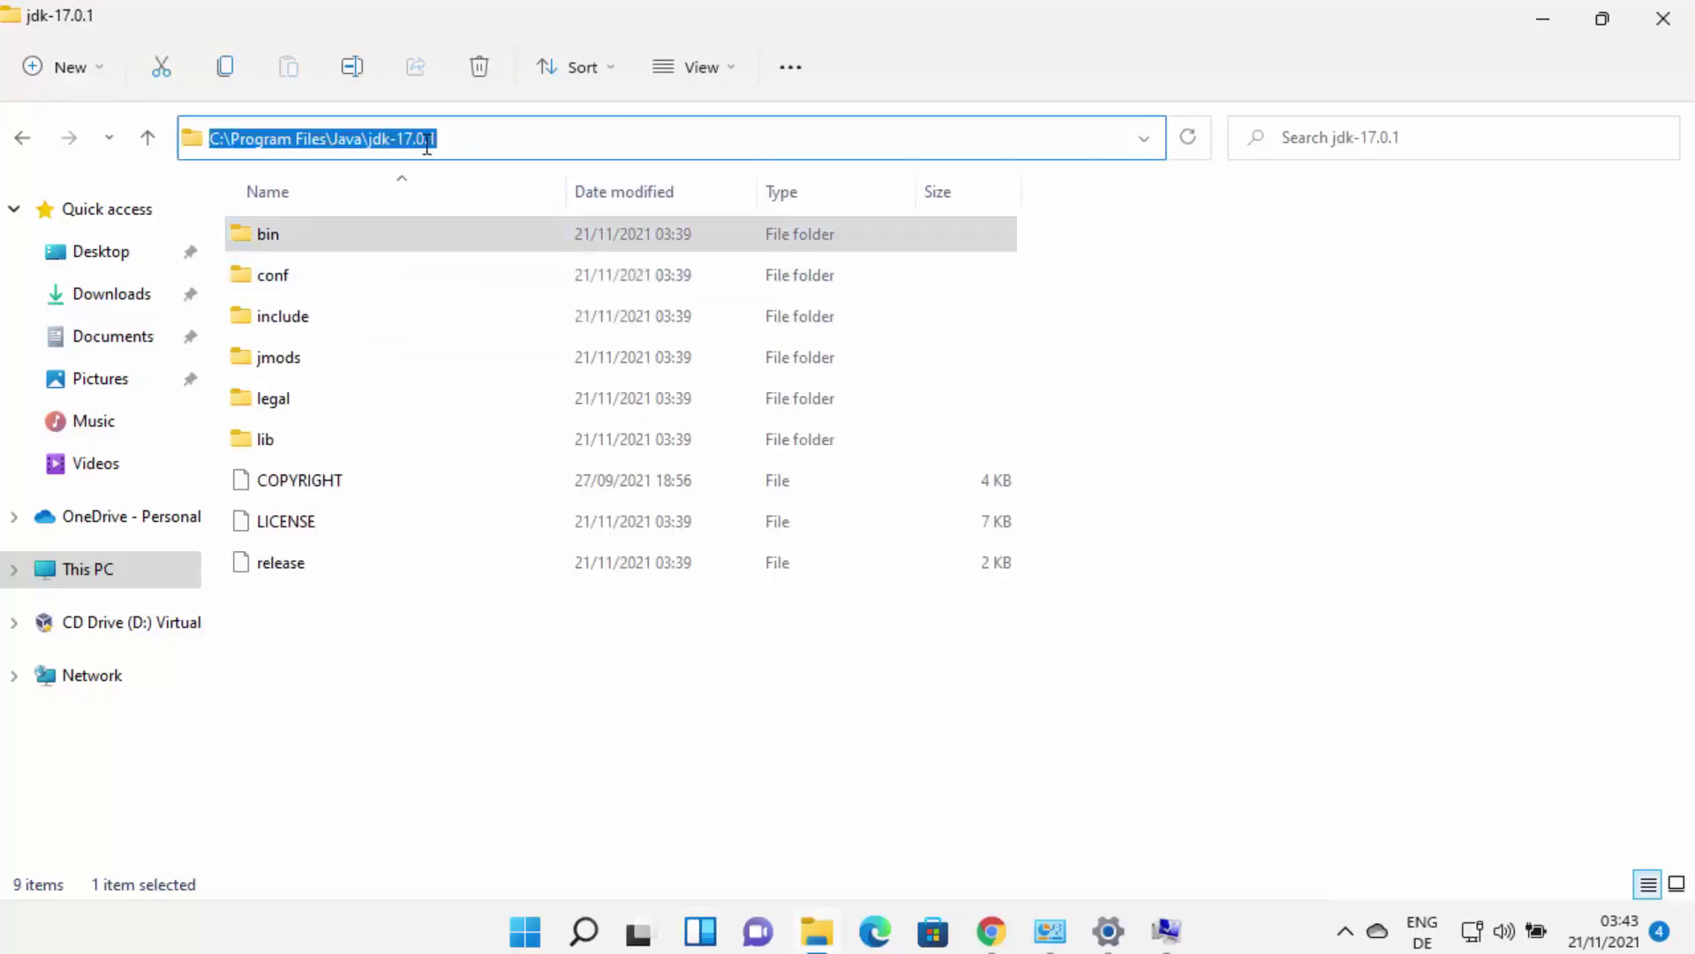
click(455, 139)
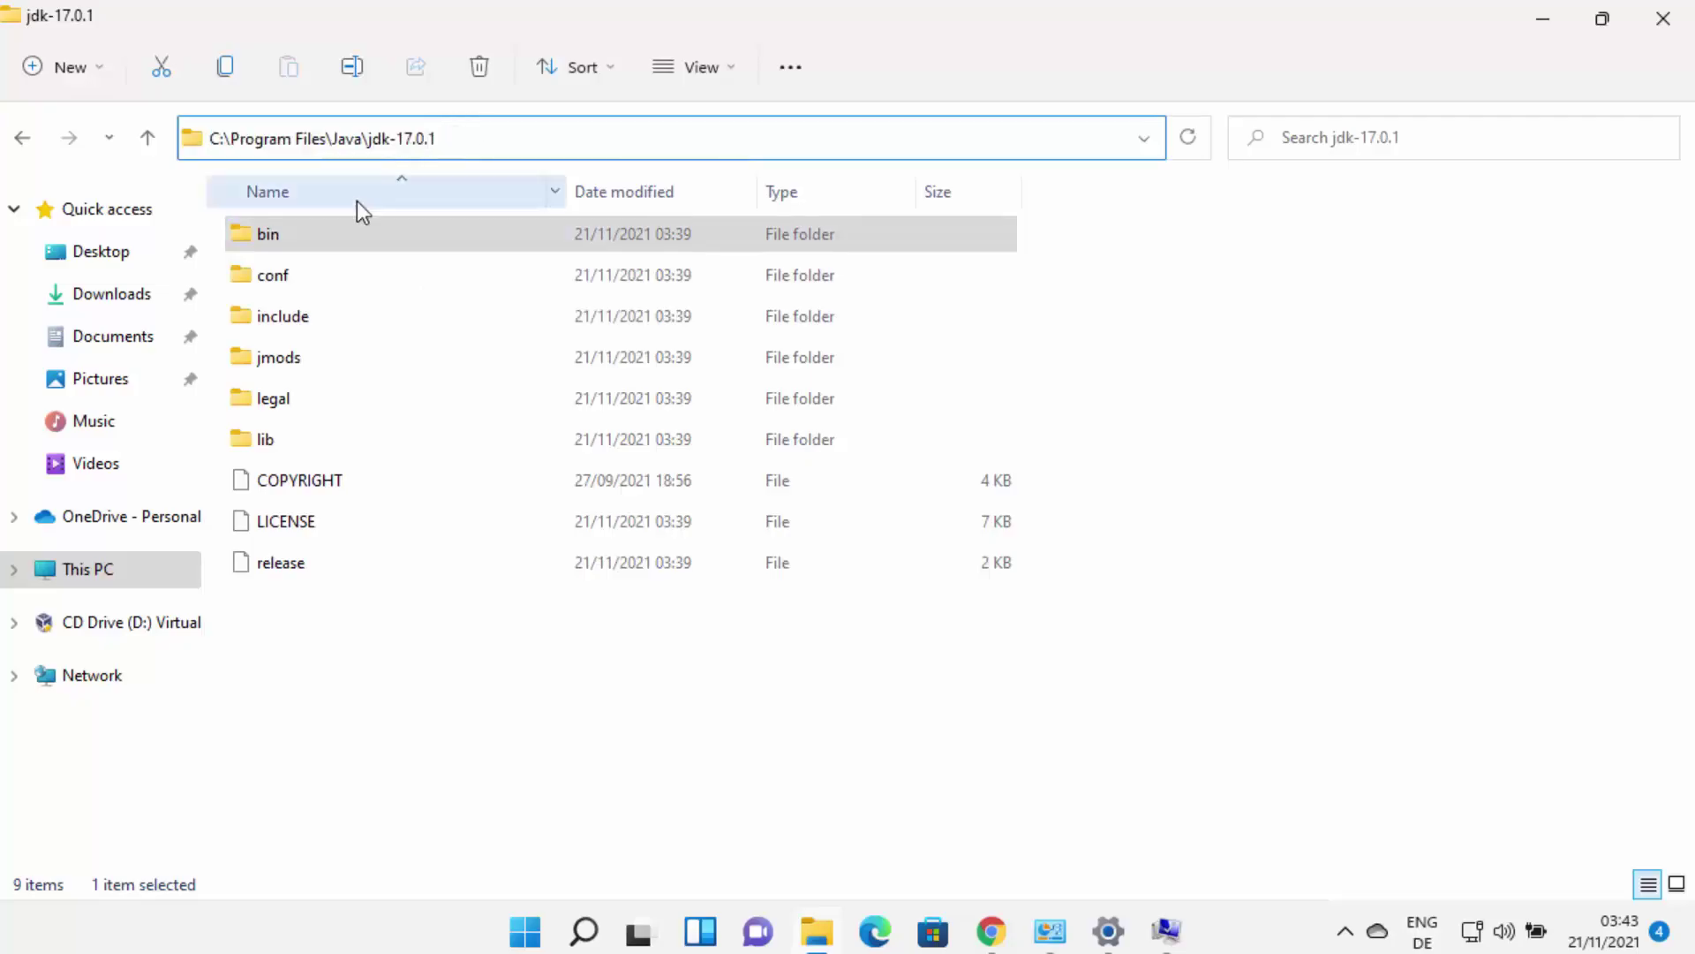
mouse_move(346, 231)
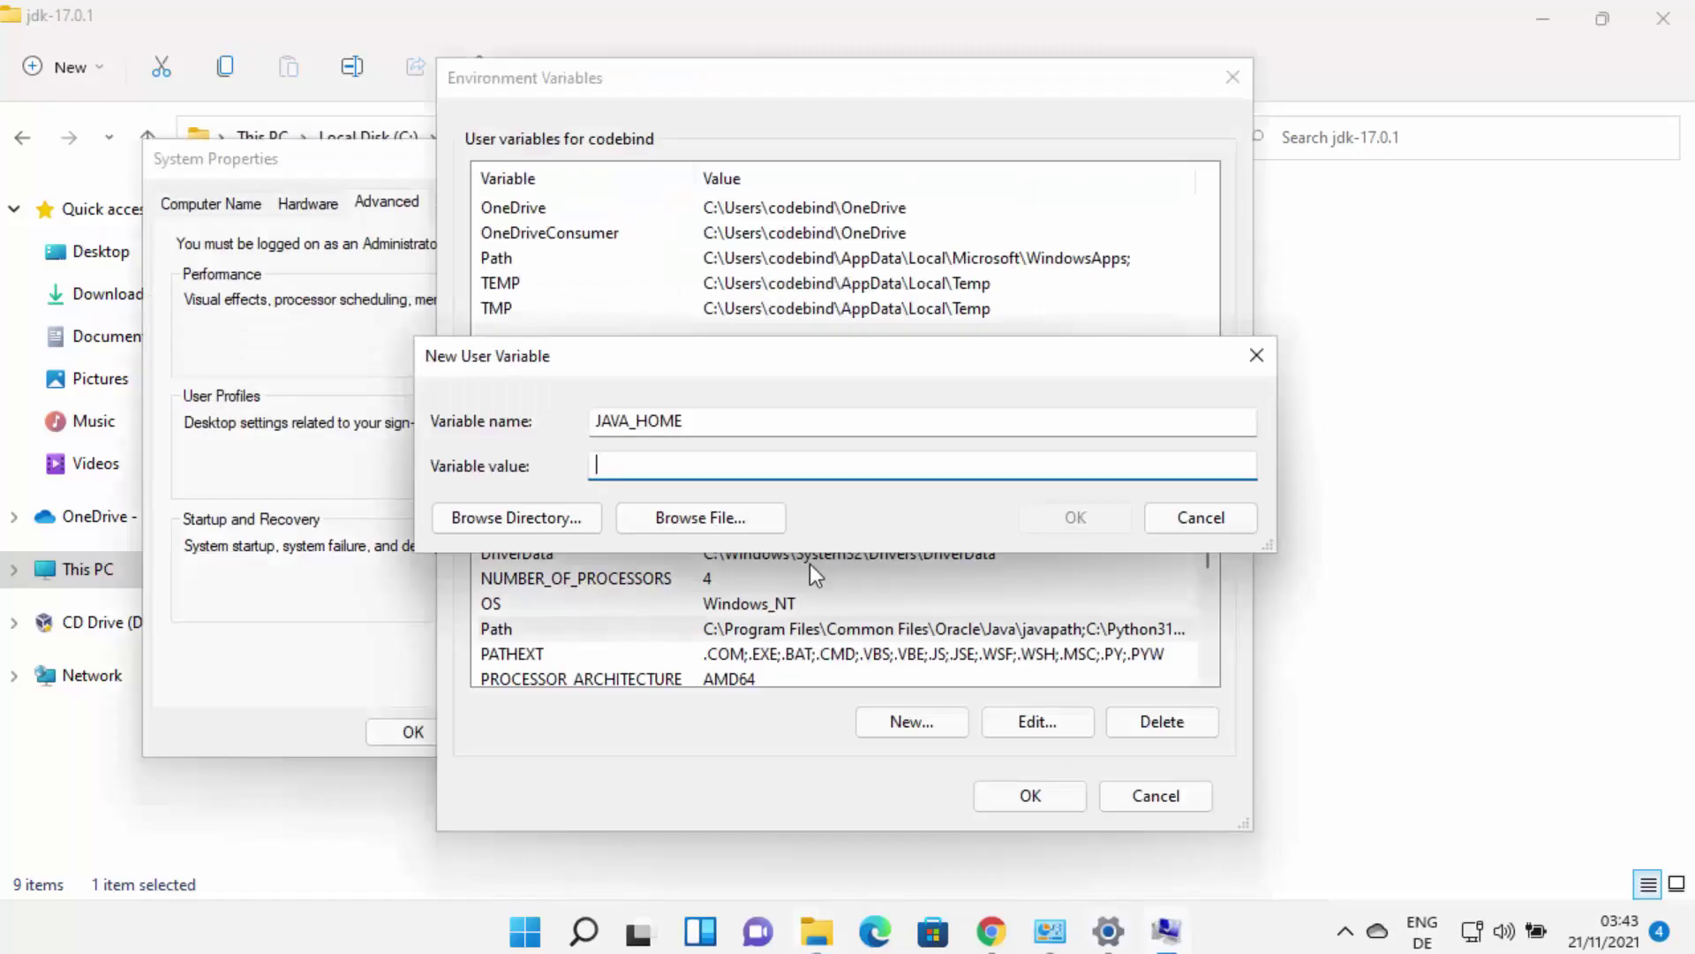
Set the JAVA_HOME value to C:\Program Files\Java\jdk-17.0.1 and confirm the new user variable
key(ctrl+v)
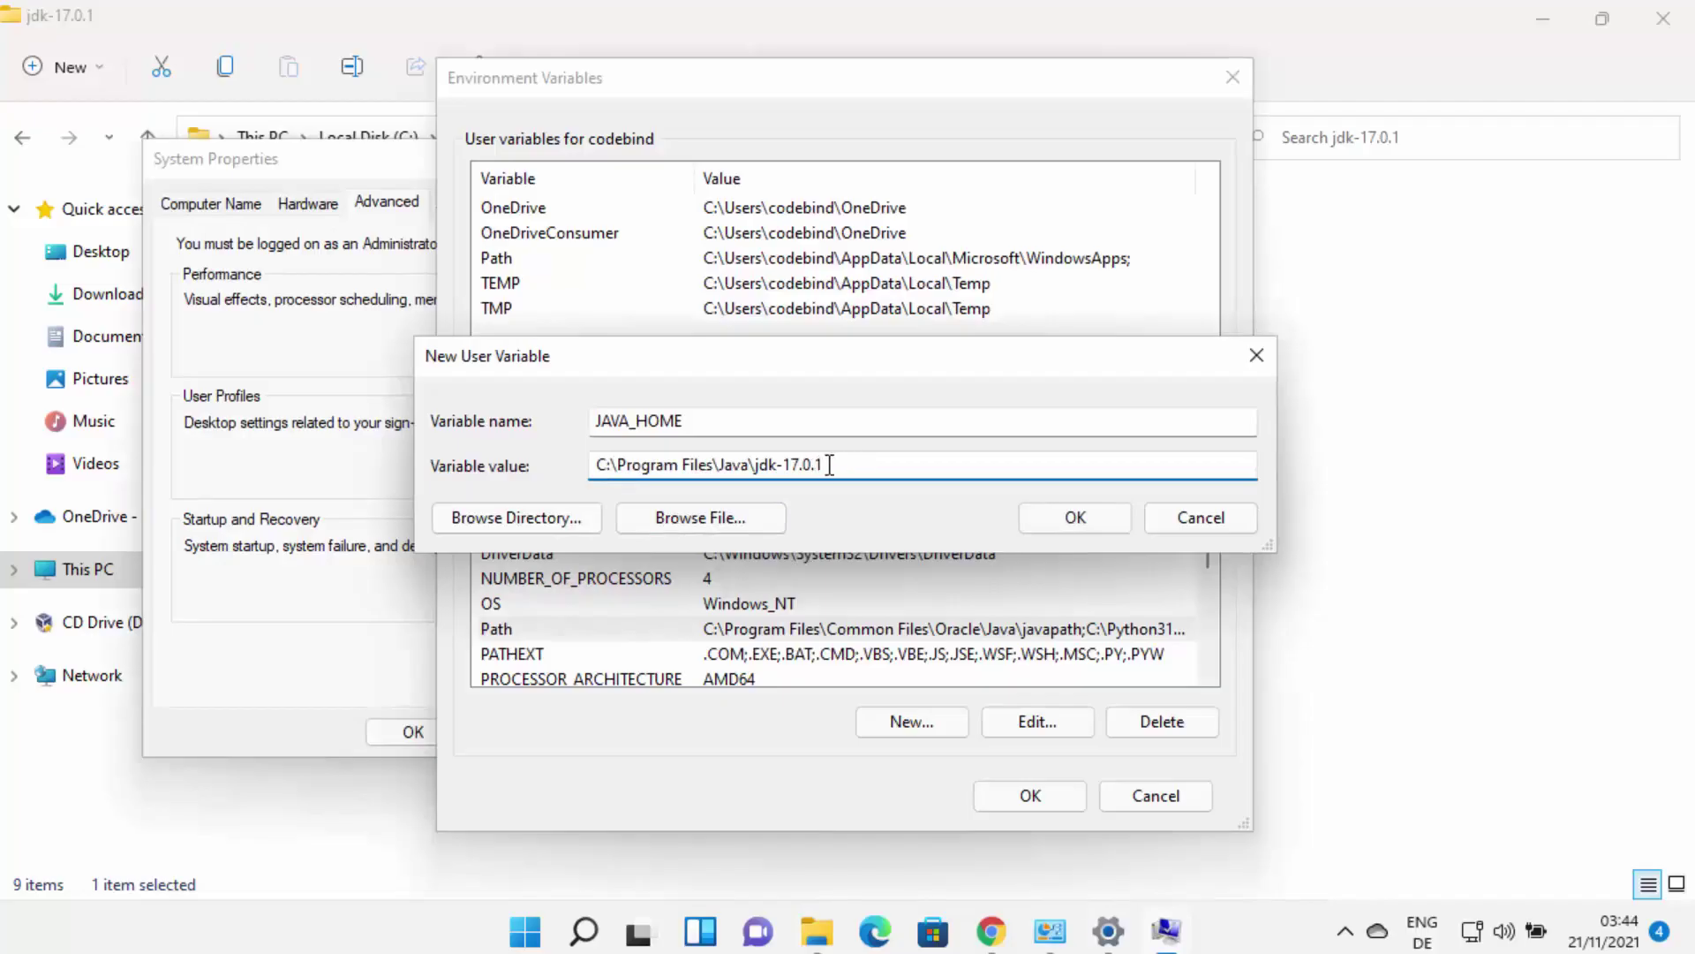
drag(846, 465, 590, 466)
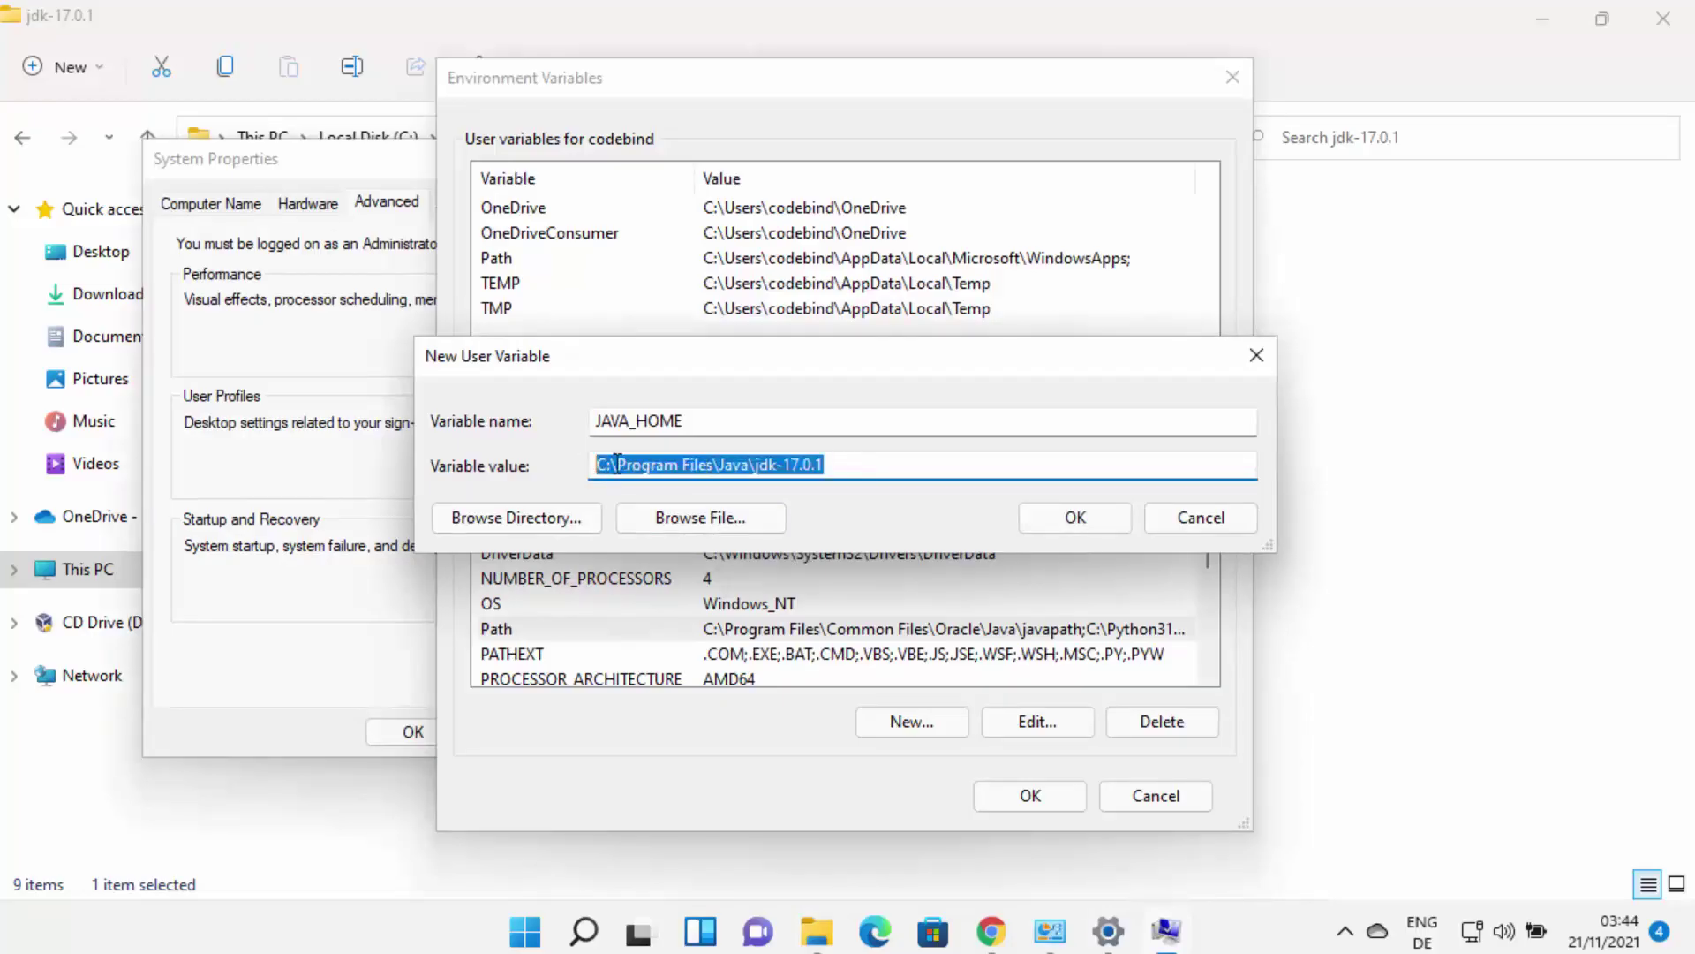
click(1071, 519)
Apply the changes in Environment Variables and System Properties, and close the File Explorer and Settings windows
click(1047, 796)
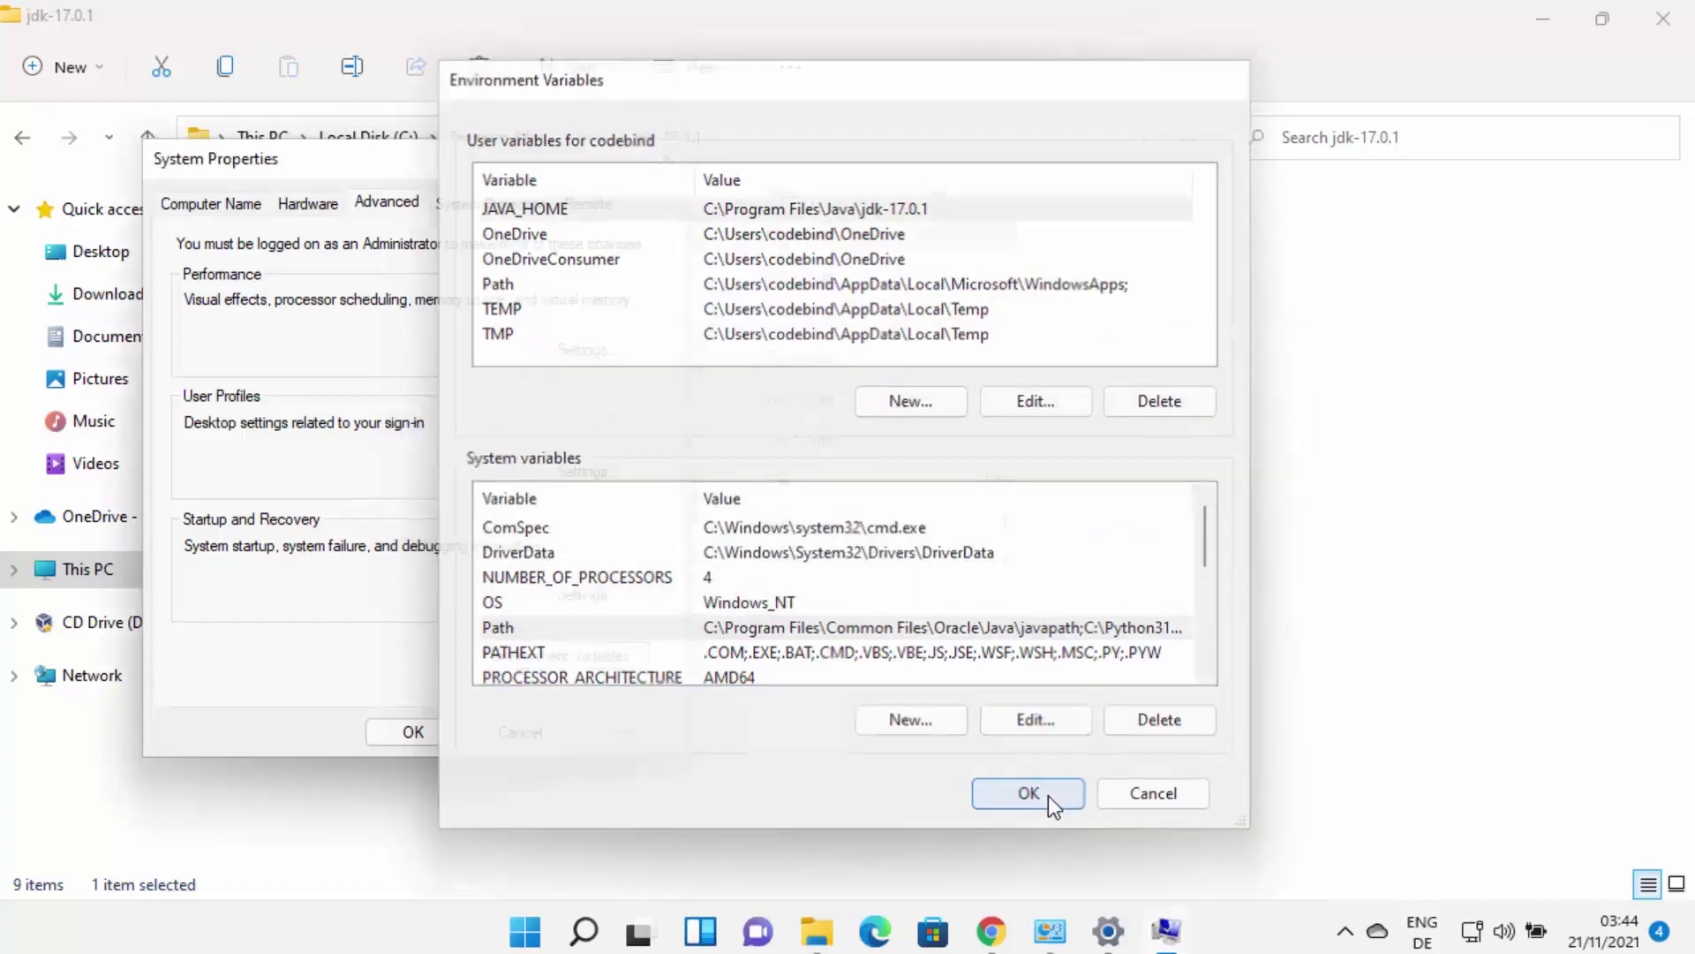
click(438, 733)
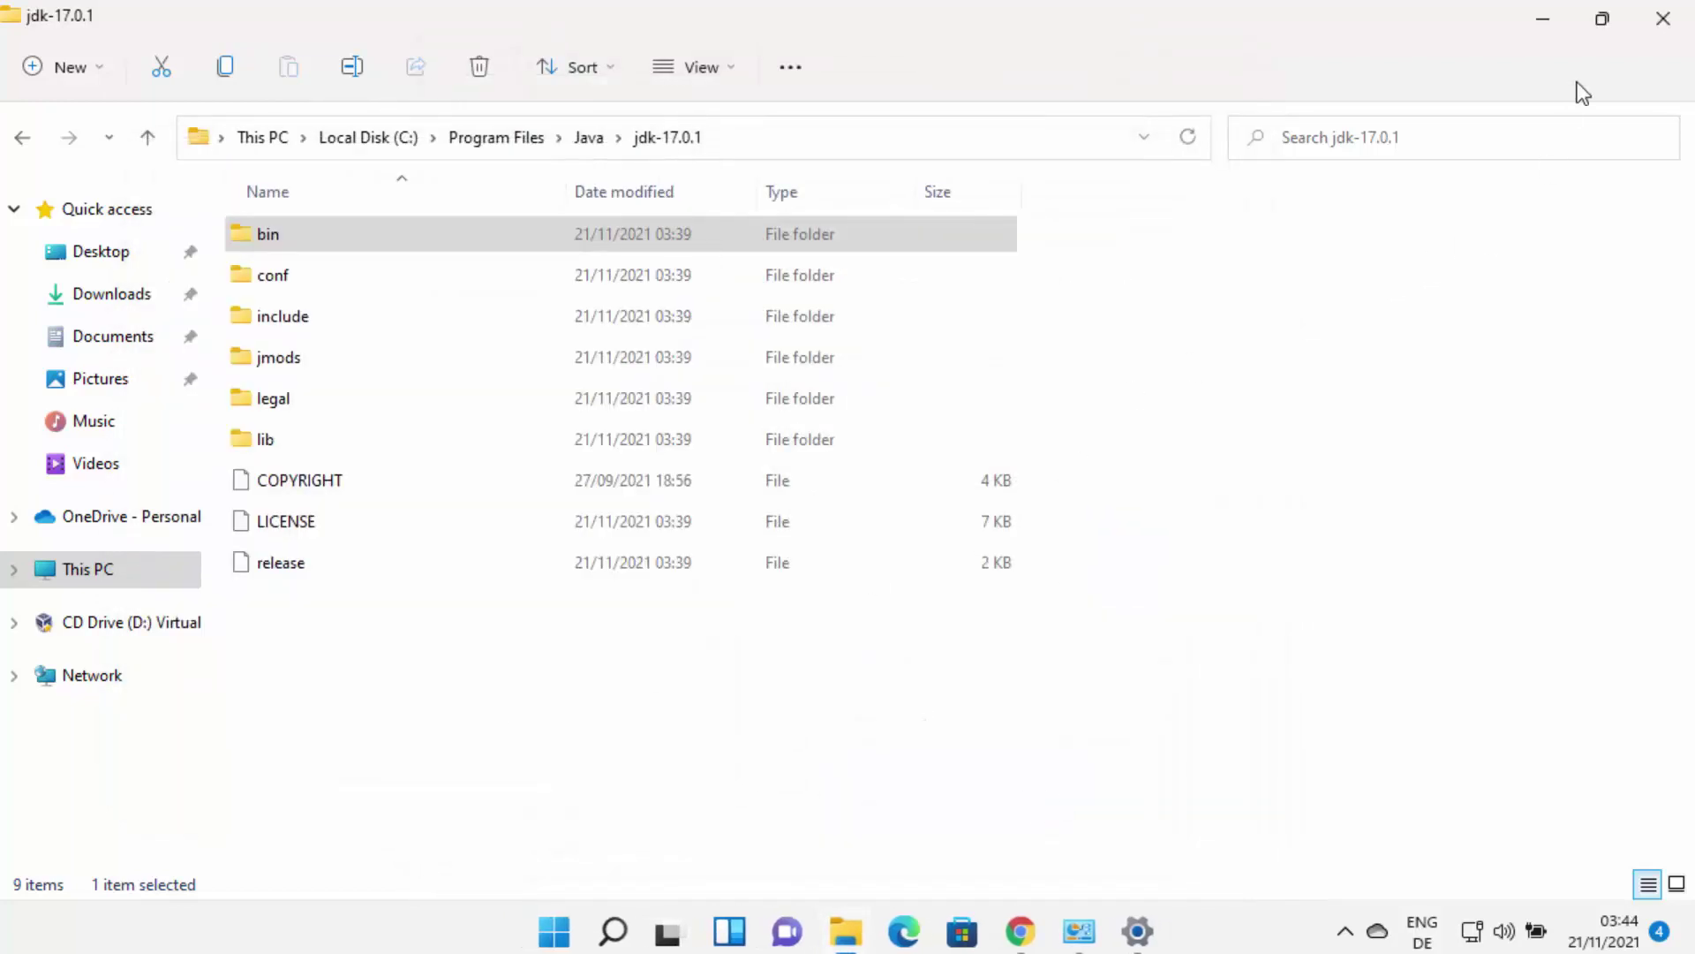
click(1656, 32)
click(1657, 32)
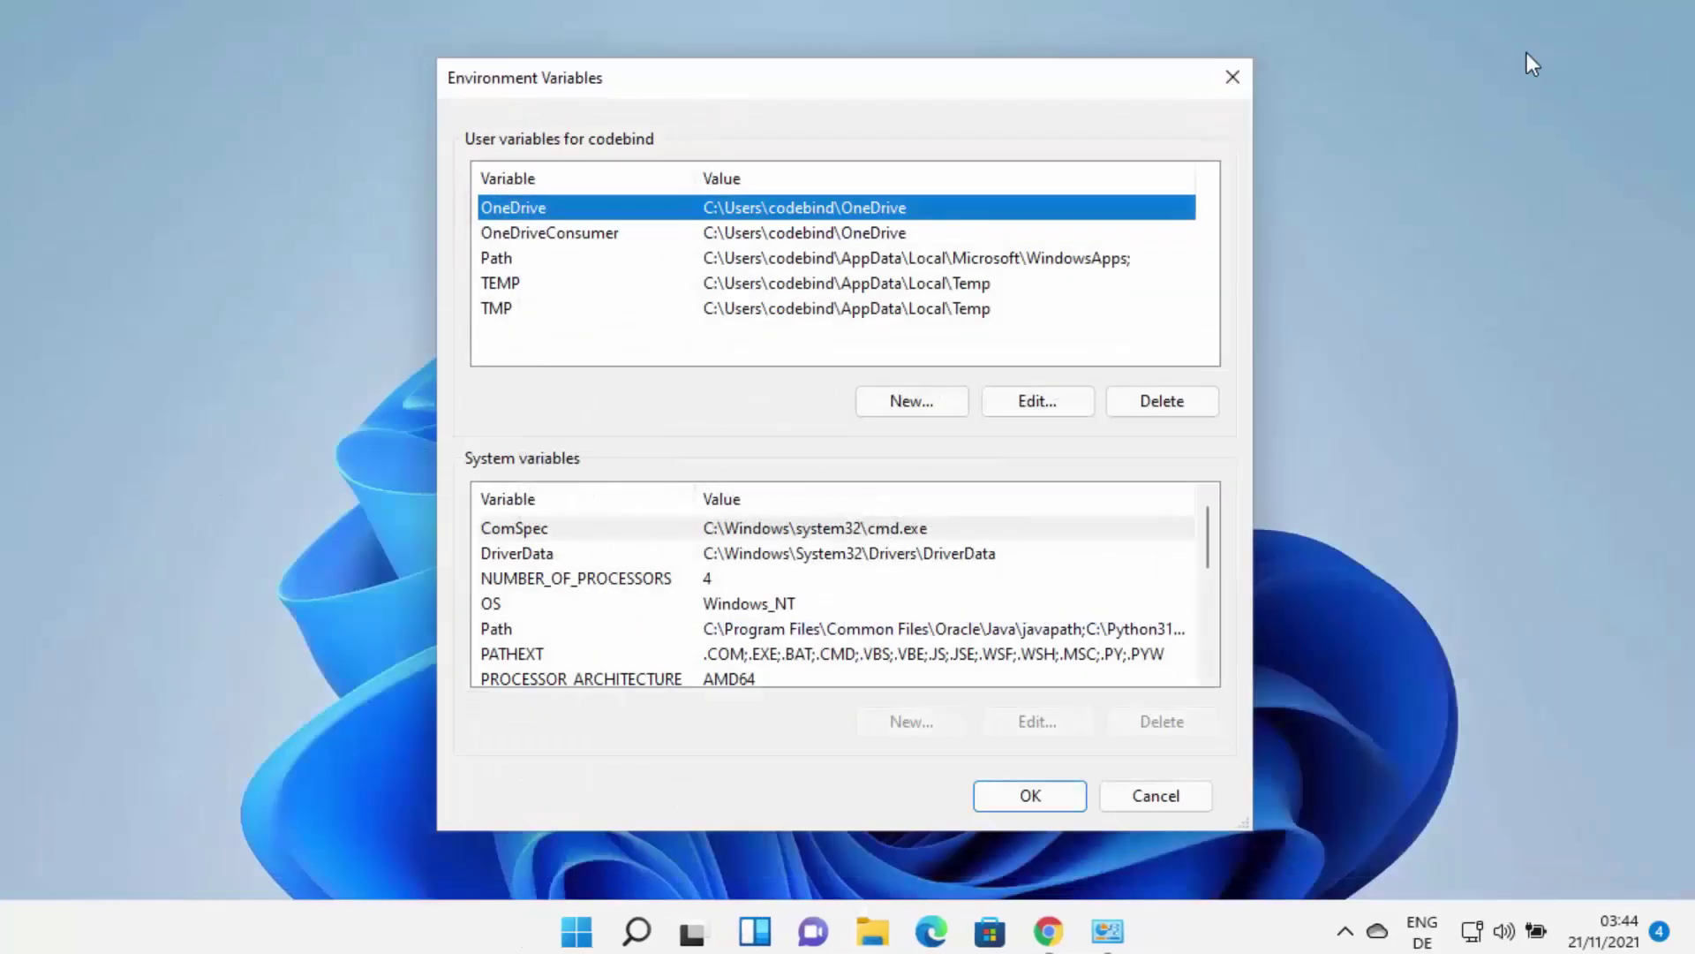
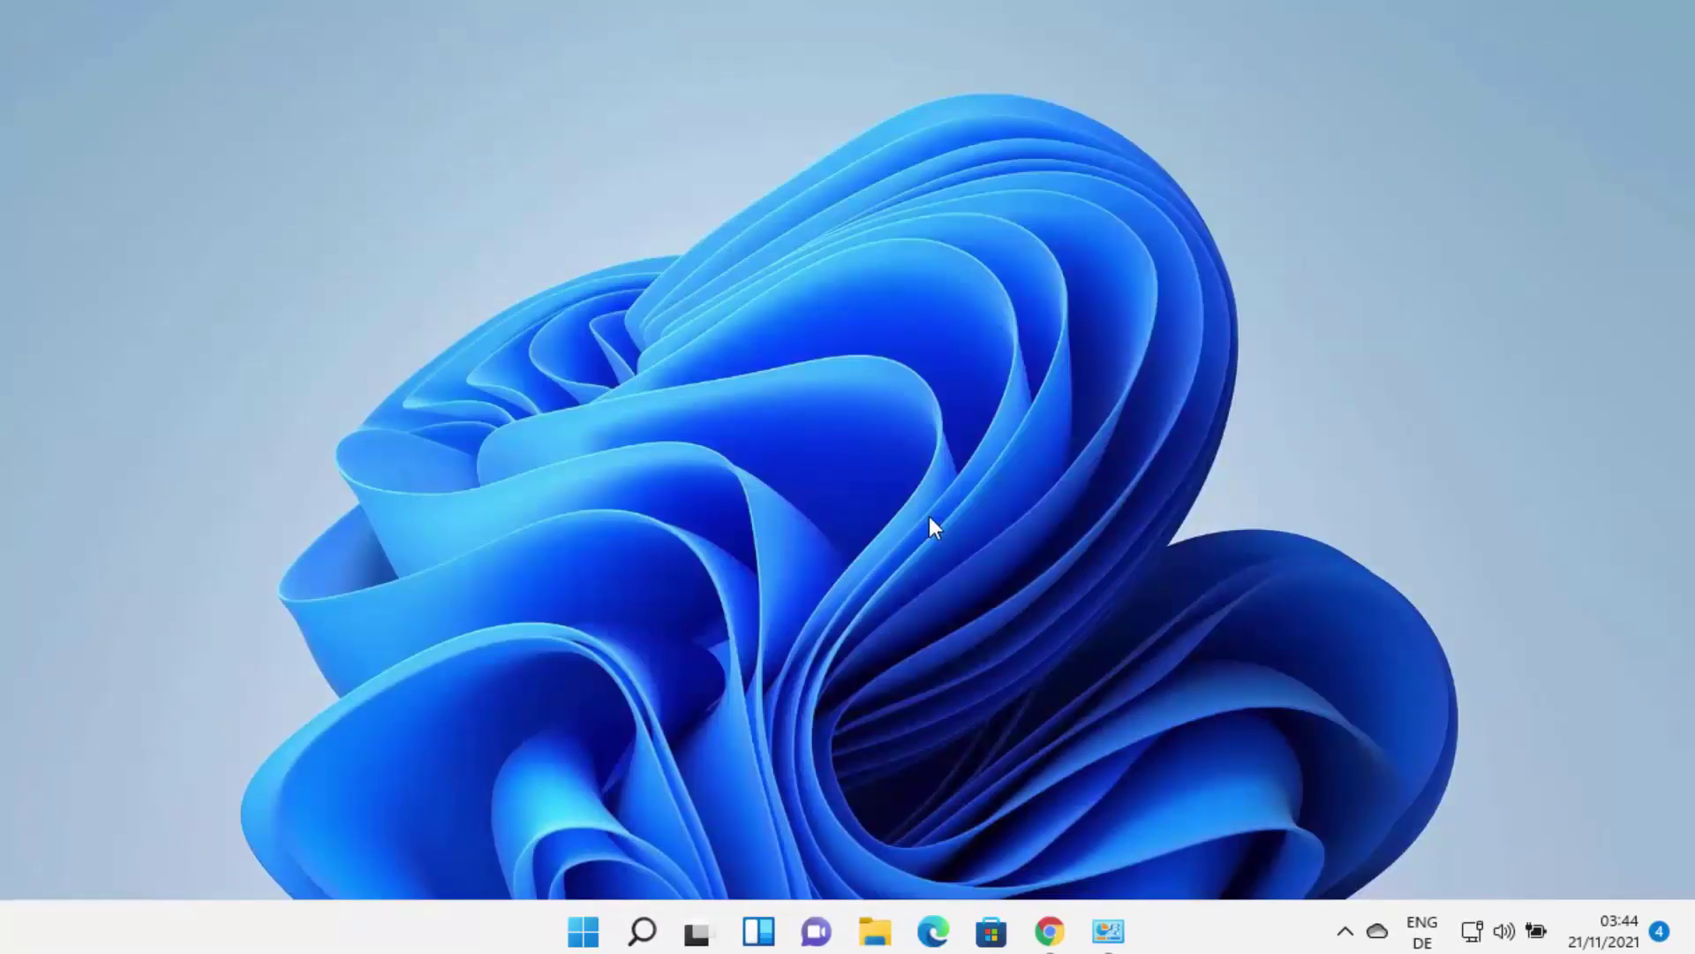
Search Windows for "cmd", open Command Prompt and check the Java runtime version with java -version
click(646, 943)
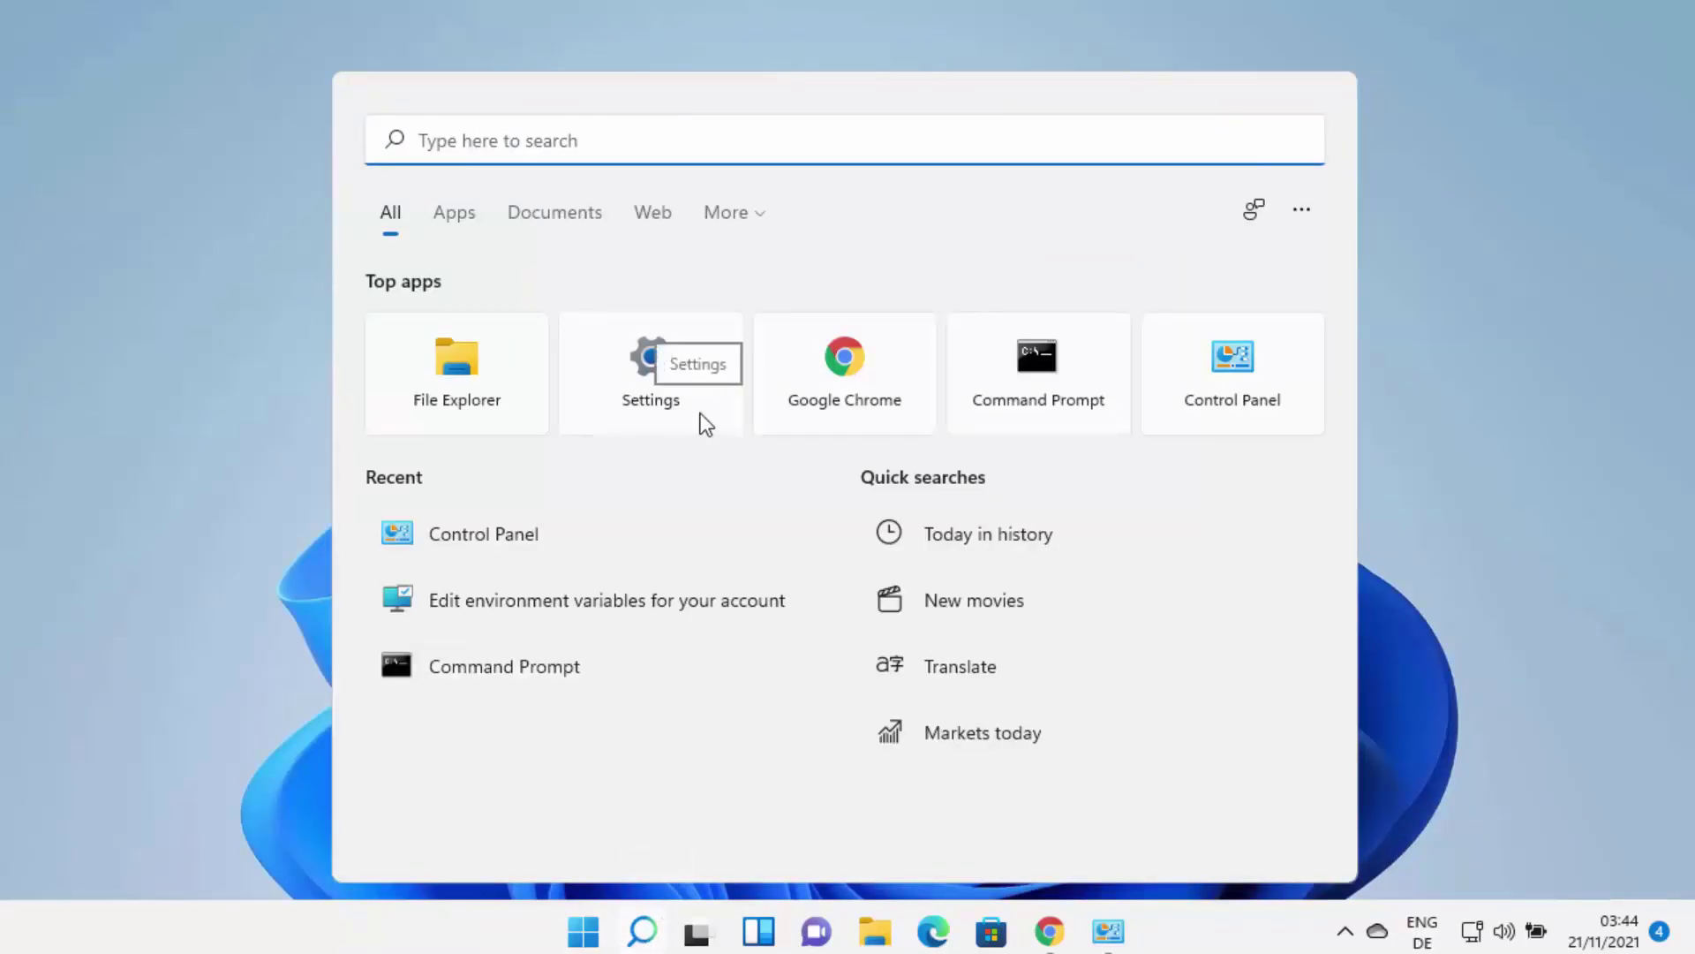
text(cmd)
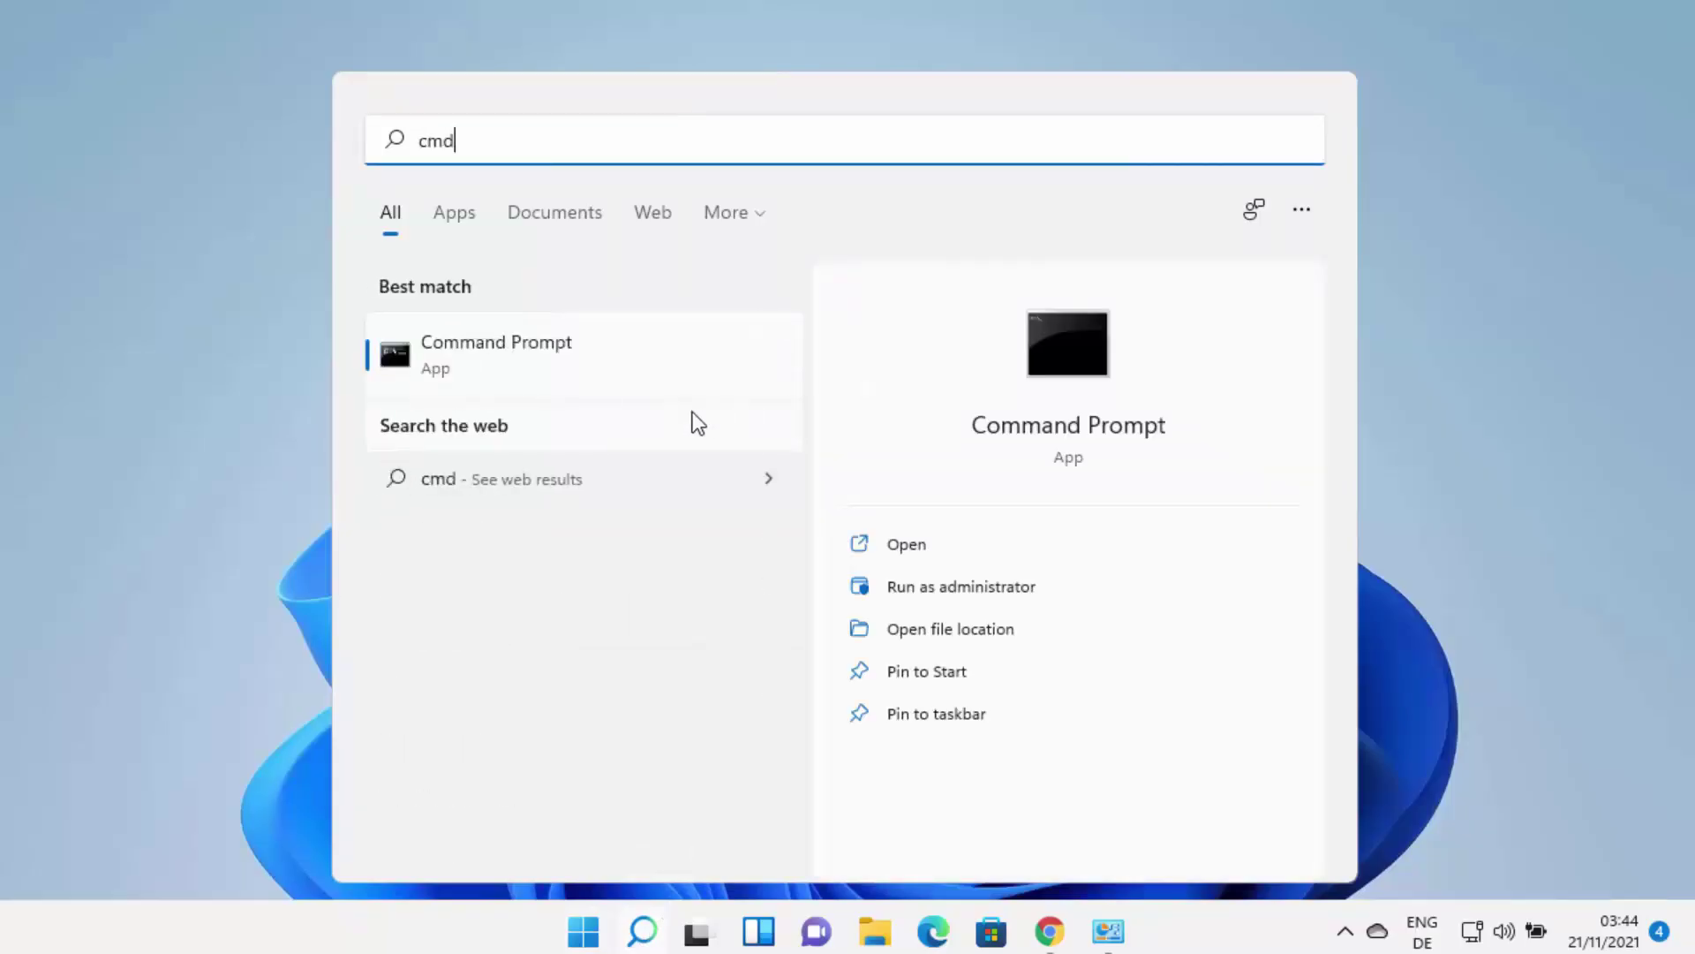
click(549, 340)
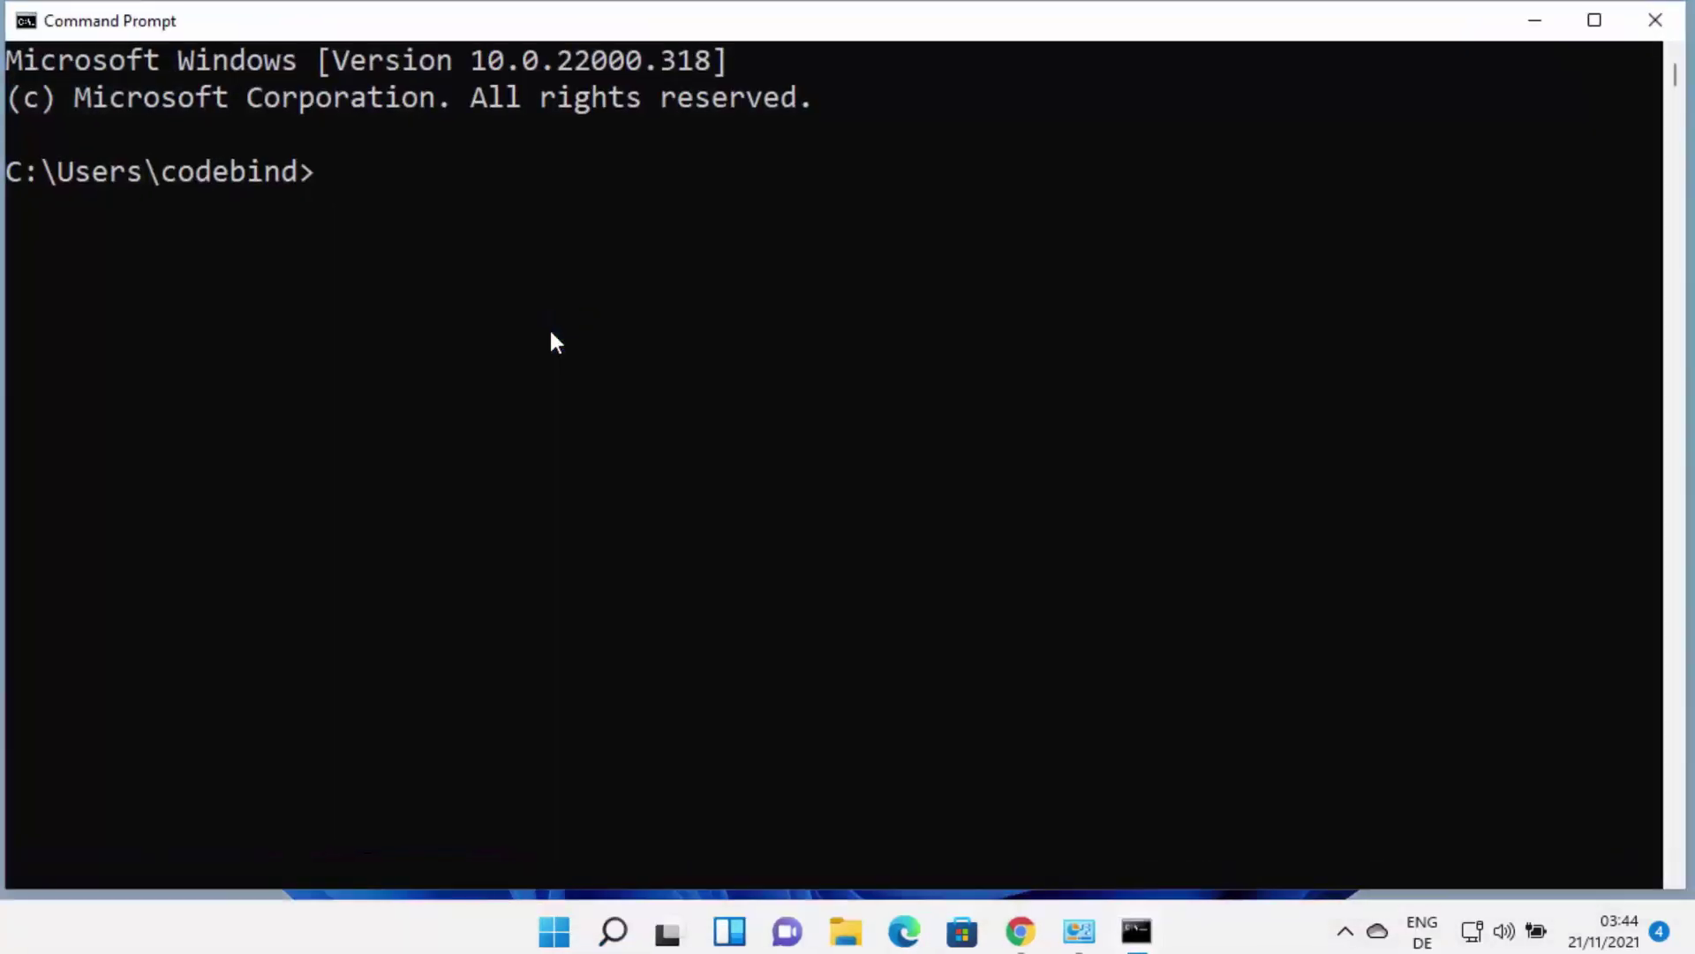
text(java -version)
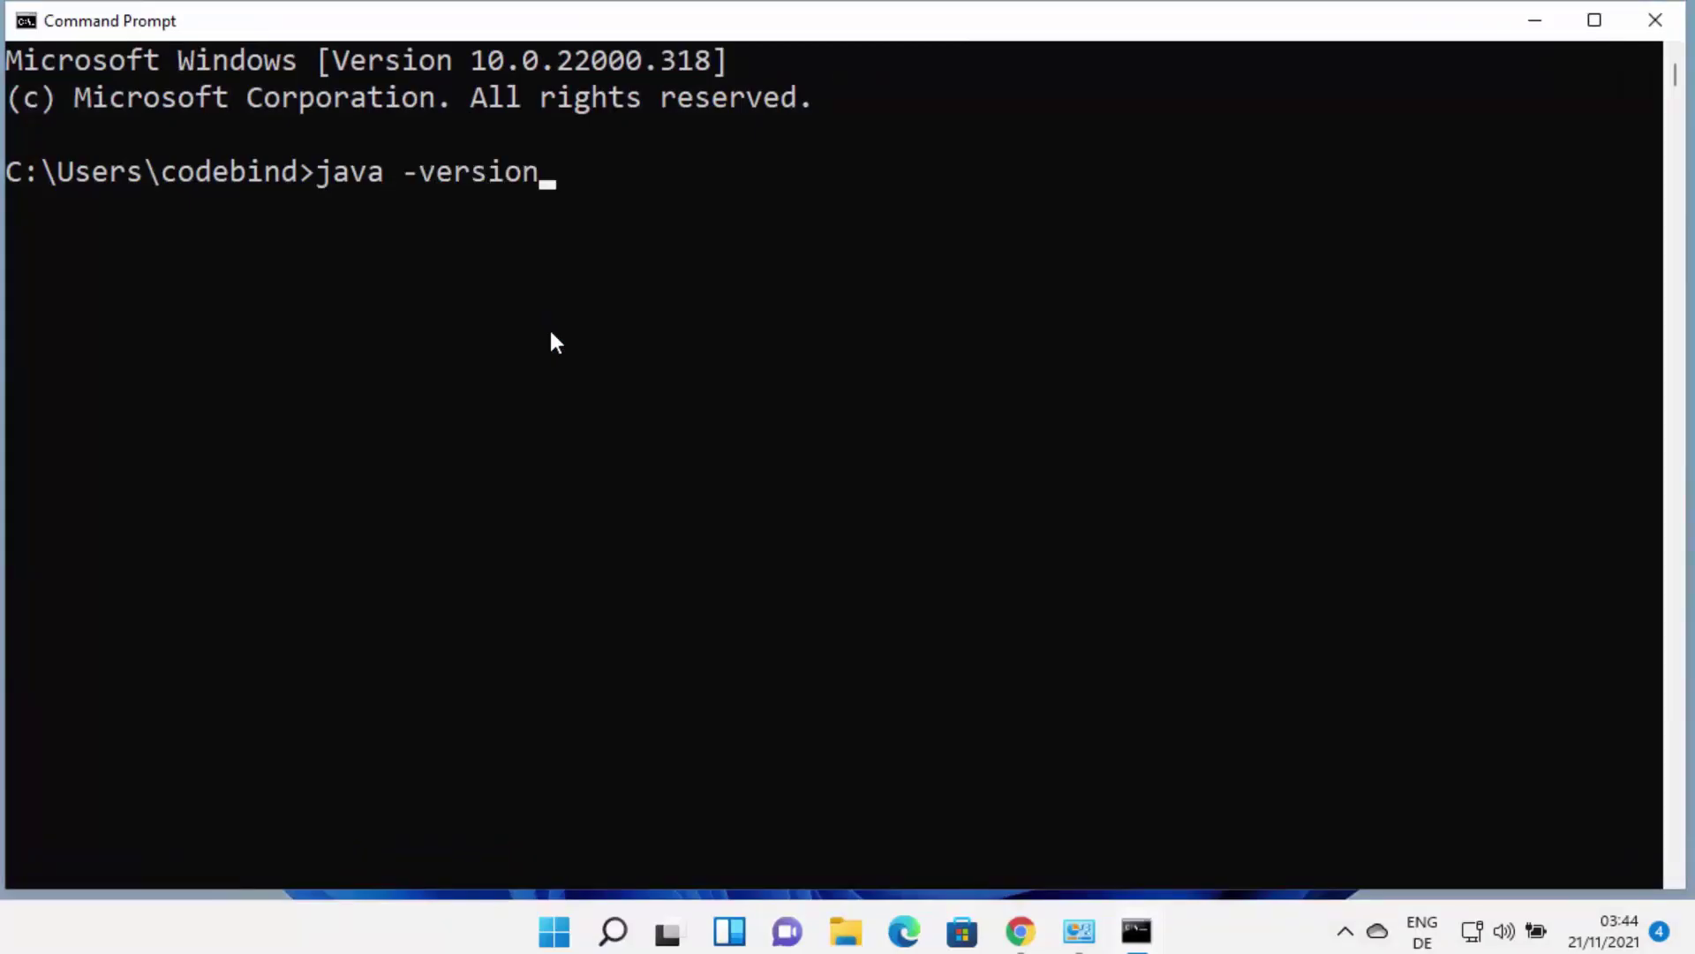
key(Return)
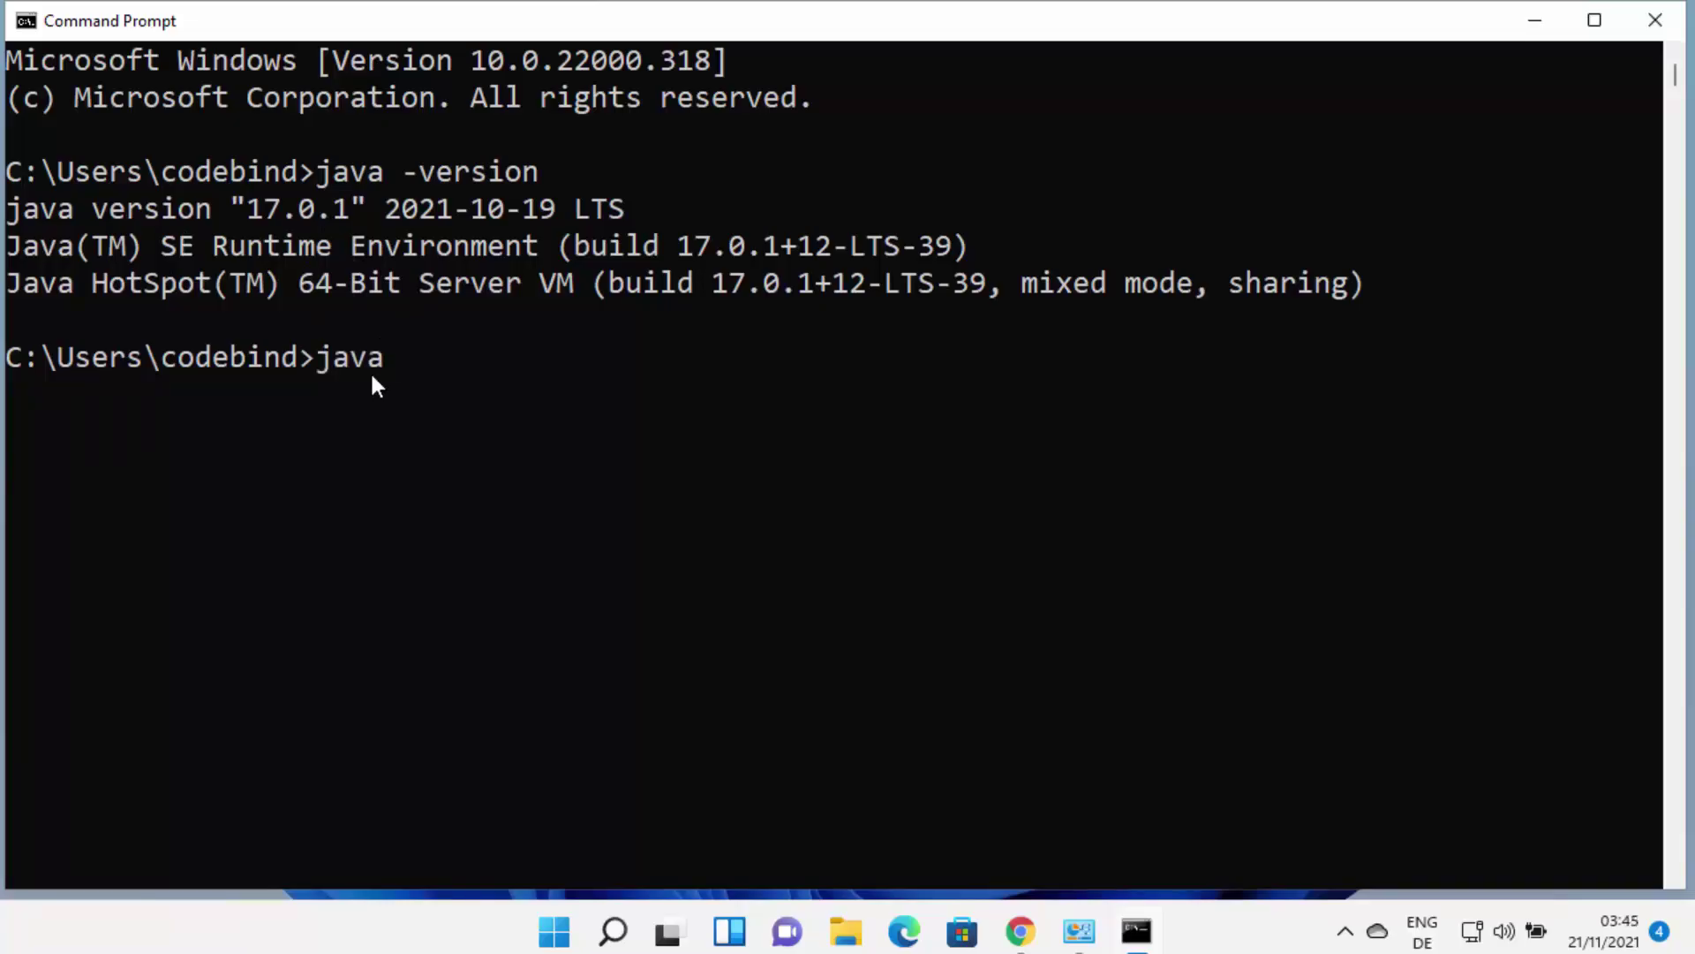
Check the Java compiler version with javac -version and highlight the version number in the output
text(-version)
key(Return)
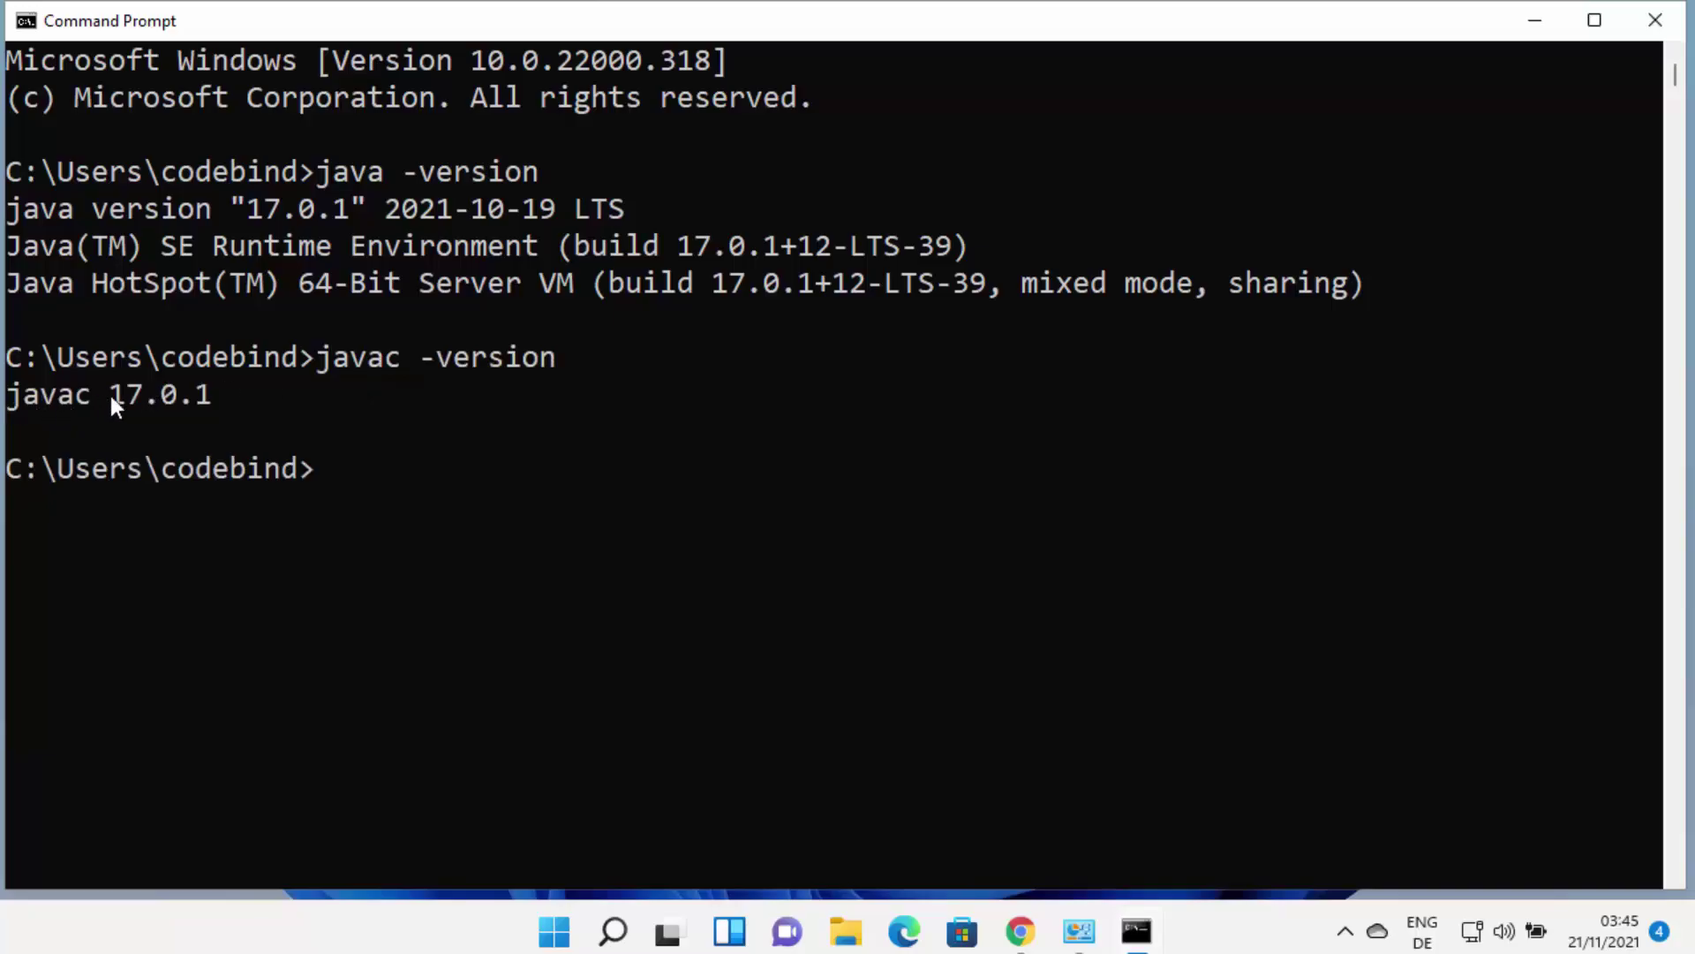
drag(111, 393, 184, 391)
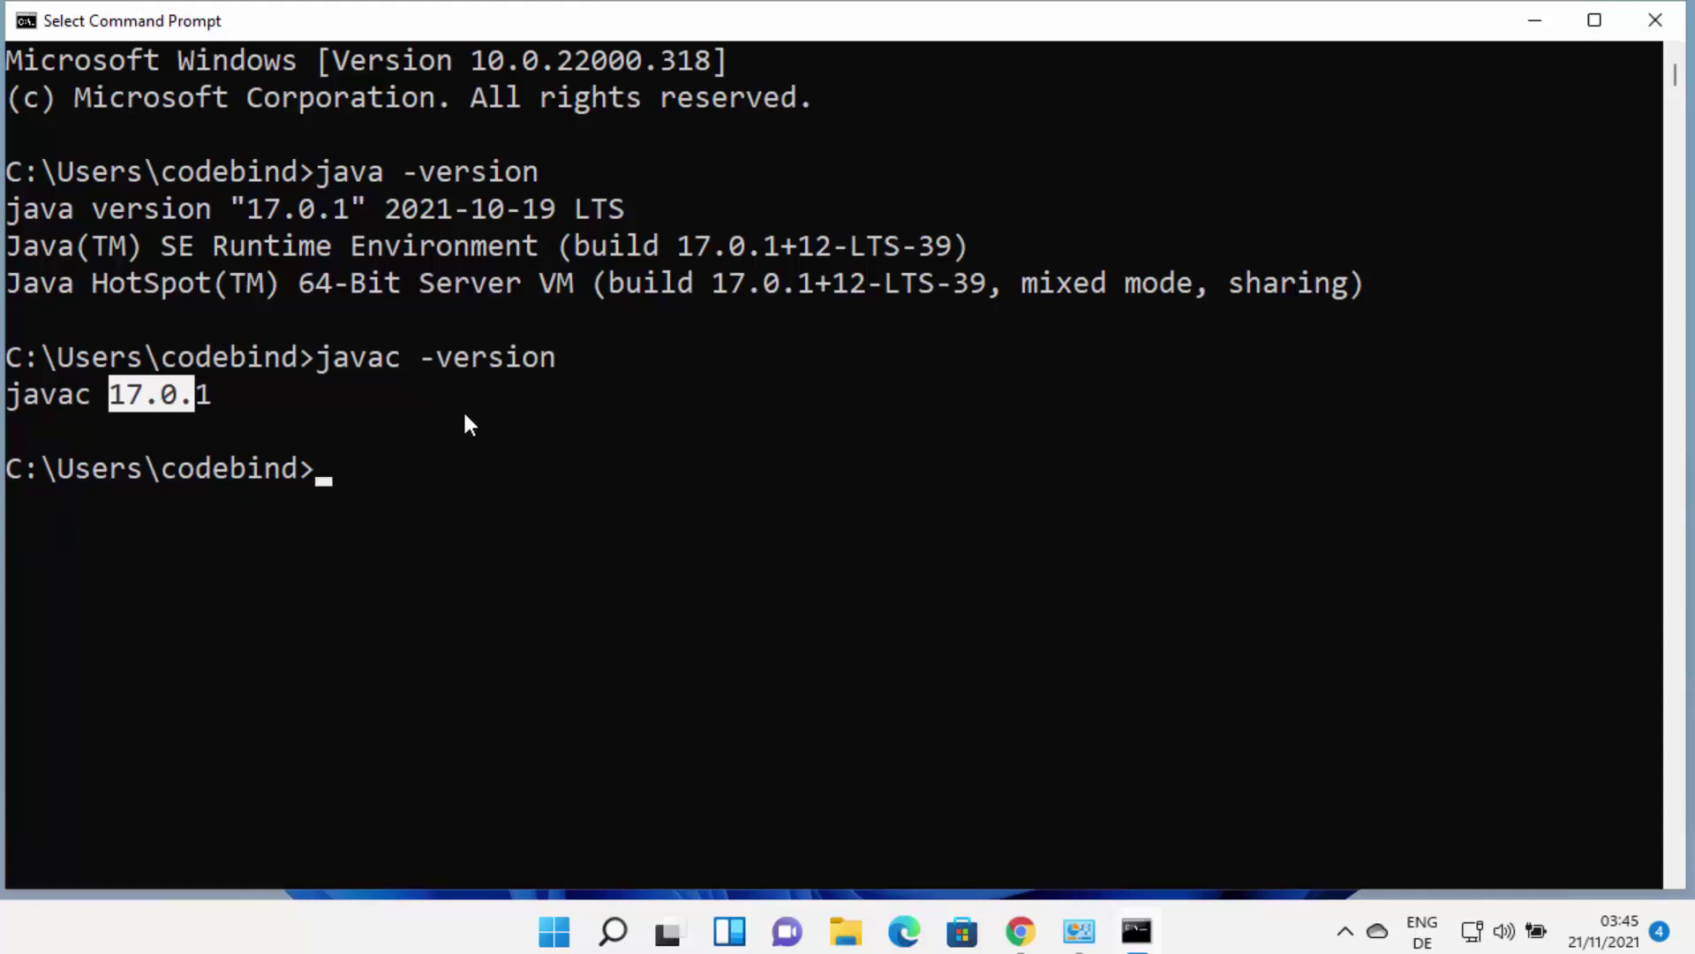
click(688, 544)
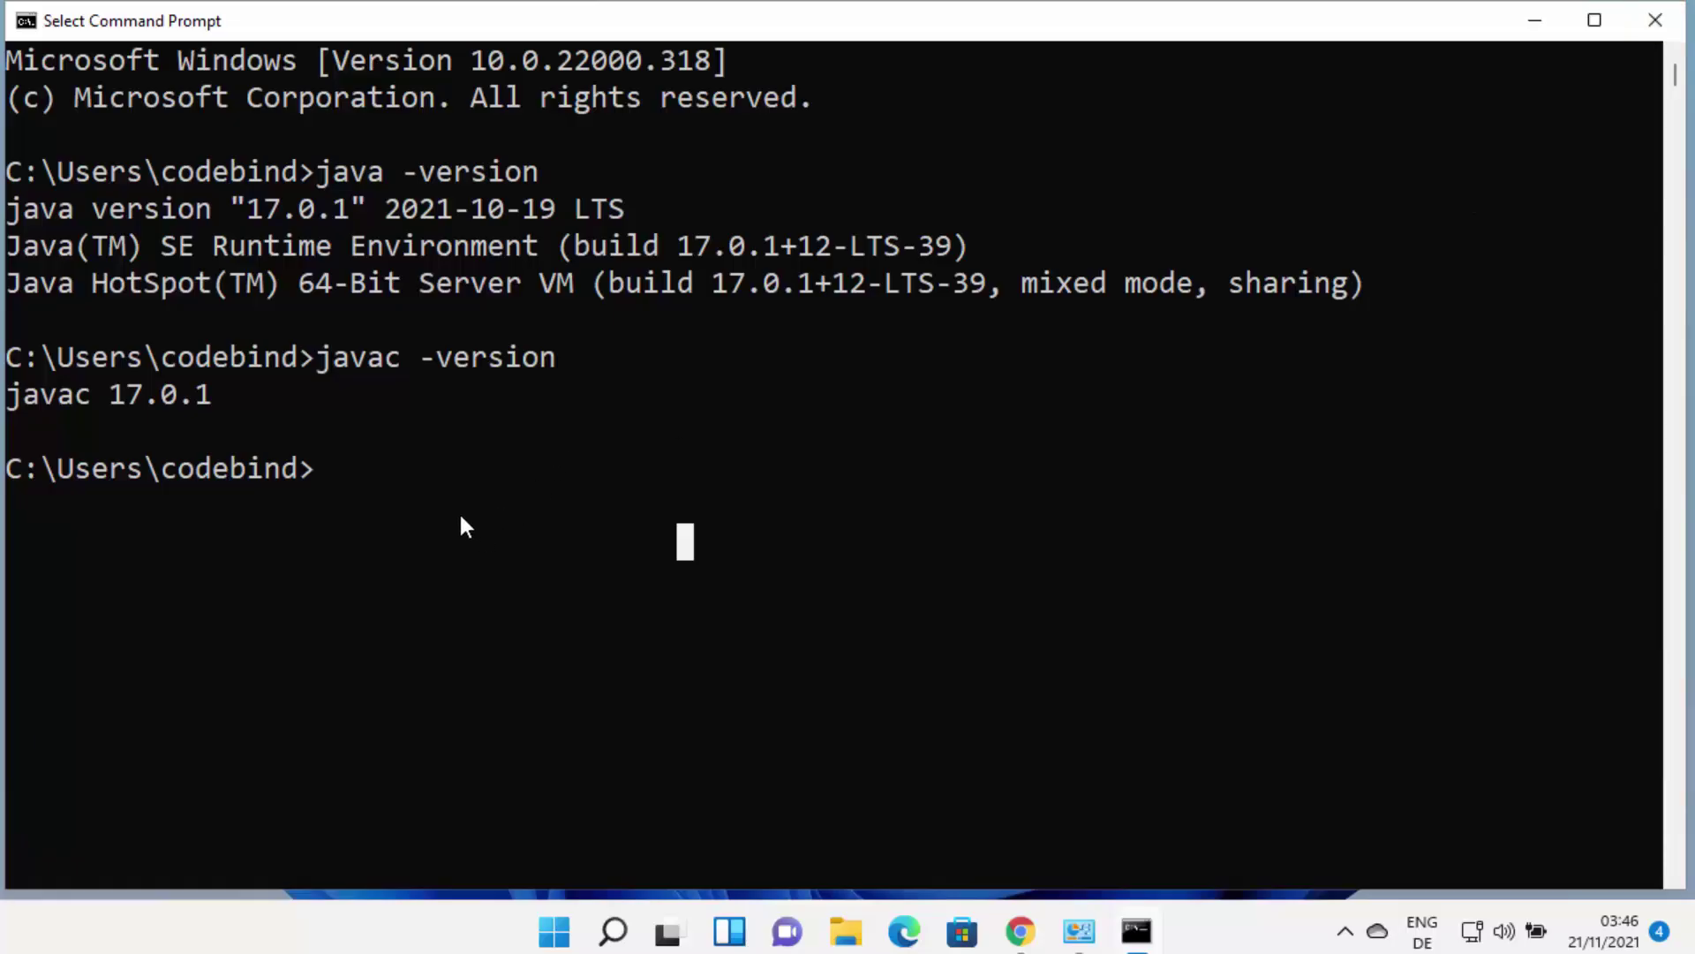
Close Command Prompt and open the Documents folder in File Explorer
click(1654, 19)
click(867, 944)
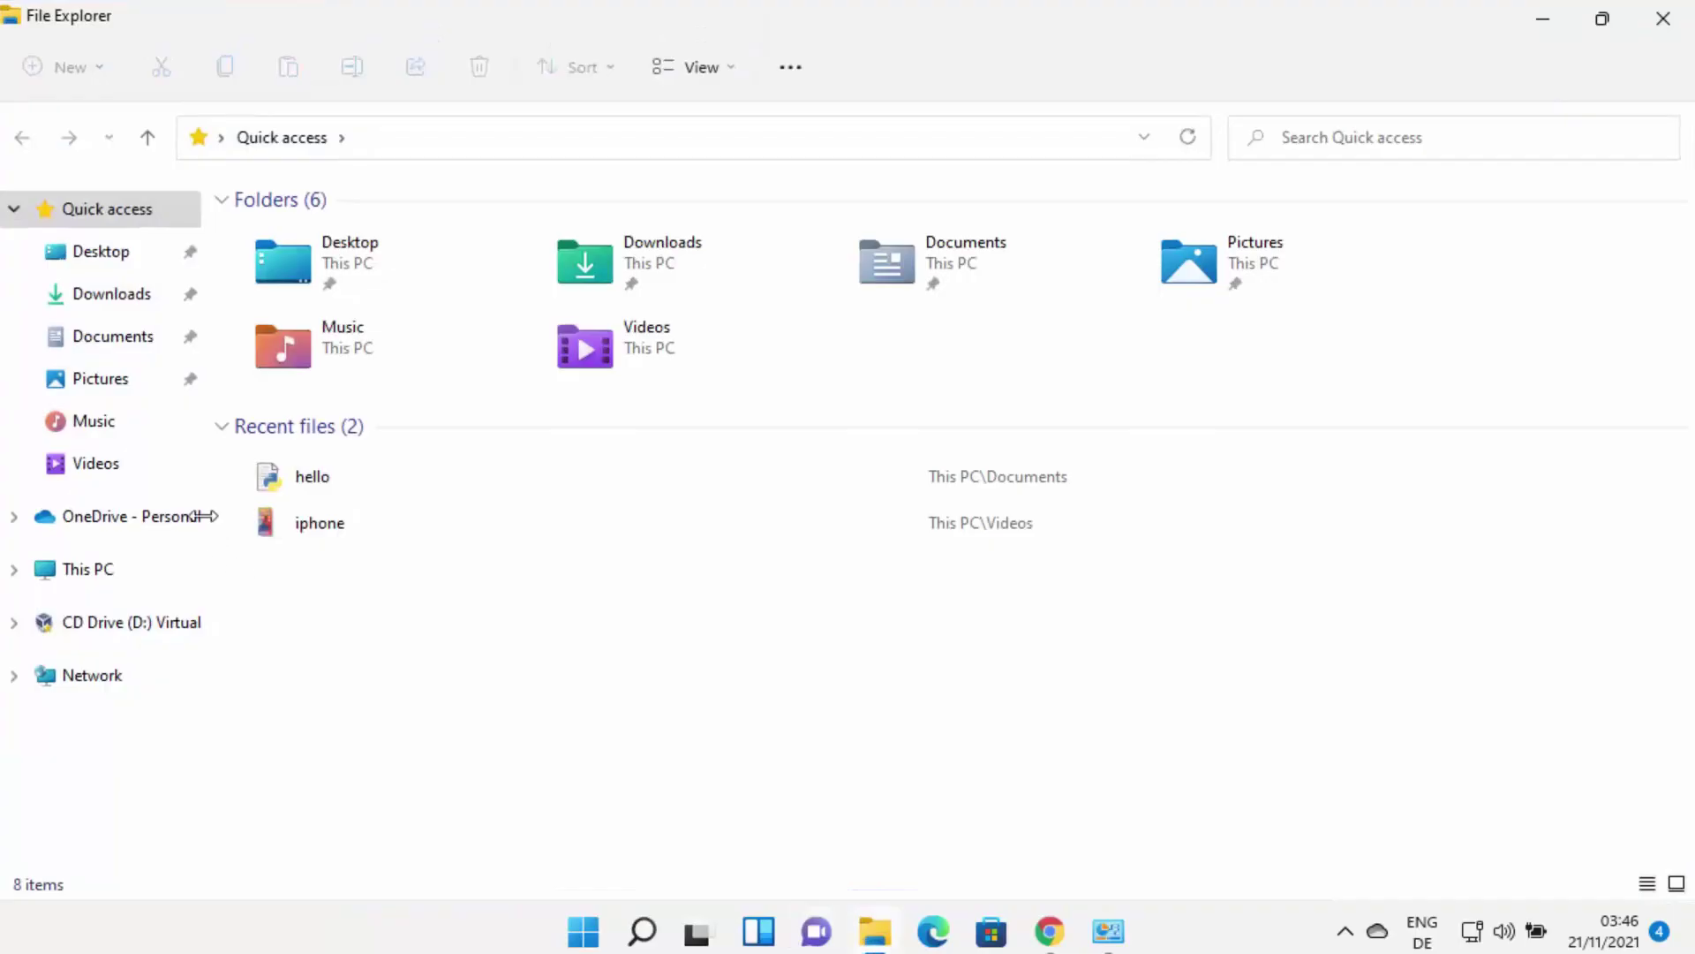
click(106, 341)
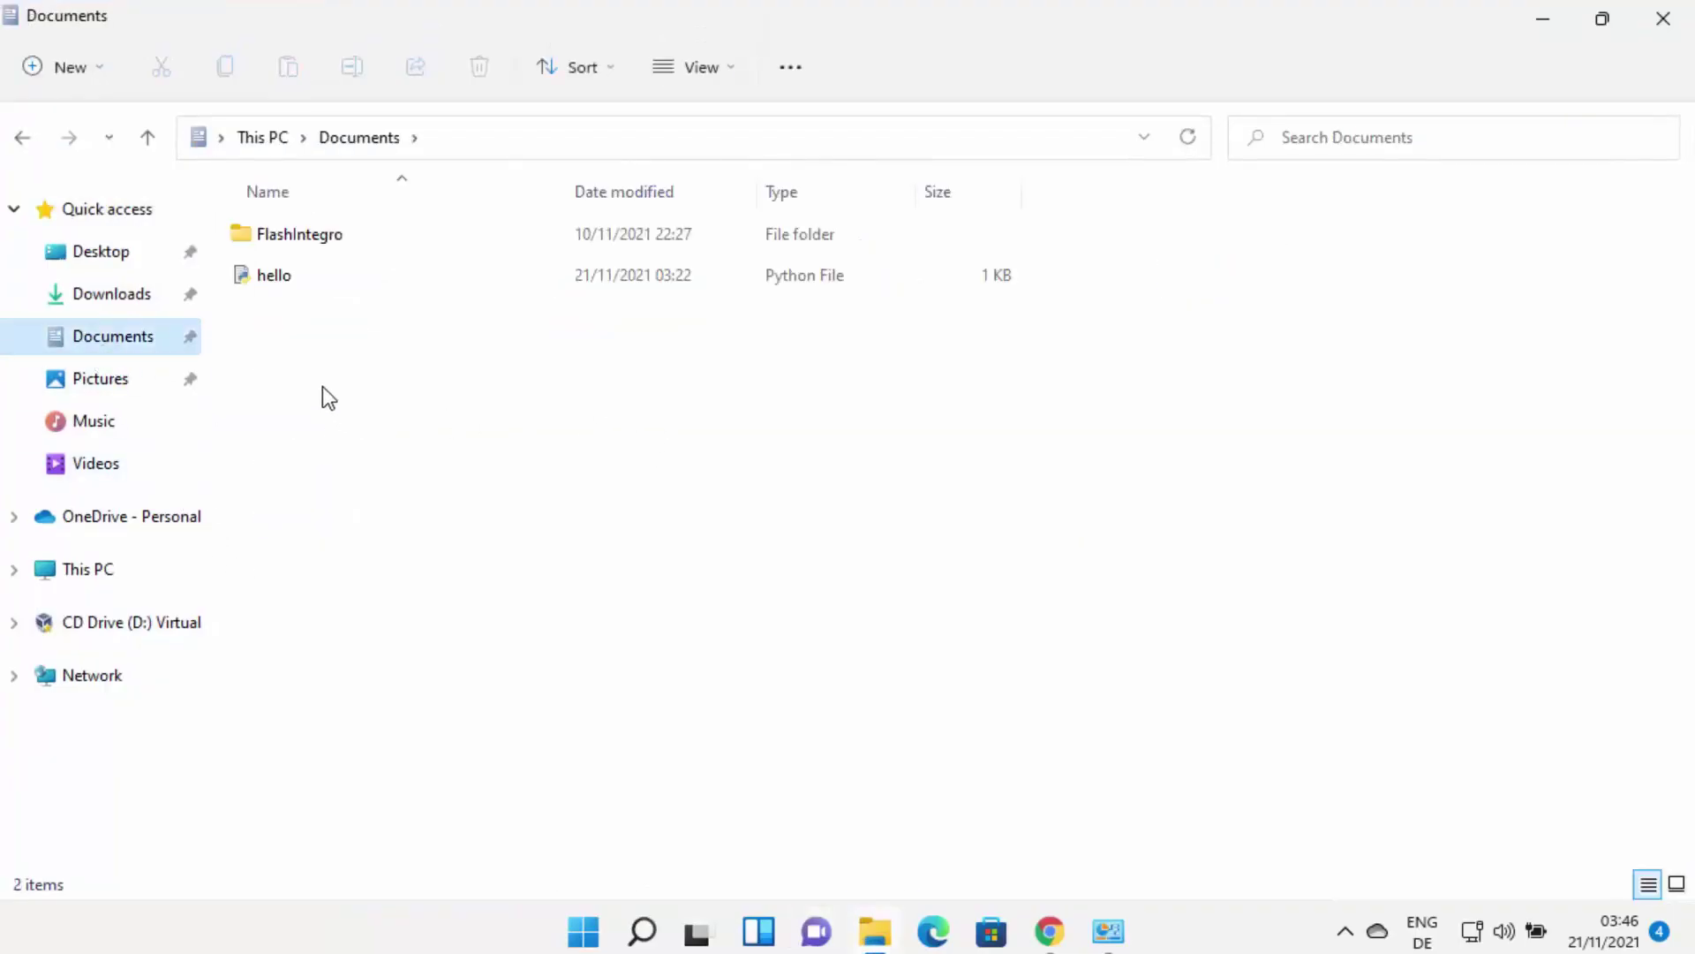
Create a folder named JavaApps in Documents and open it
click(81, 72)
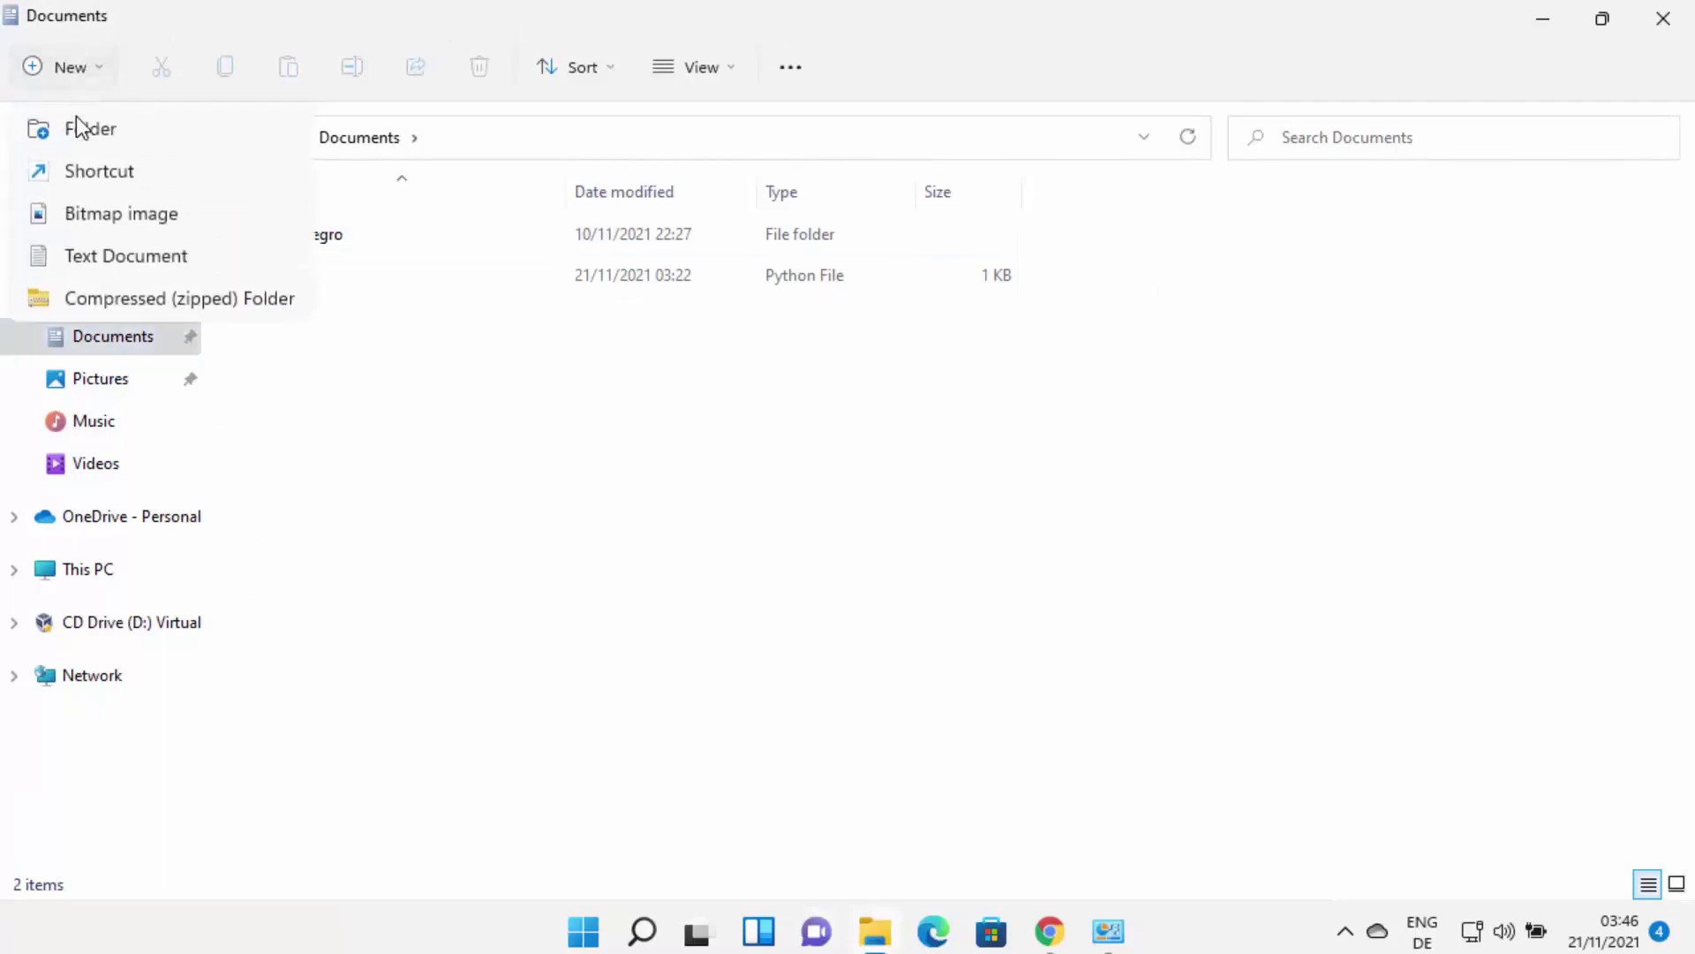
click(773, 391)
key(ctrl+shift+n)
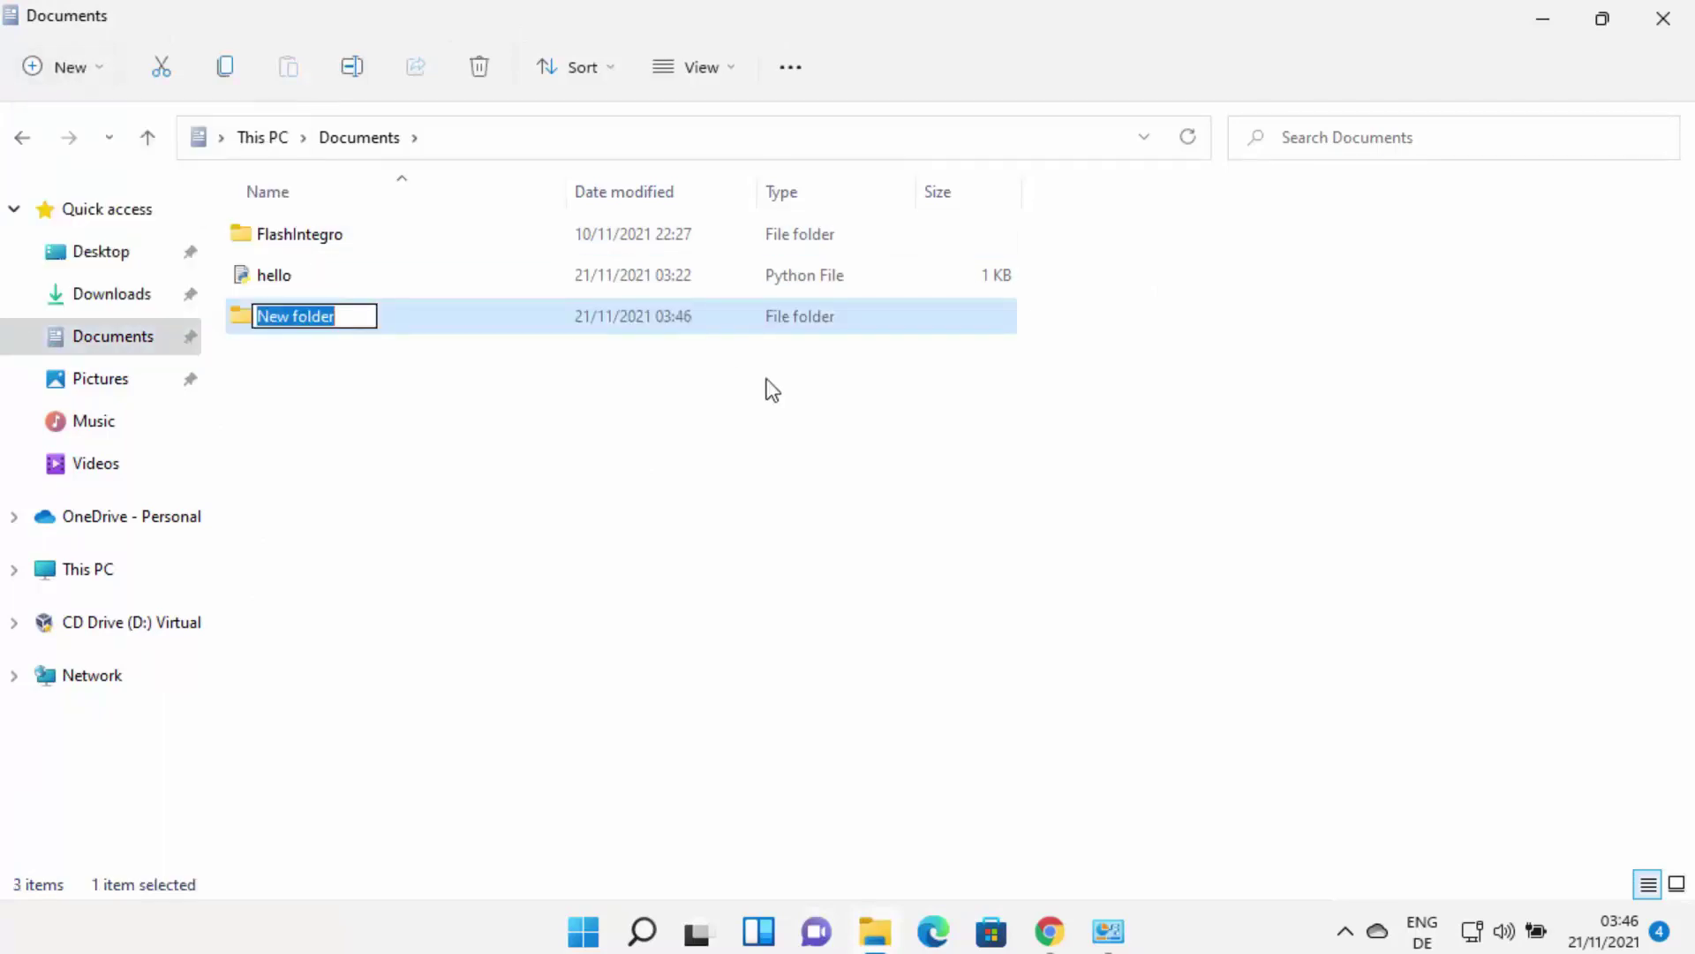
text(Java)
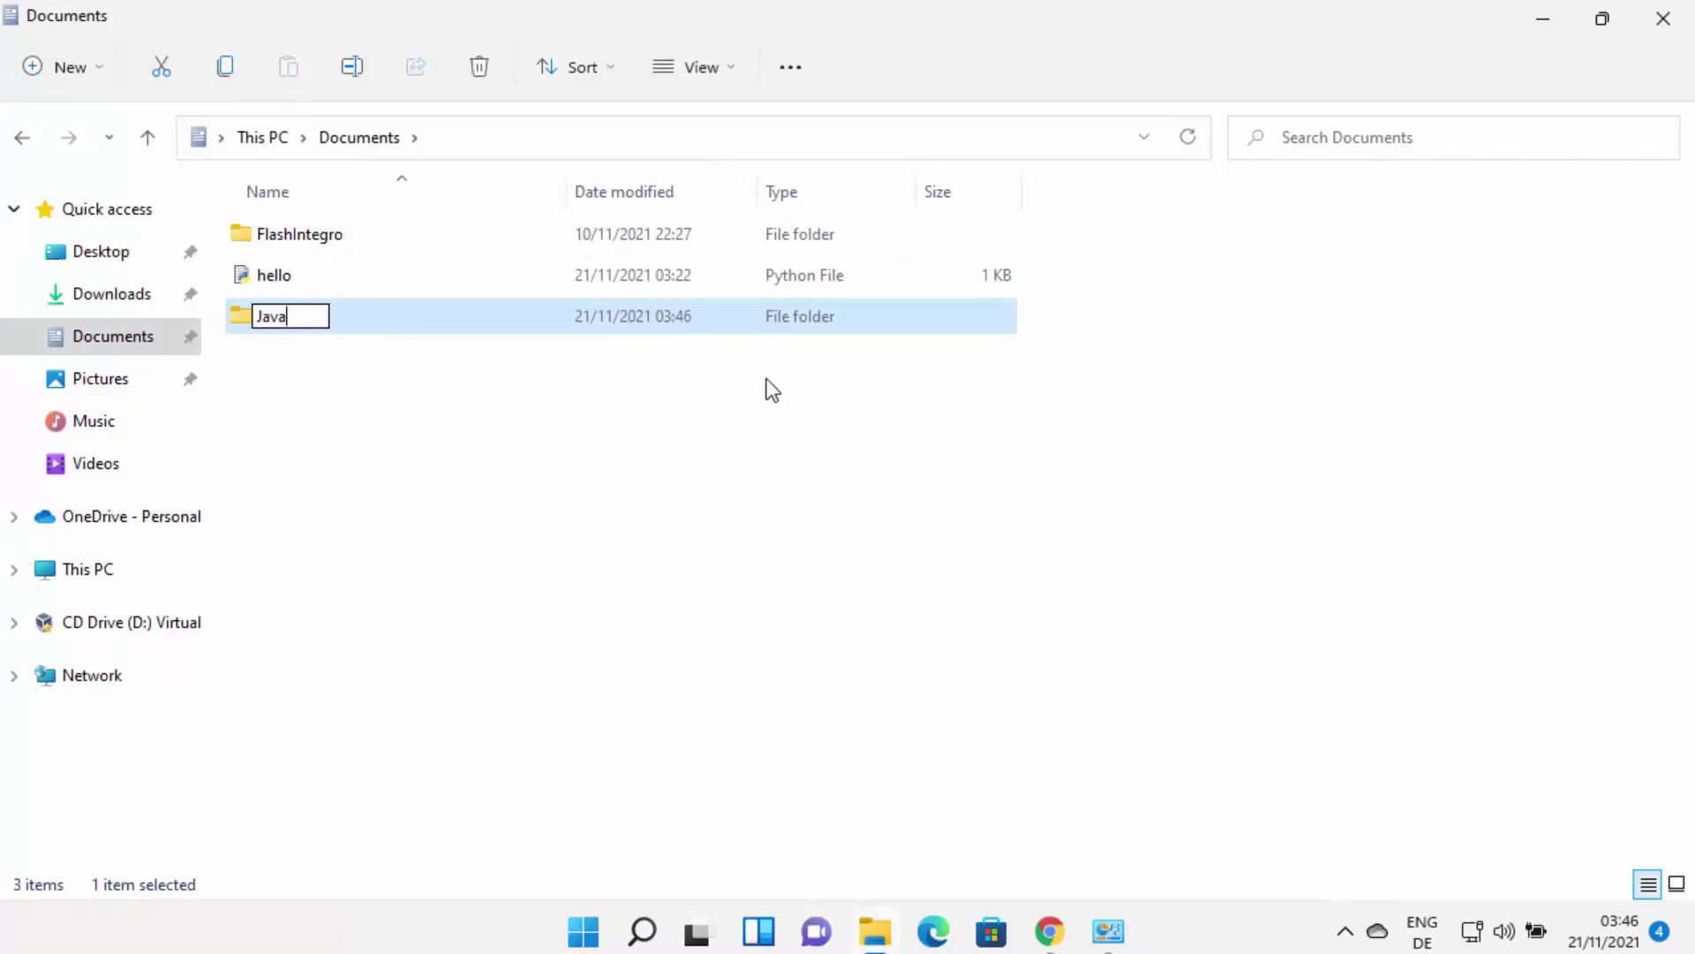
text(Apps)
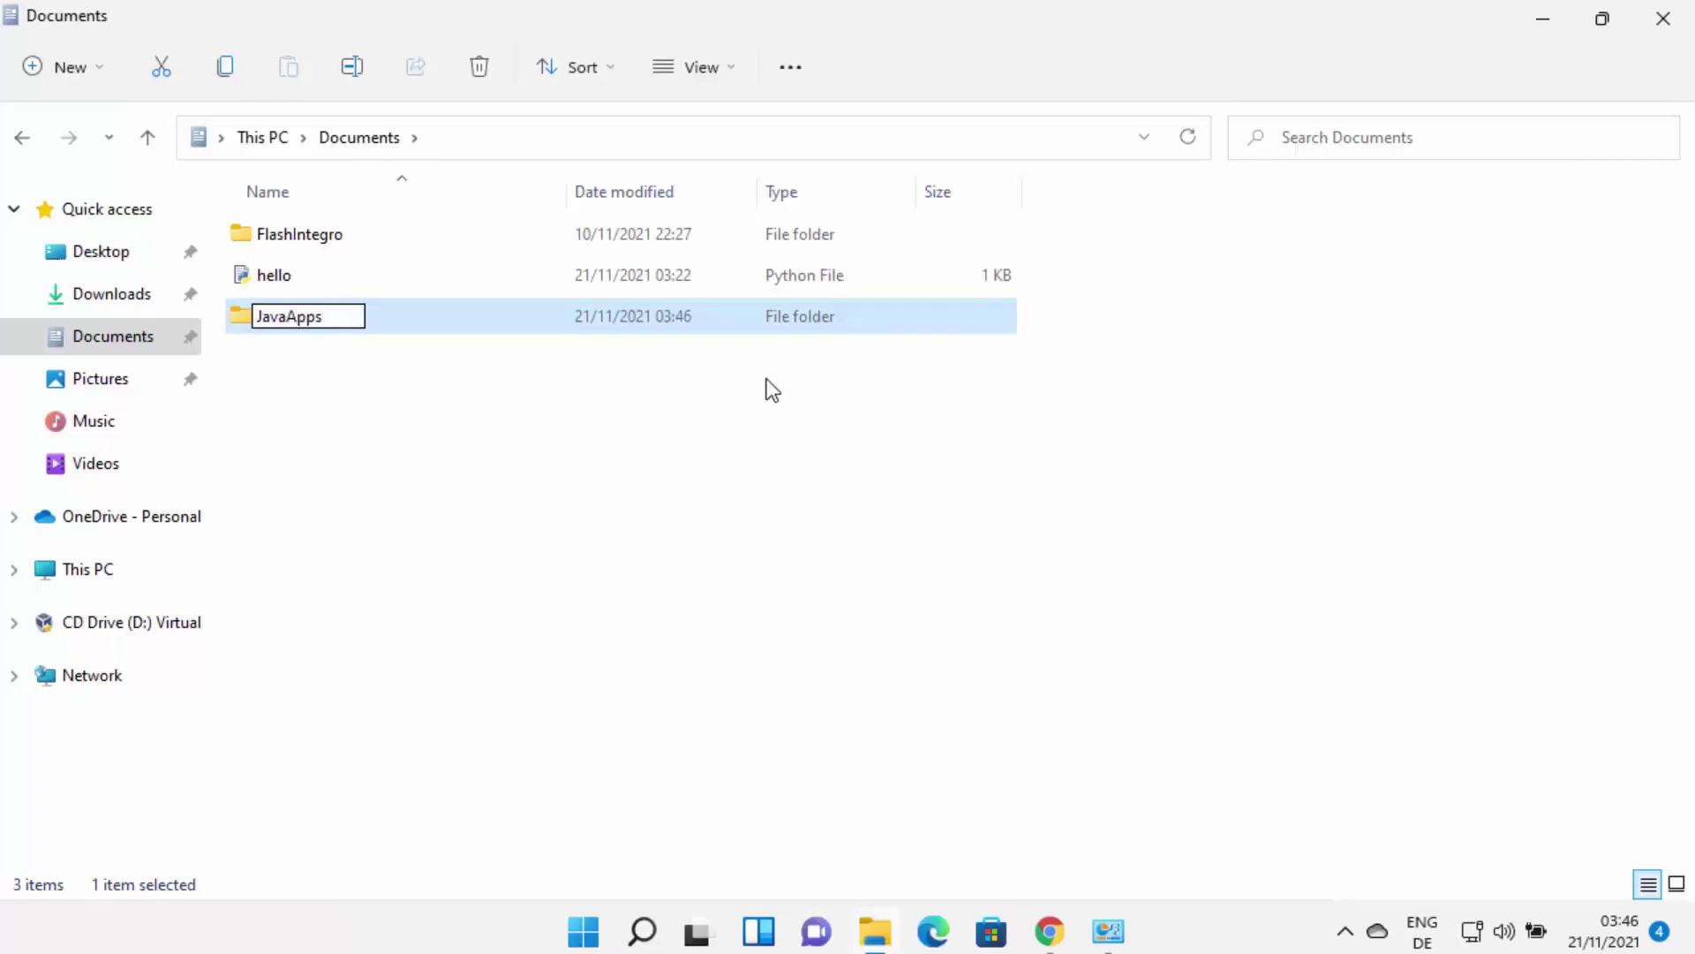
key(Return)
key(Return)
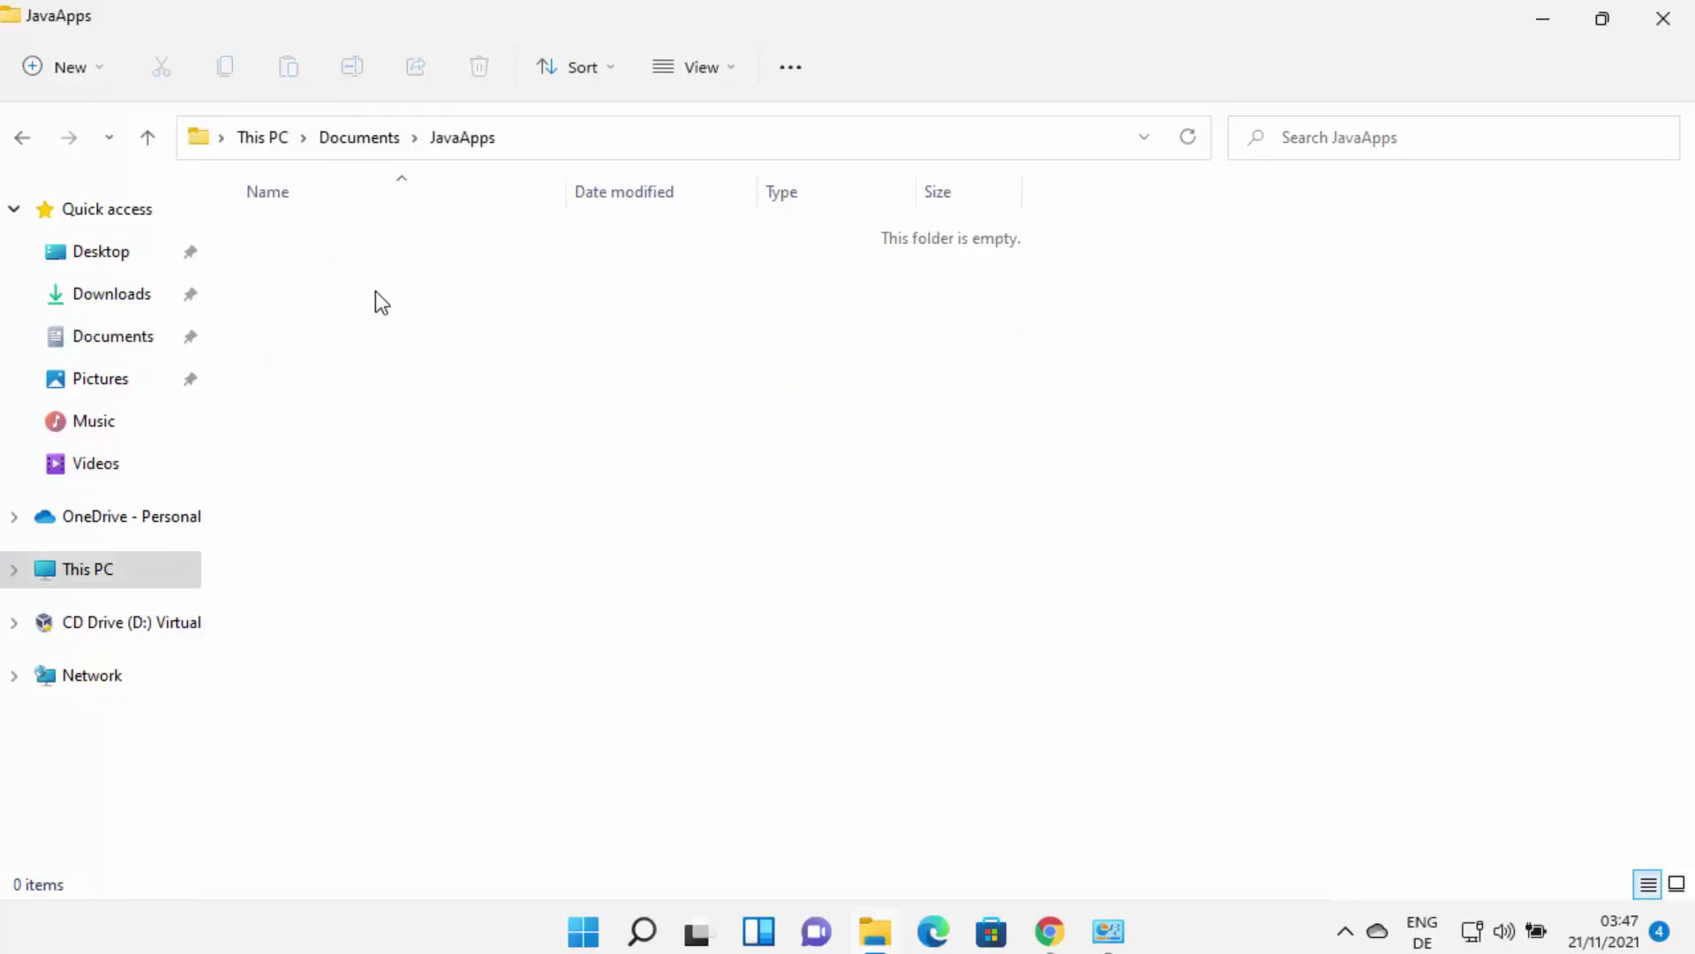
Create a new text document named hello in the JavaApps folder
right_click(375, 299)
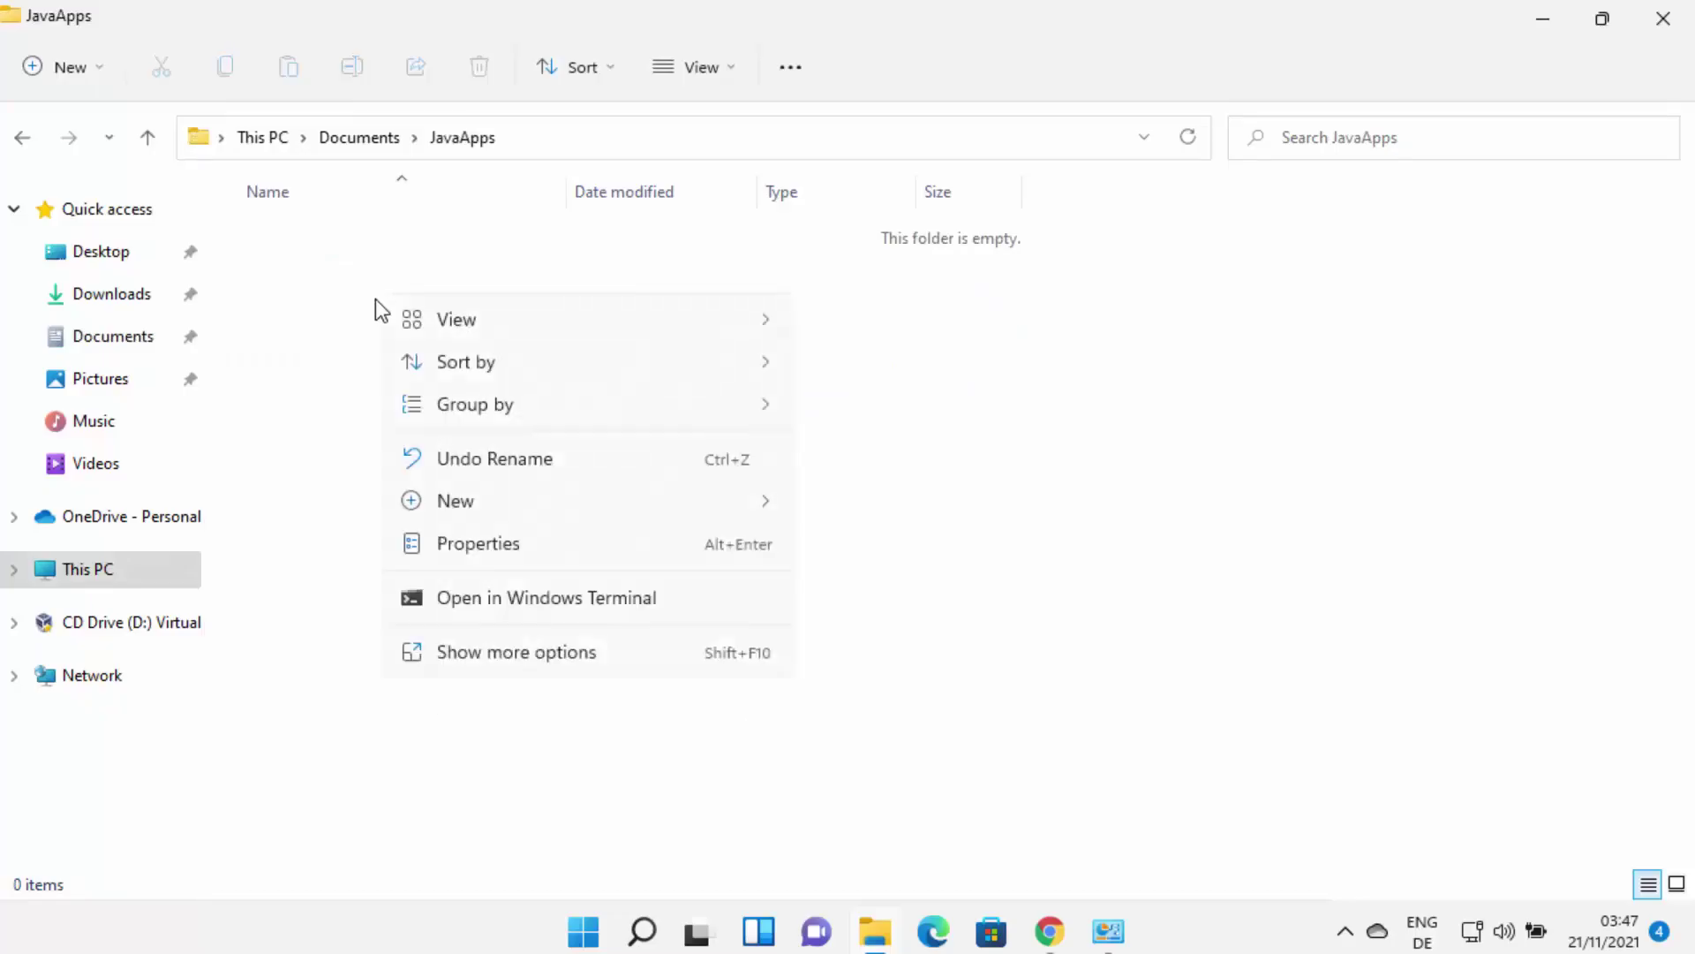
mouse_move(704, 497)
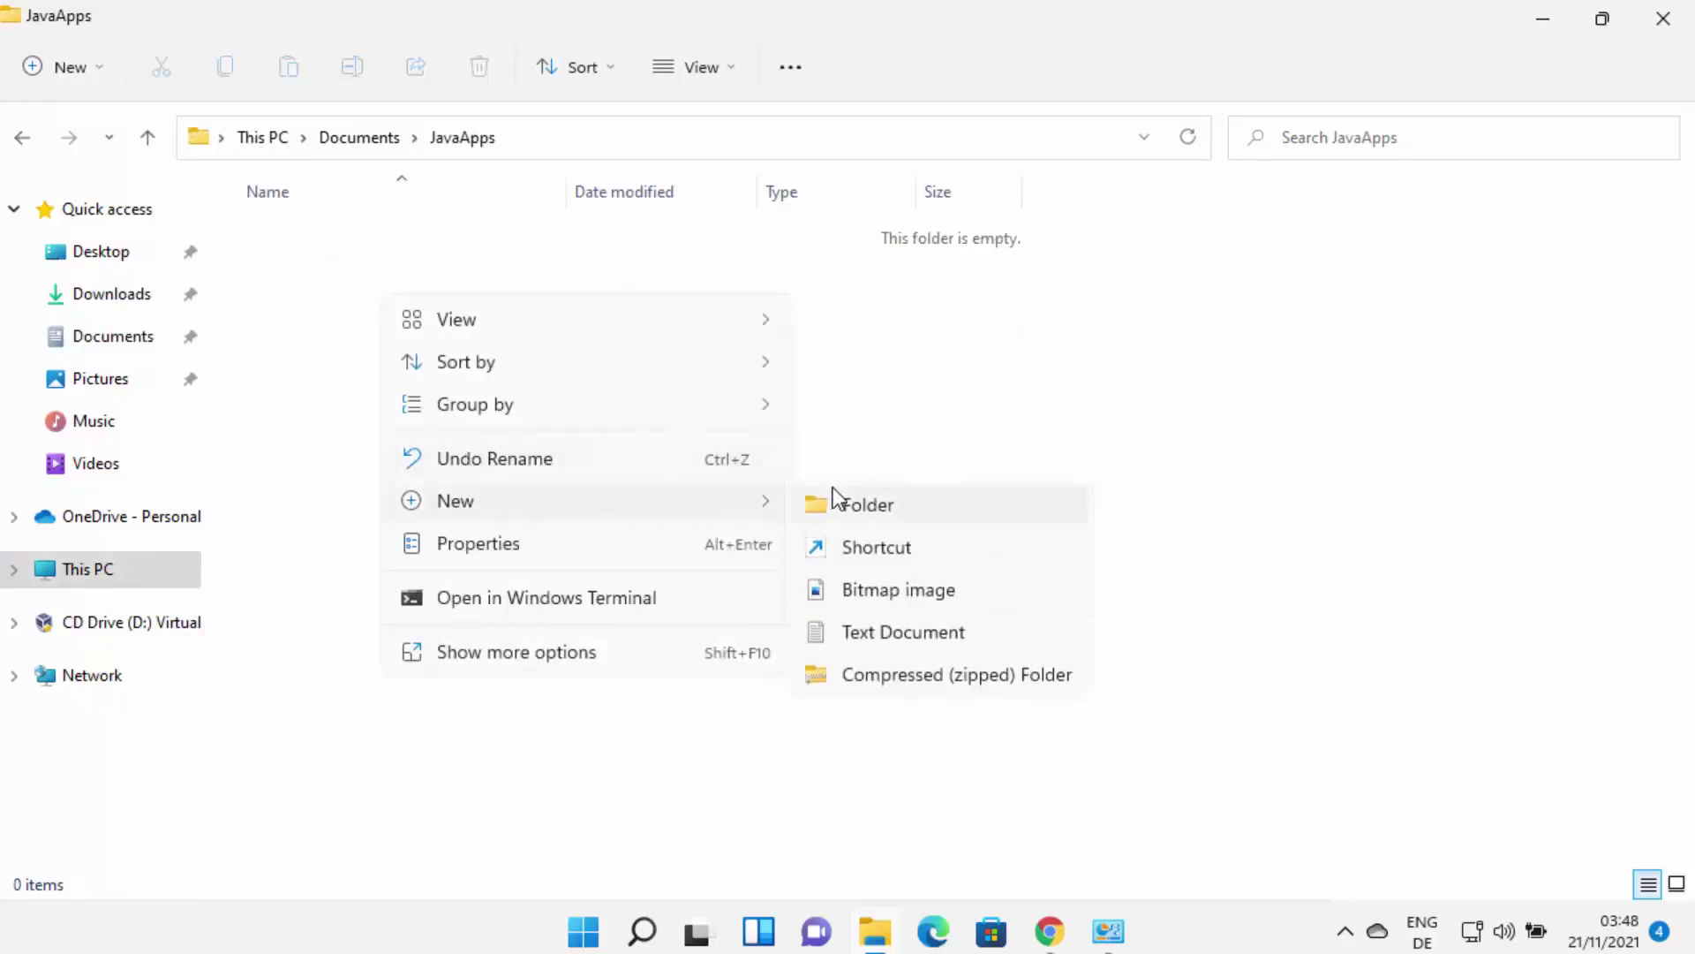
click(880, 648)
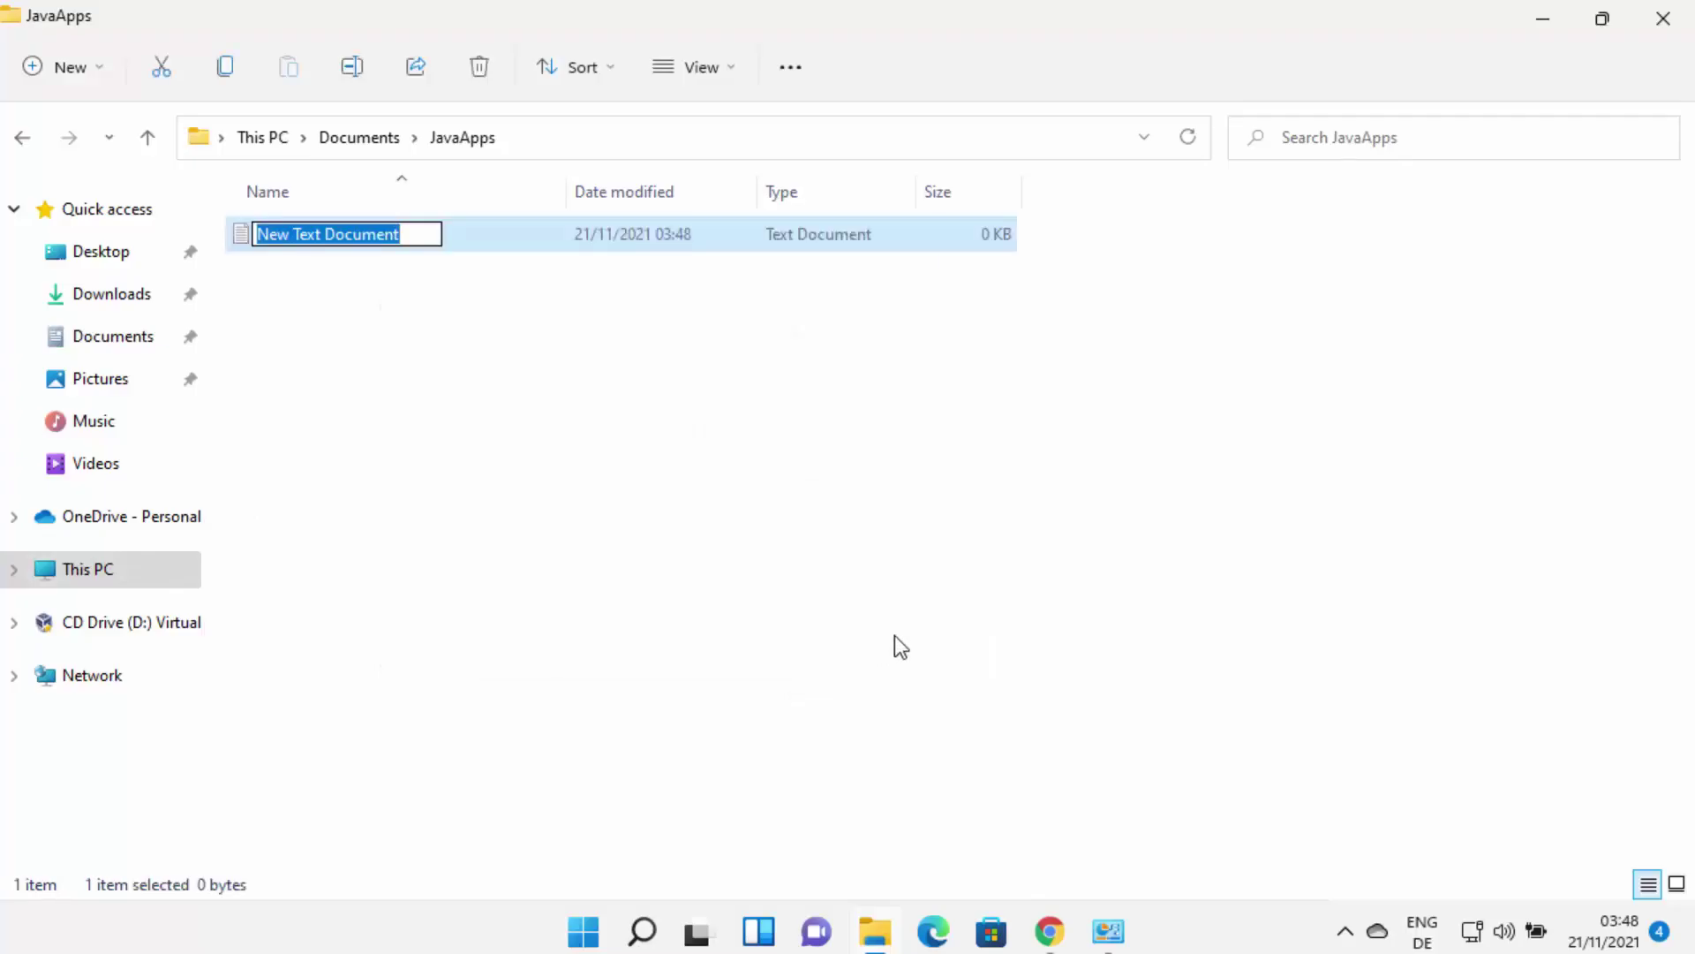
text(hello)
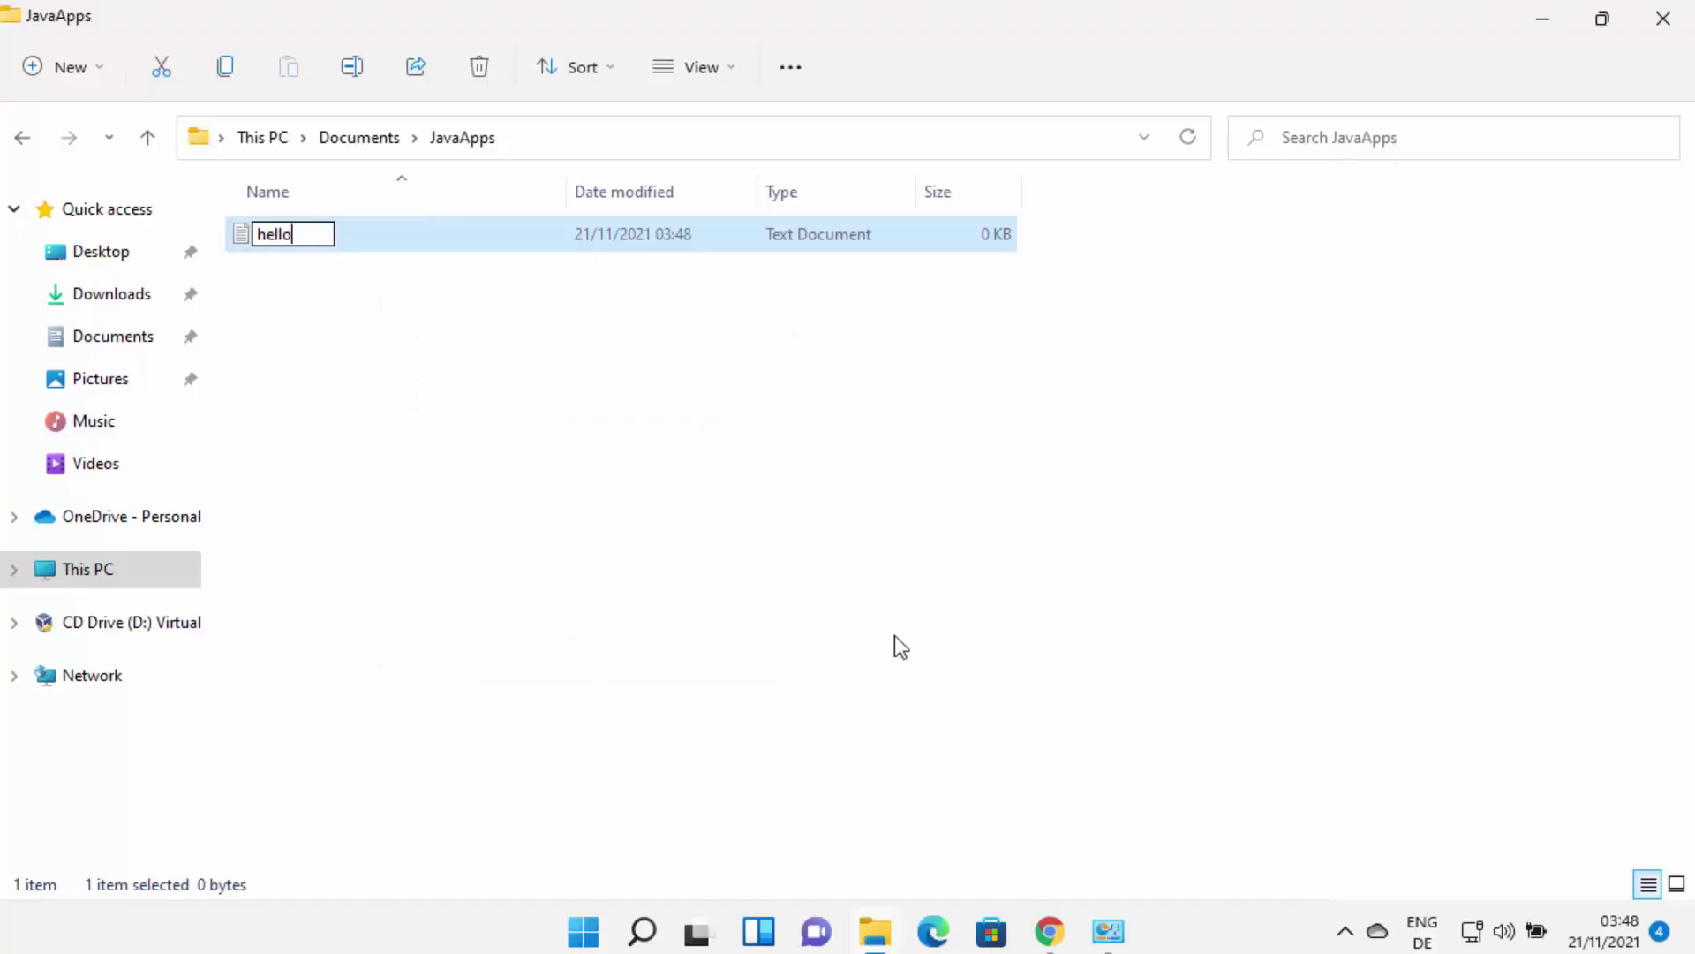
key(Return)
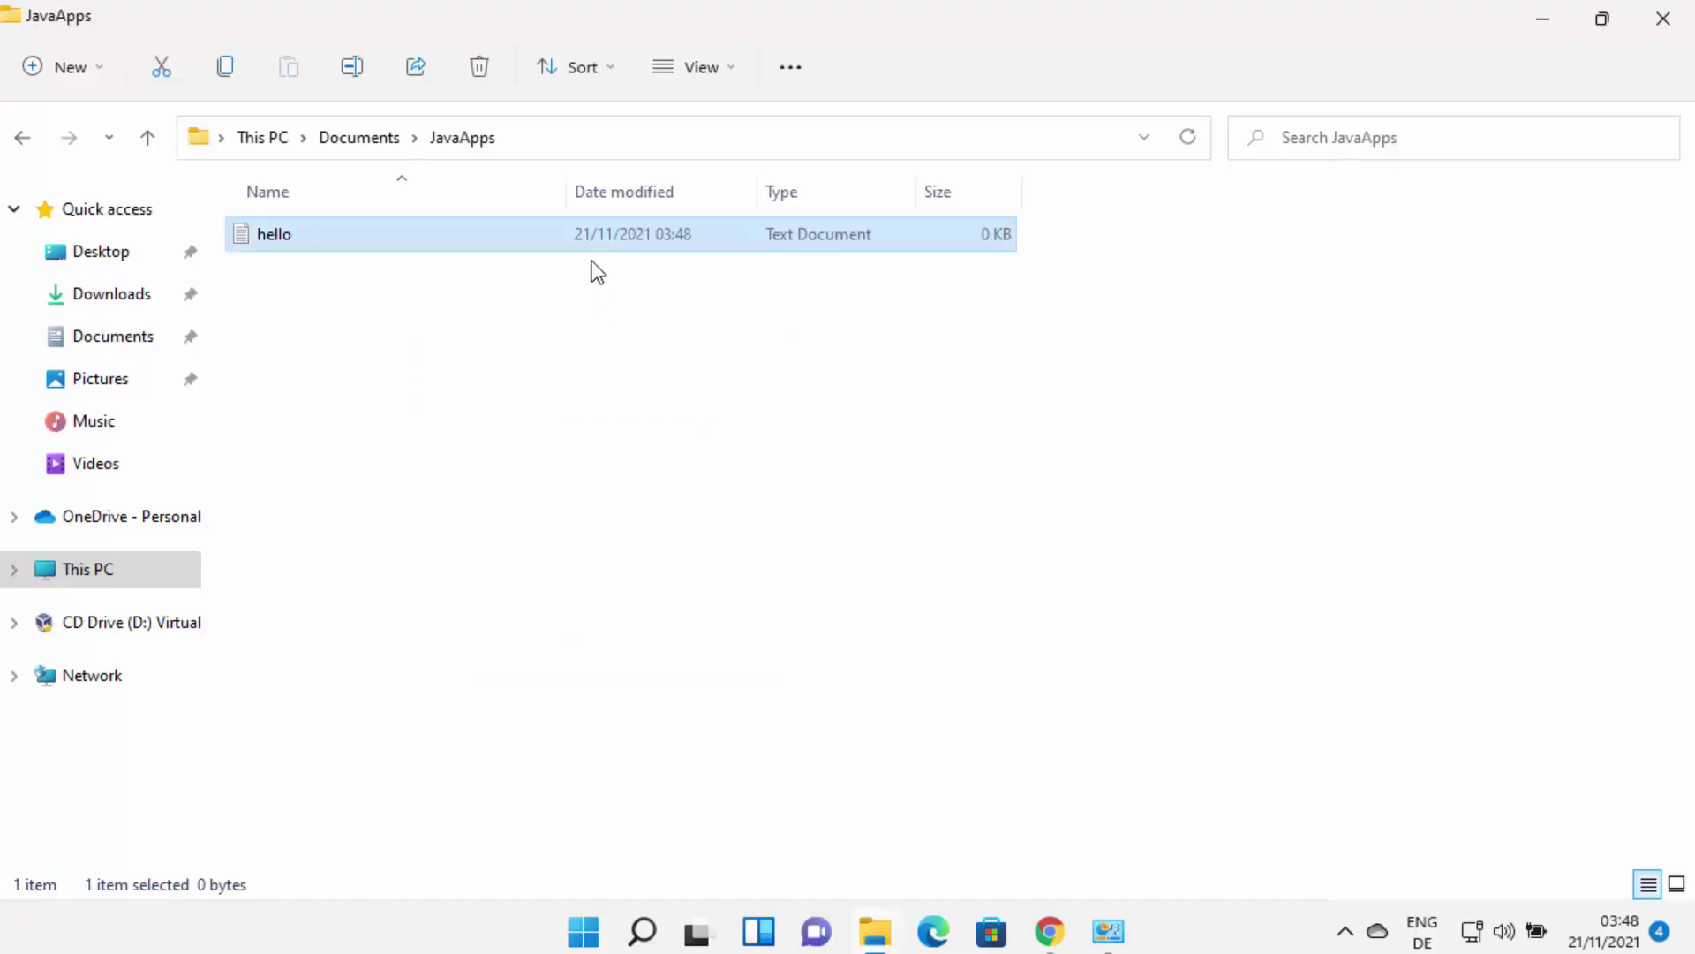
click(415, 412)
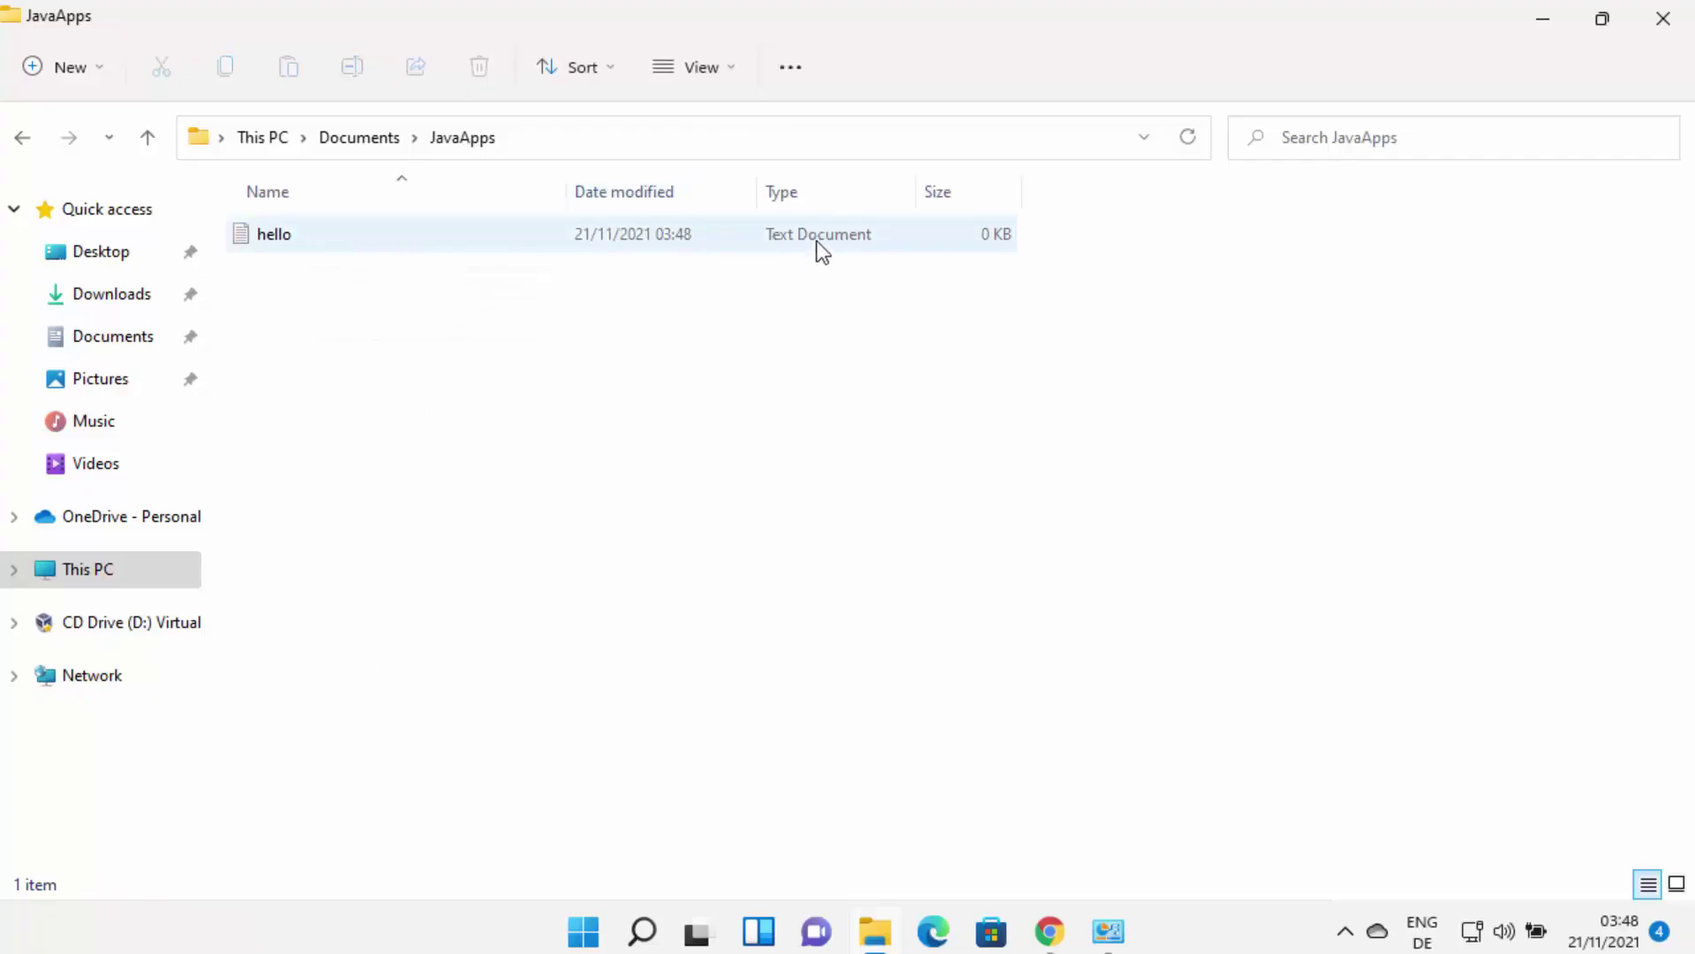
Turn on the display of file name extensions in File Explorer
click(735, 83)
mouse_move(742, 518)
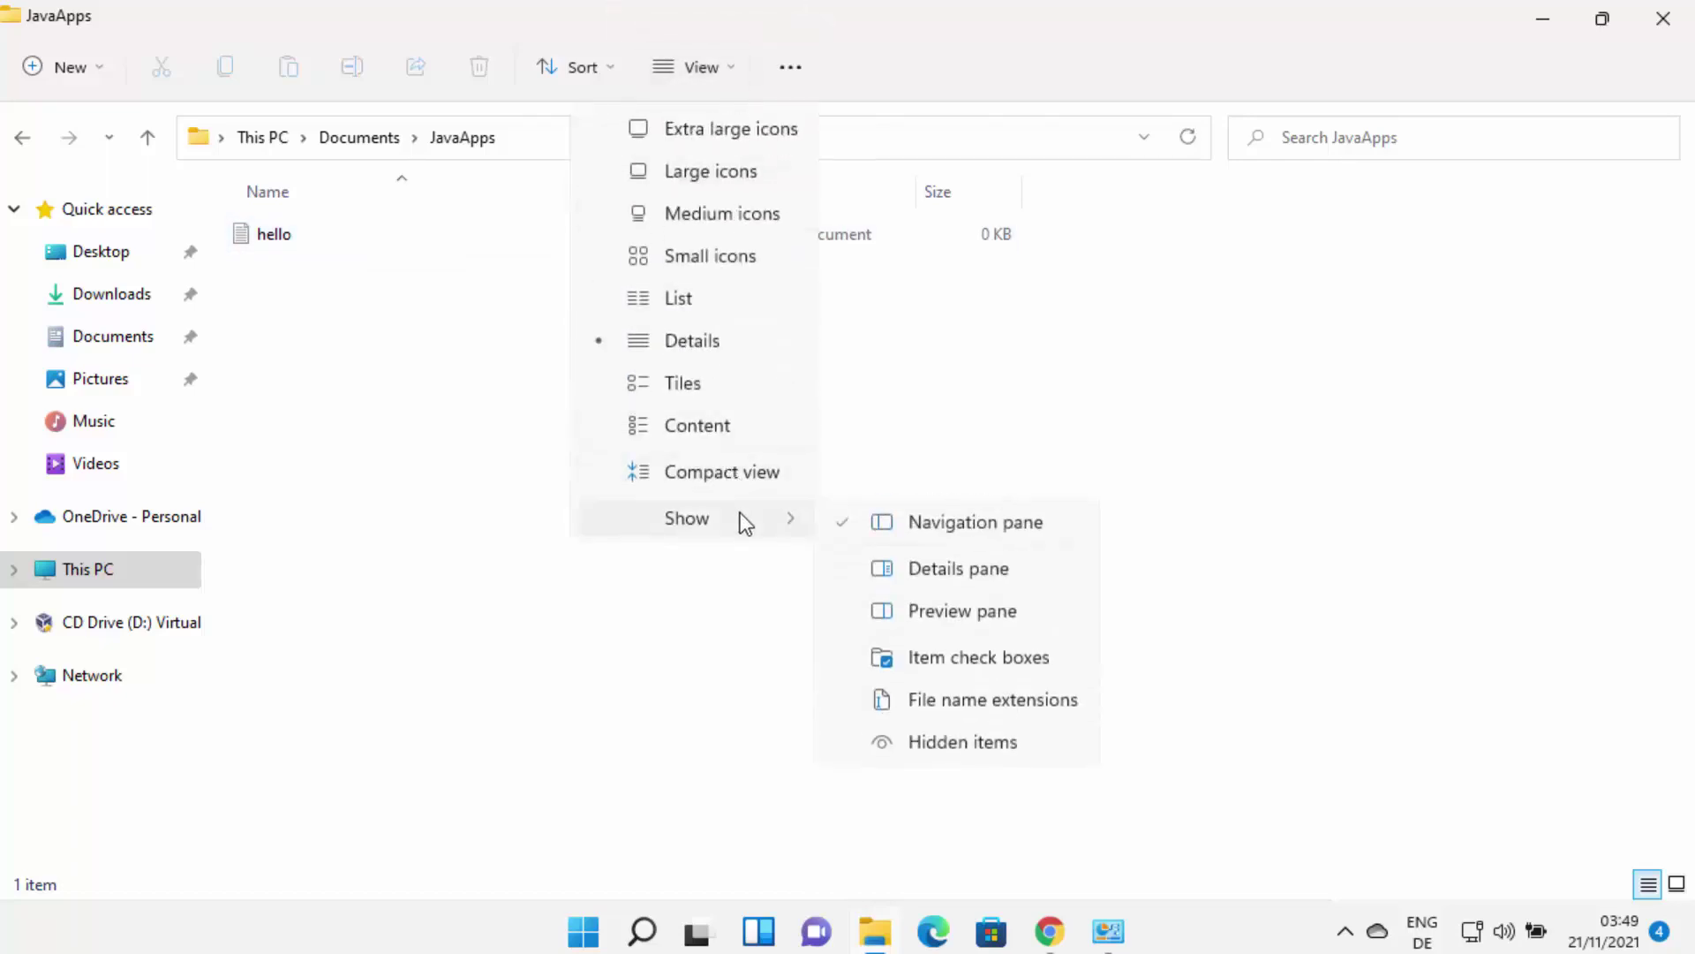
click(977, 708)
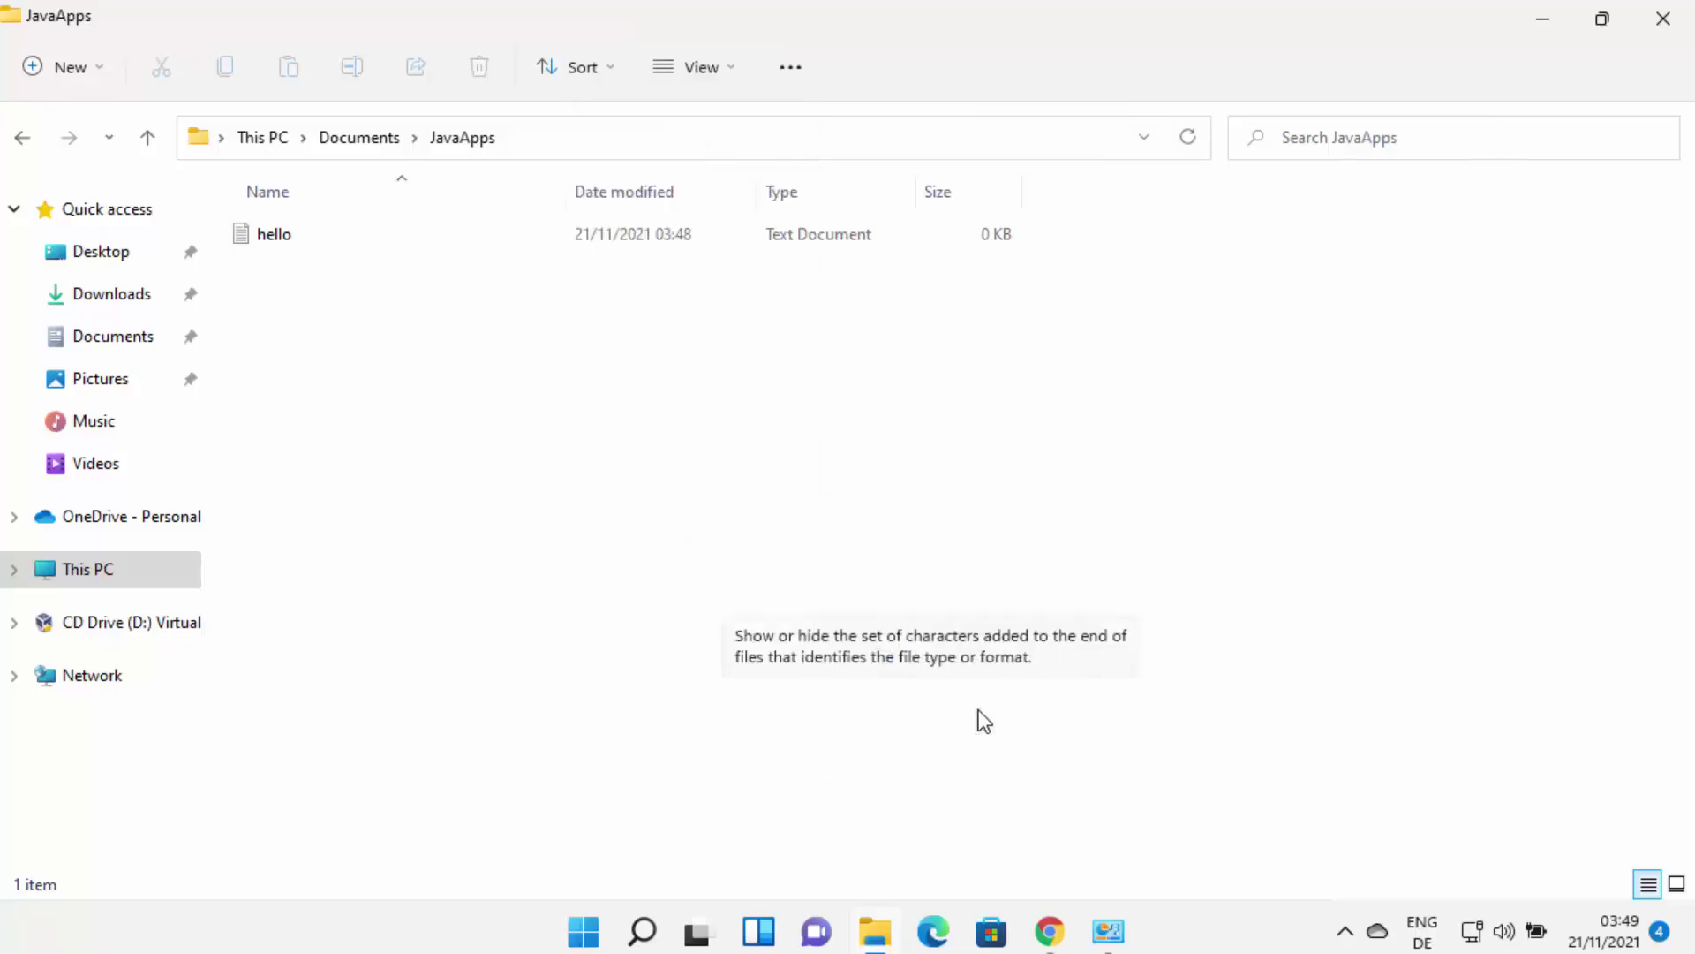
Rename the hello.txt file to hello.java and accept the extension change
click(311, 237)
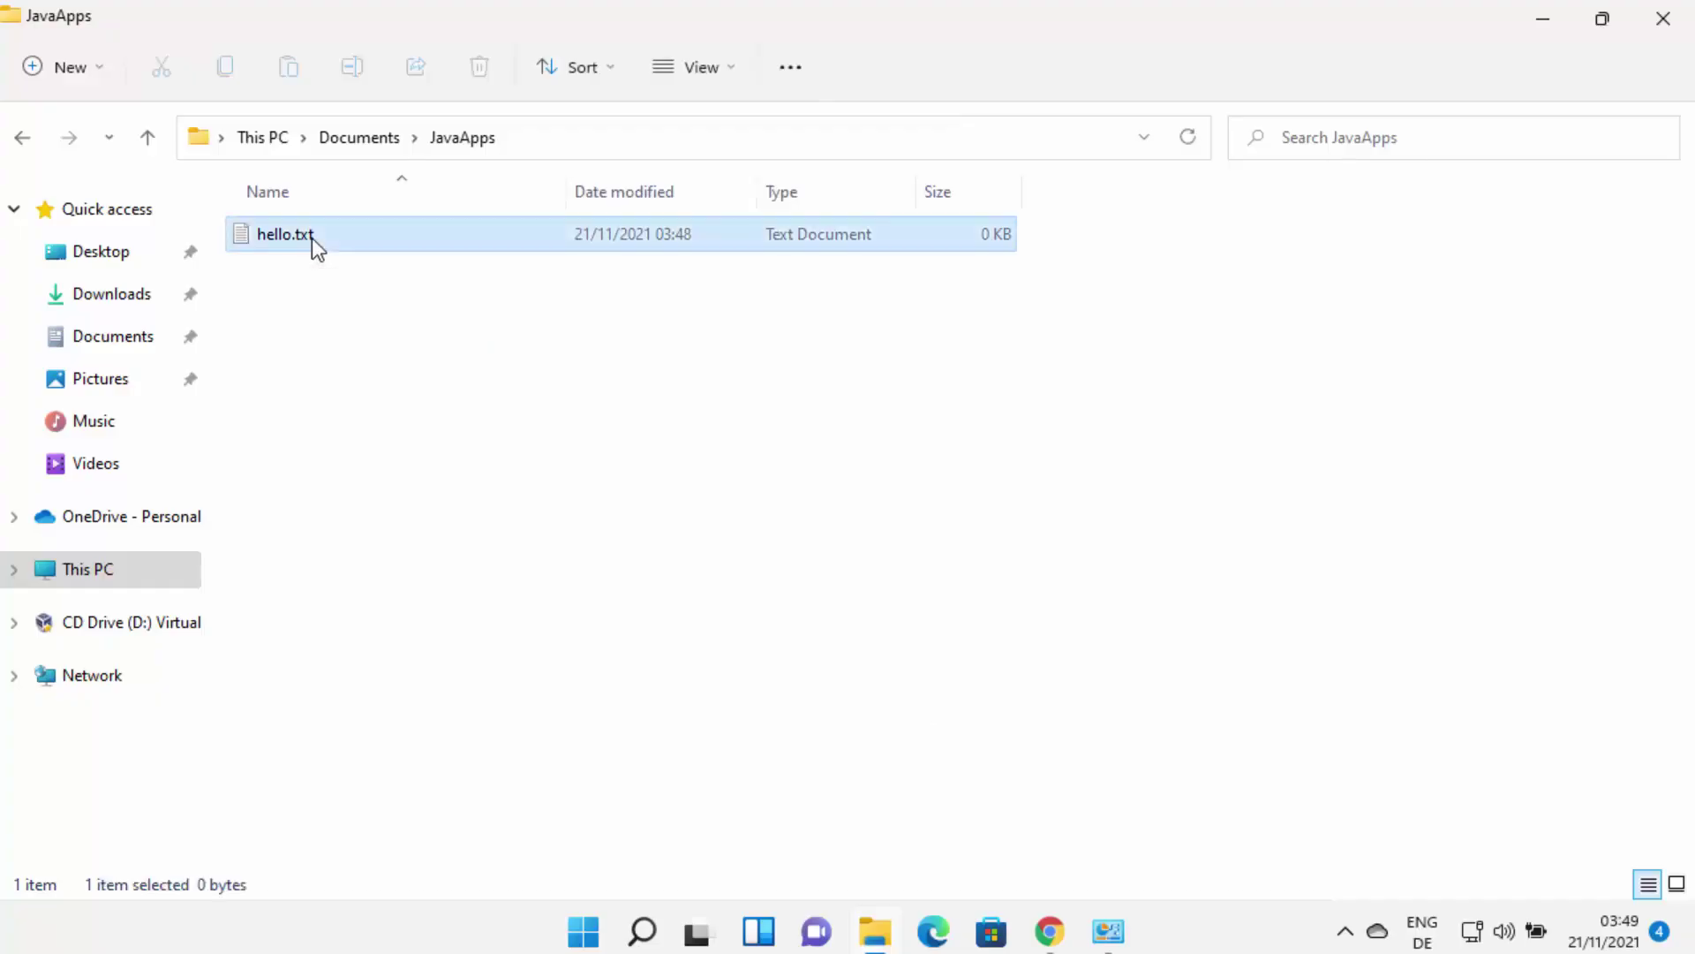
right_click(310, 237)
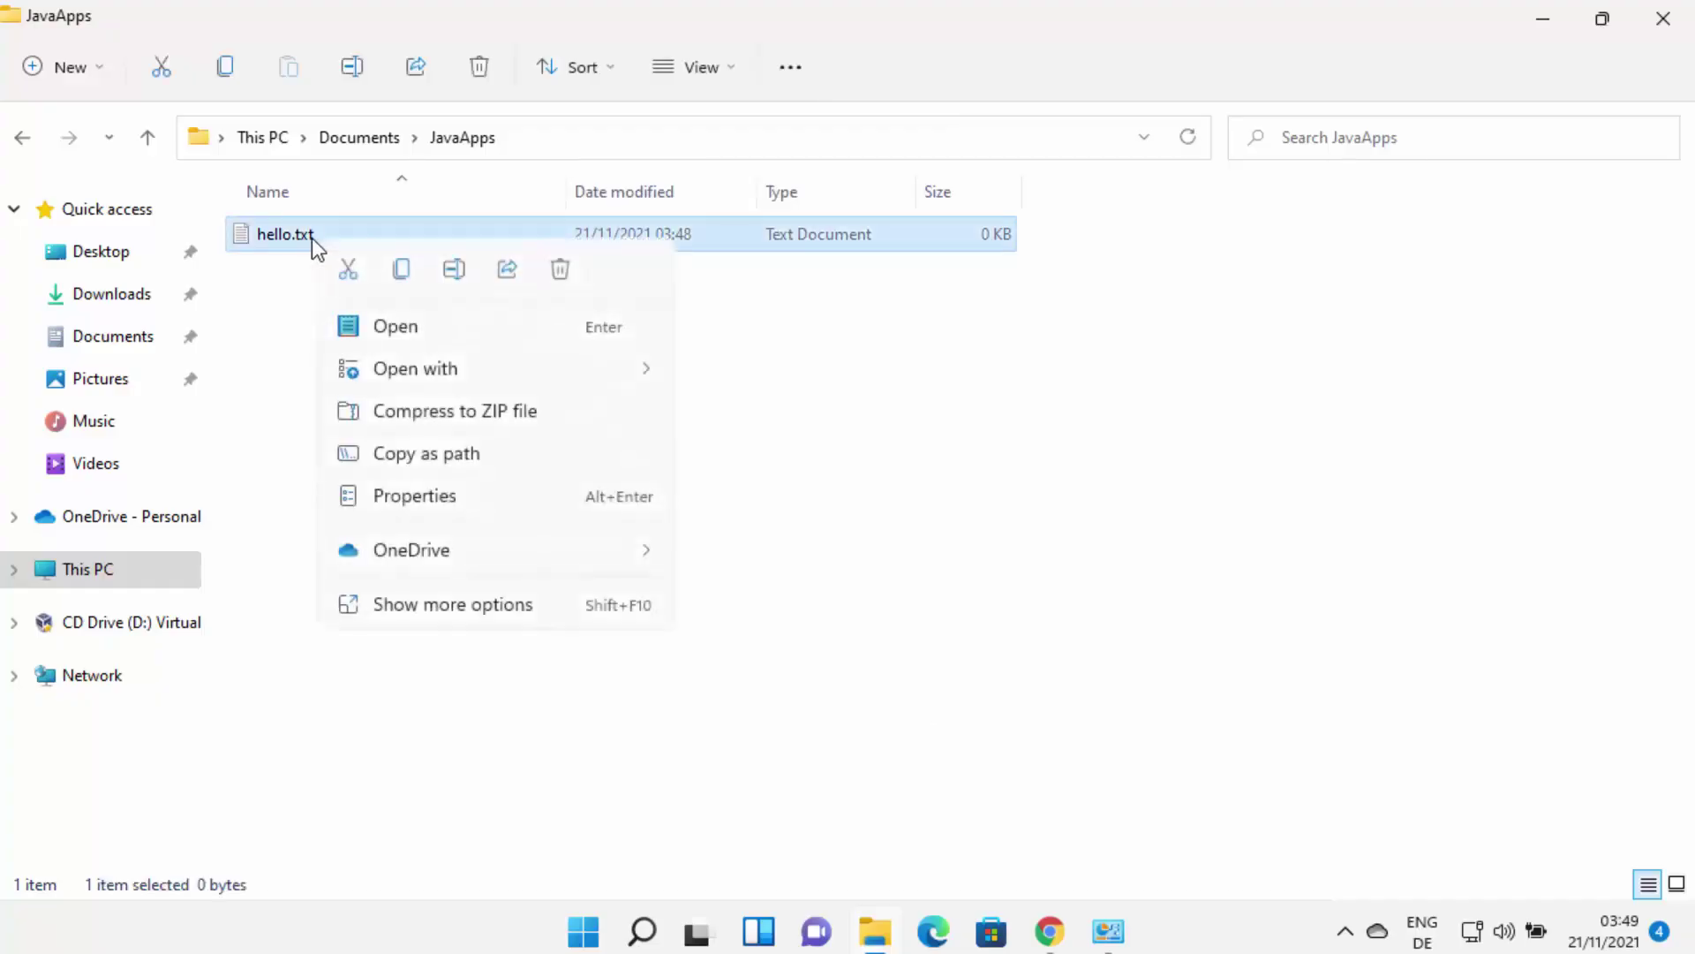
click(454, 271)
click(356, 235)
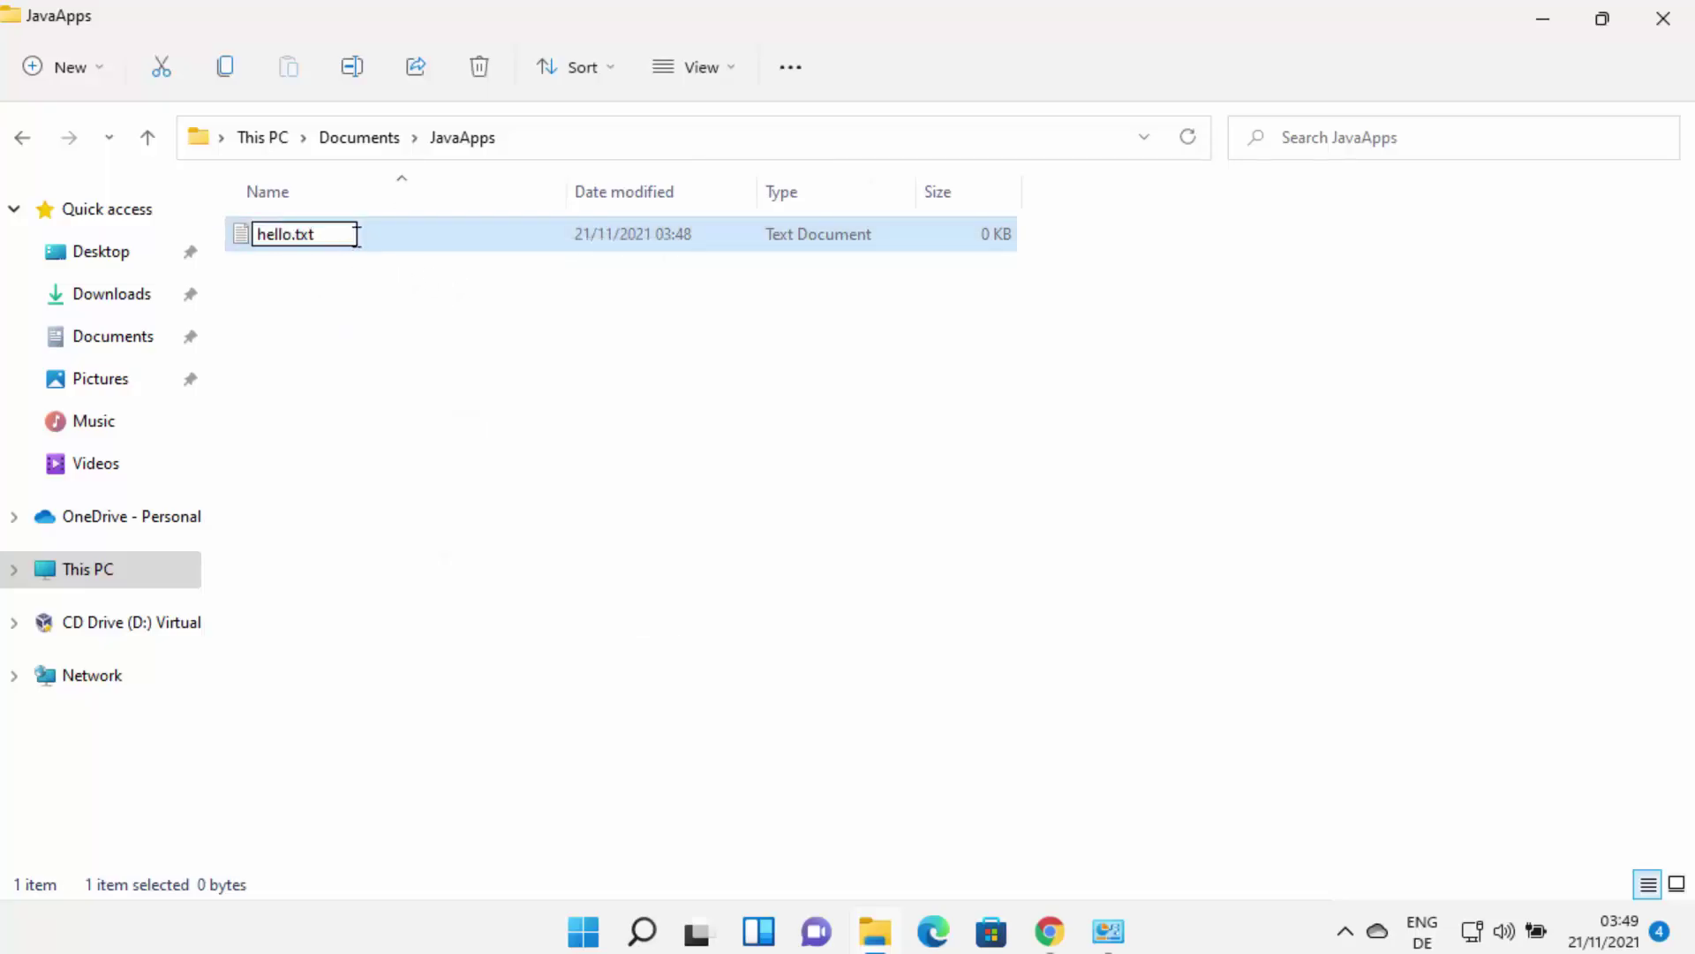
key(BackSpace)
key(BackSpace)
key(BackSpace)
text(java)
key(Return)
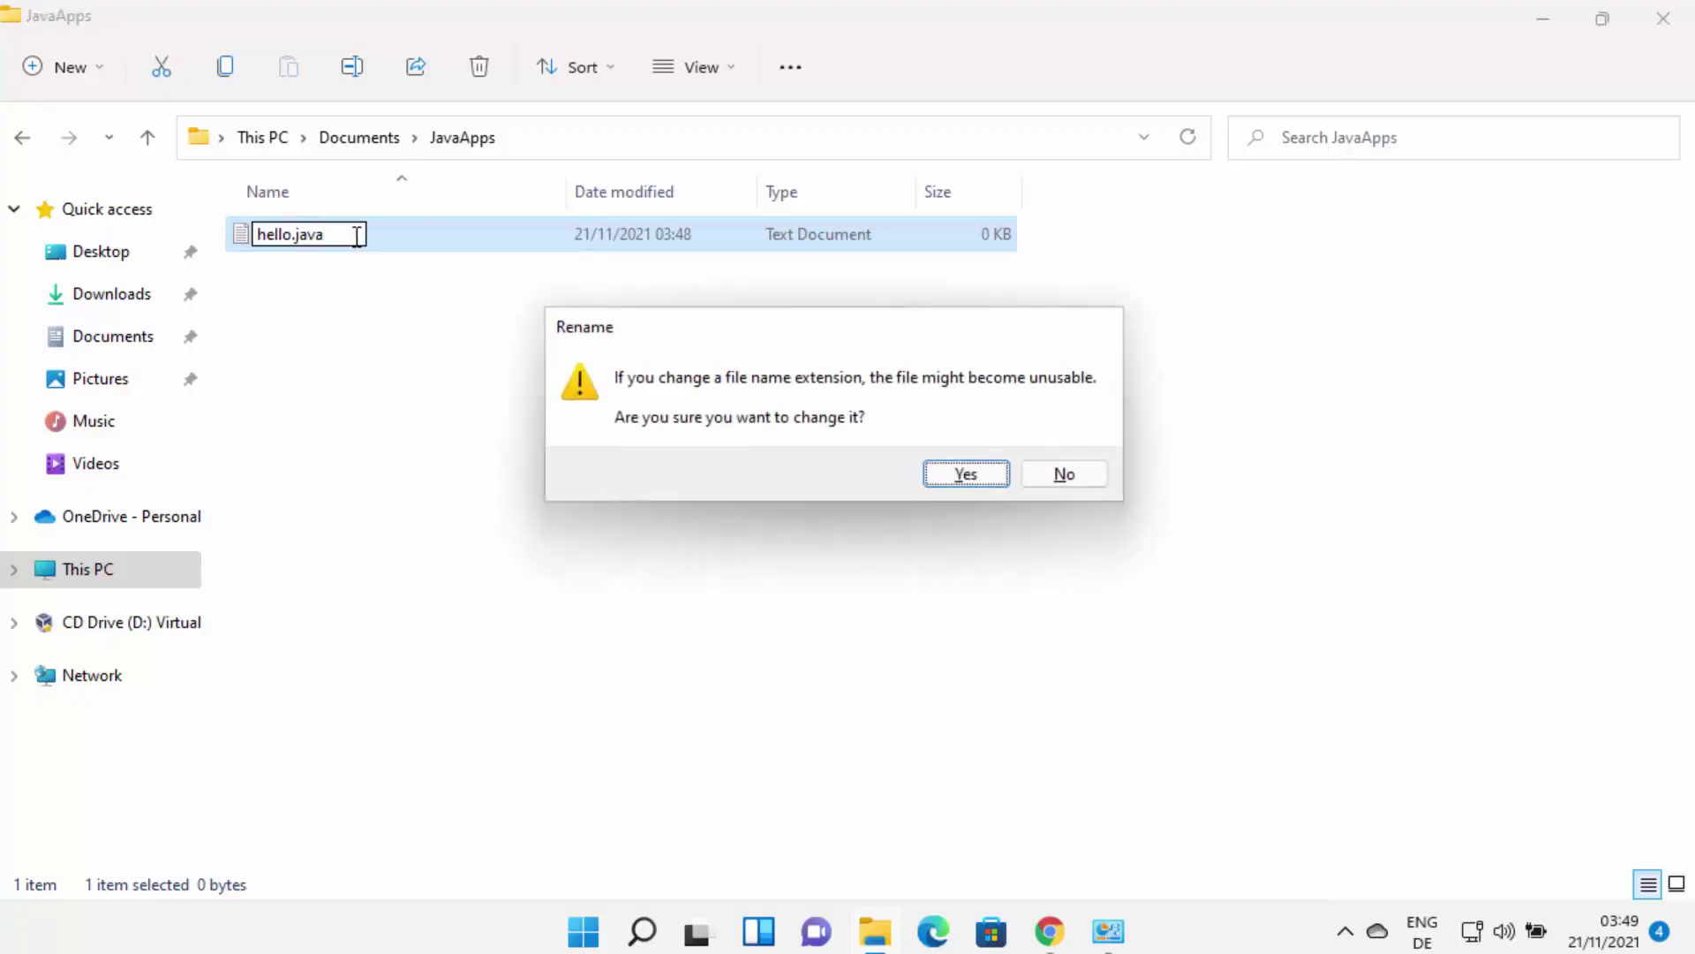
click(966, 475)
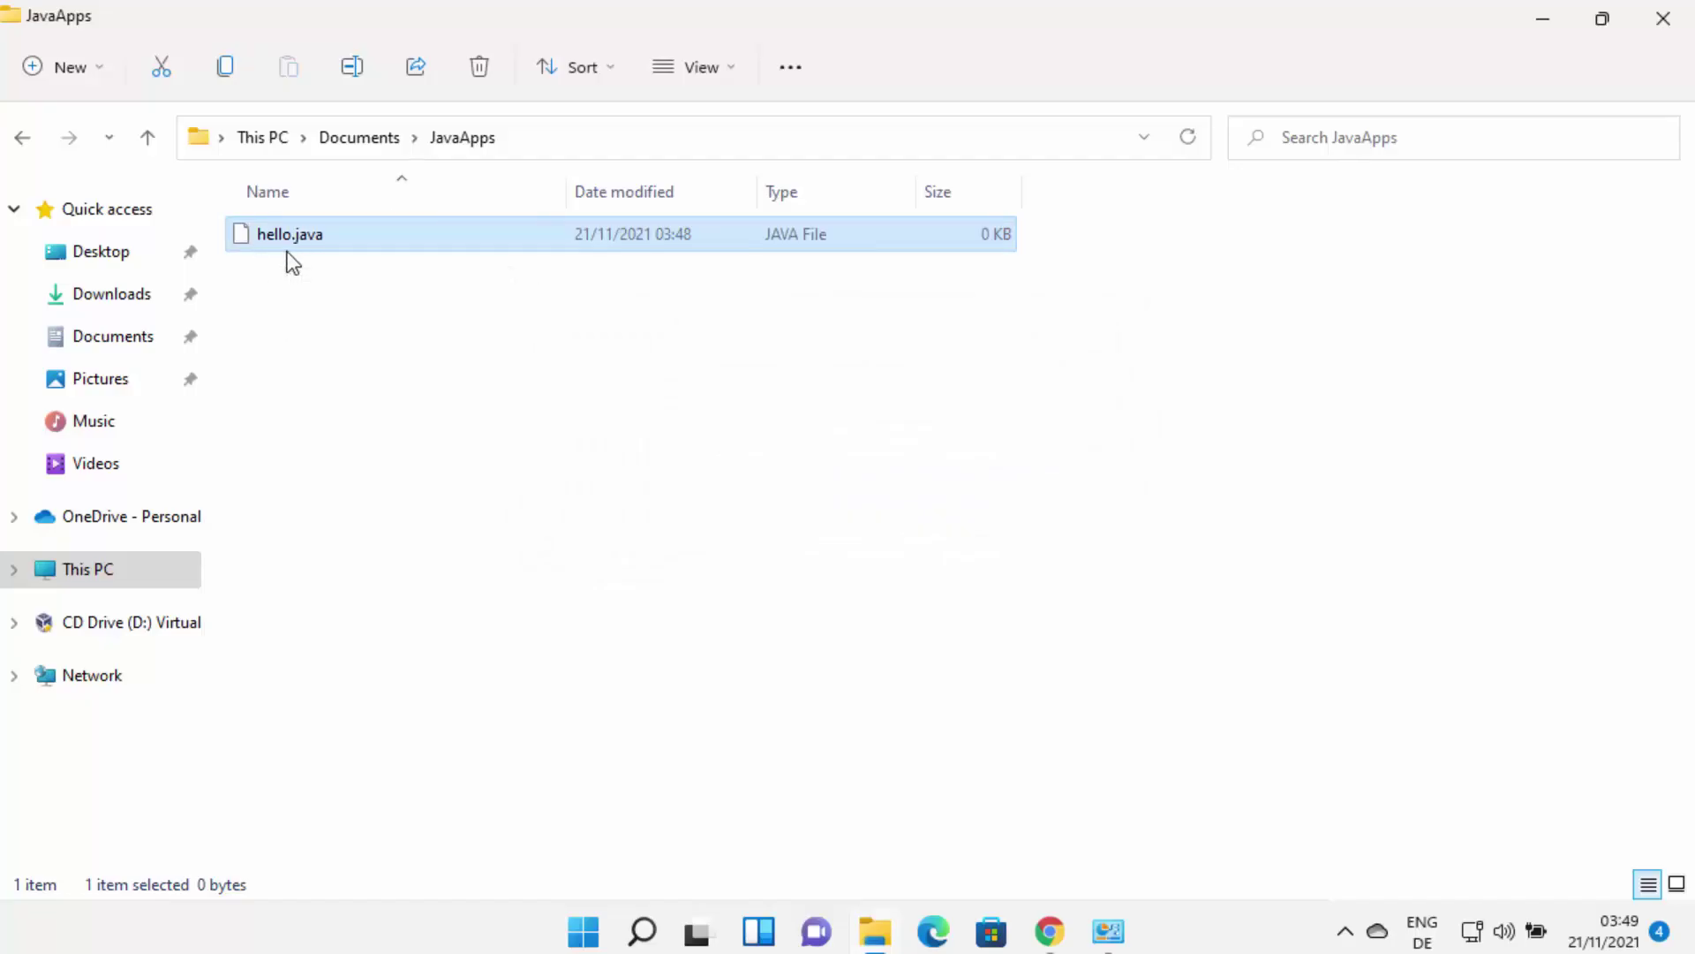
Open hello.java with Notepad, keeping it as the app always used for .java files
right_click(343, 237)
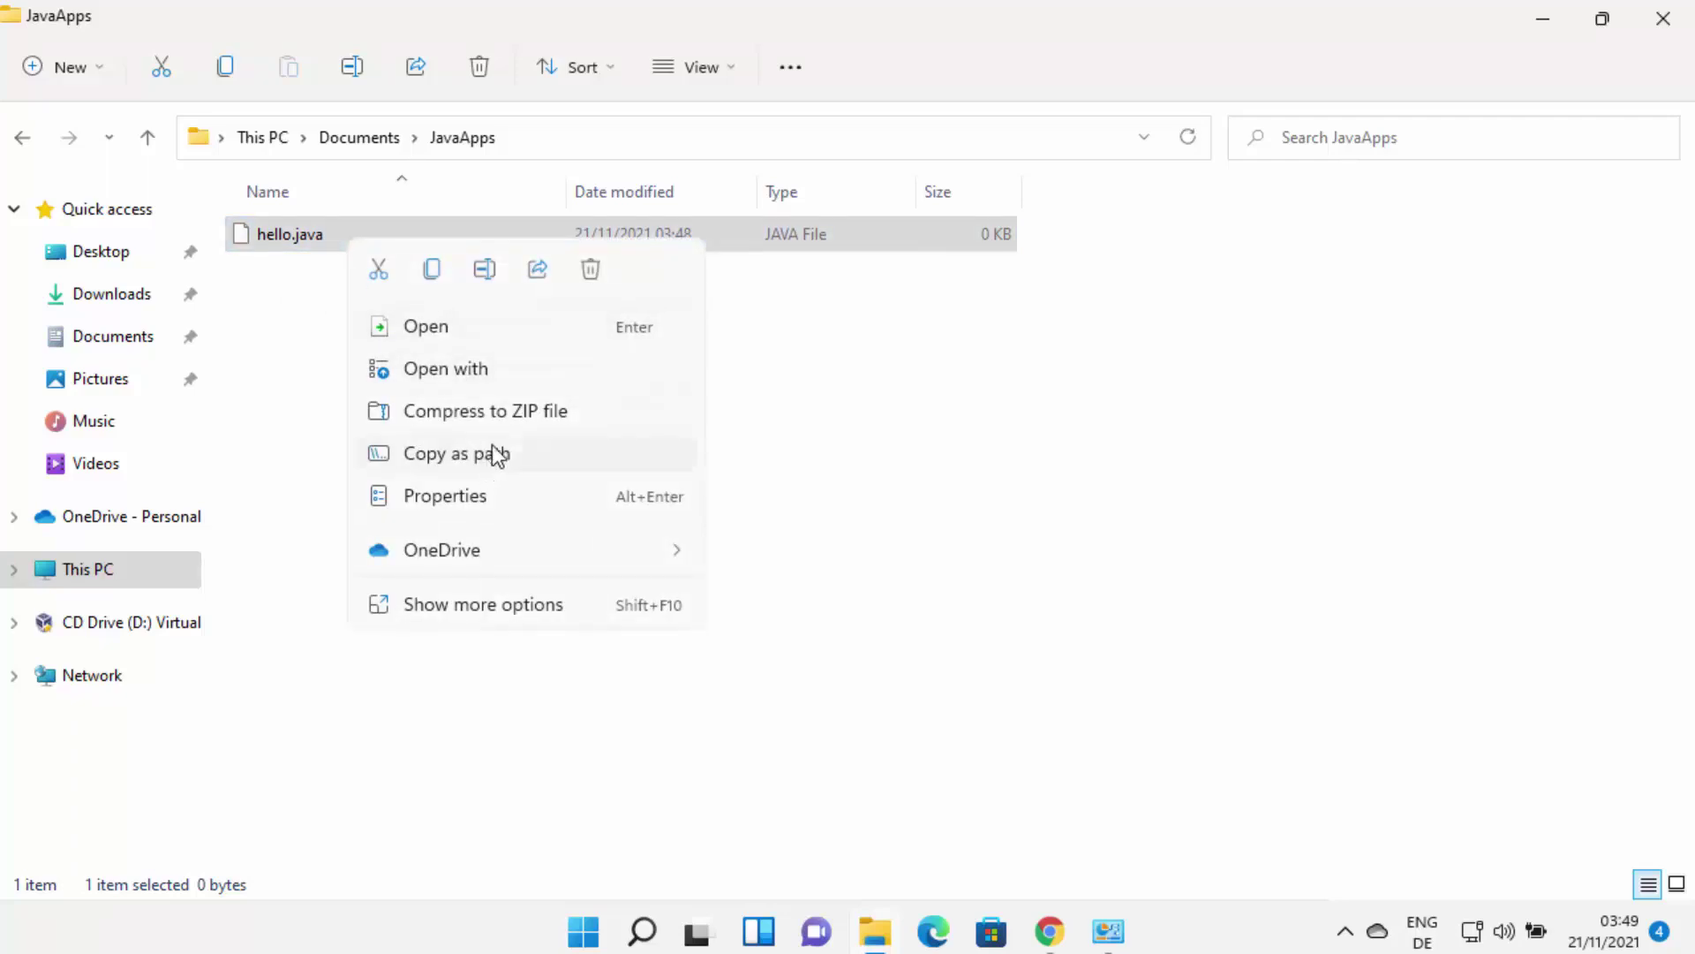
click(452, 374)
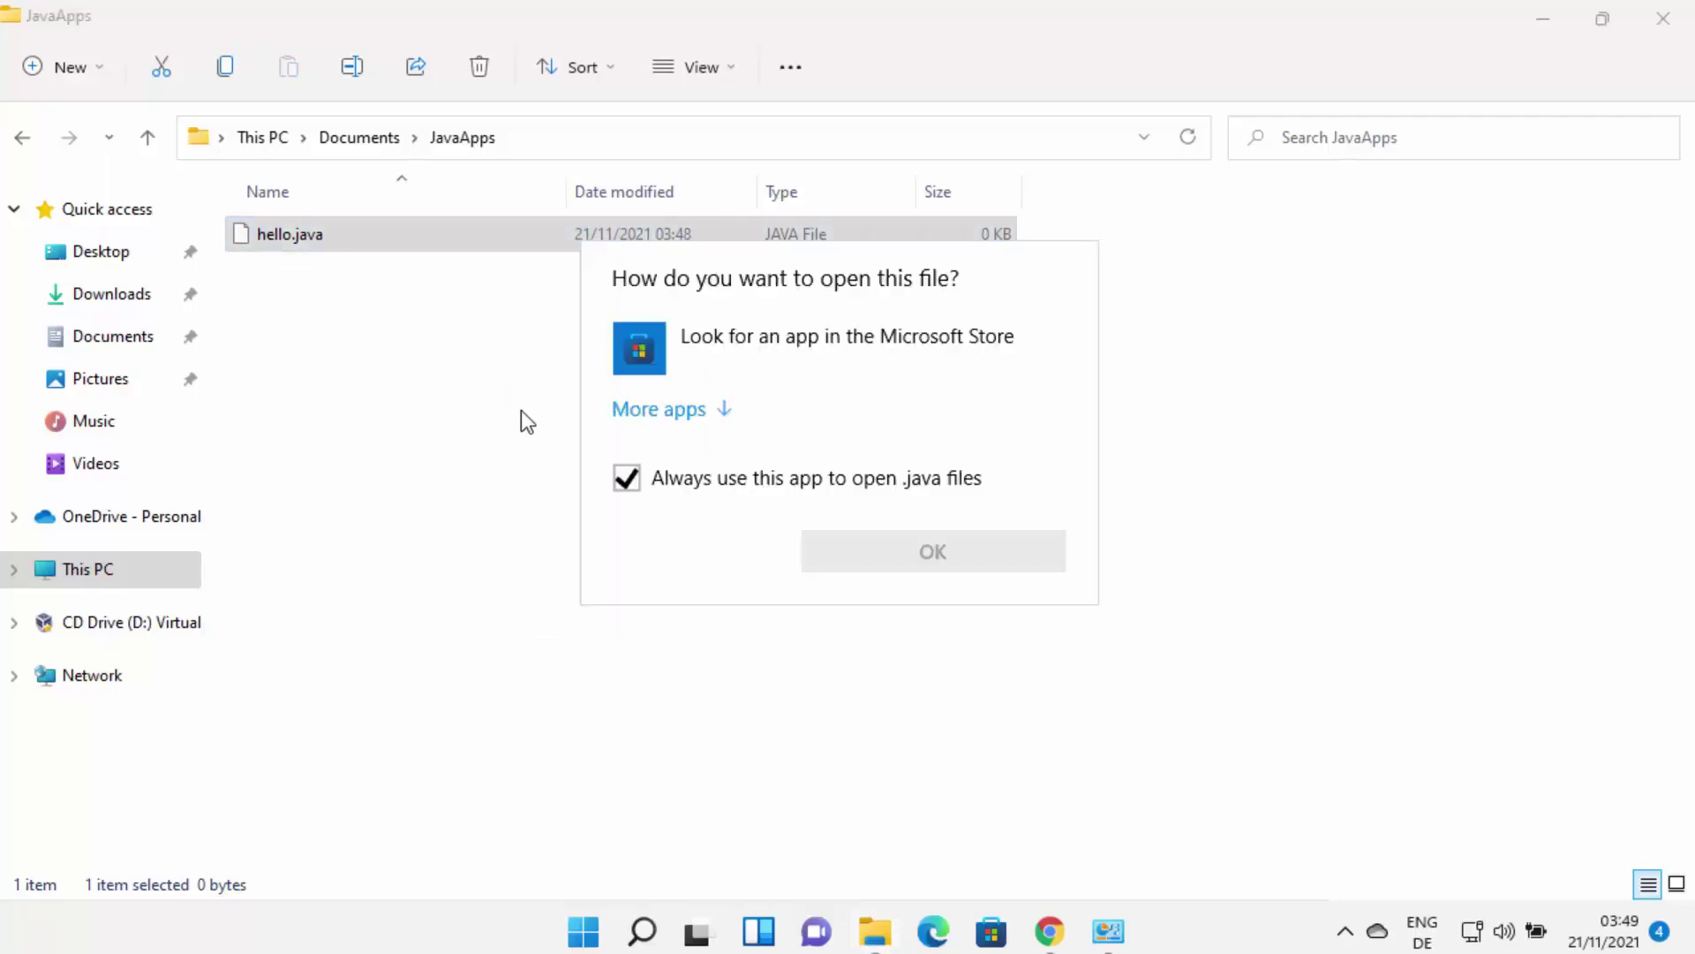
click(669, 411)
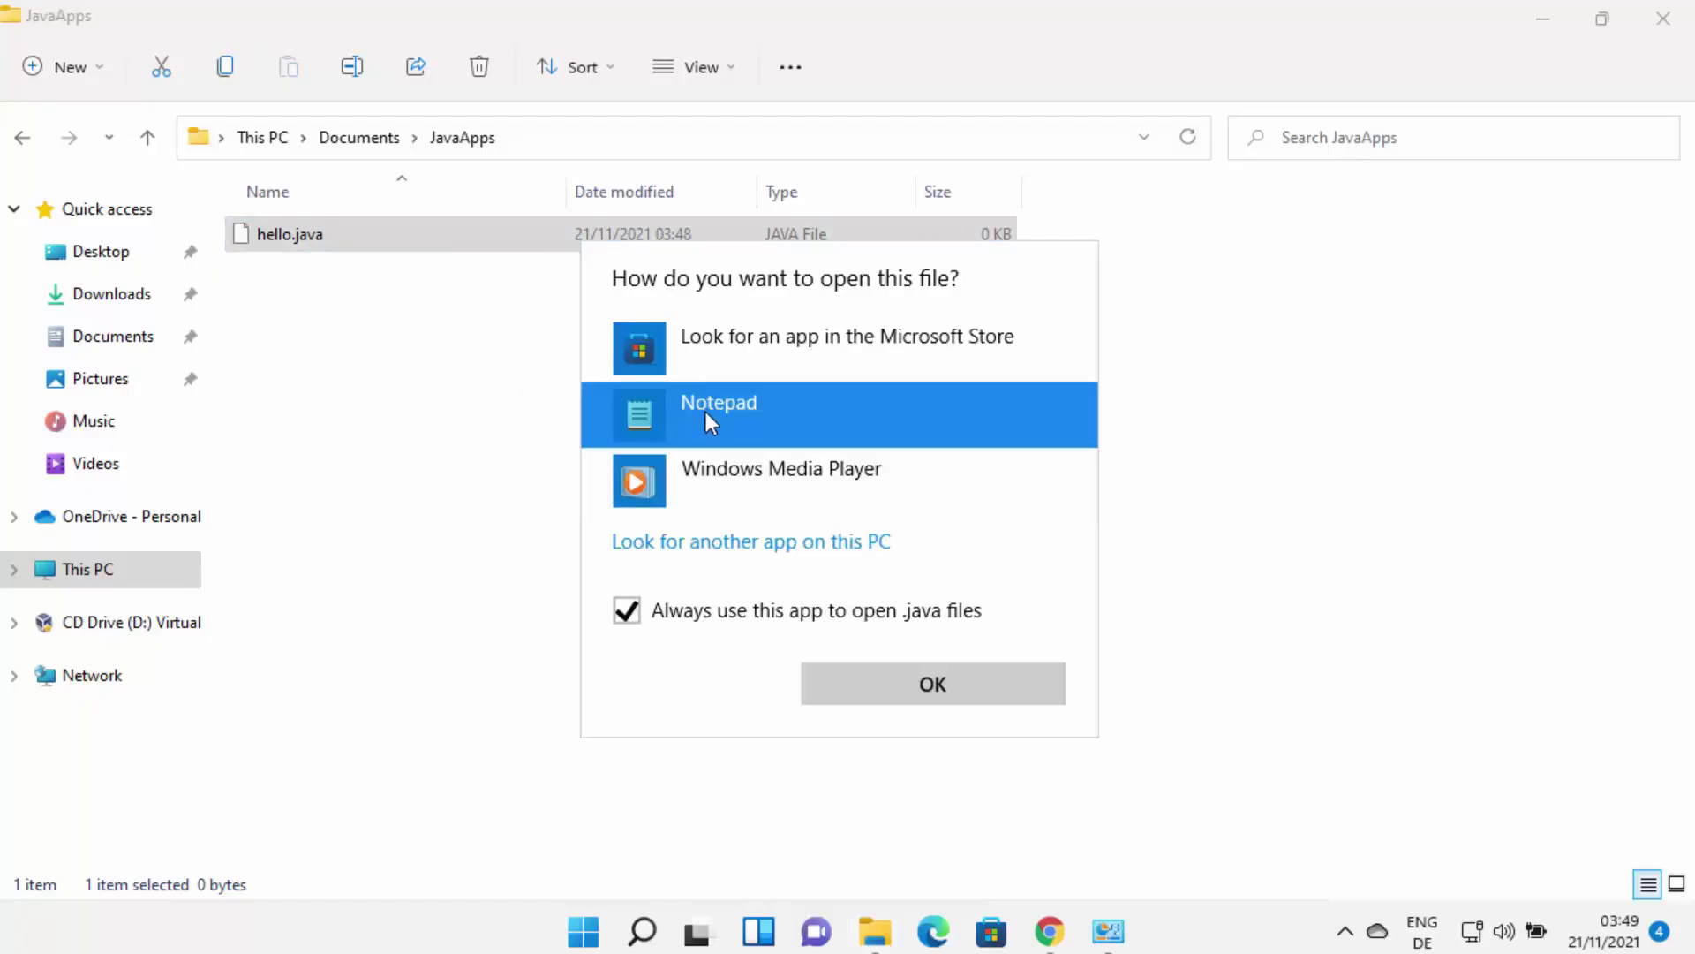
double_click(706, 411)
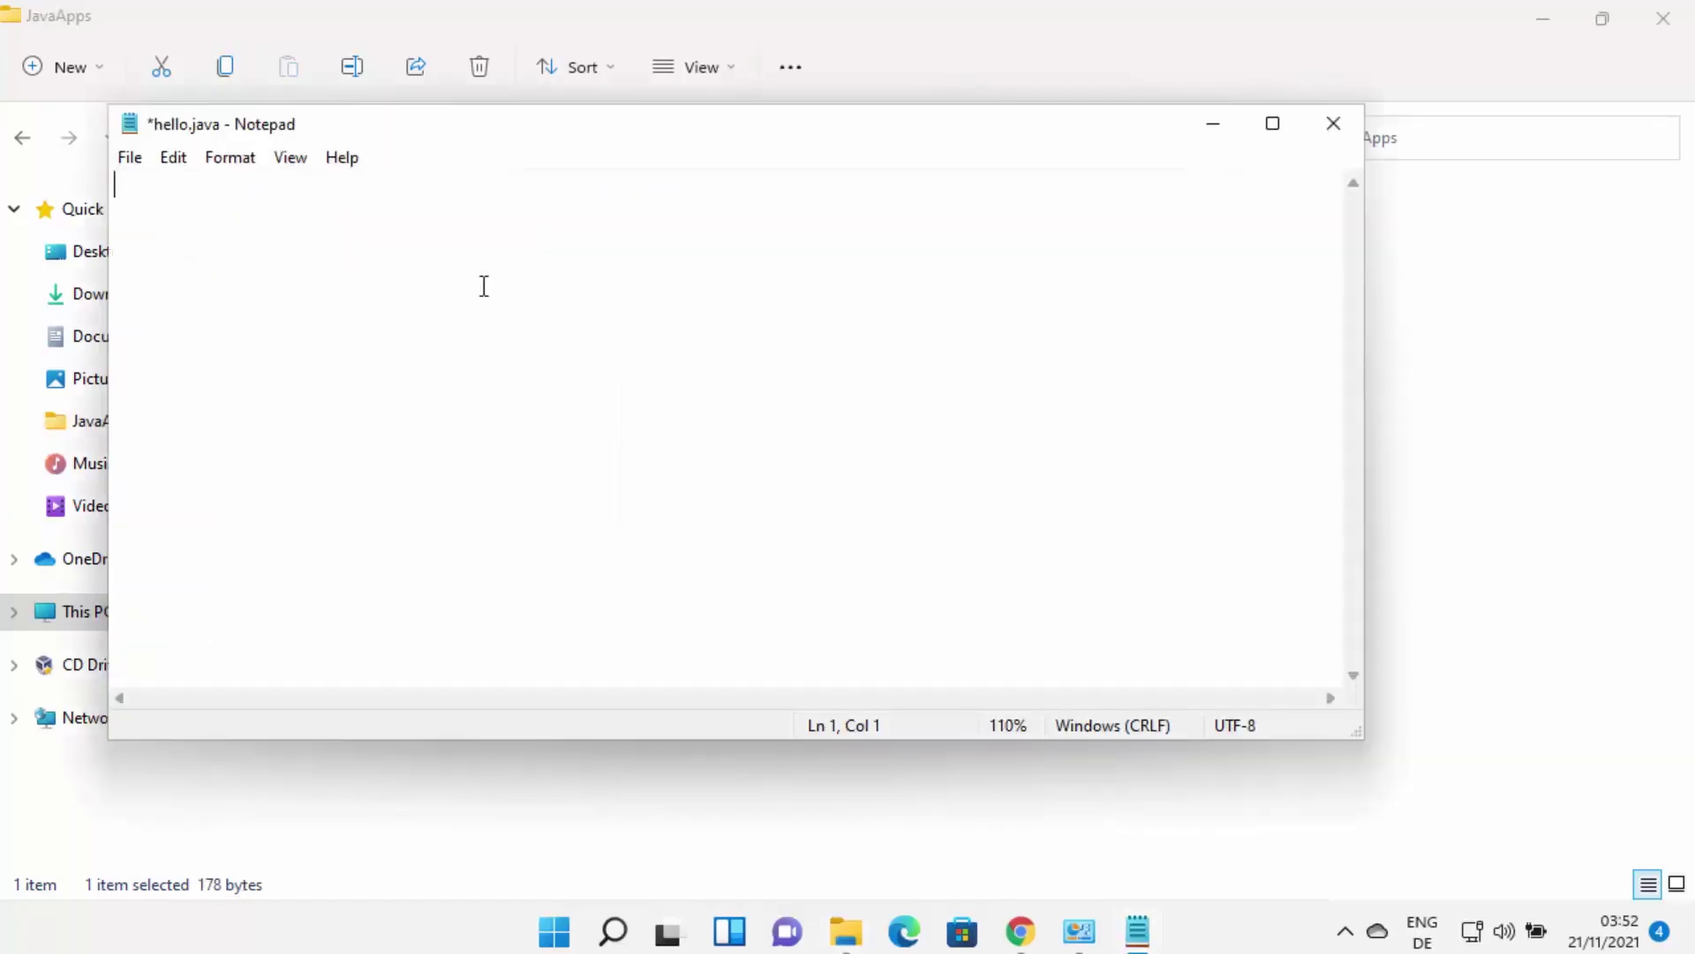
Enter a public class hello with a main method that prints "Hello, World", preceded by the comment // Prints "Hello, World" in the terminal window
scroll(484, 286, up, 6)
text(public class hello {    public static void main(String[] args) {       // Prints "Hello, World" in the terminal window.       System.out.println("Hello, World");    } })
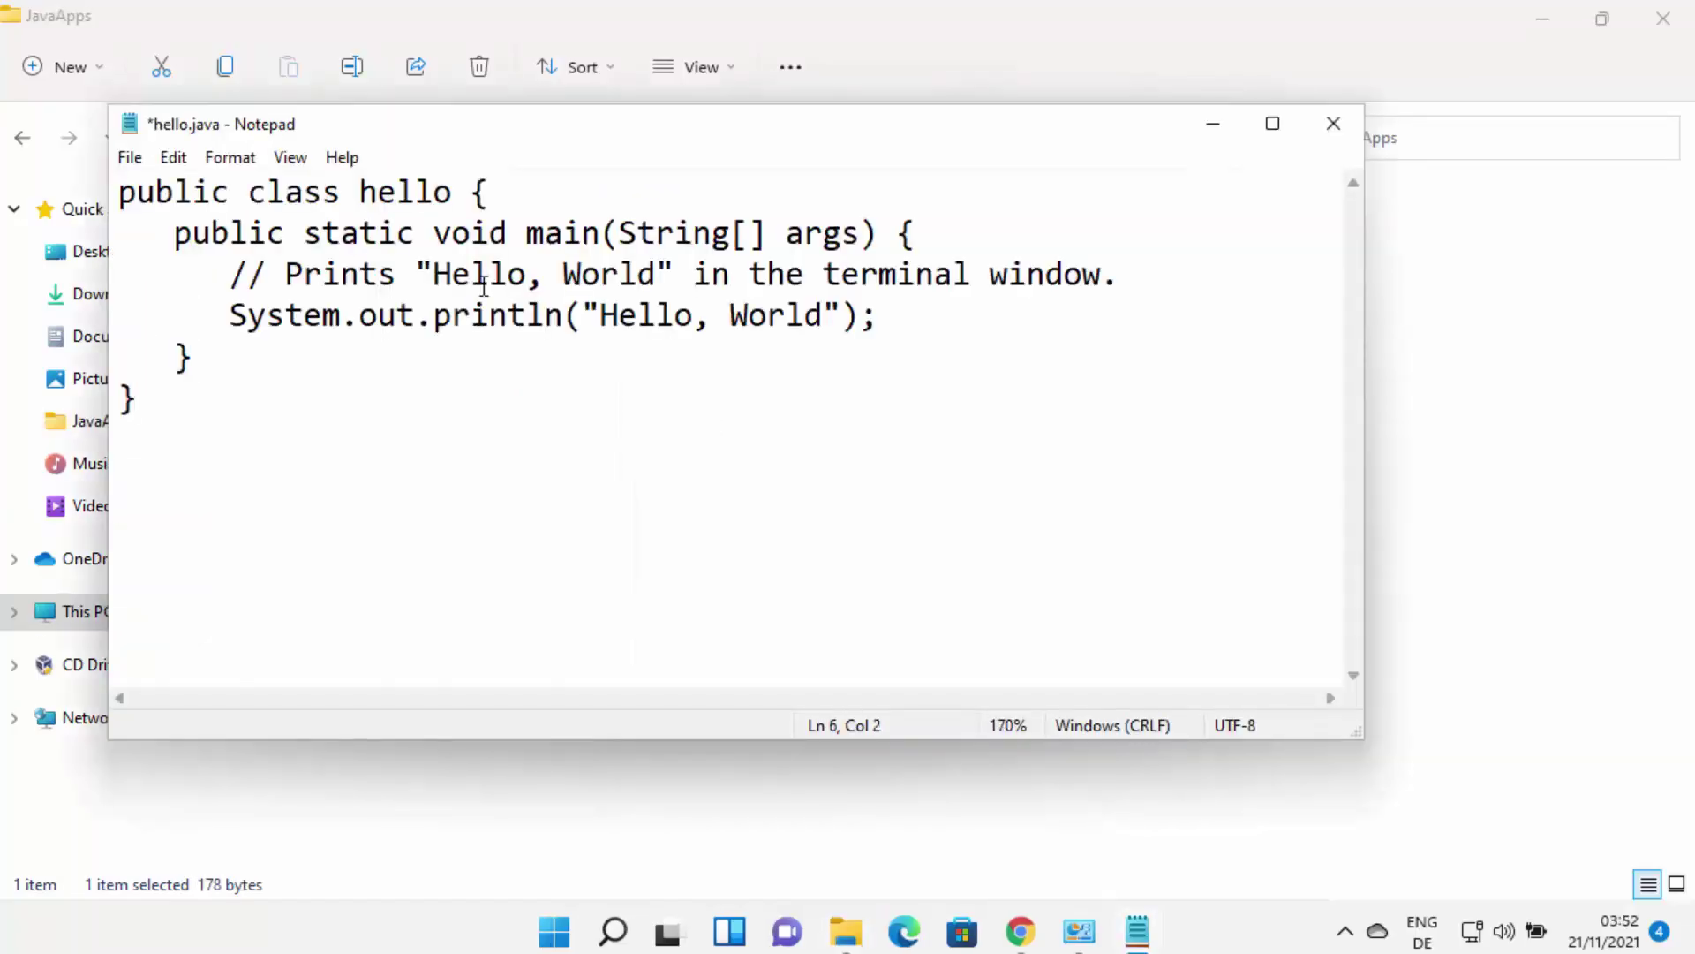
scroll(484, 286, up, 4)
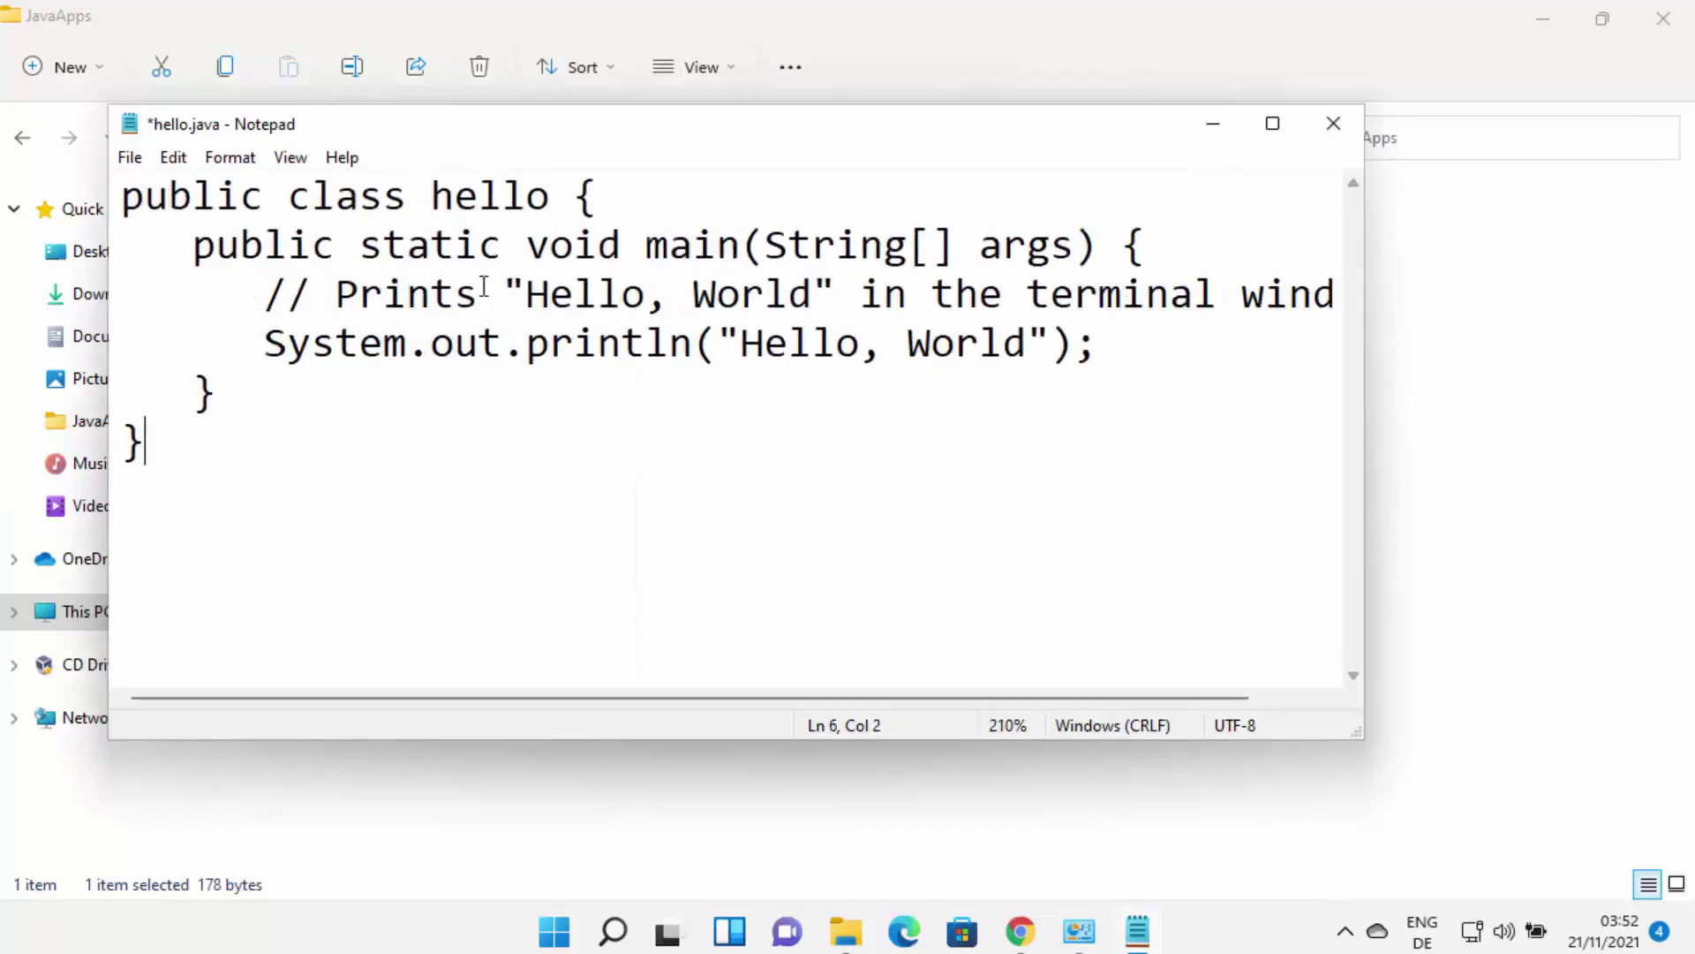
Maximize and restore the Notepad window, then place it below the hello.java entry so both file name and code can be seen
click(1278, 129)
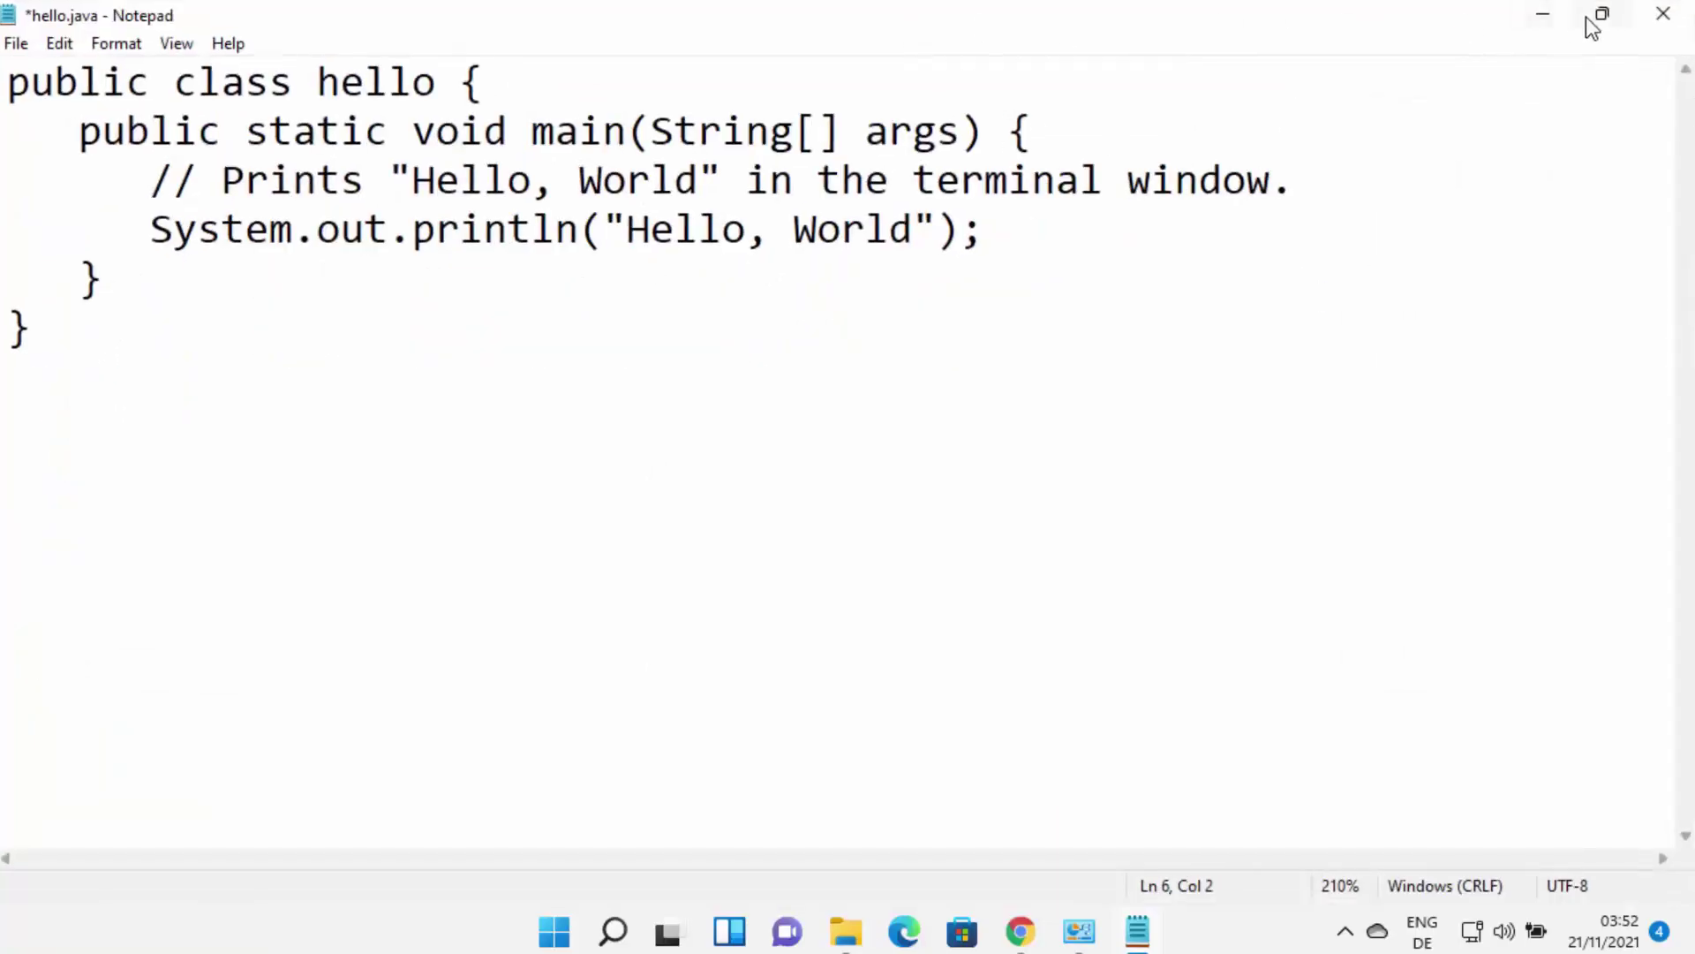
click(1594, 21)
drag(595, 118, 799, 295)
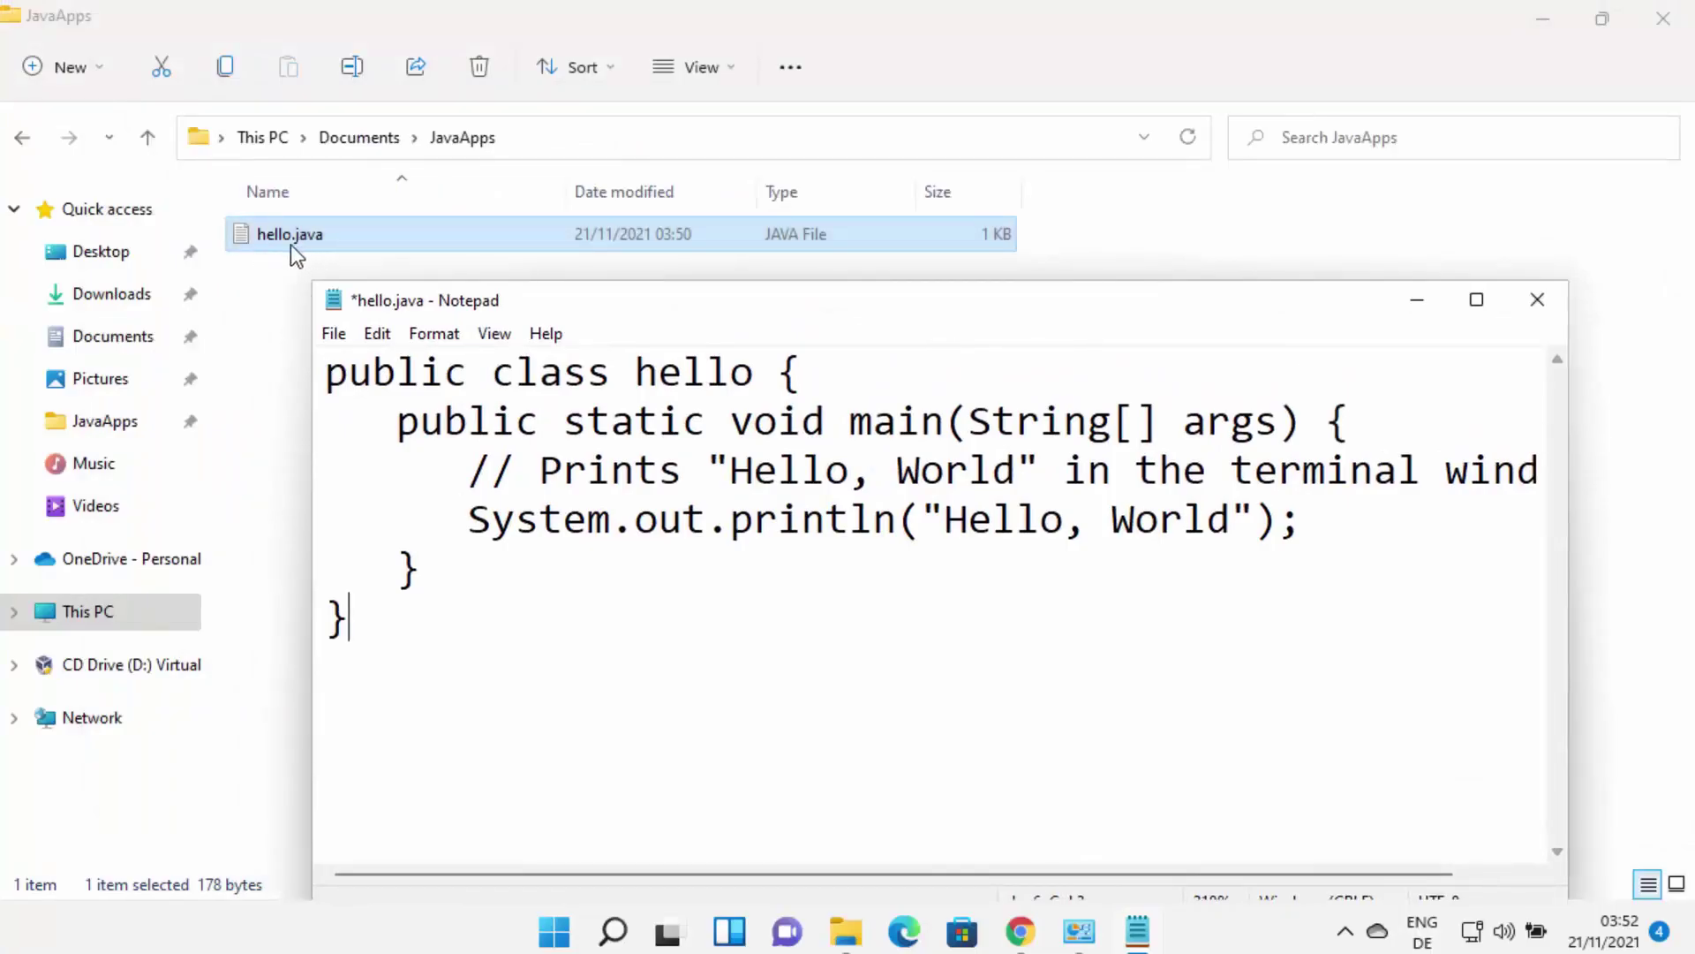
Compare the class name hello in the code with the name of the hello.java file, highlighting each
double_click(690, 378)
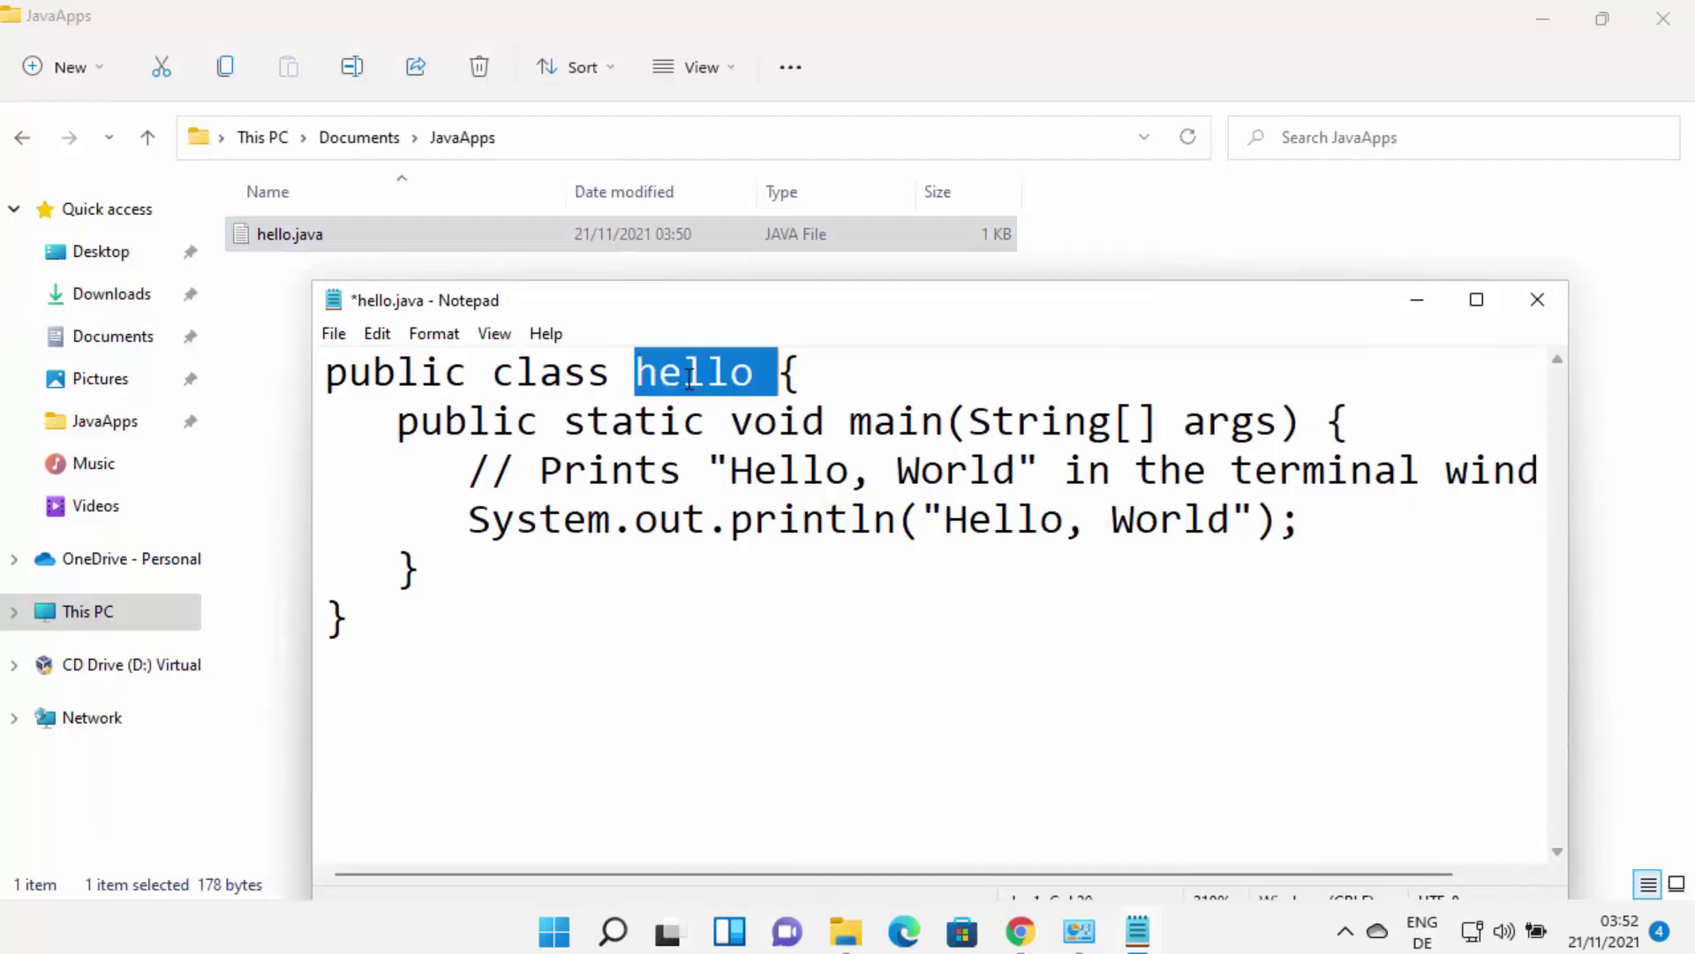
click(273, 240)
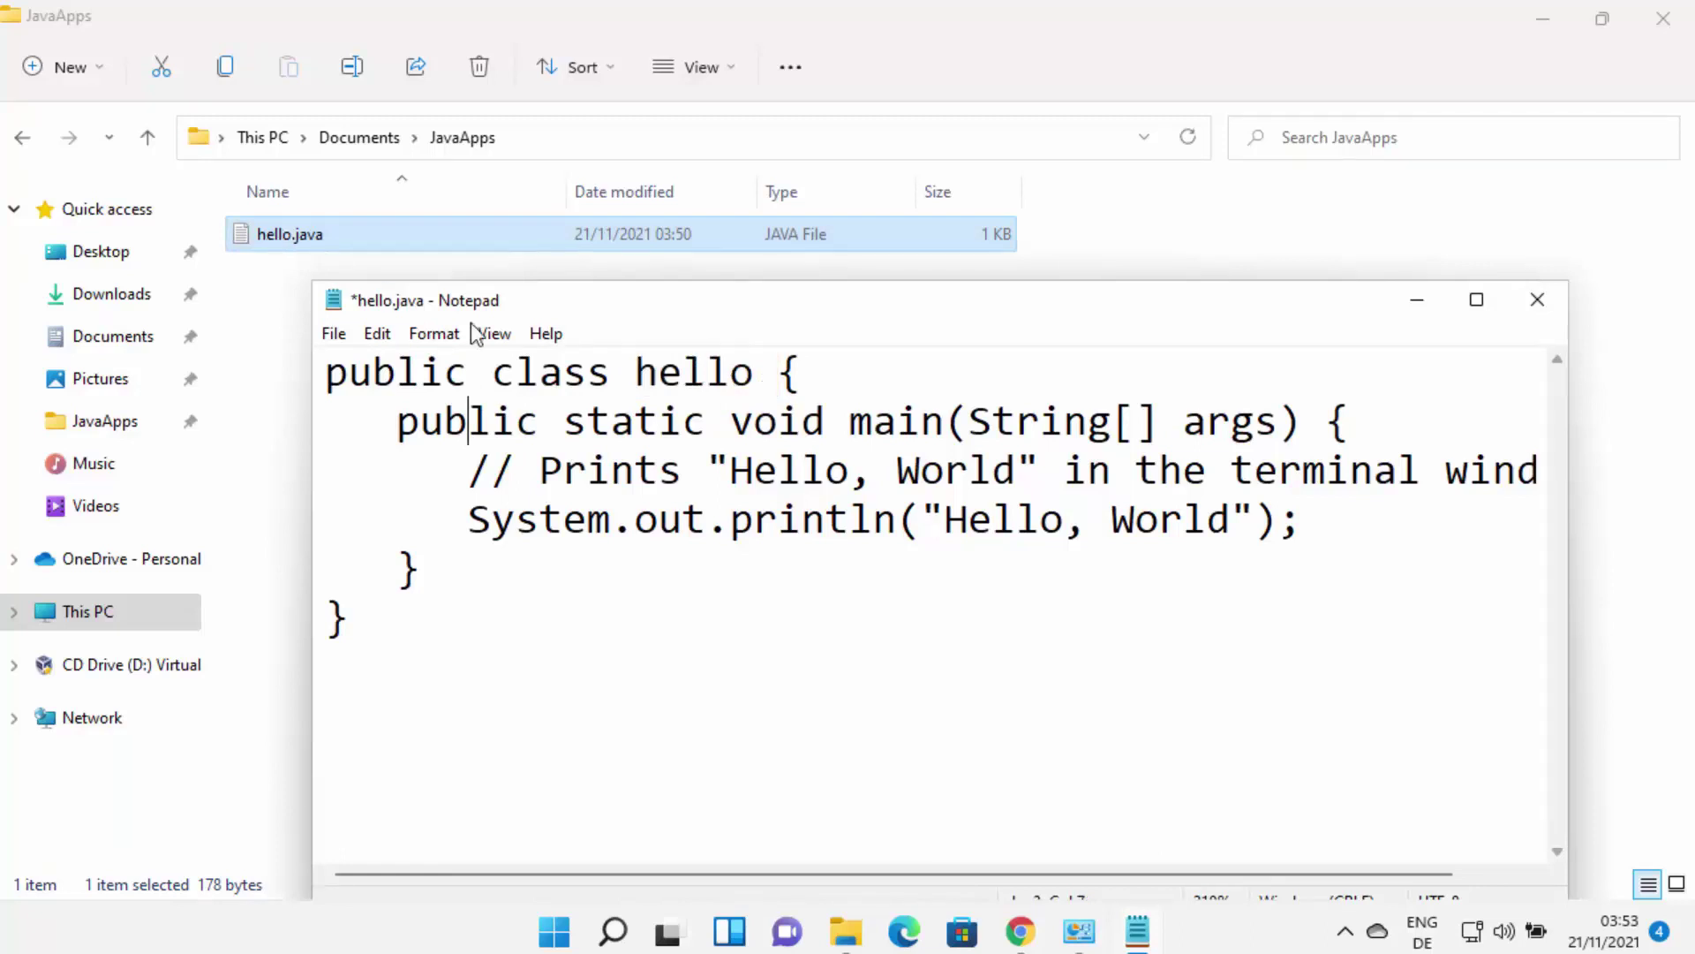
click(671, 378)
double_click(672, 378)
click(755, 373)
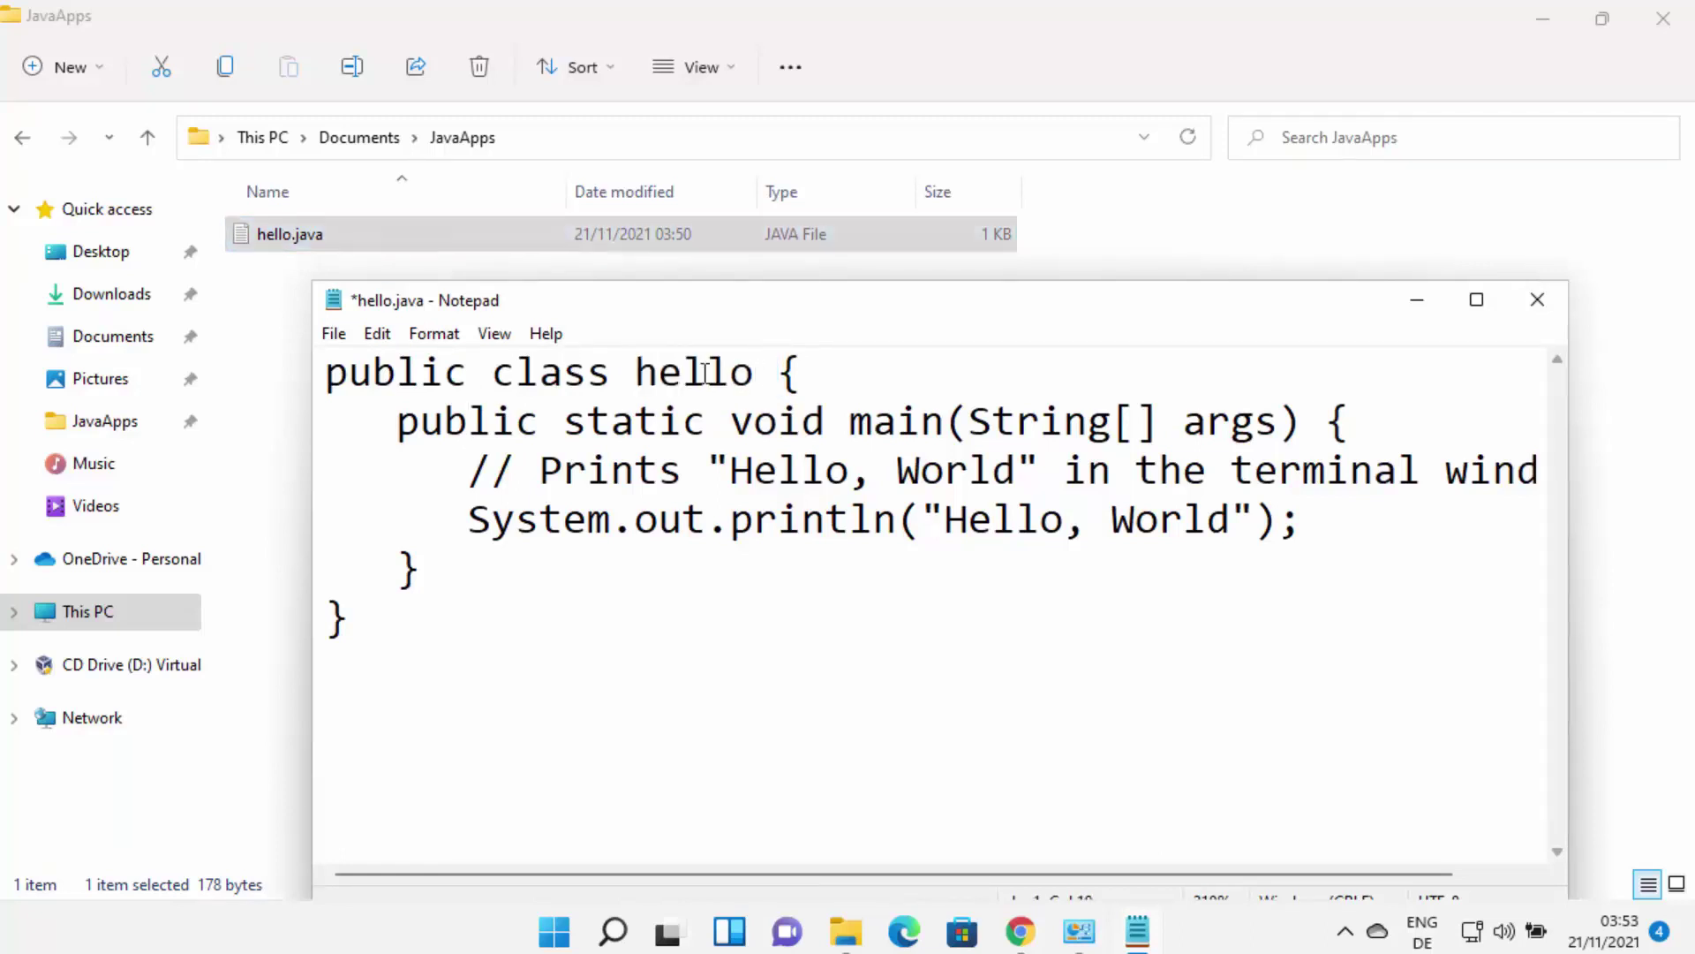
shift+click(658, 373)
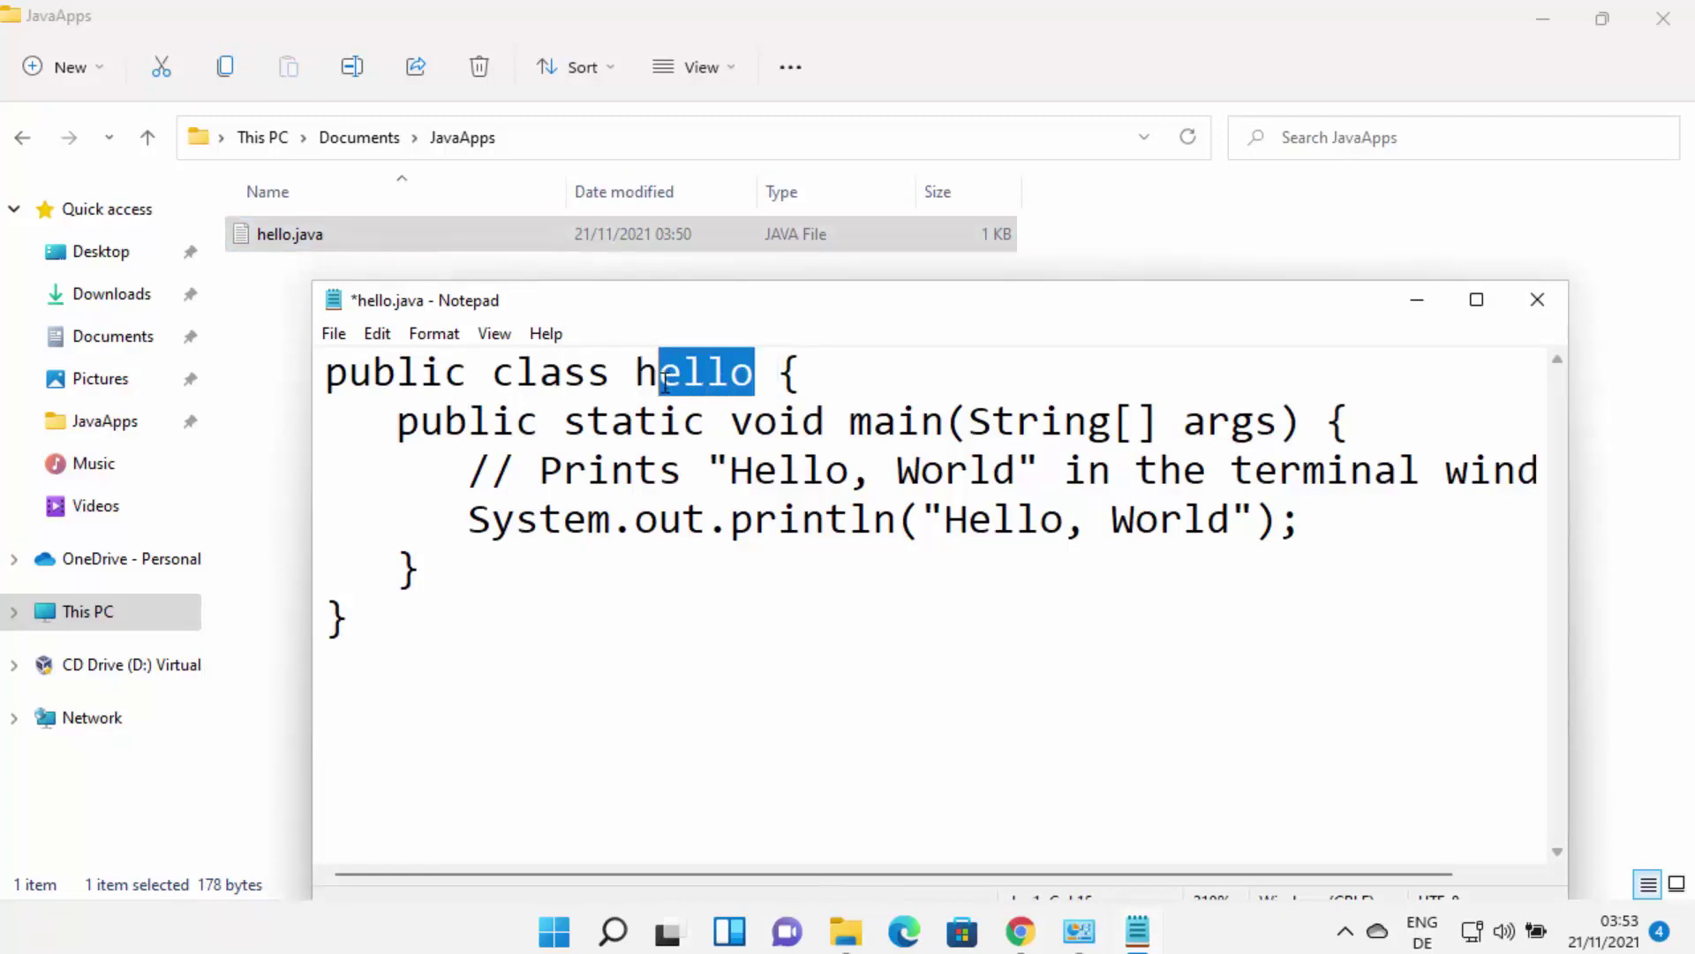
click(714, 439)
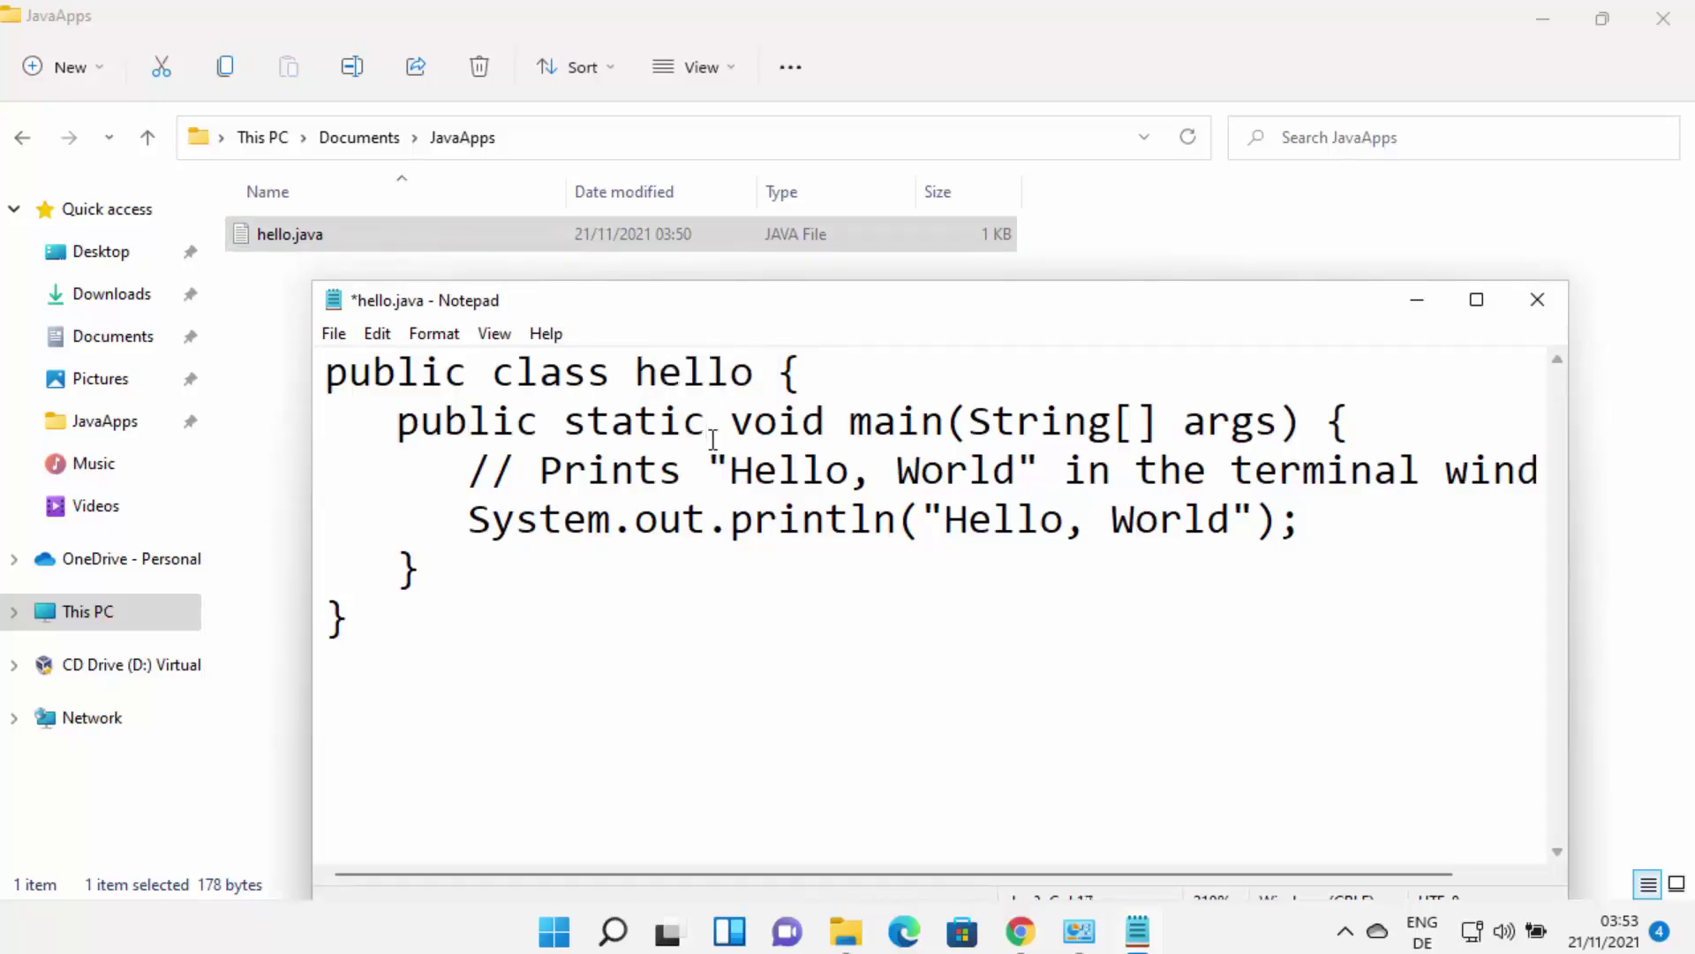
click(259, 247)
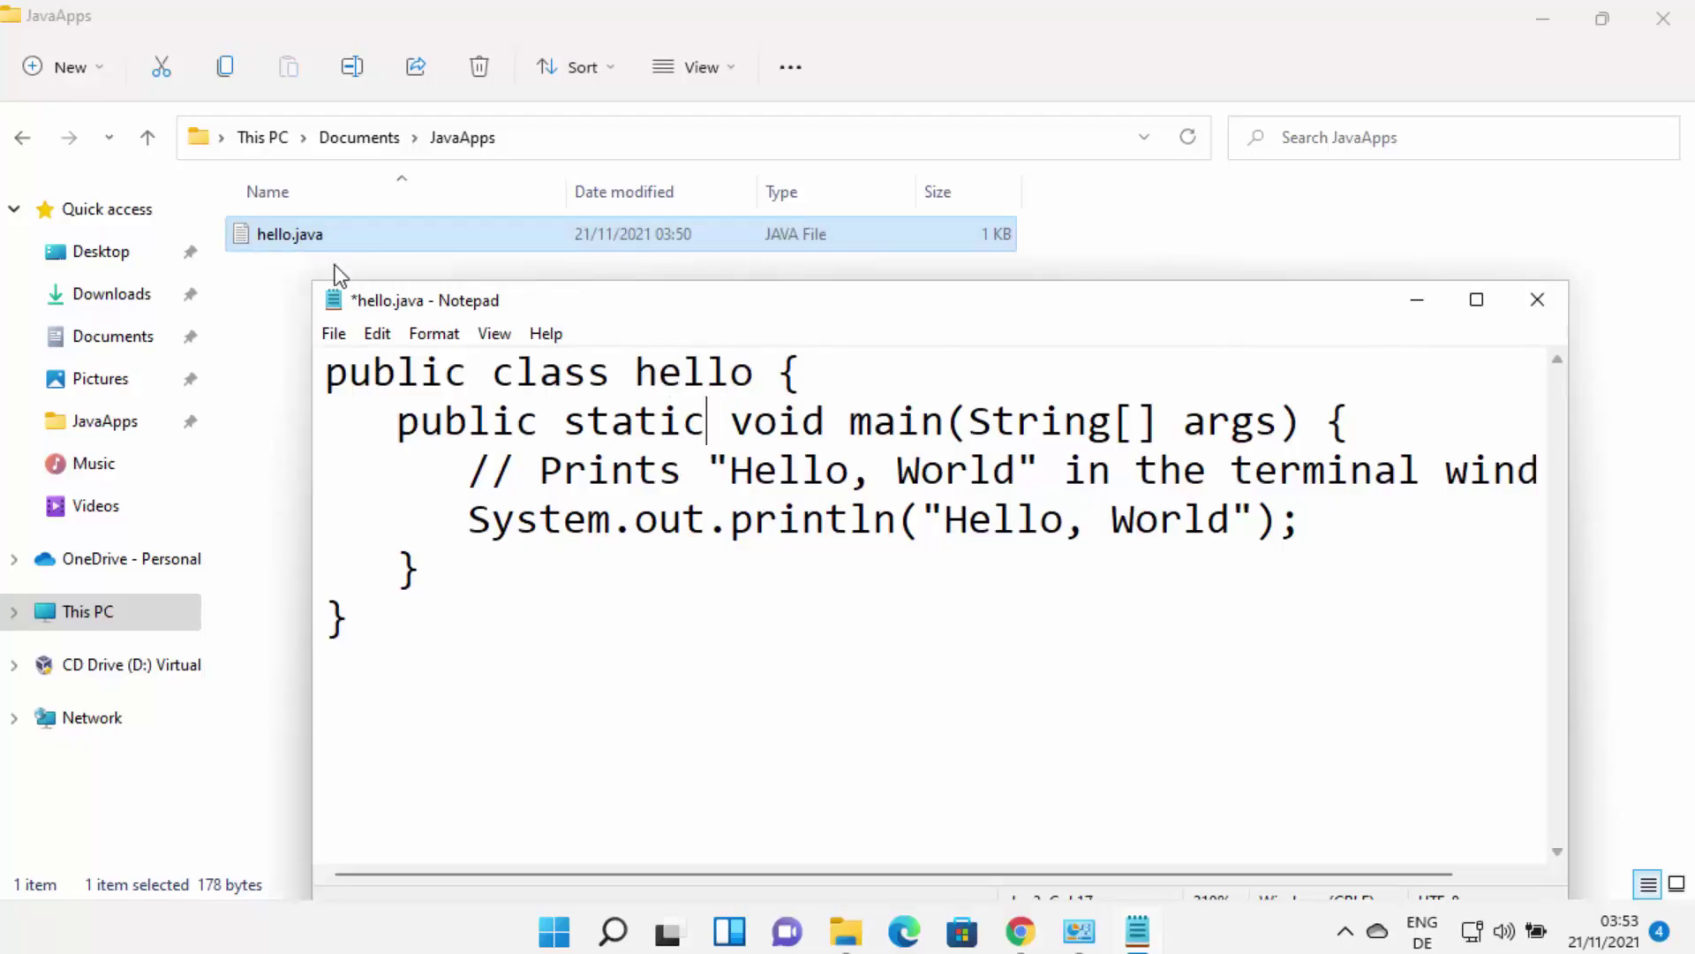
click(344, 296)
drag(636, 372, 755, 374)
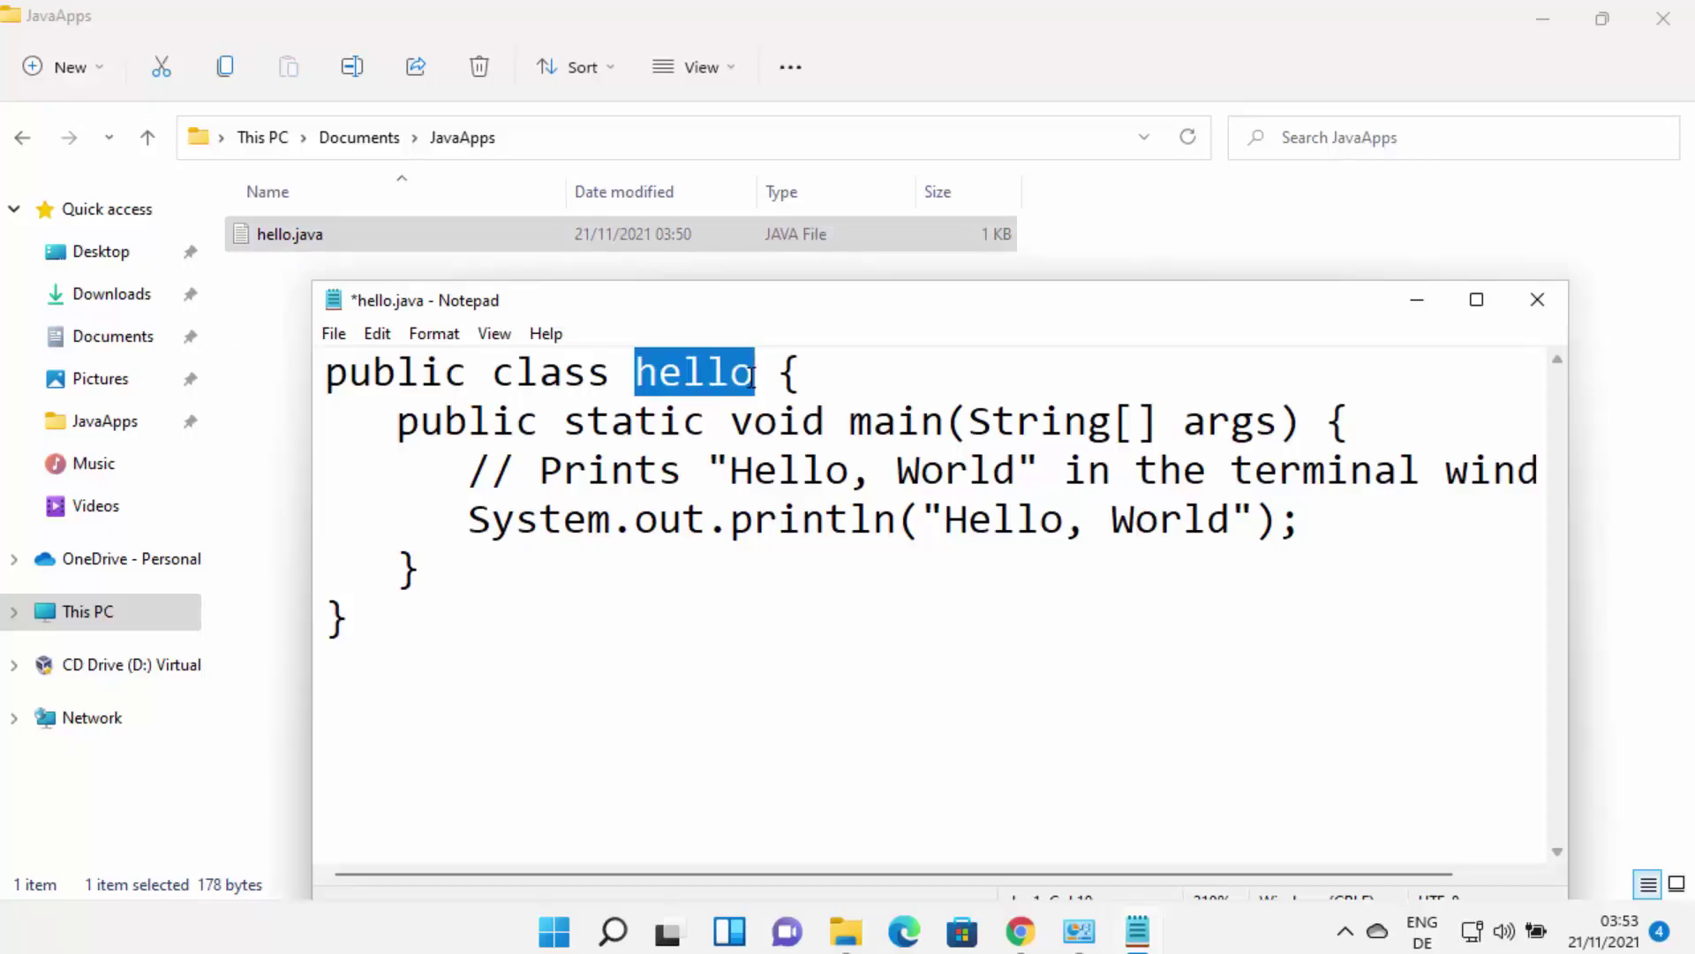
Save the code in hello.java and close Notepad
click(330, 342)
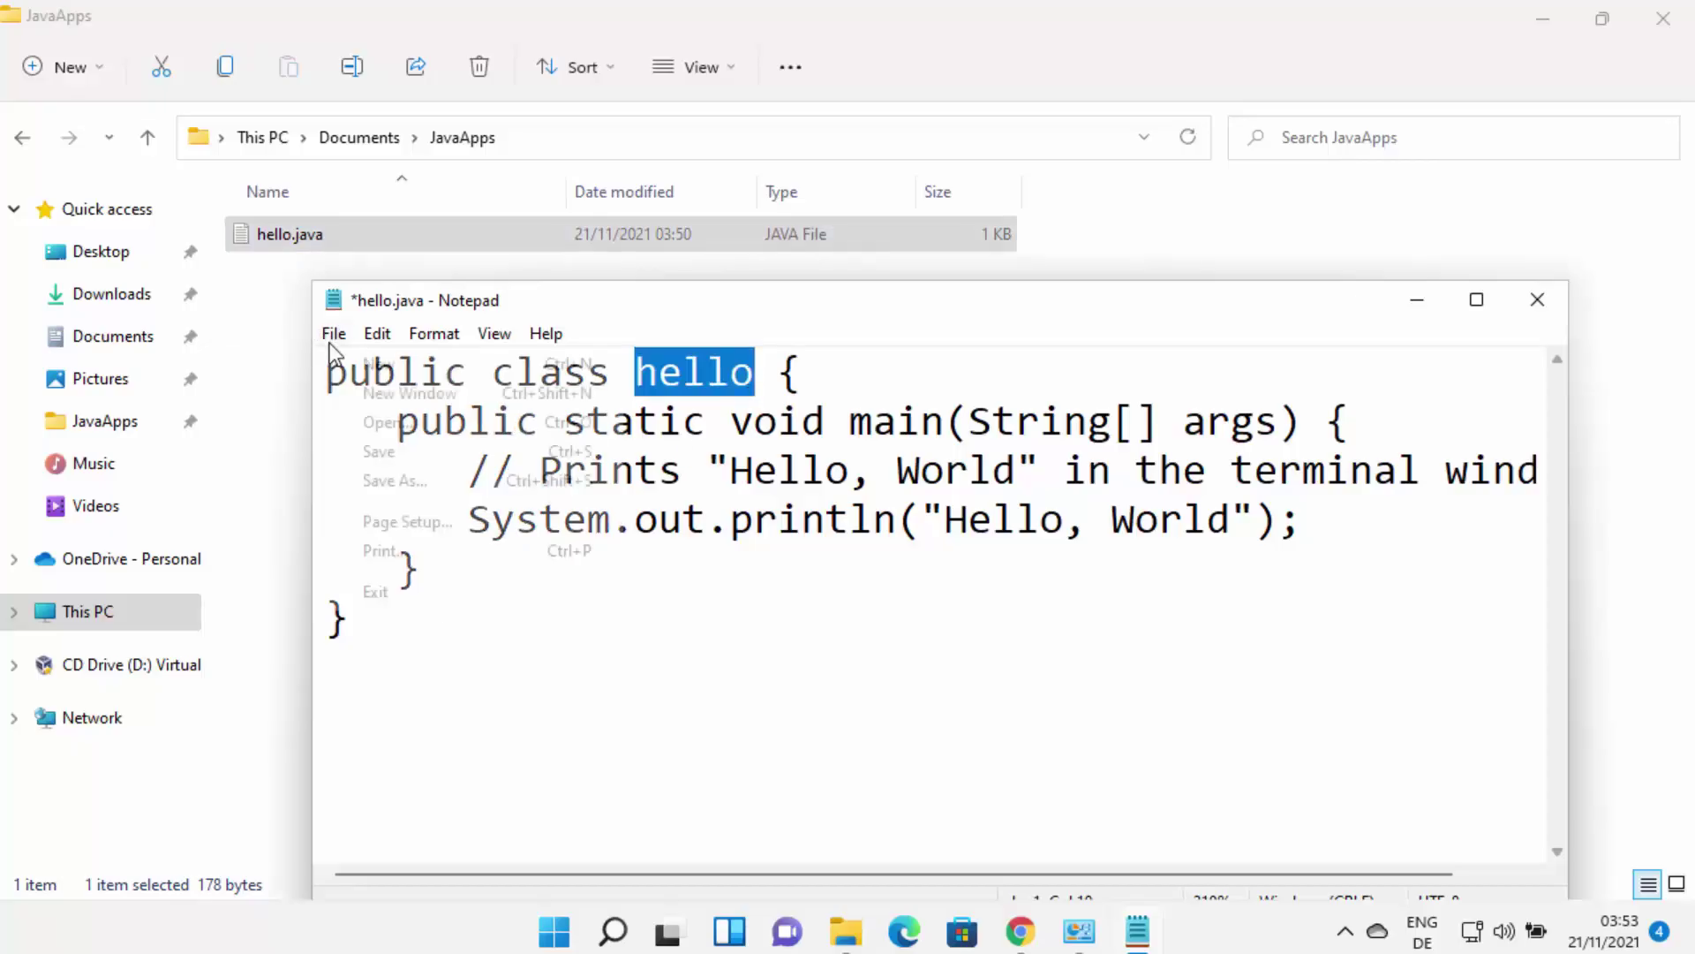
click(379, 451)
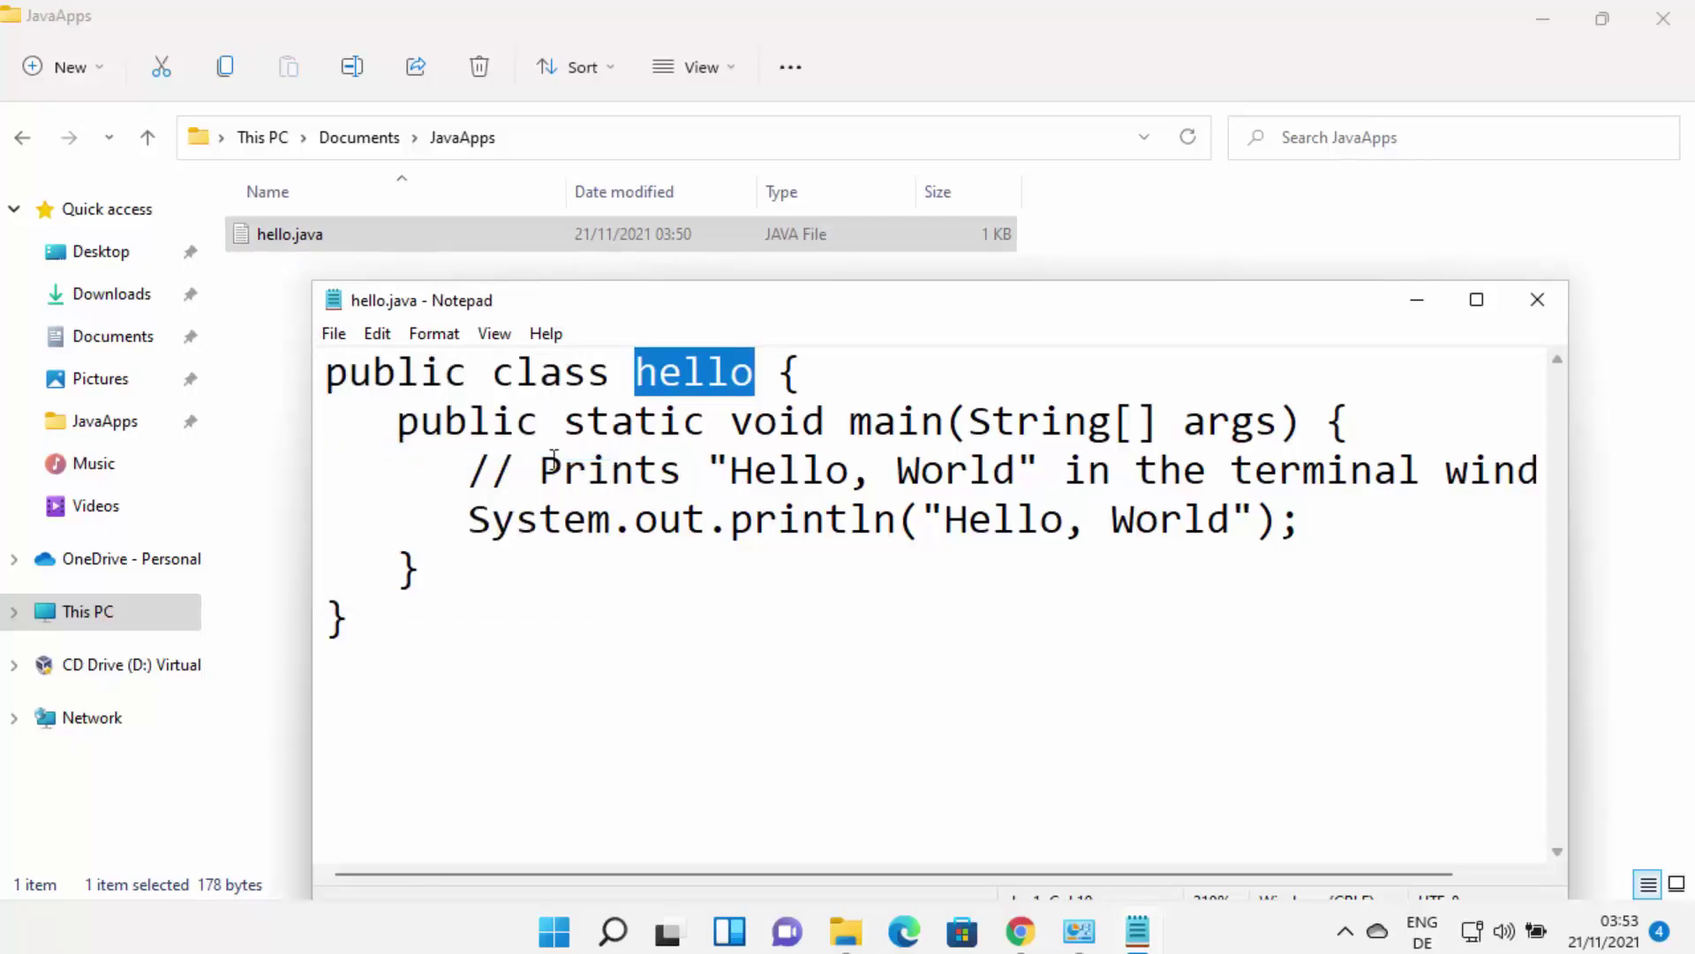
click(1533, 303)
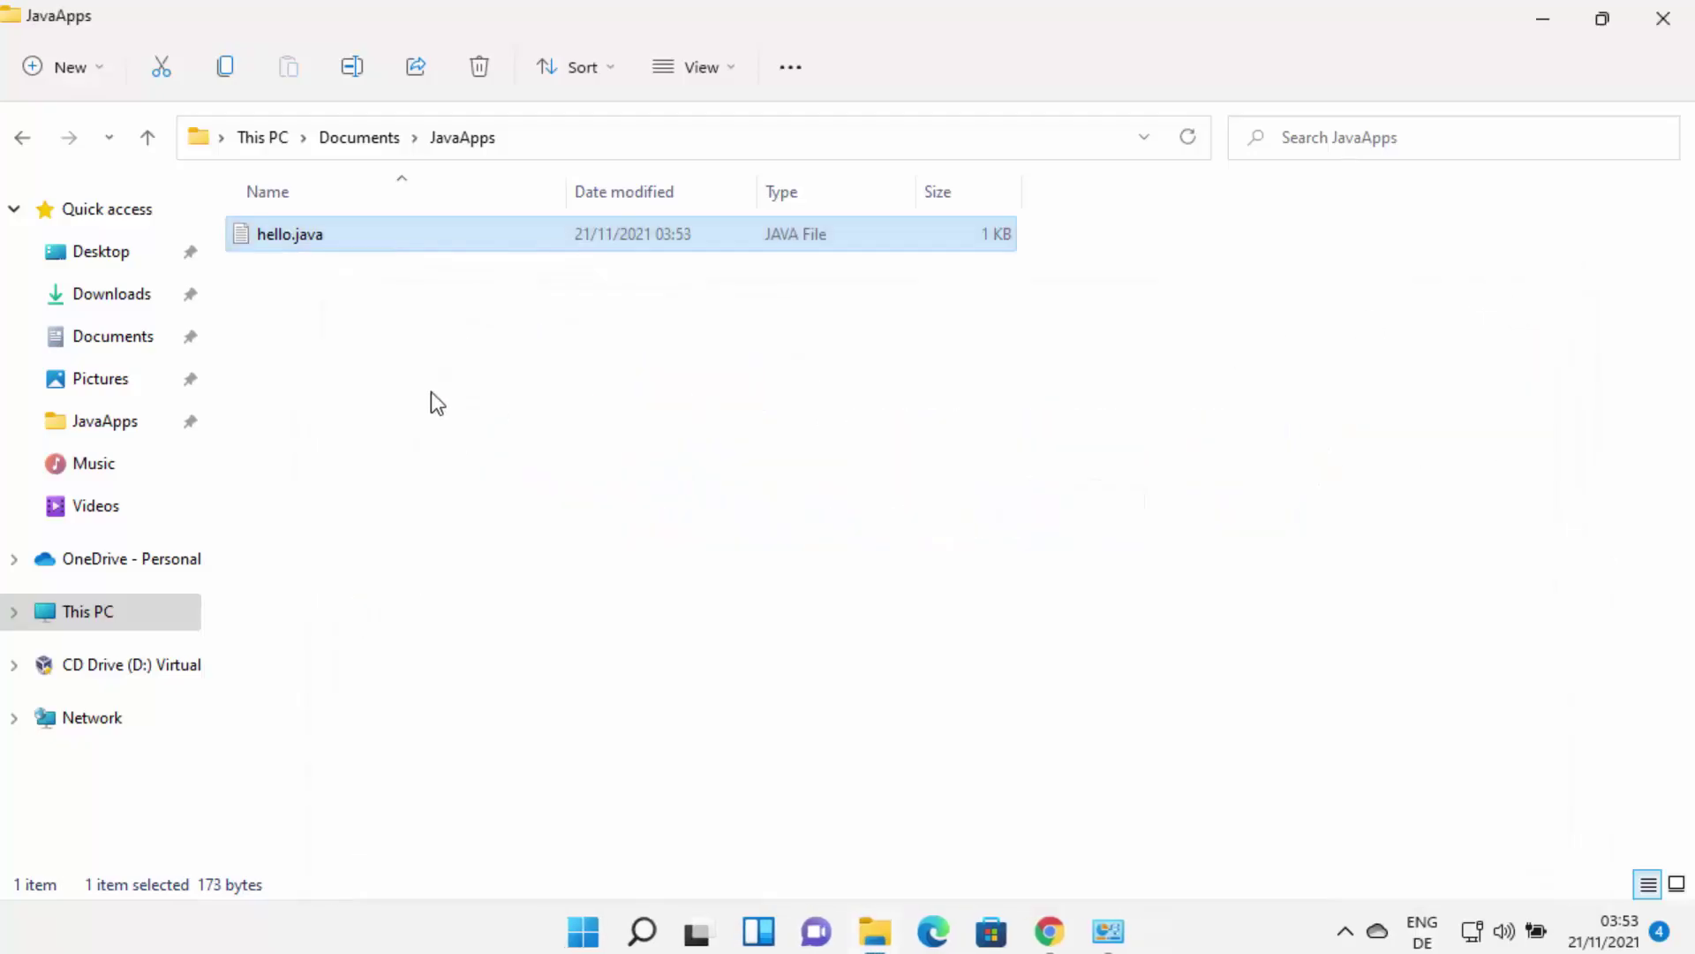
Open Command Prompt and change to the Documents\JavaApps folder with cd, using the full folder path copied from File Explorer
click(642, 931)
click(1078, 397)
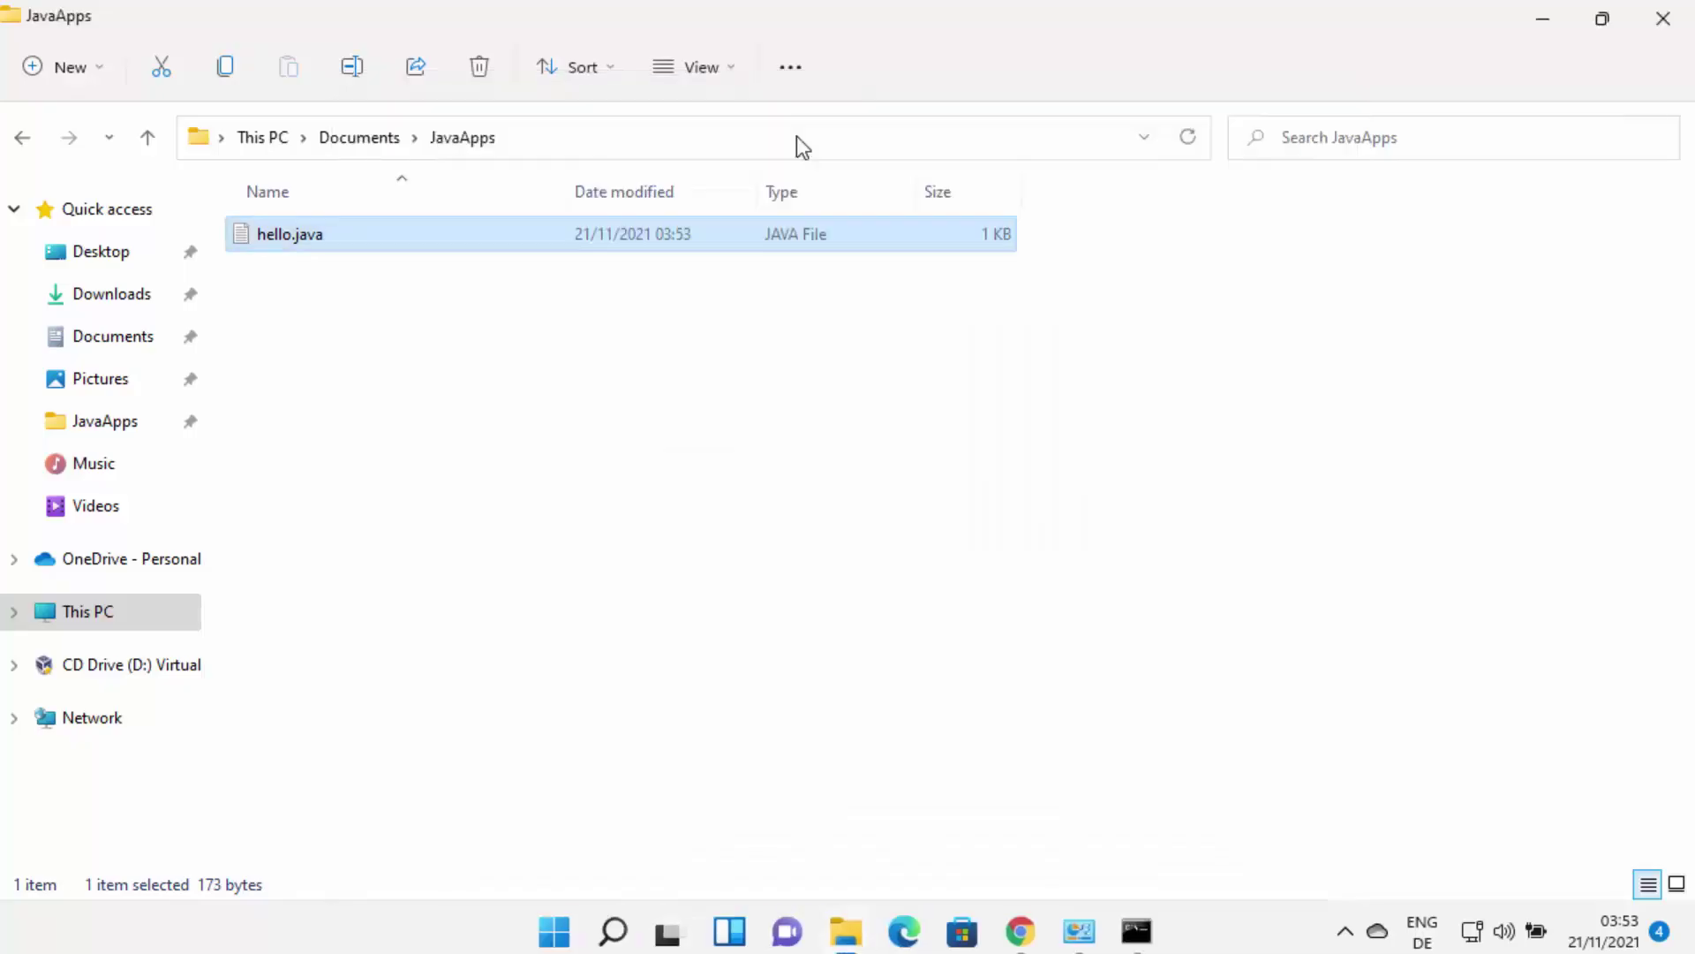
click(797, 138)
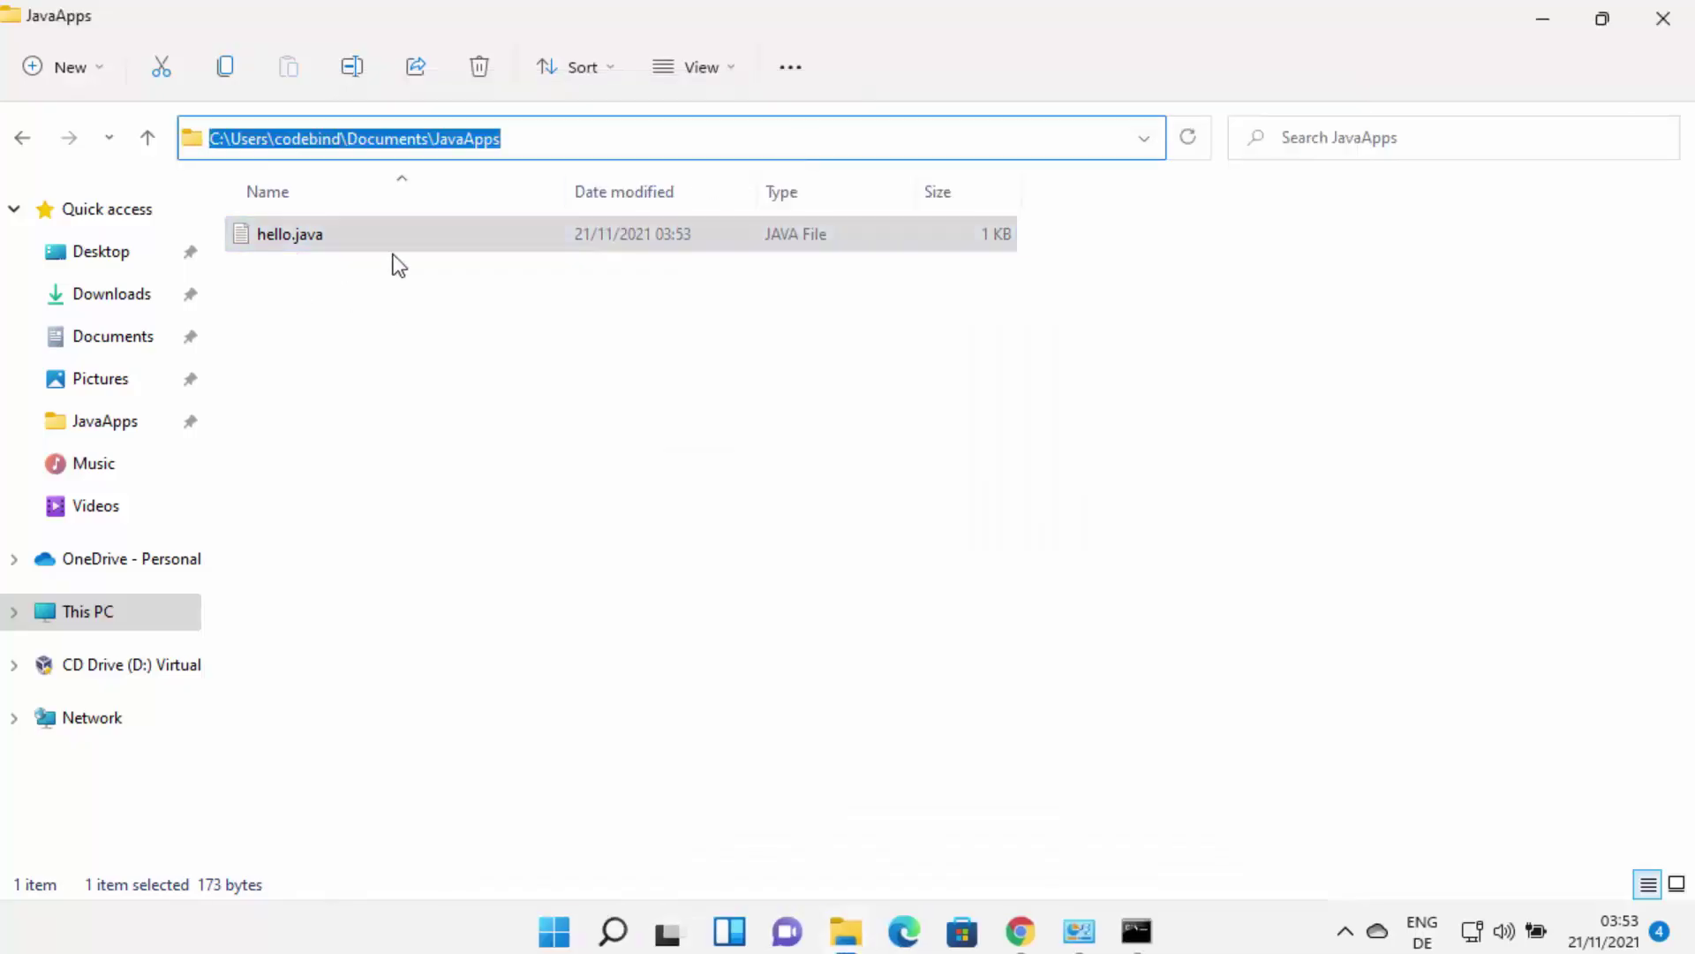
click(1554, 17)
click(856, 464)
text(cd)
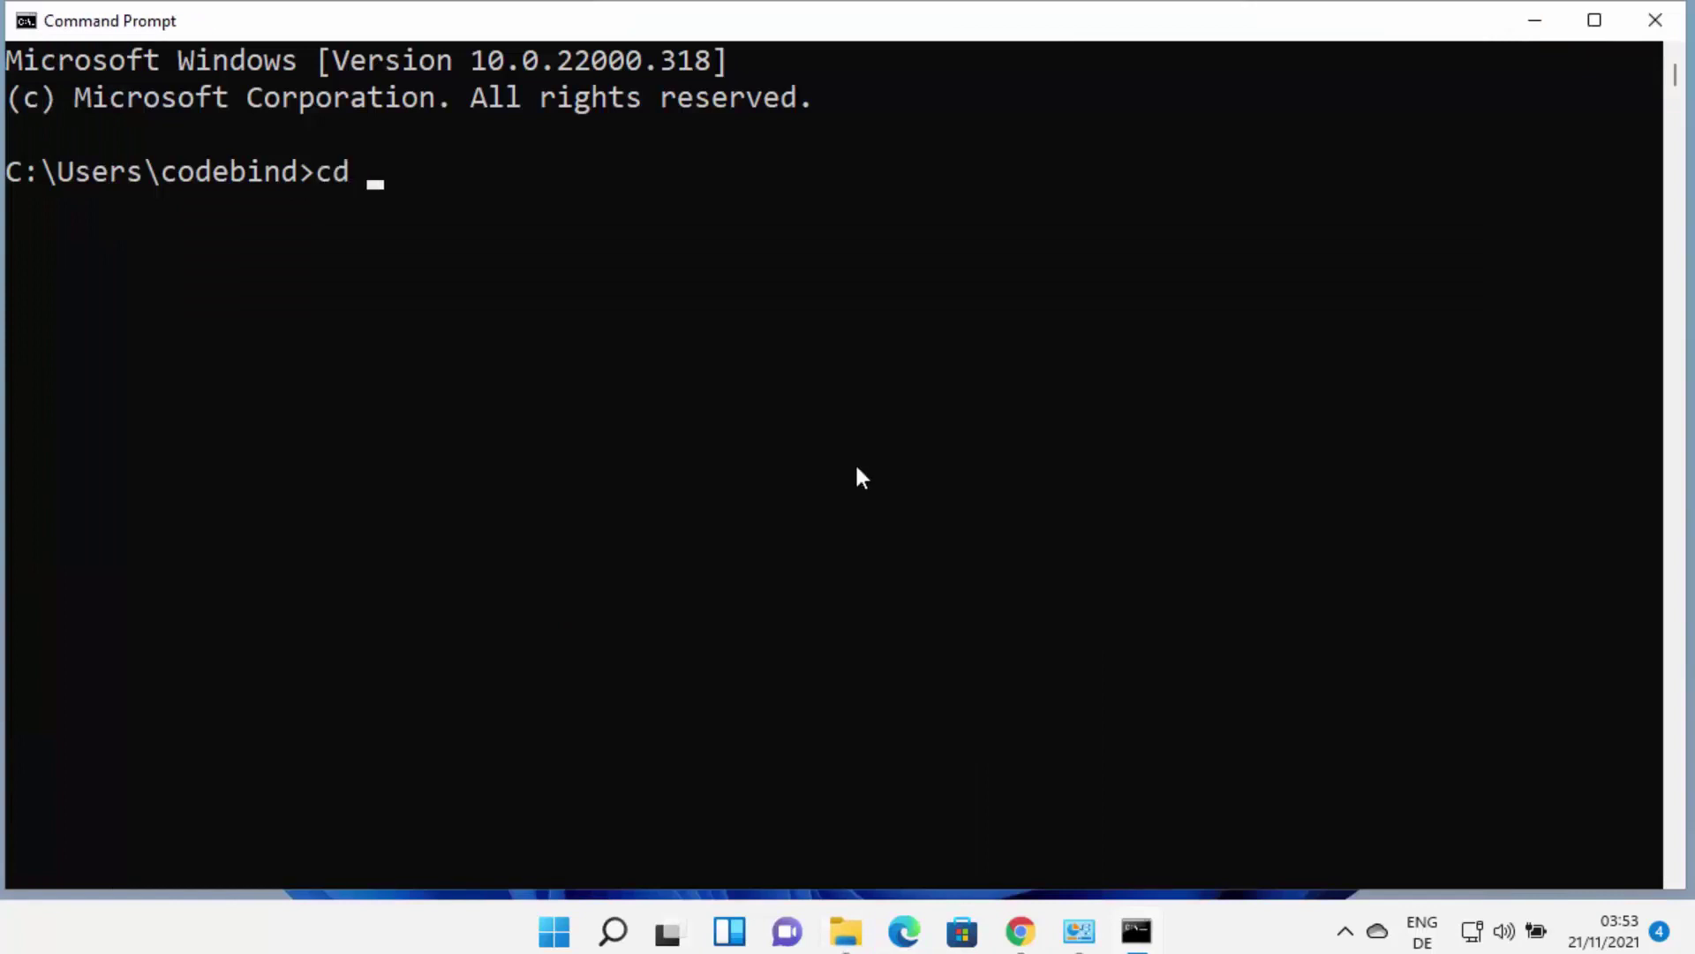
text(C:\Users\codebind\Documents\JavaApps)
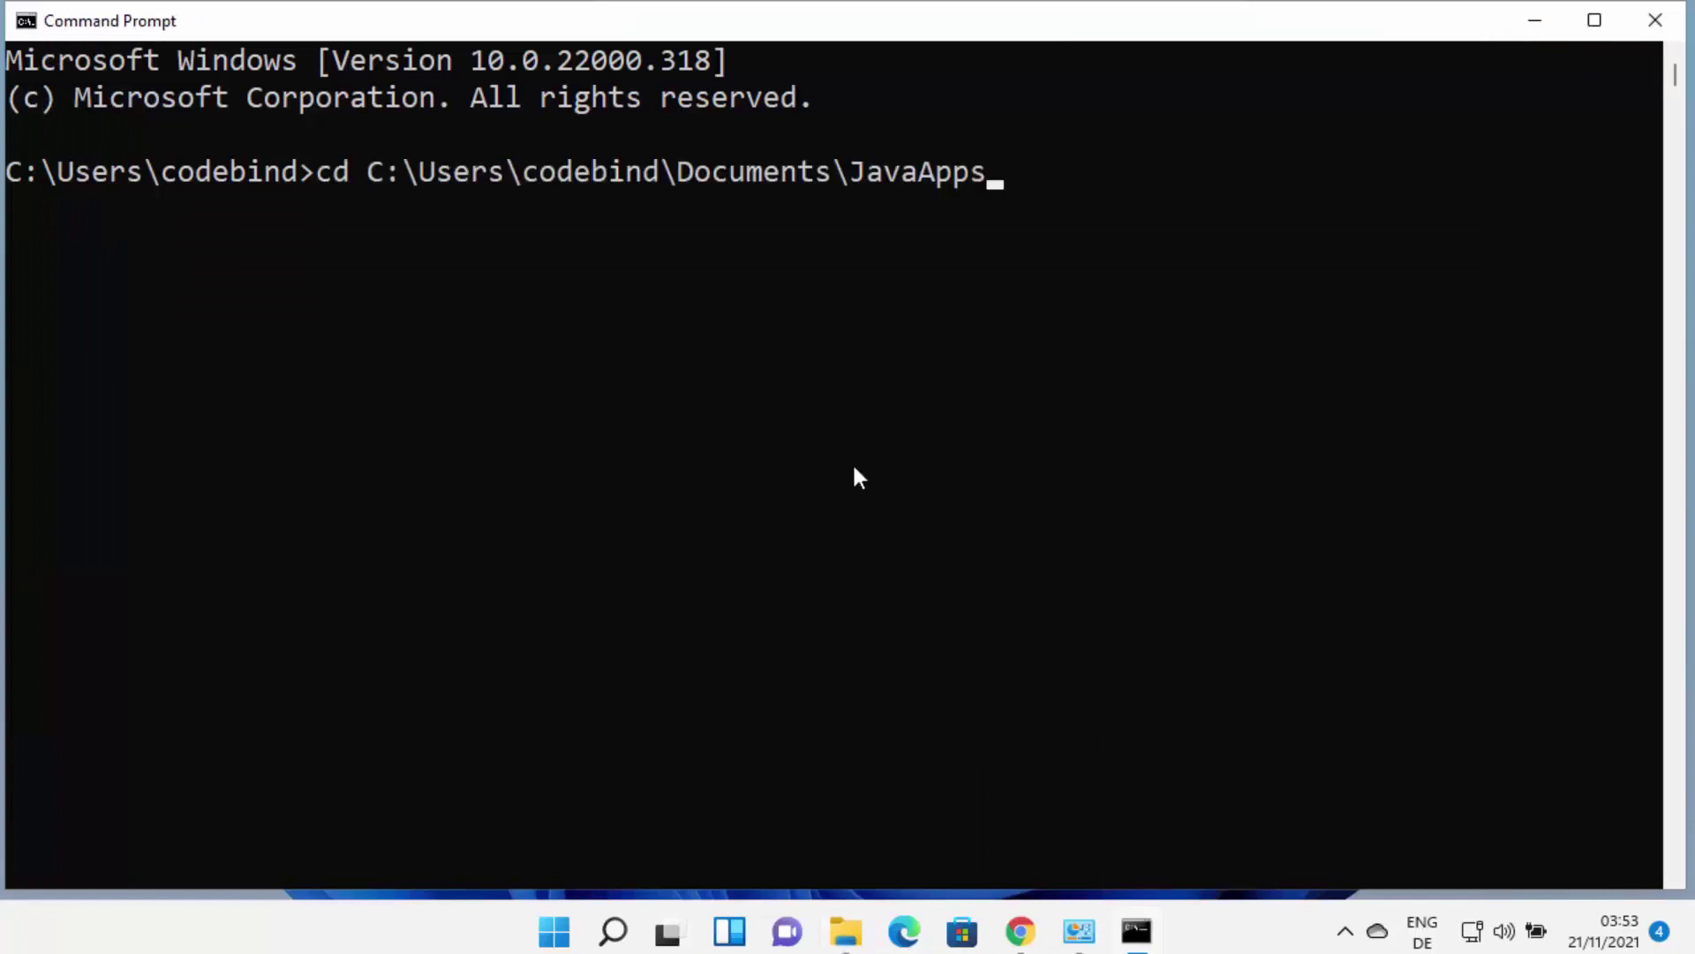
key(Return)
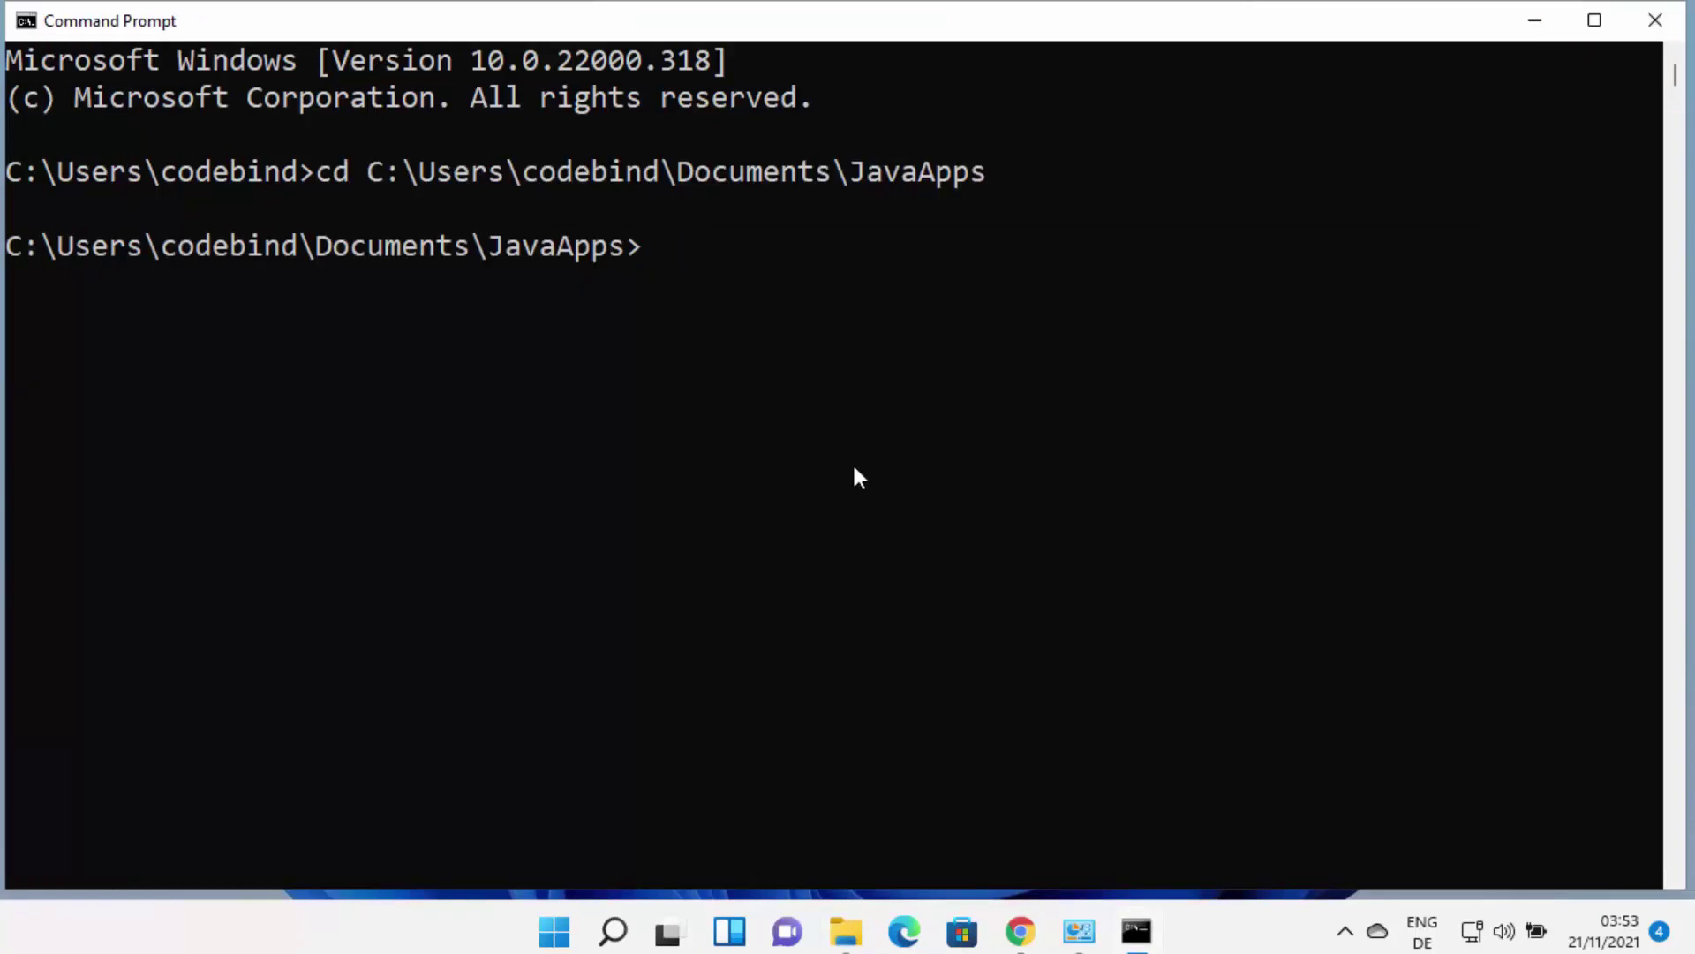
Compile the program with javac hello.java and check the JavaApps folder for the hello.class file
text(javac he)
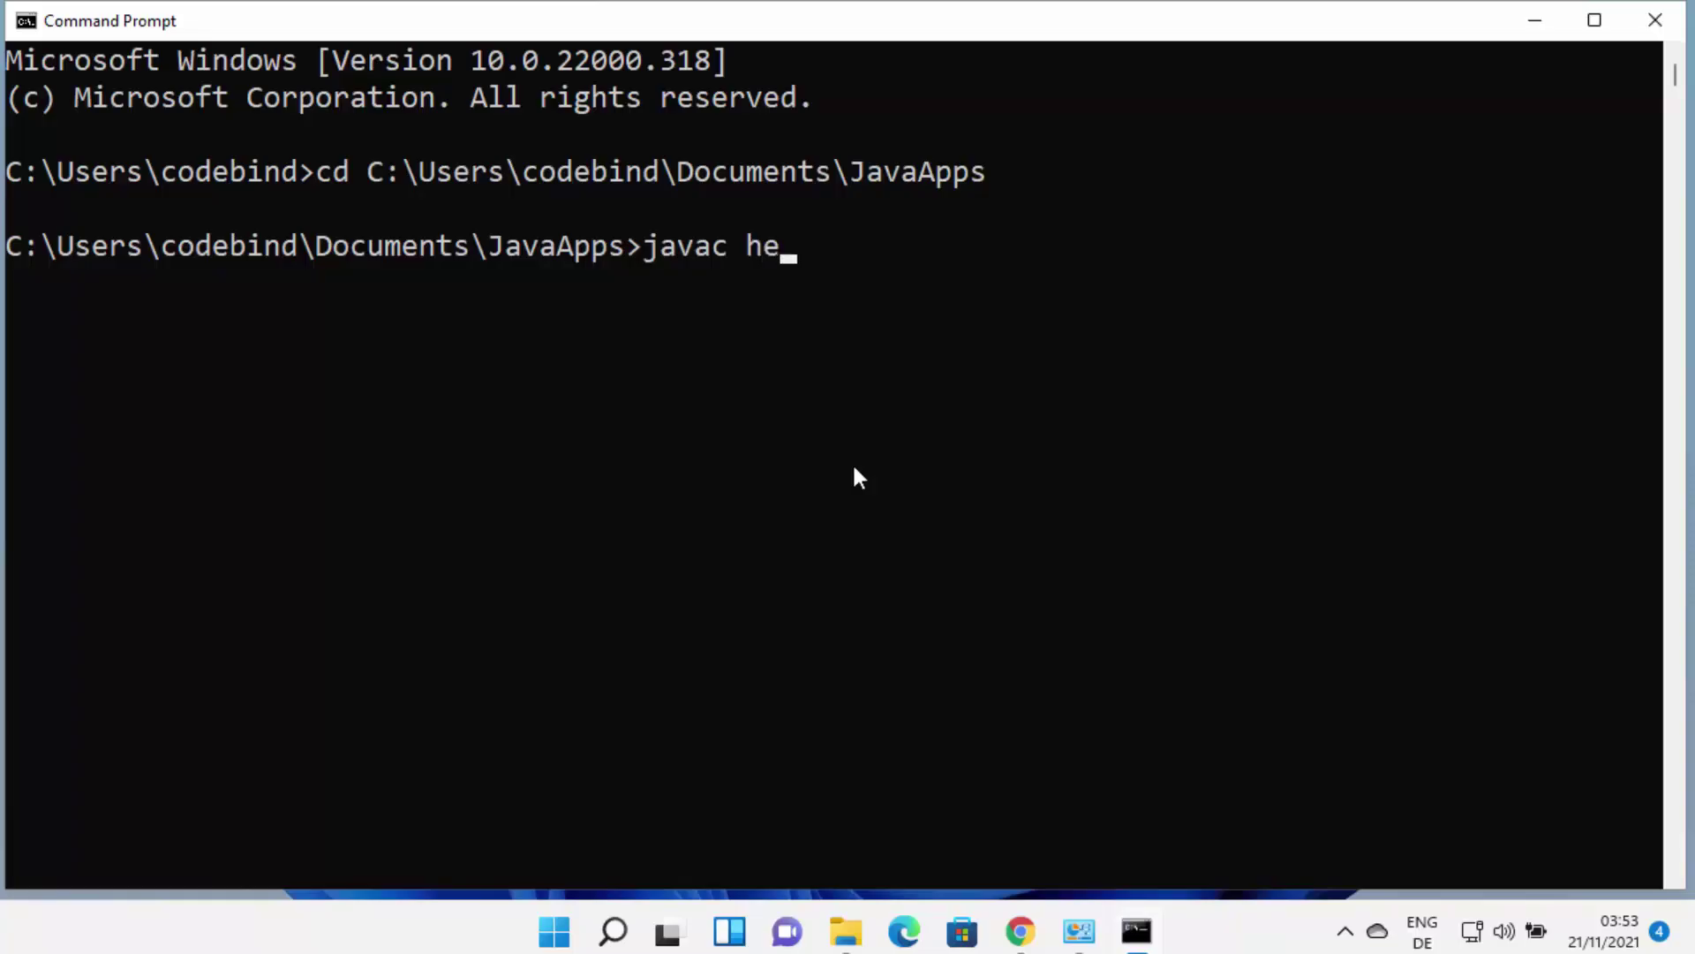
text(llo.java)
key(Return)
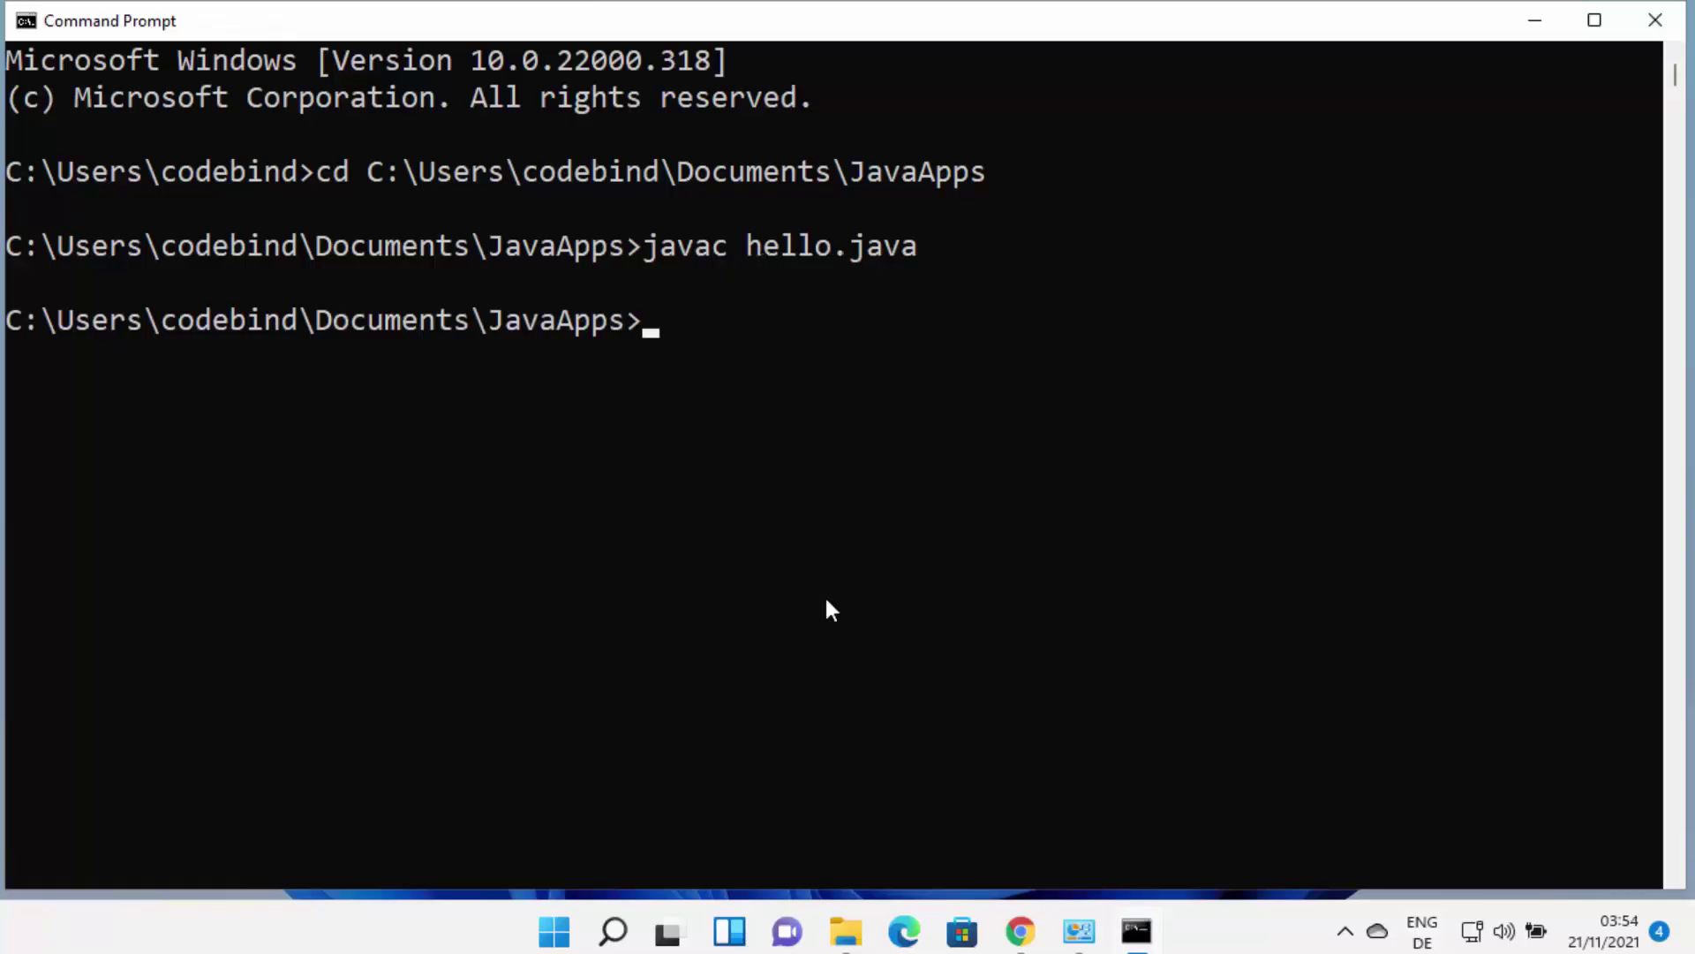
click(845, 930)
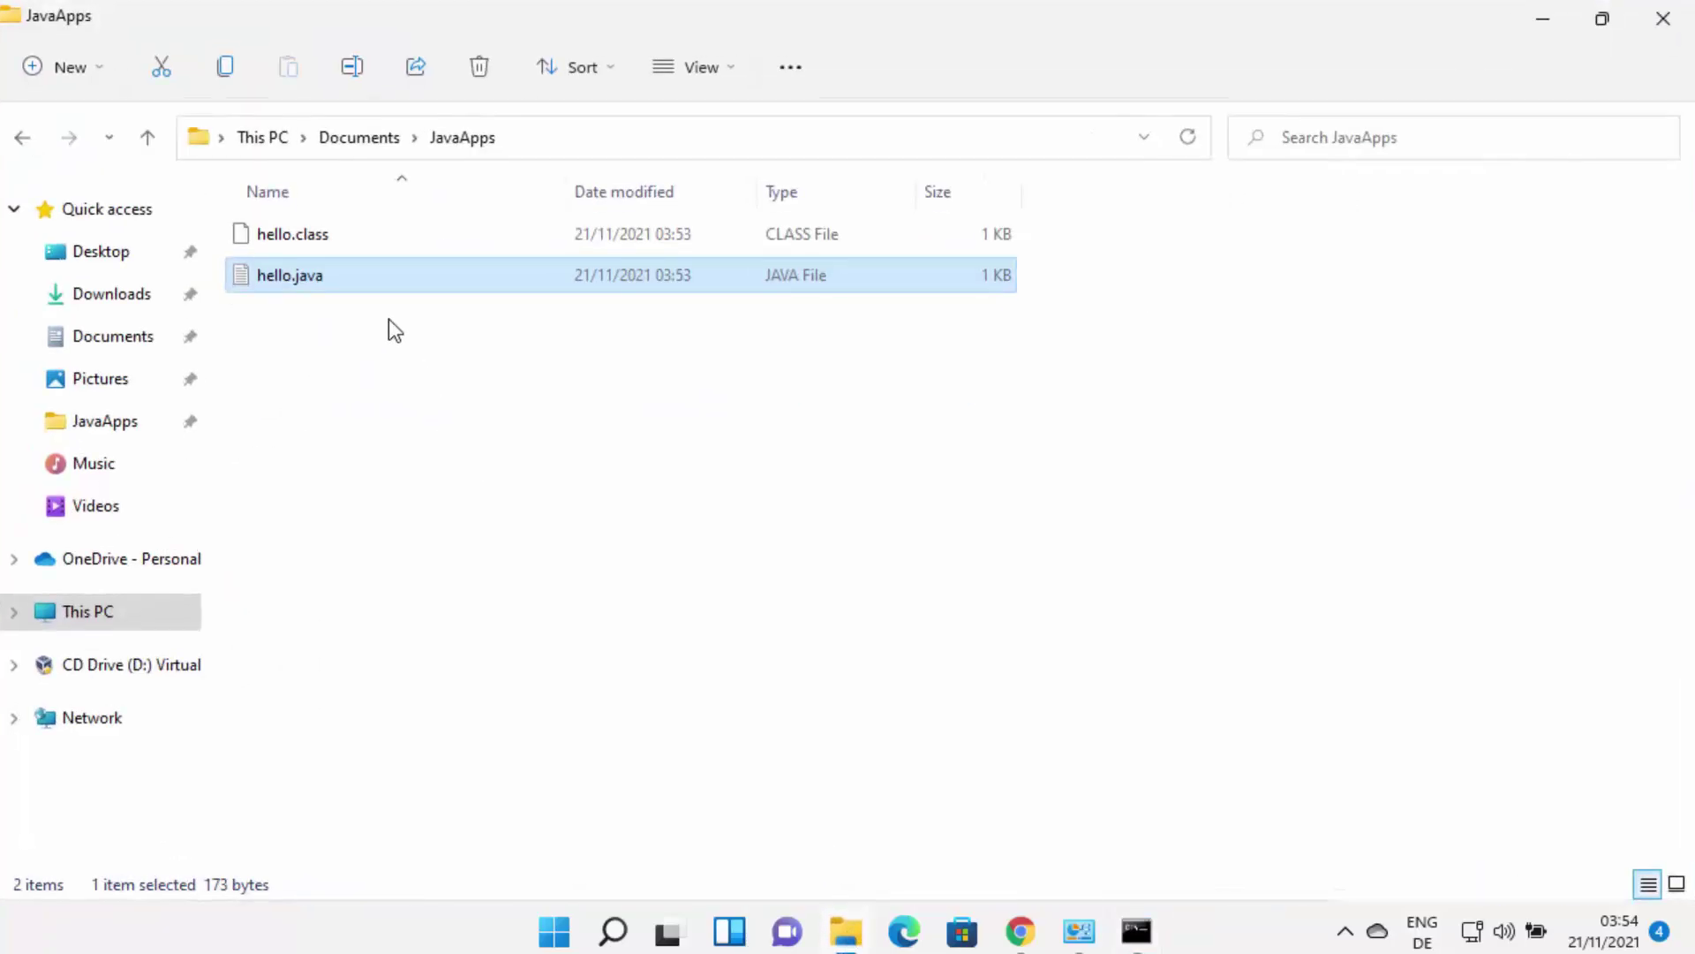
click(329, 247)
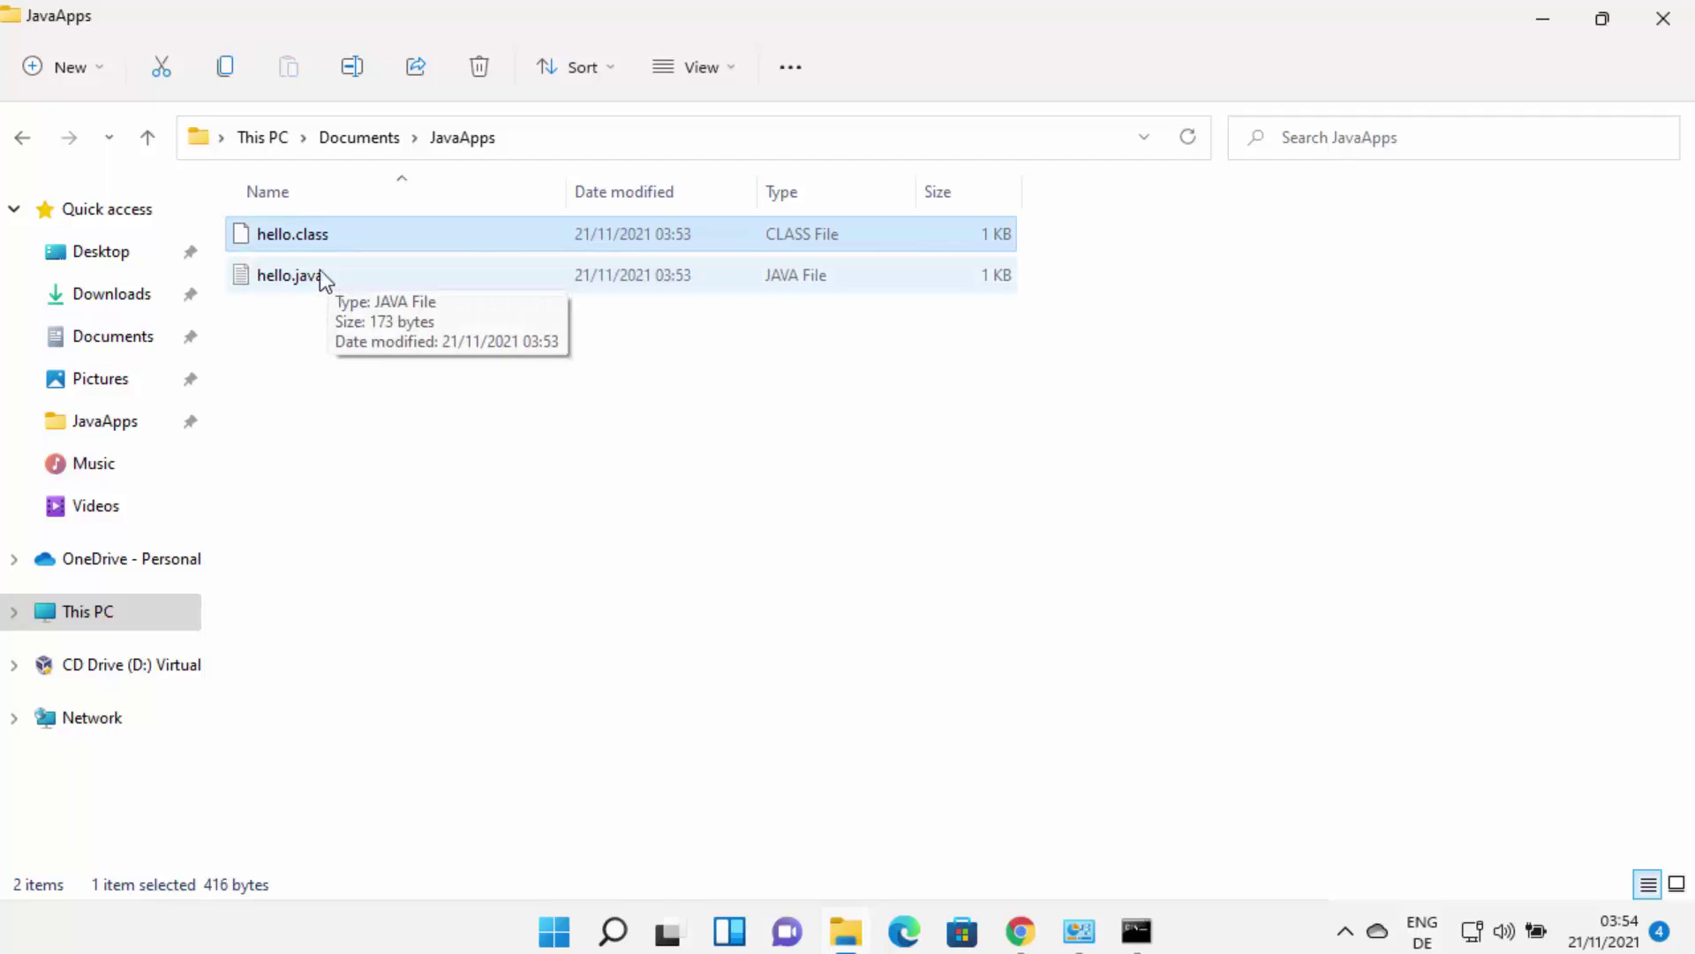
click(1541, 20)
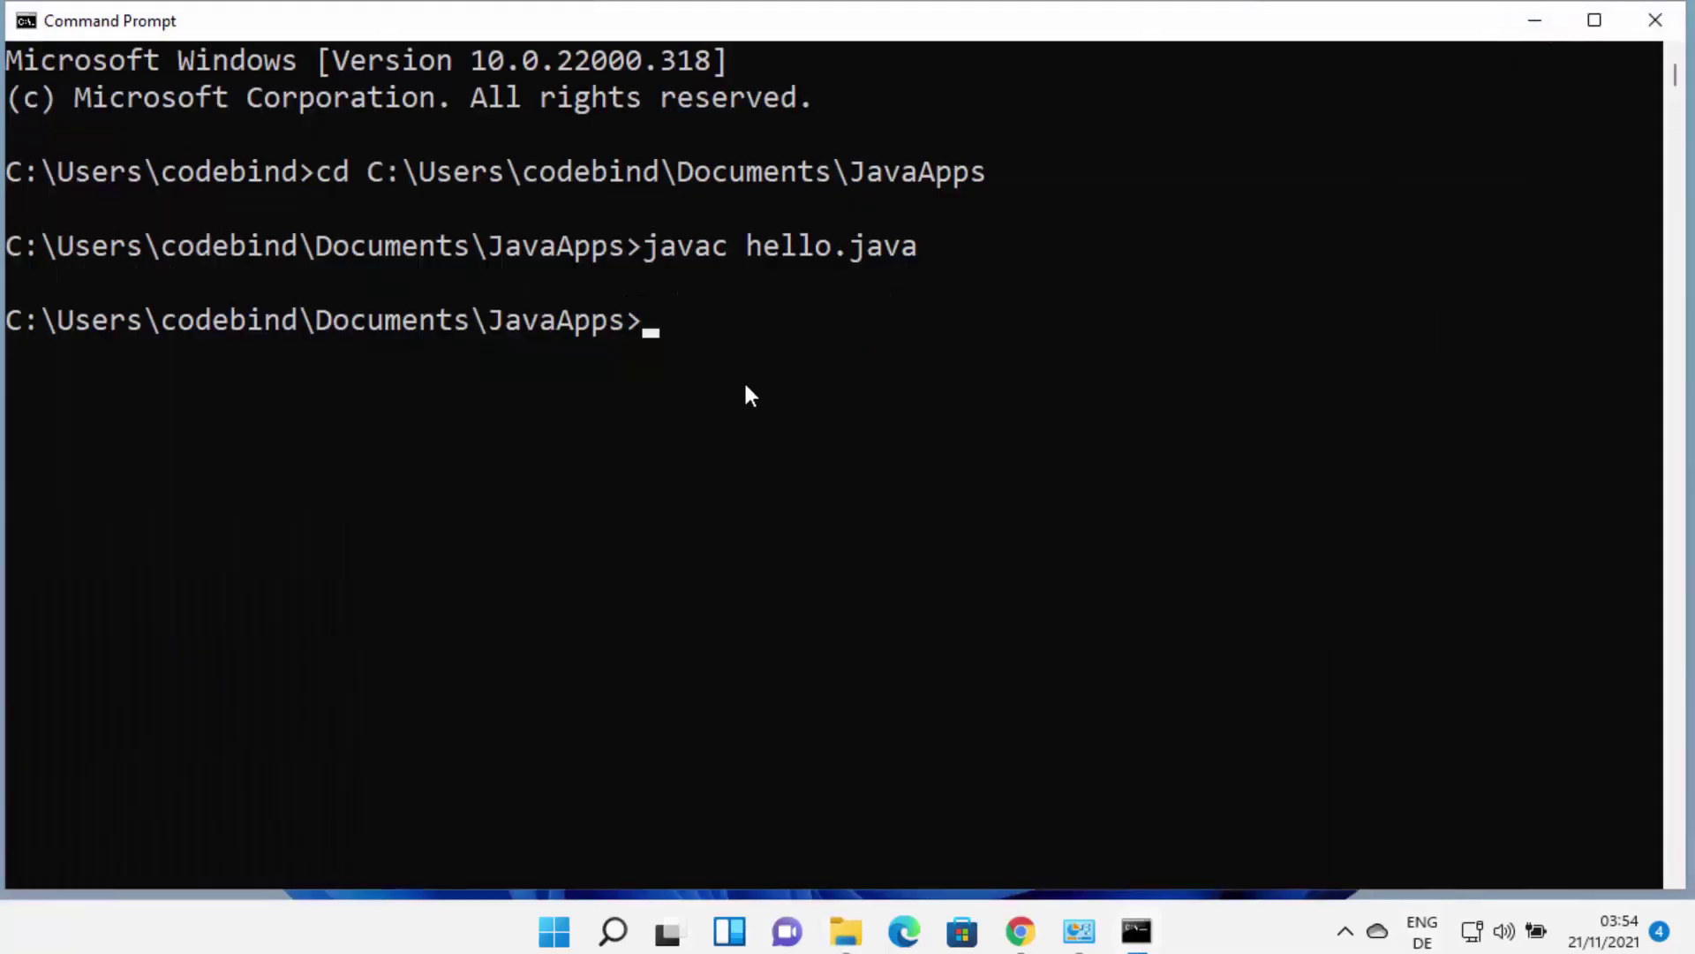
Run the compiled program with java hello, comparing the java and javac commands, and highlight the printed output line
text(java)
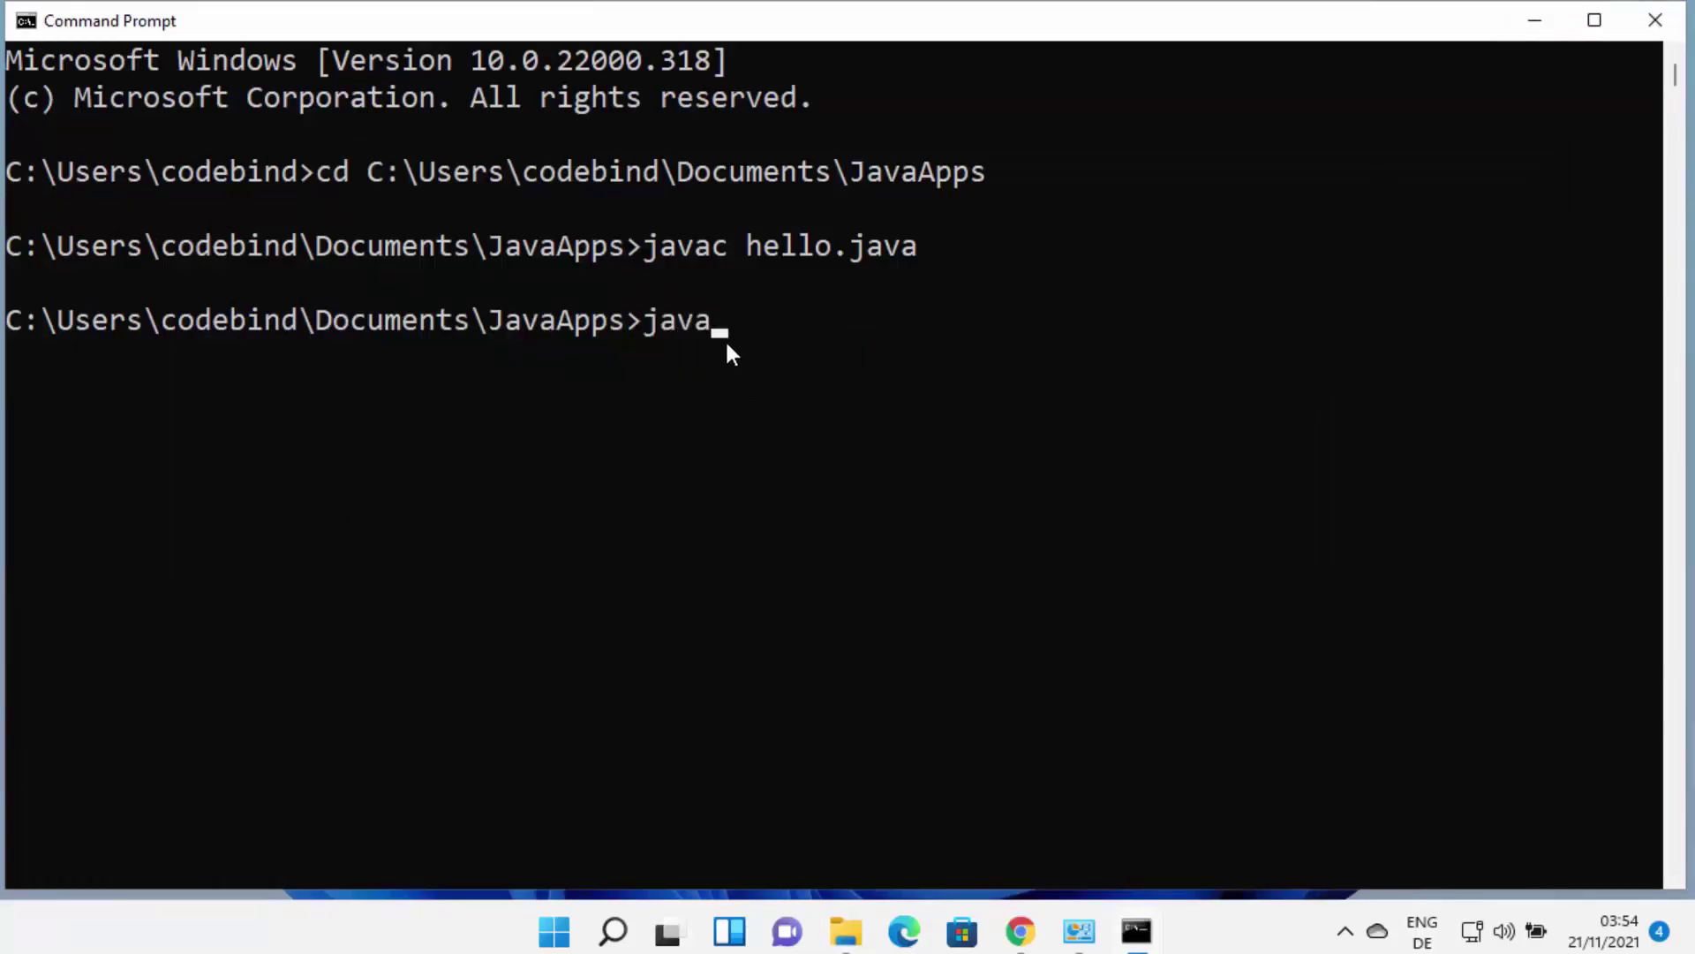
click(650, 342)
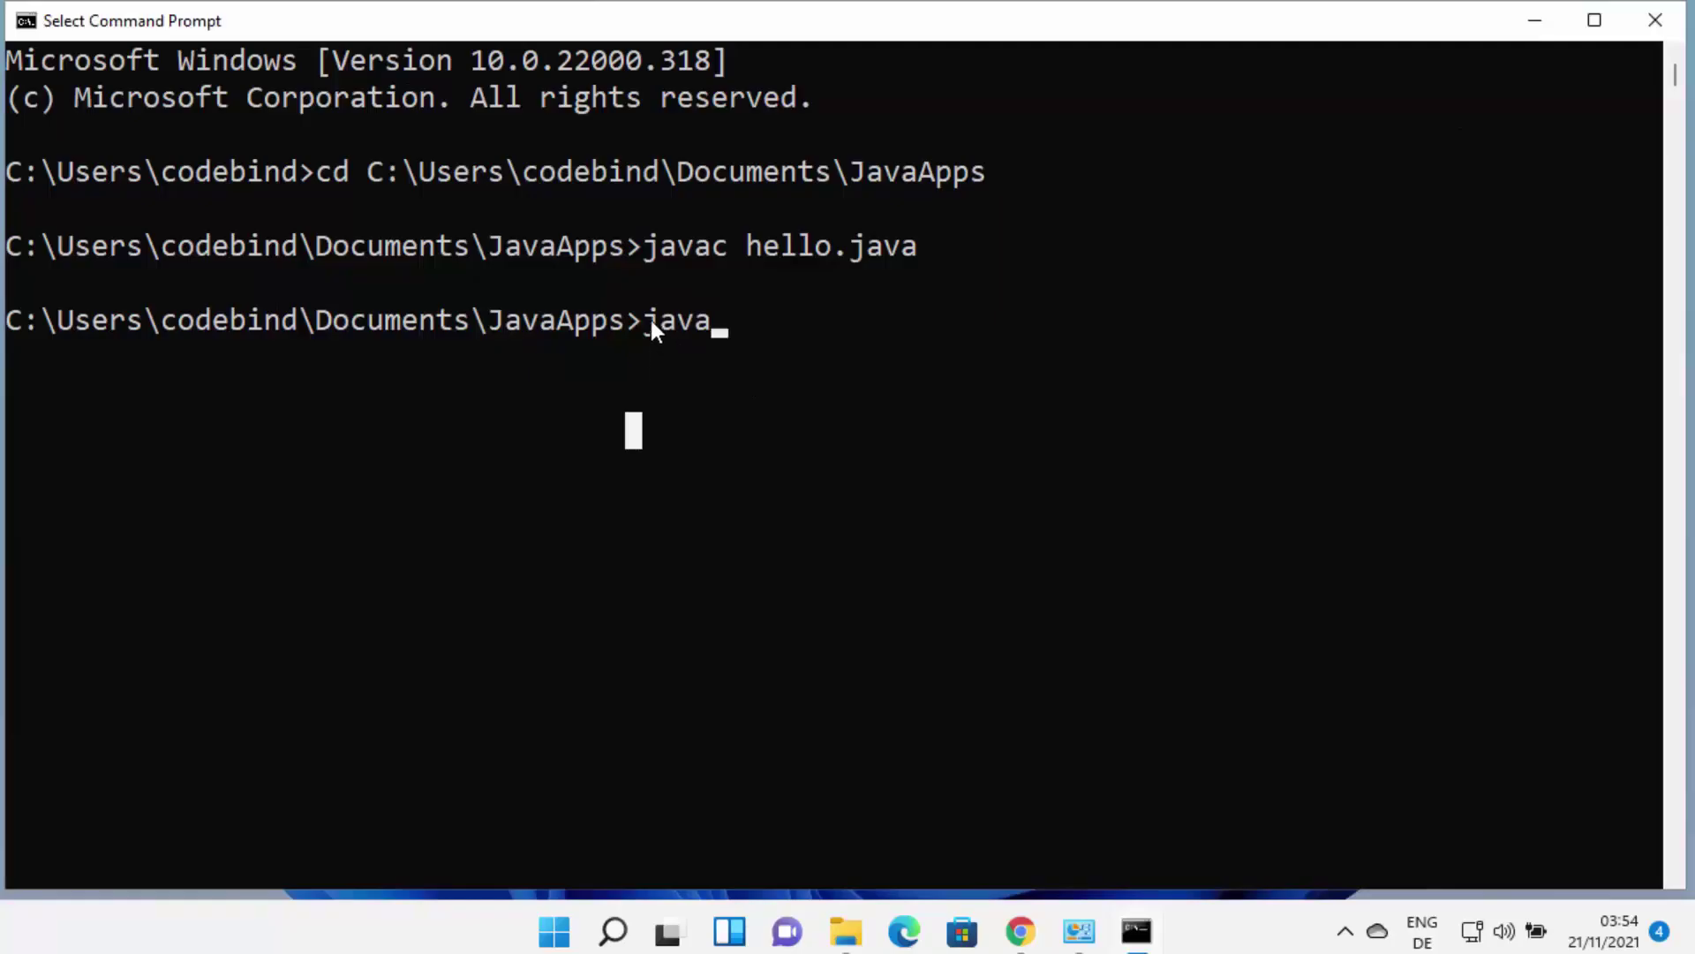
drag(650, 319, 698, 332)
drag(648, 256, 719, 257)
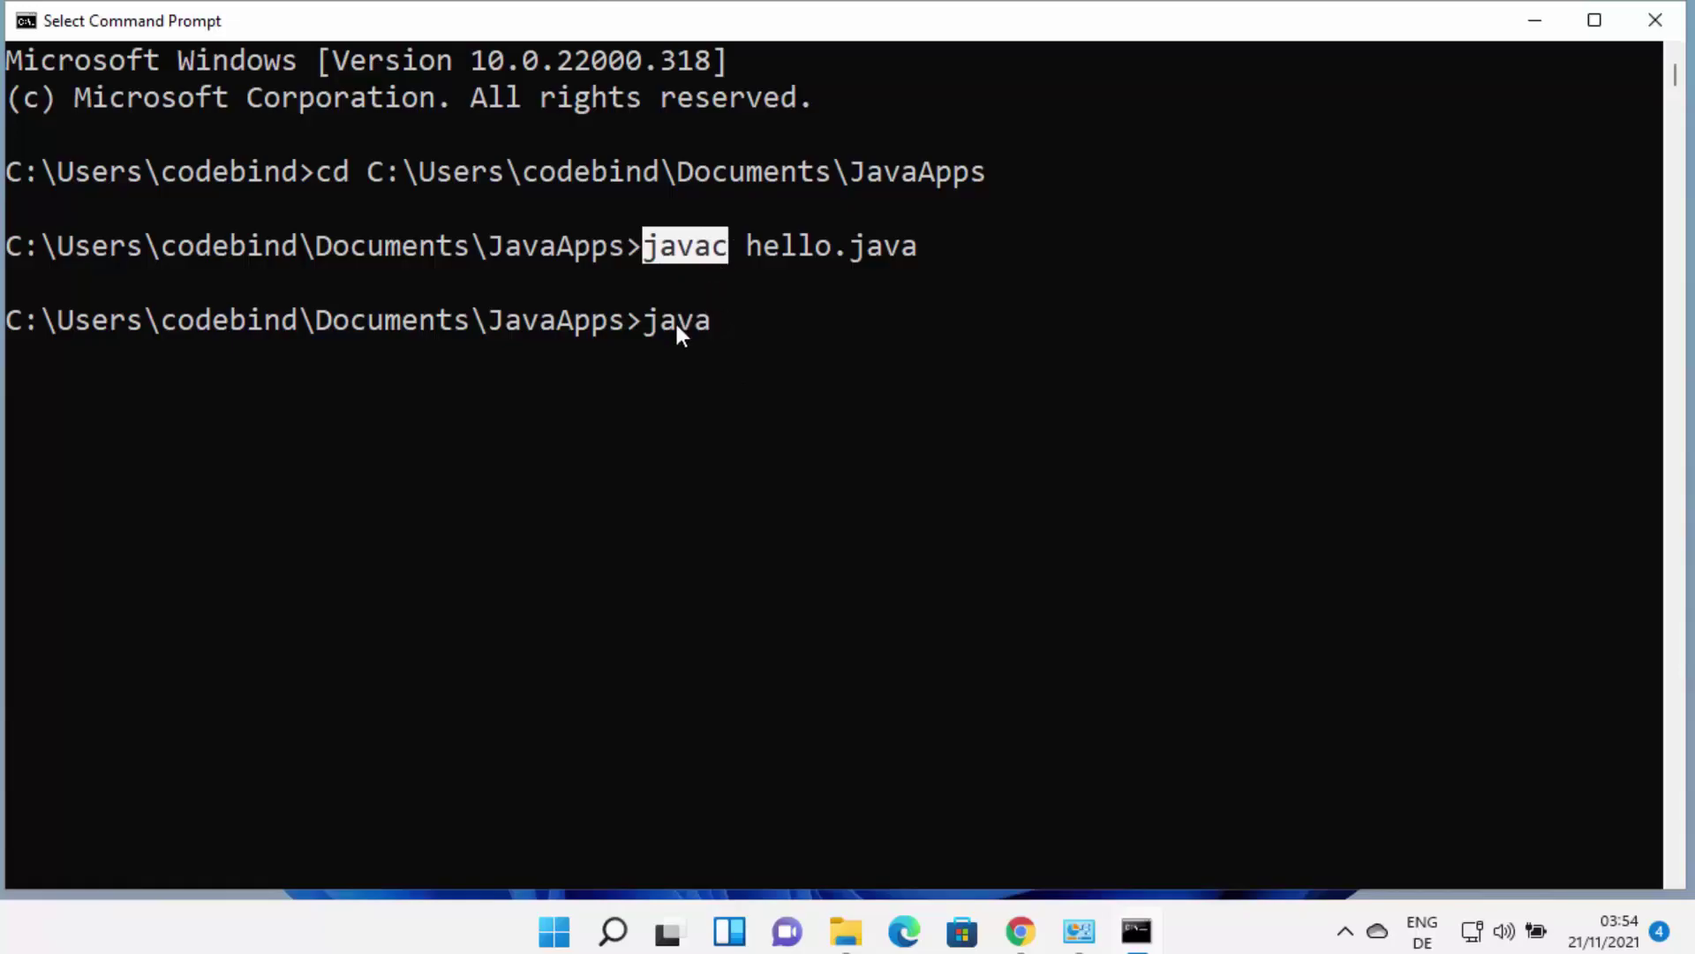
click(747, 327)
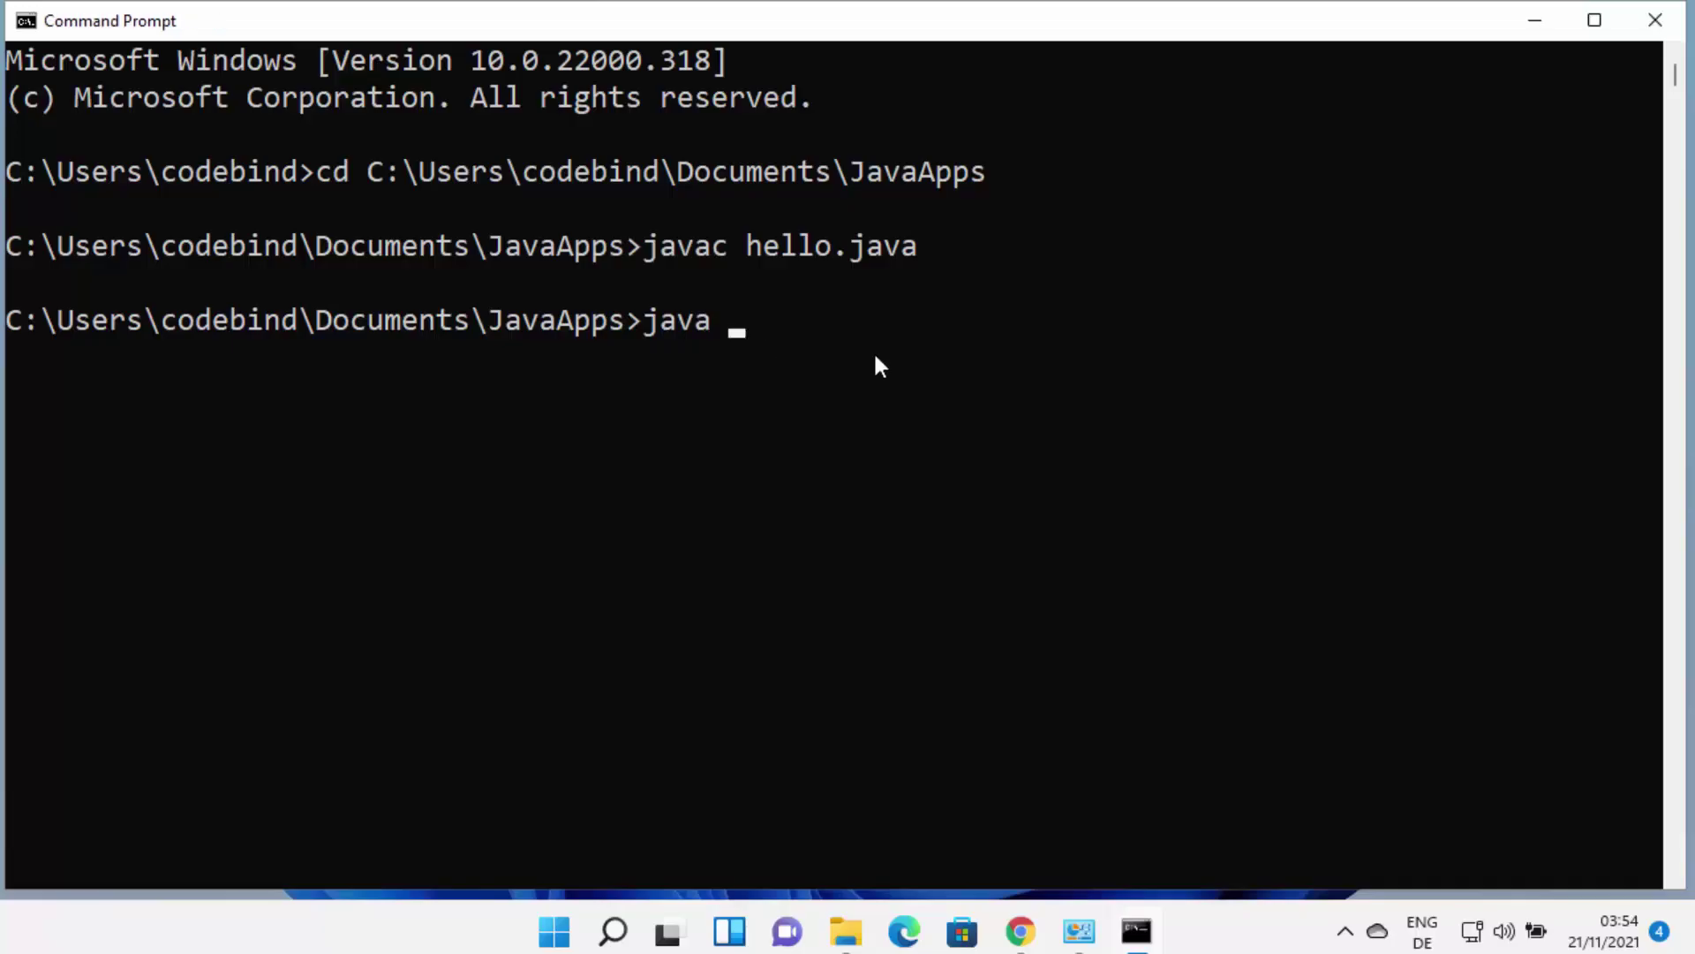
text(h)
key(Tab)
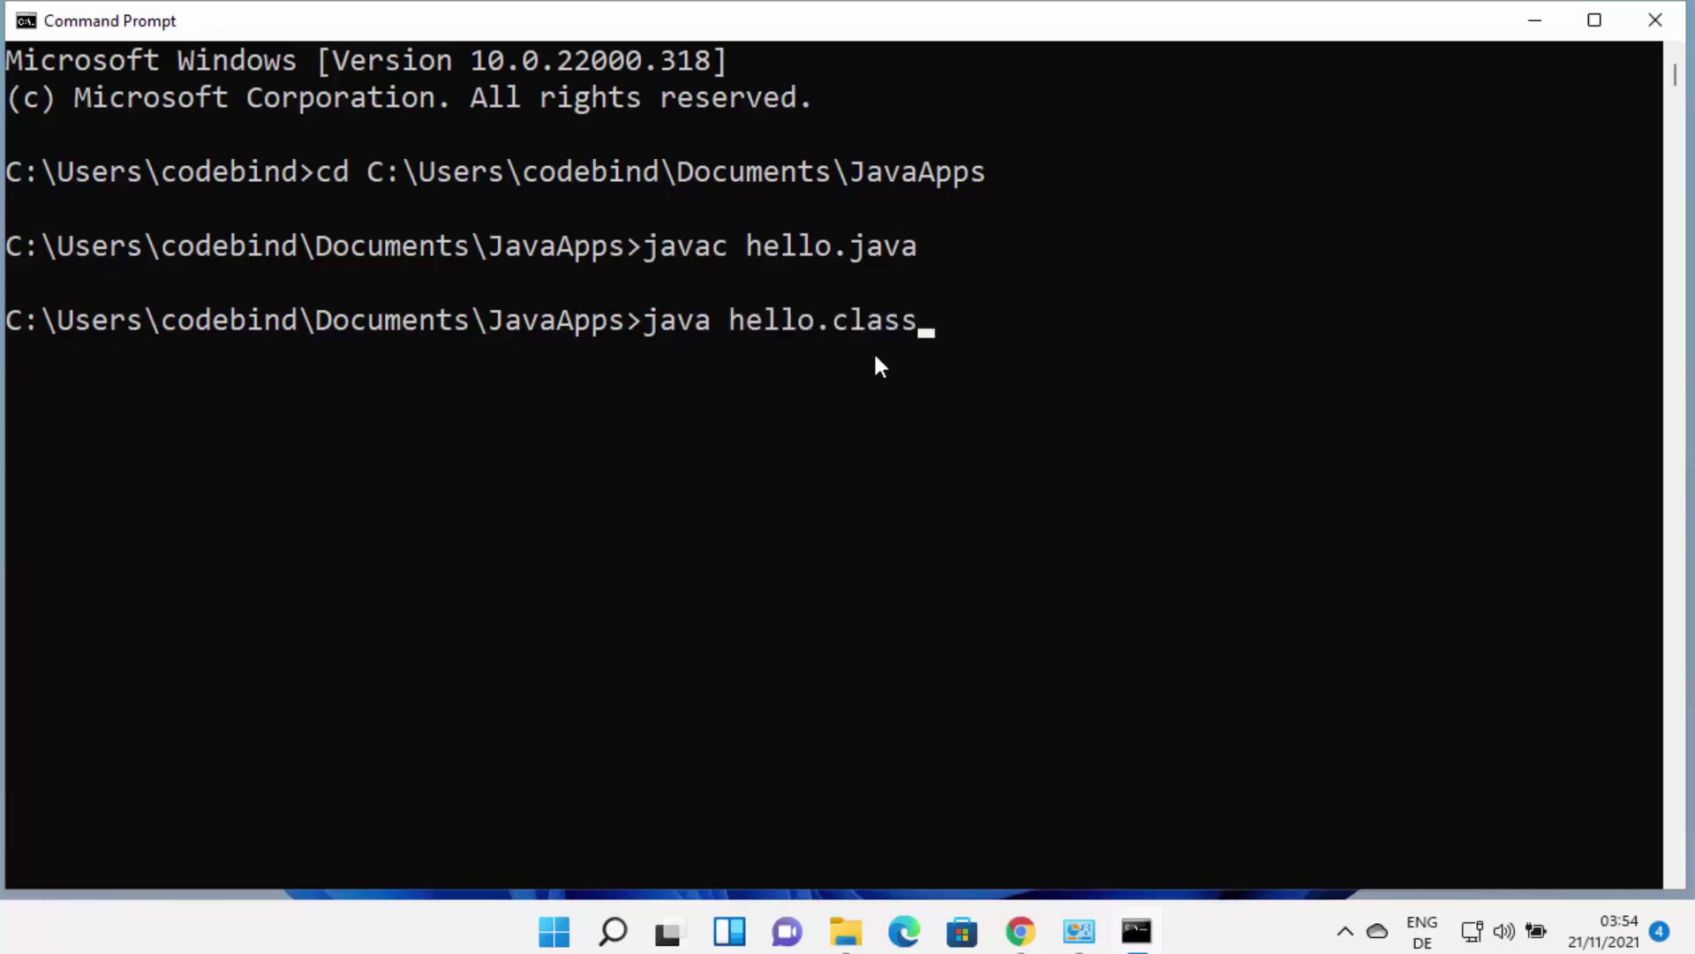
key(BackSpace)
key(Return)
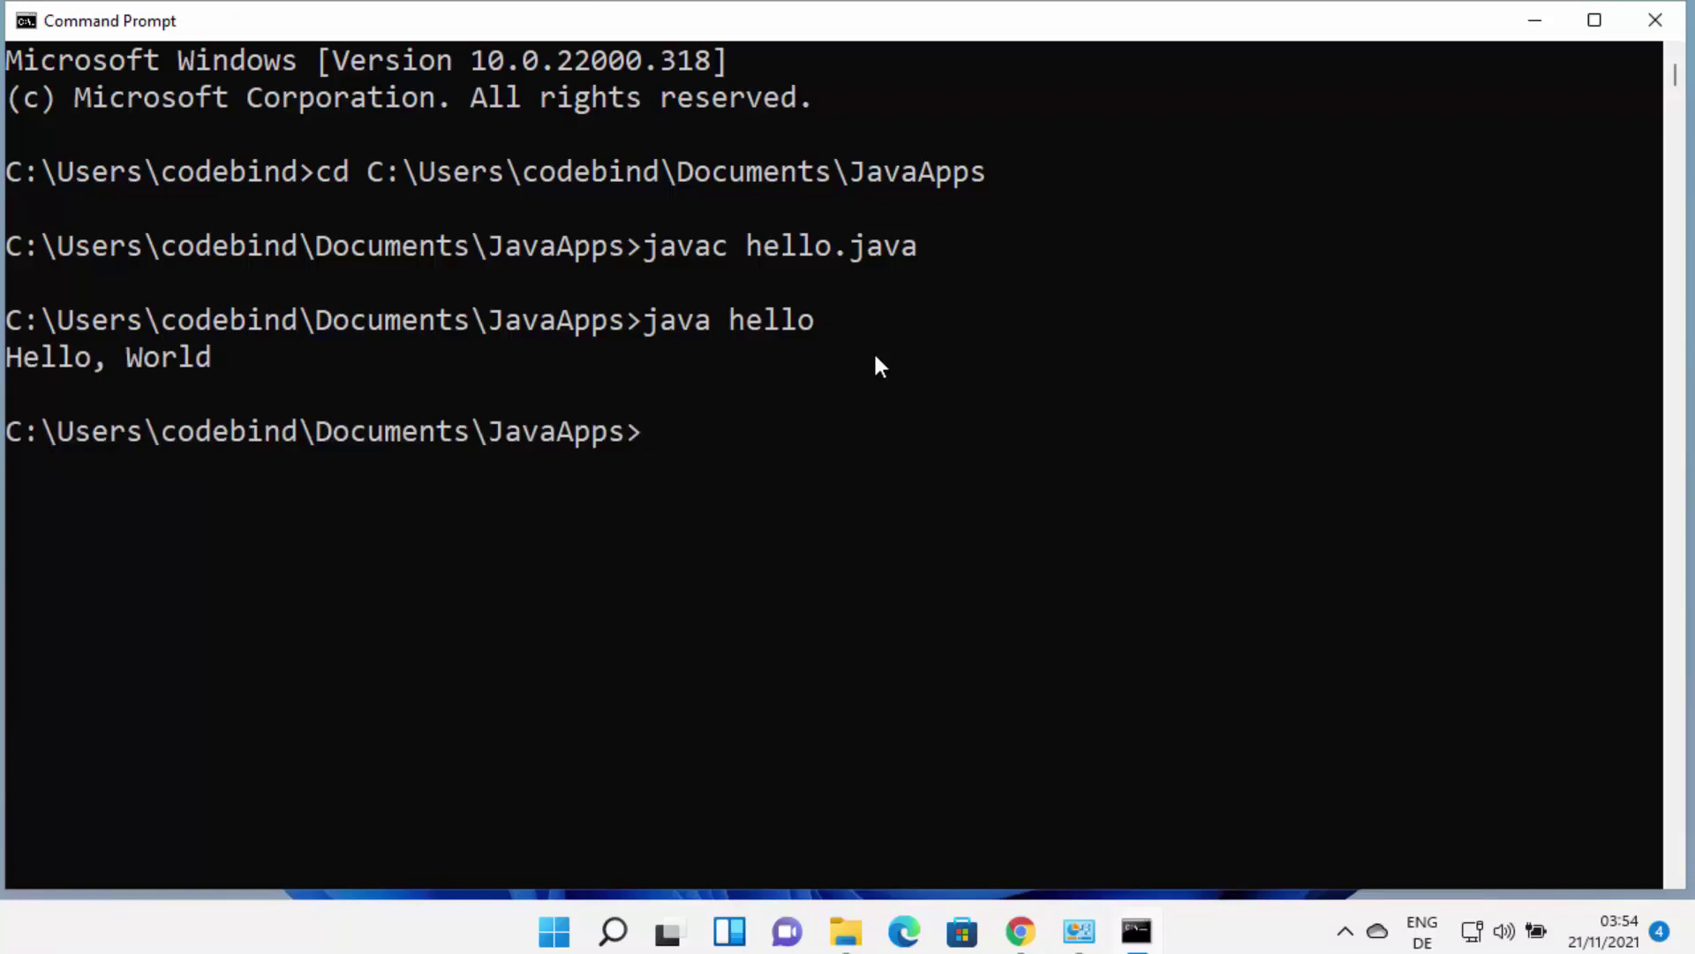
drag(226, 356, 9, 357)
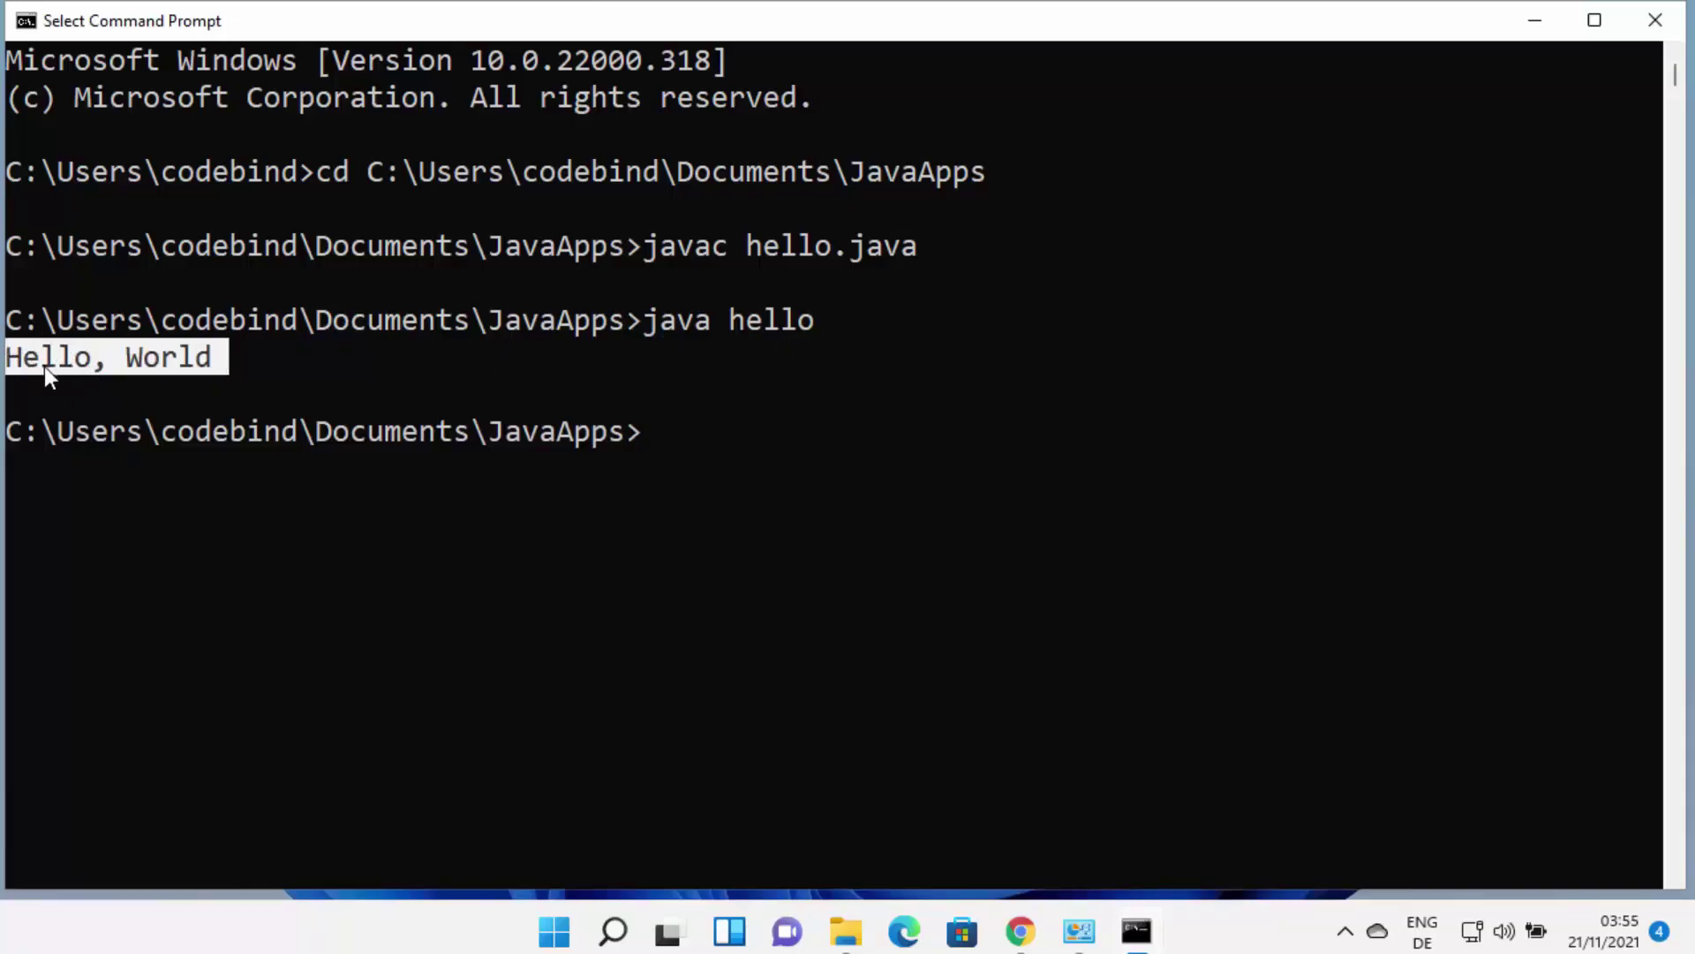
click(724, 378)
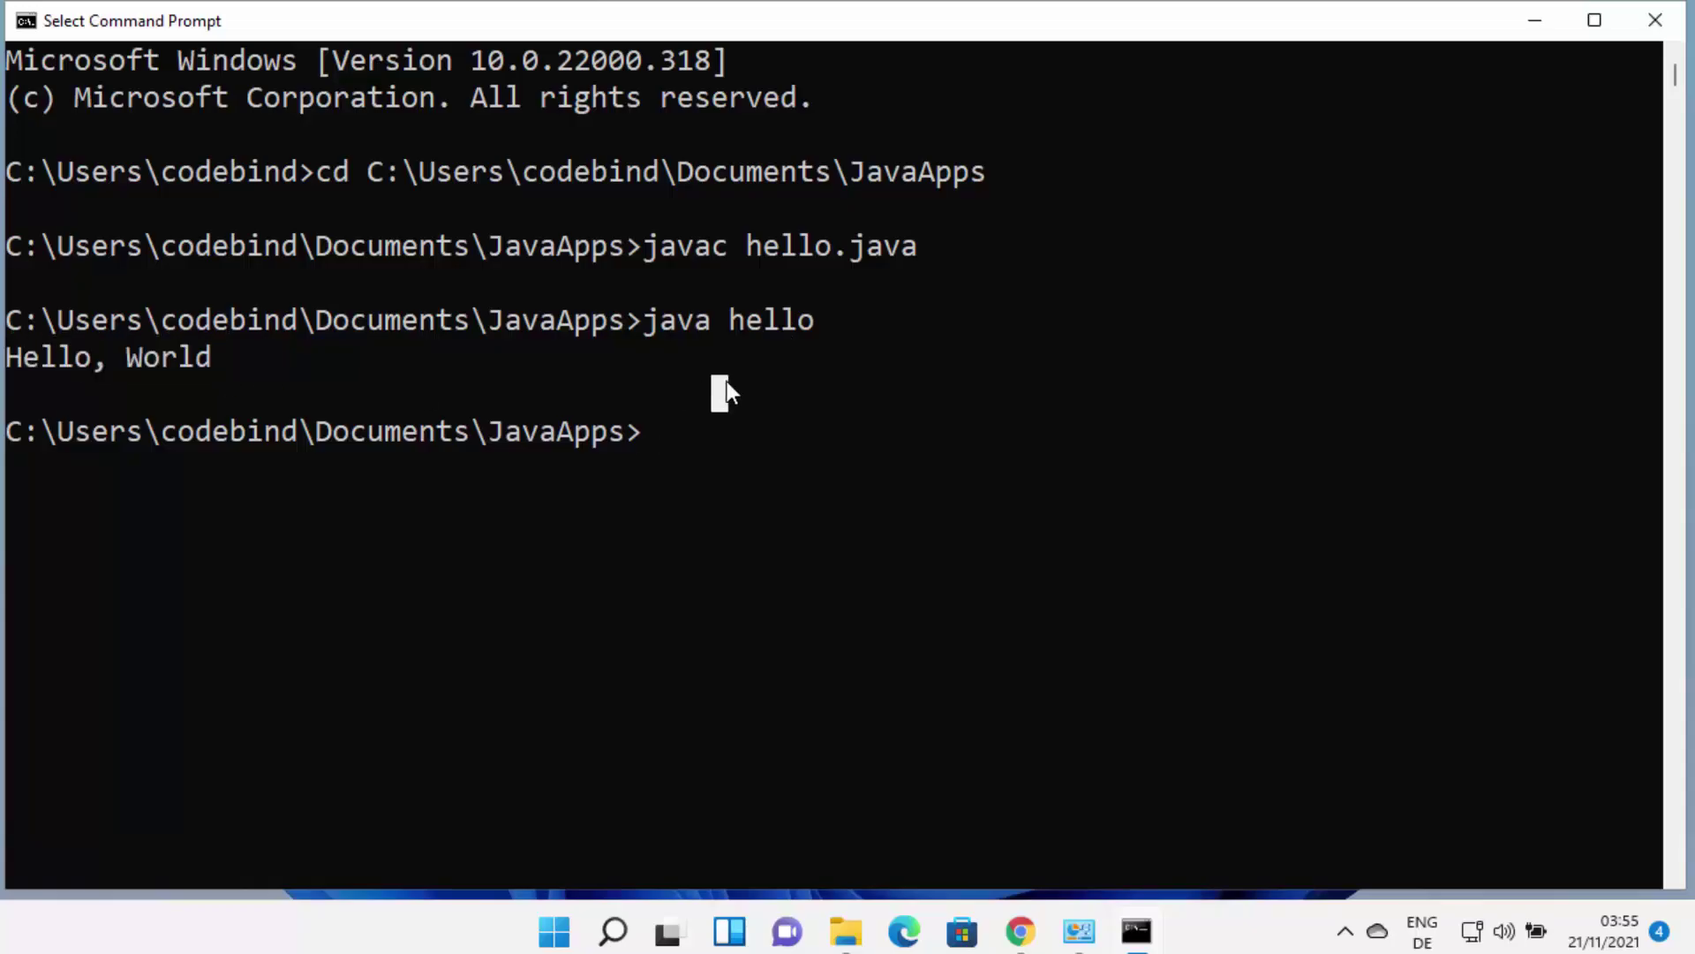